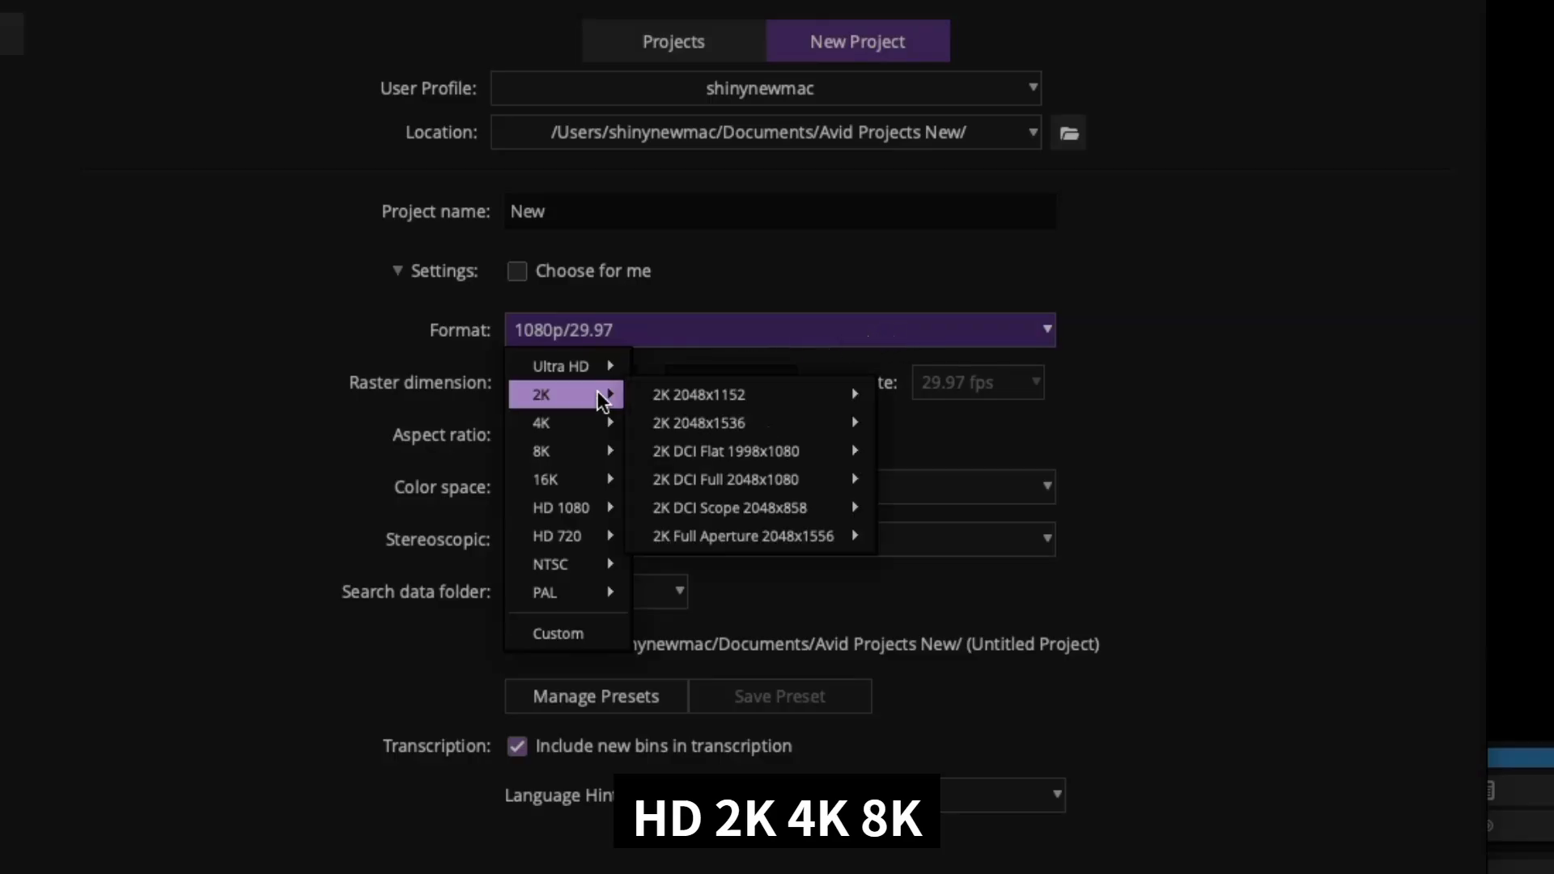
pyautogui.moveTo(598, 415)
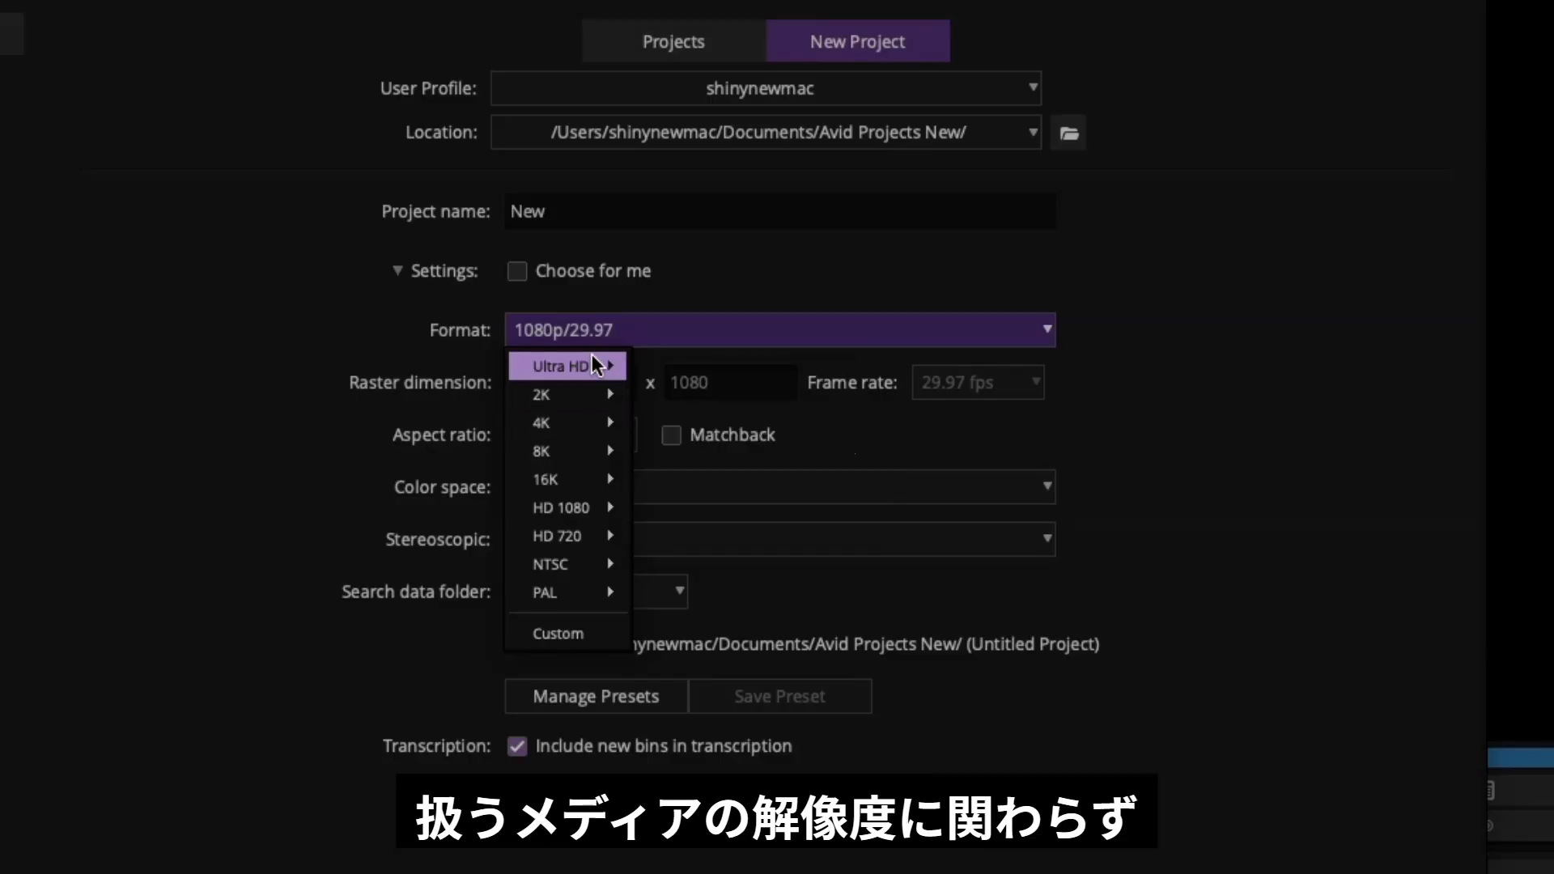
pyautogui.moveTo(595, 364)
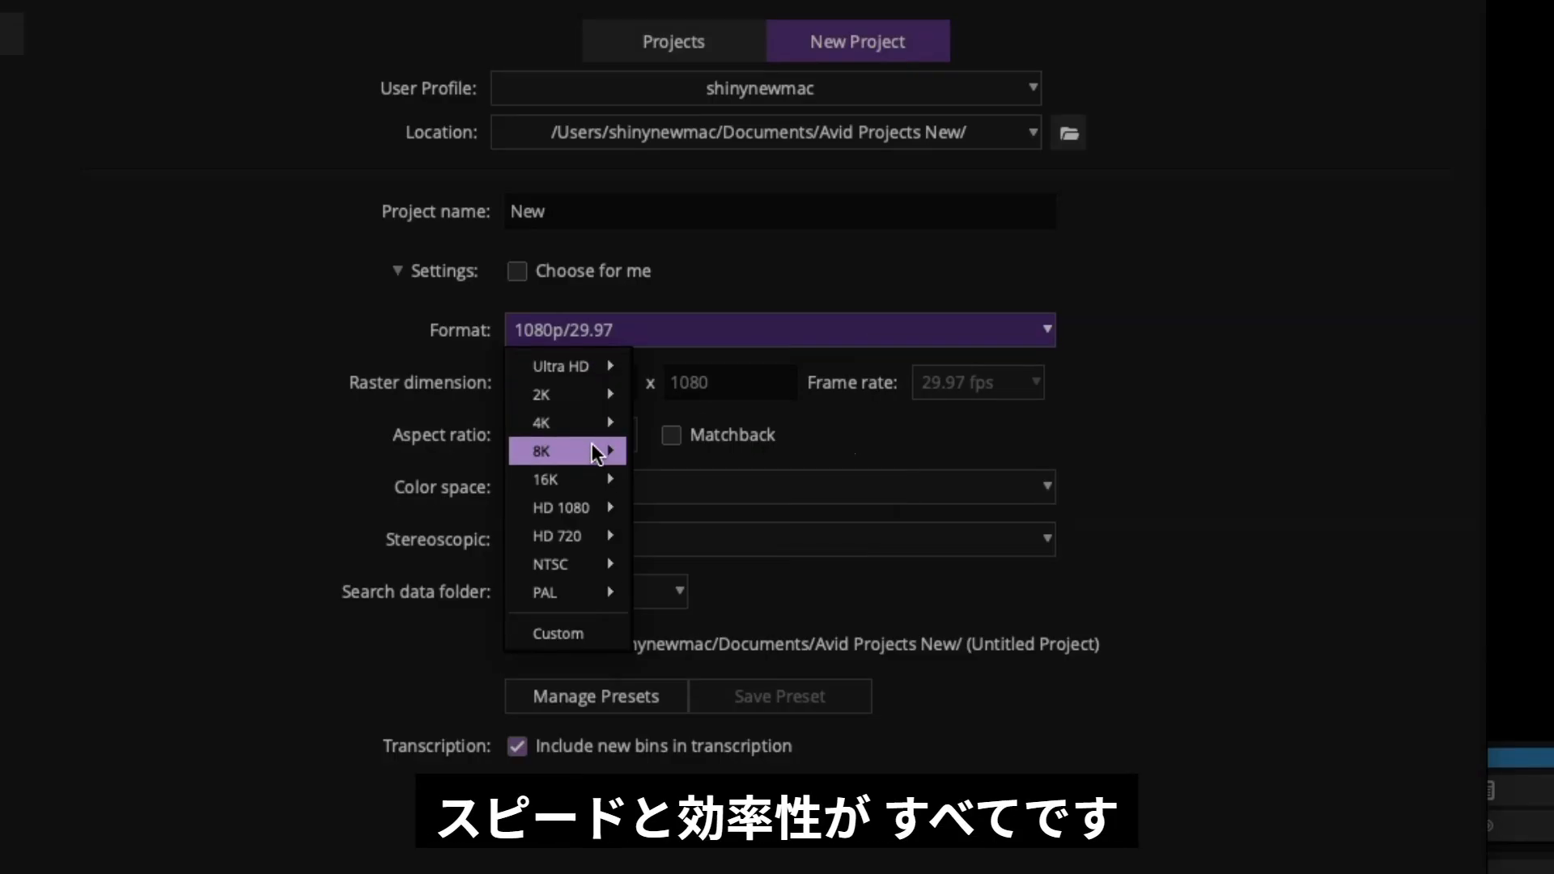
pyautogui.moveTo(597, 454)
pyautogui.moveTo(597, 486)
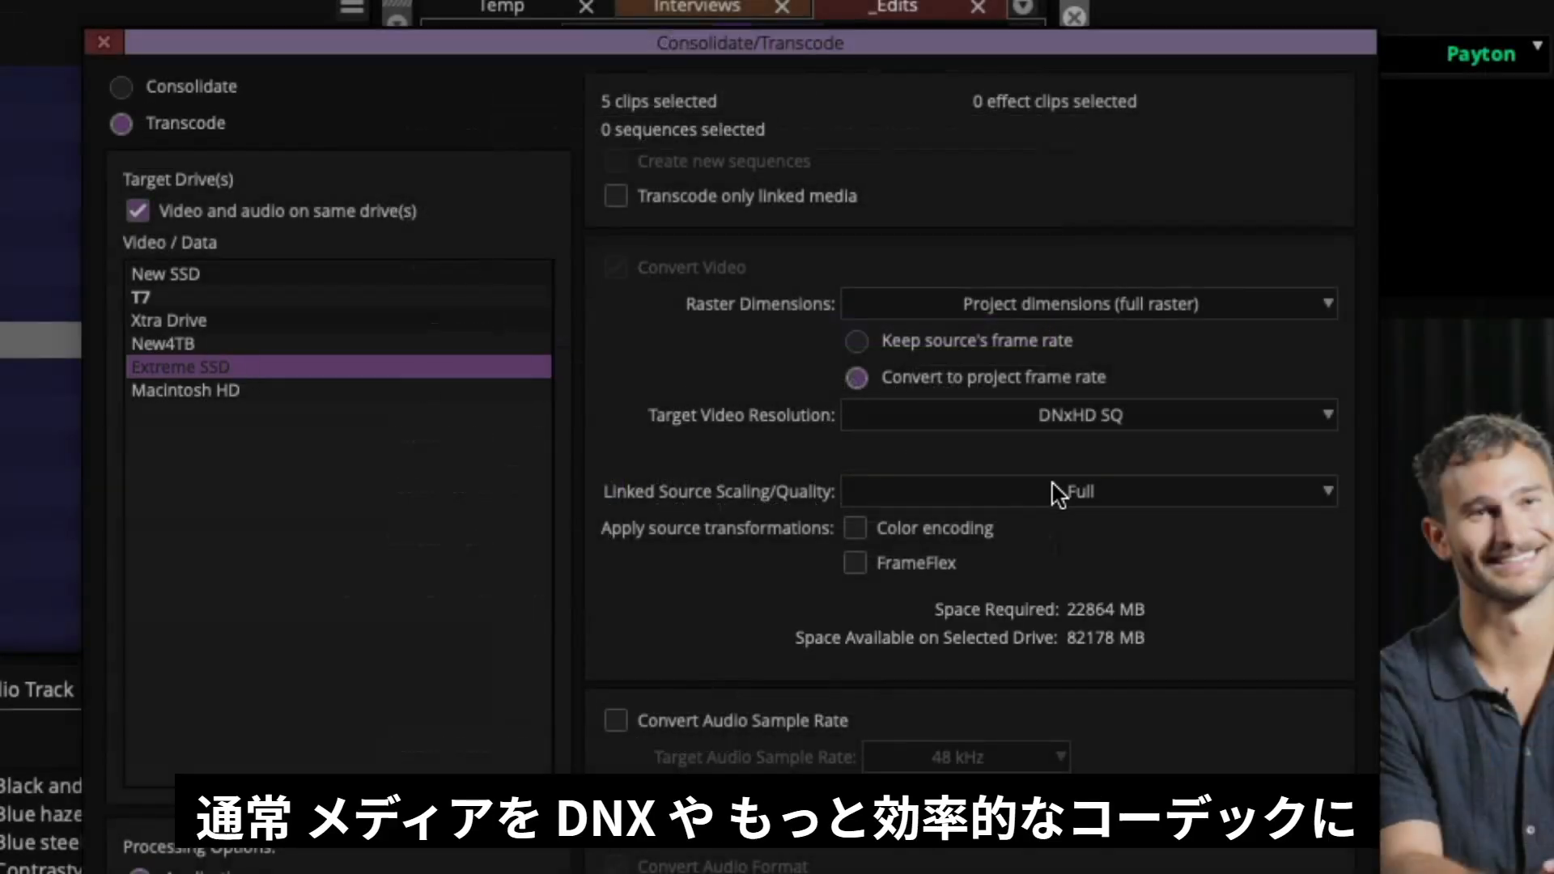
pyautogui.click(1110, 416)
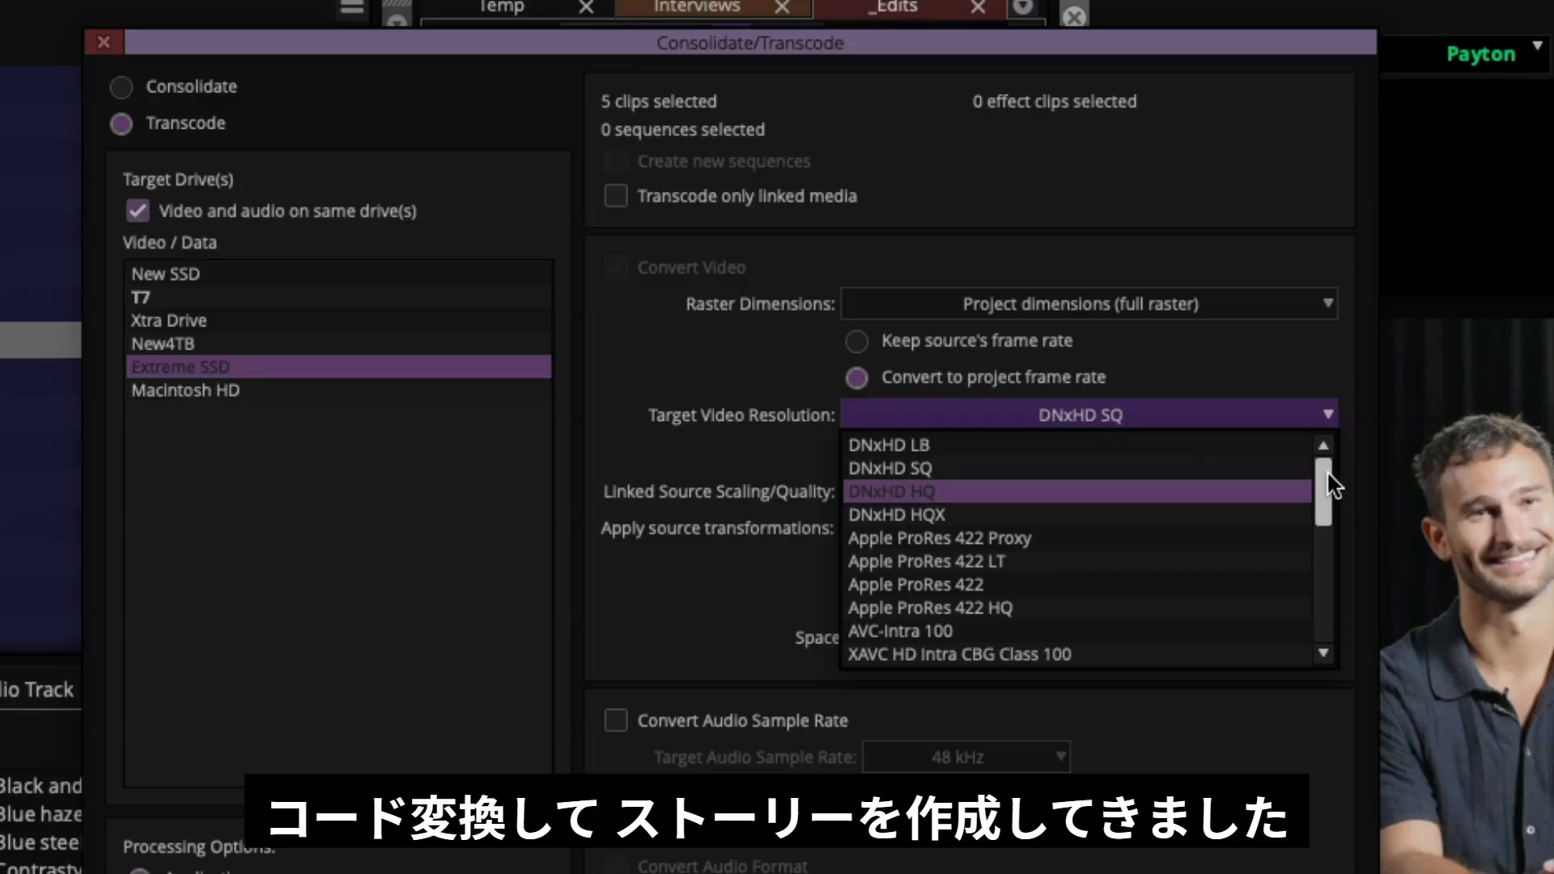
pyautogui.moveTo(1328, 475); pyautogui.dragTo(1330, 596)
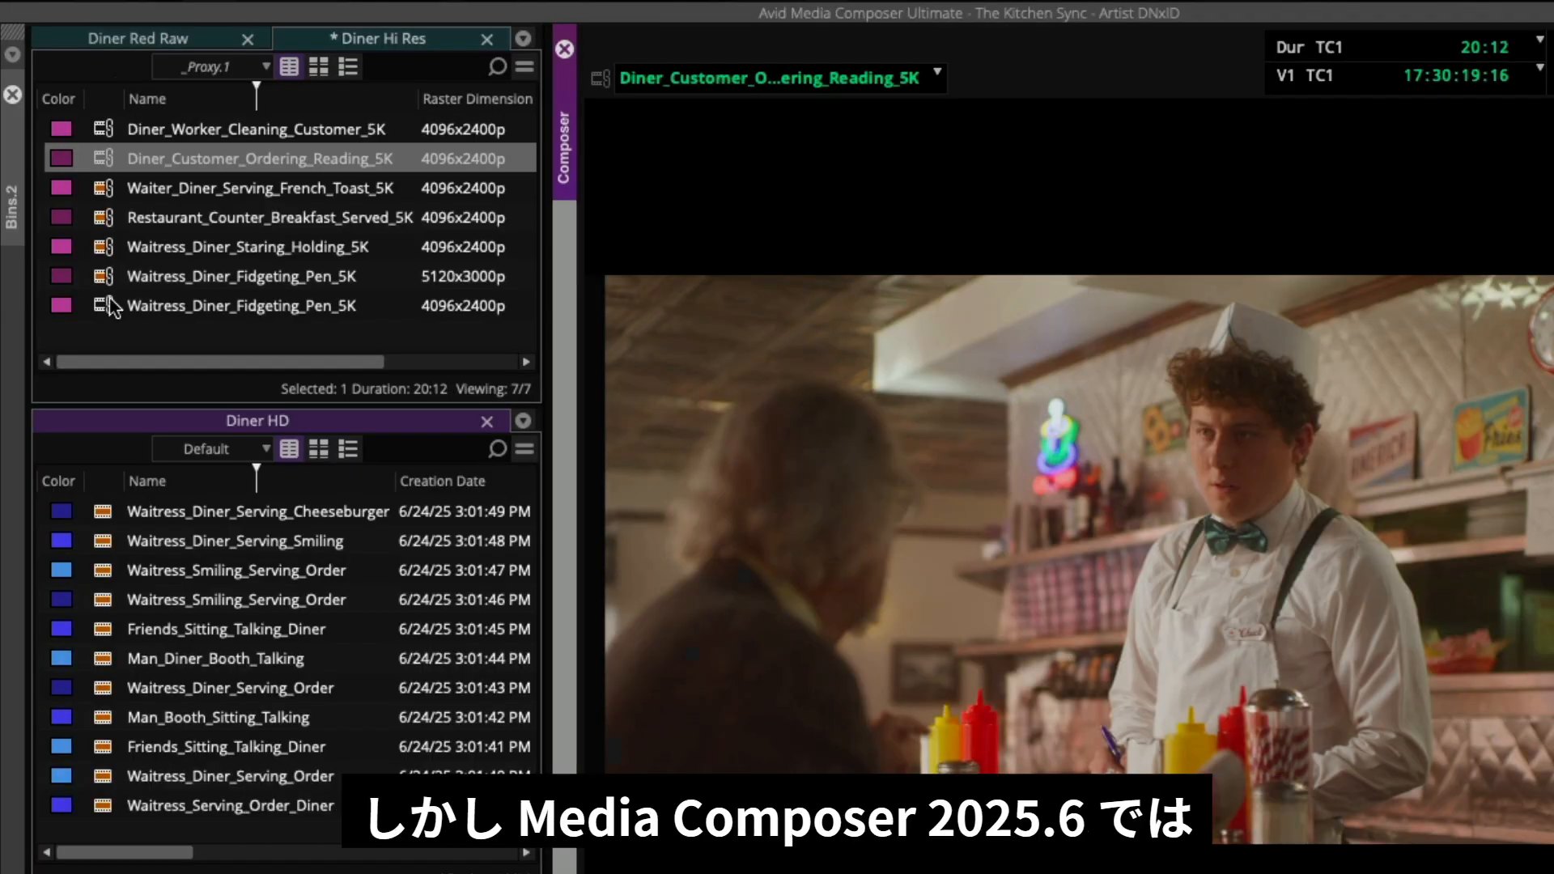
# - Load the last Waitress_Diner_Fidgeting_Pen_5K clip and widen the Diner Hi Res bin to reveal its proxy columns
pyautogui.click(64, 307)
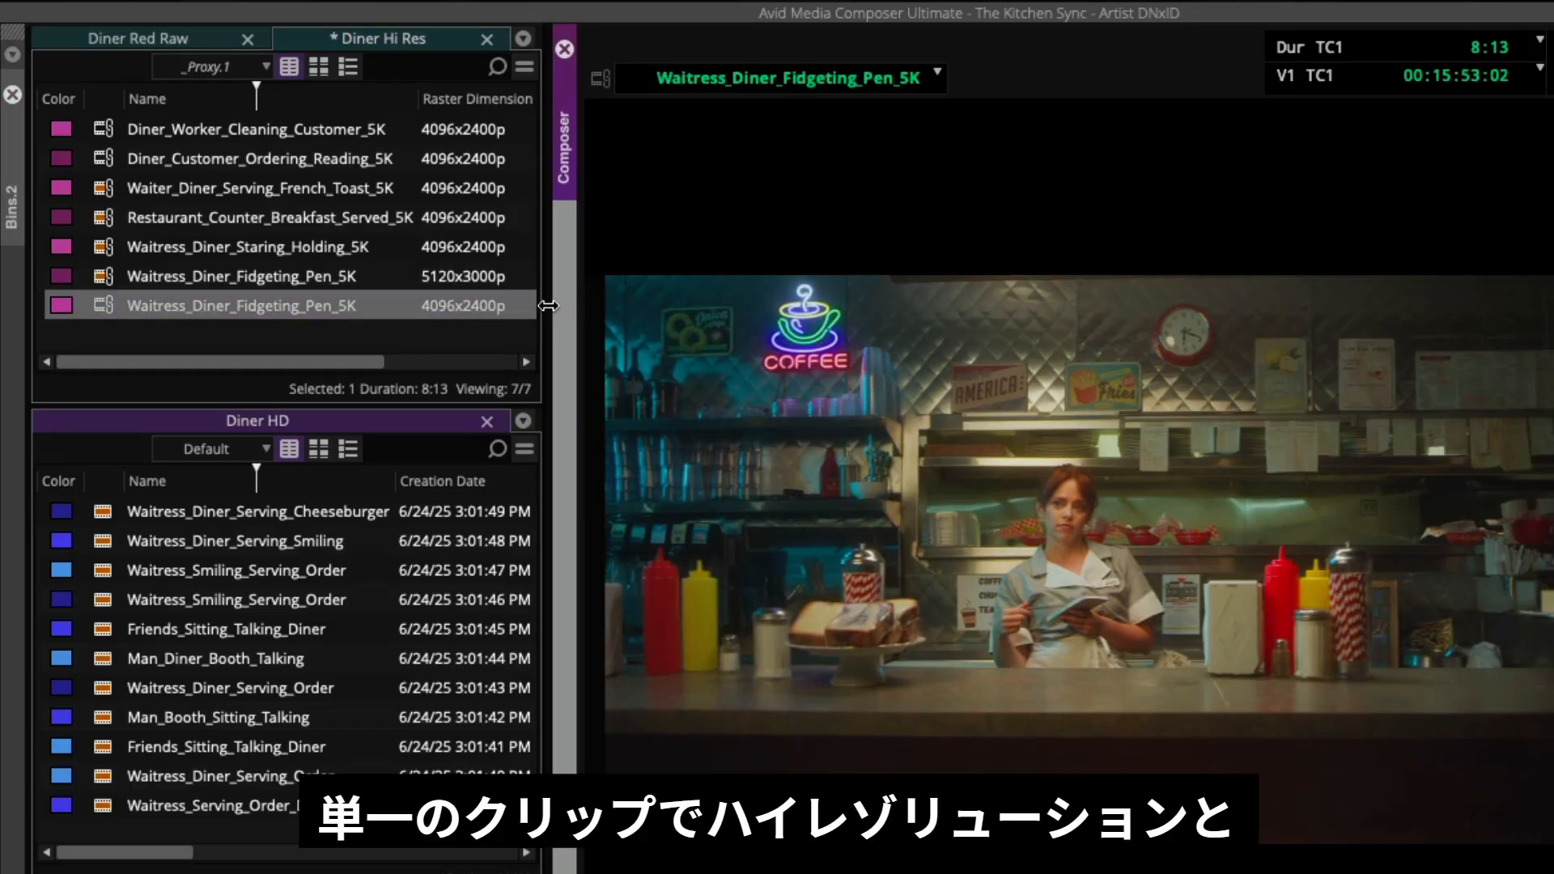
pyautogui.moveTo(548, 306); pyautogui.dragTo(739, 294)
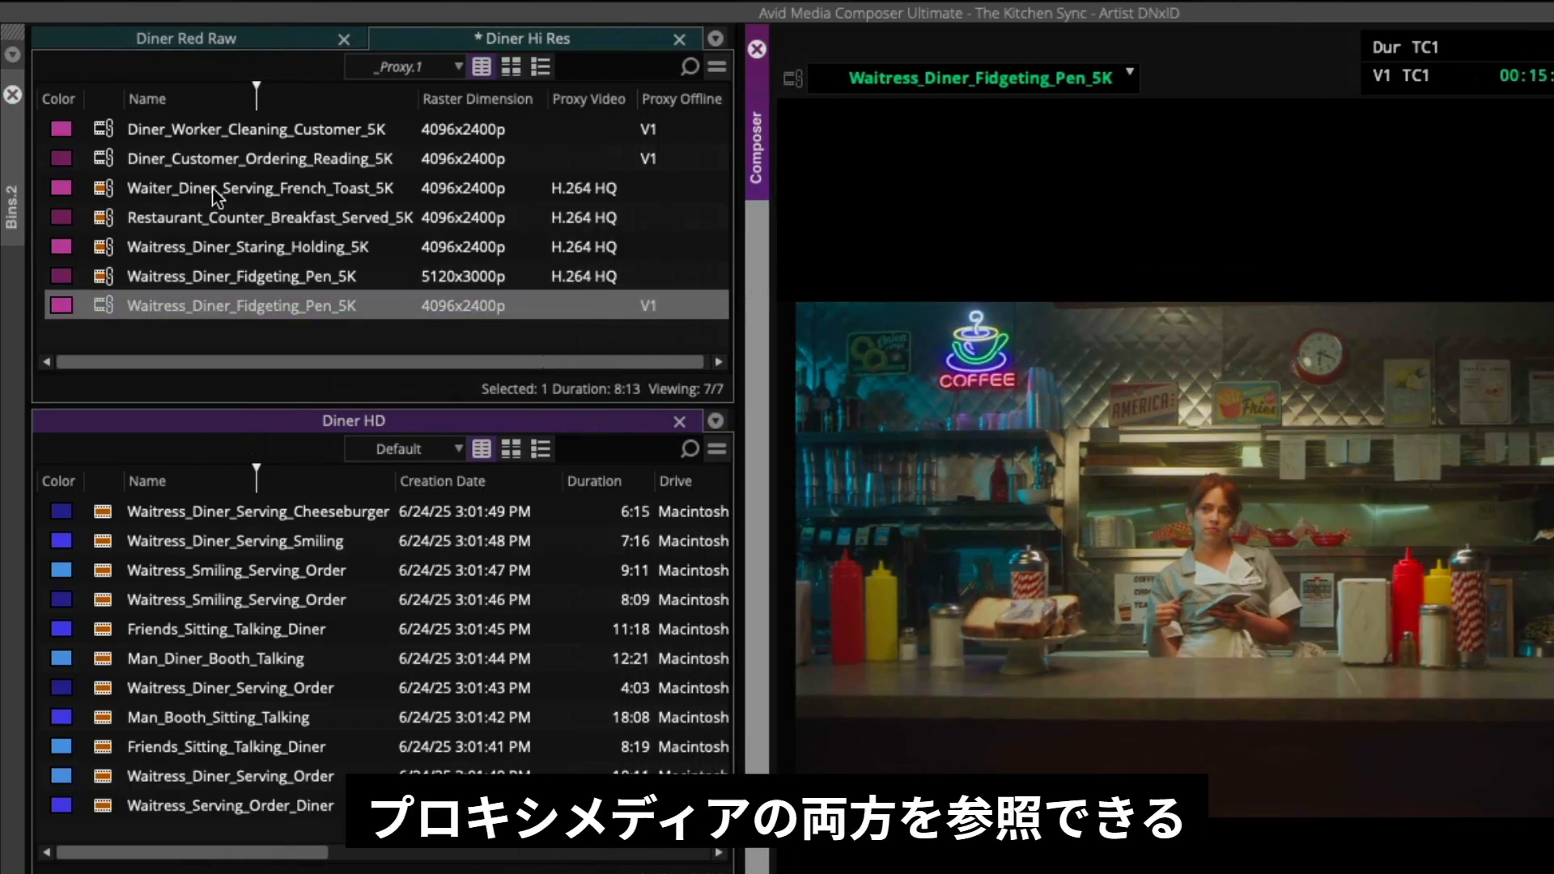
# - Create proxies for the first two clips in the Diner Hi Res bin on drive T7
pyautogui.click(103, 131)
pyautogui.keyDown('shift'); pyautogui.click(103, 160); pyautogui.keyUp('shift')
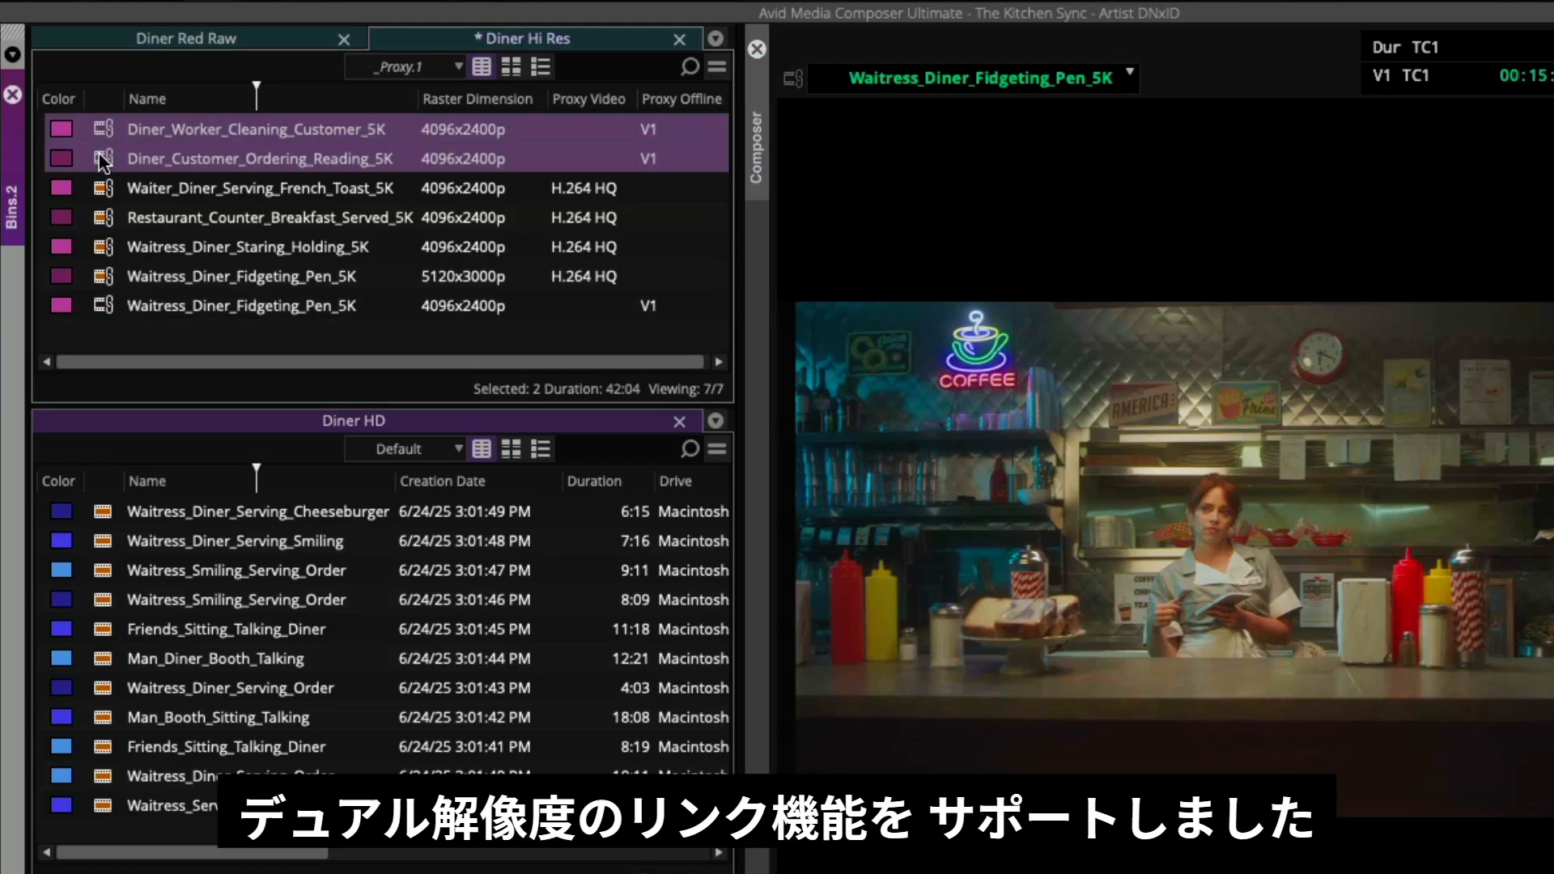
pyautogui.rightClick(103, 160)
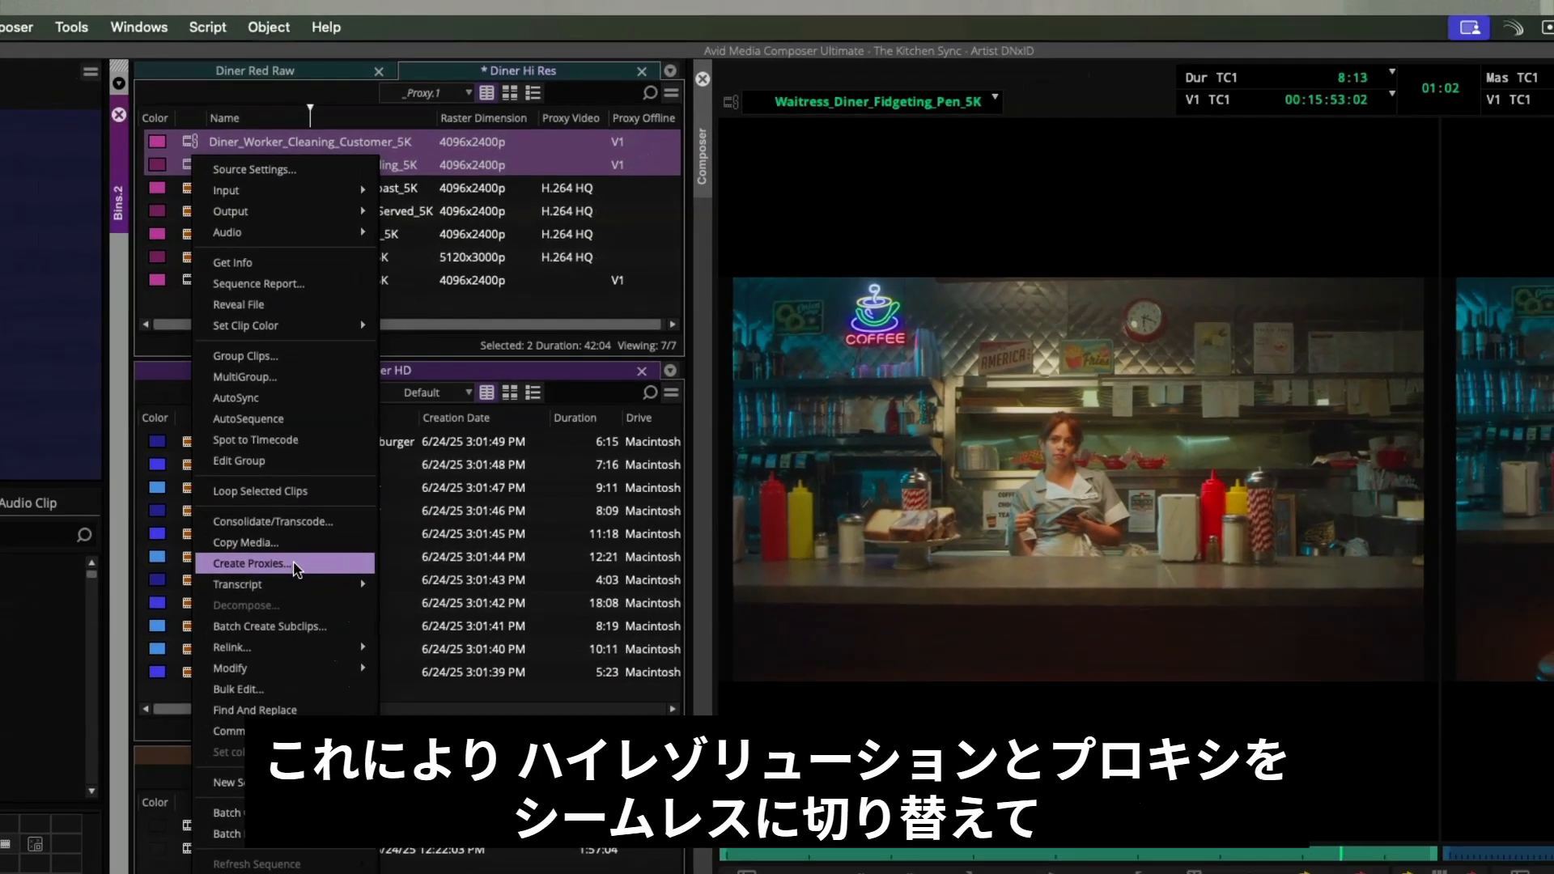
pyautogui.click(219, 613)
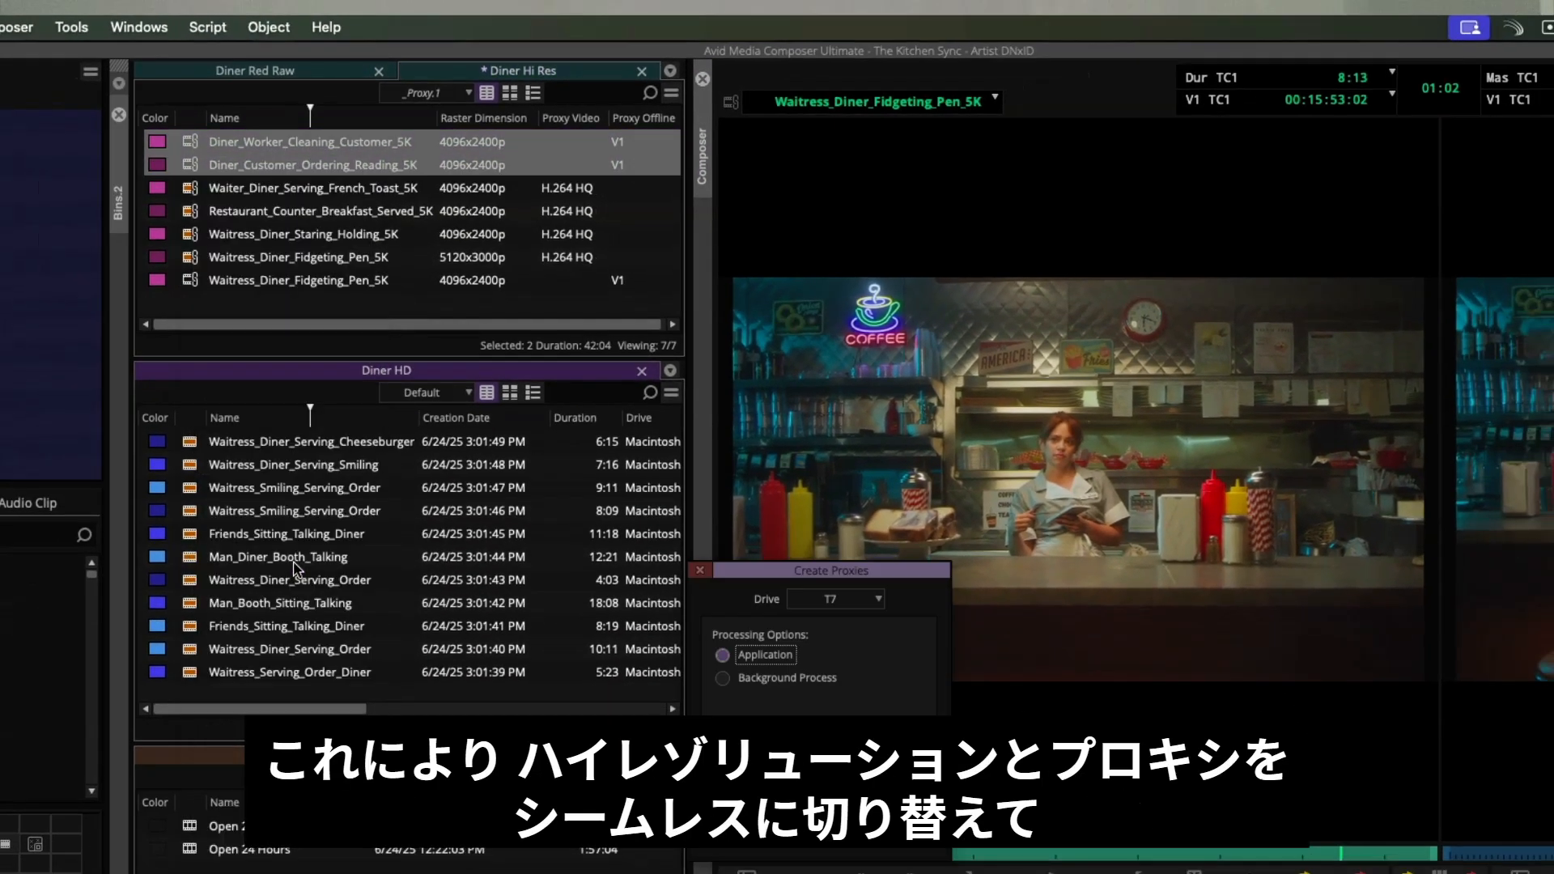
pyautogui.click(788, 717)
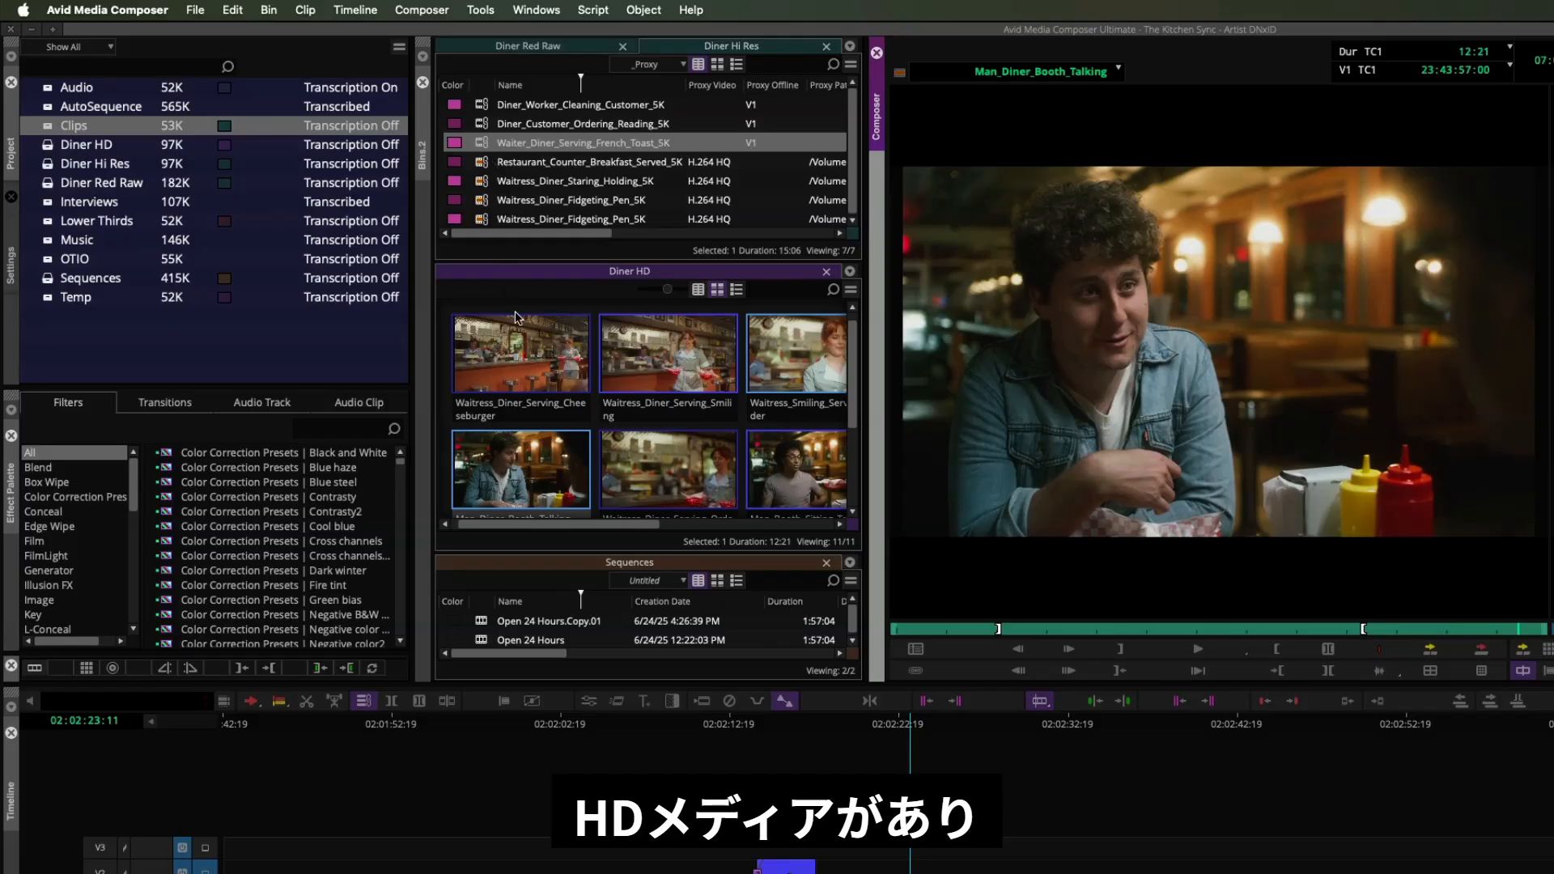
# - Load clips from the Diner HD, Diner Red Raw and Diner Hi Res bins into the source monitor
pyautogui.doubleClick(682, 365)
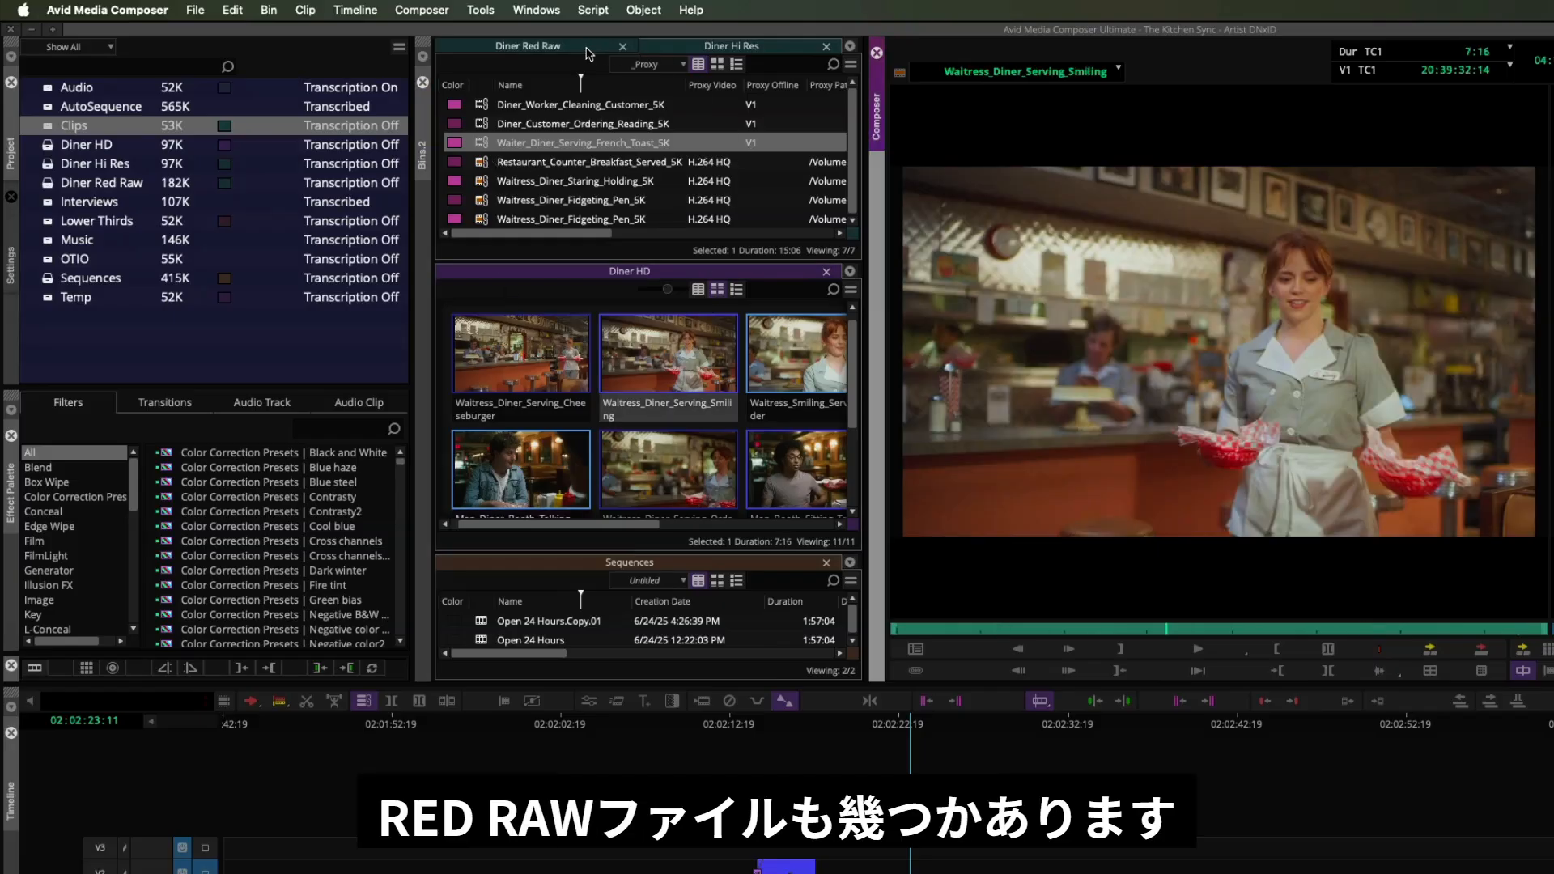
pyautogui.click(583, 47)
pyautogui.click(481, 126)
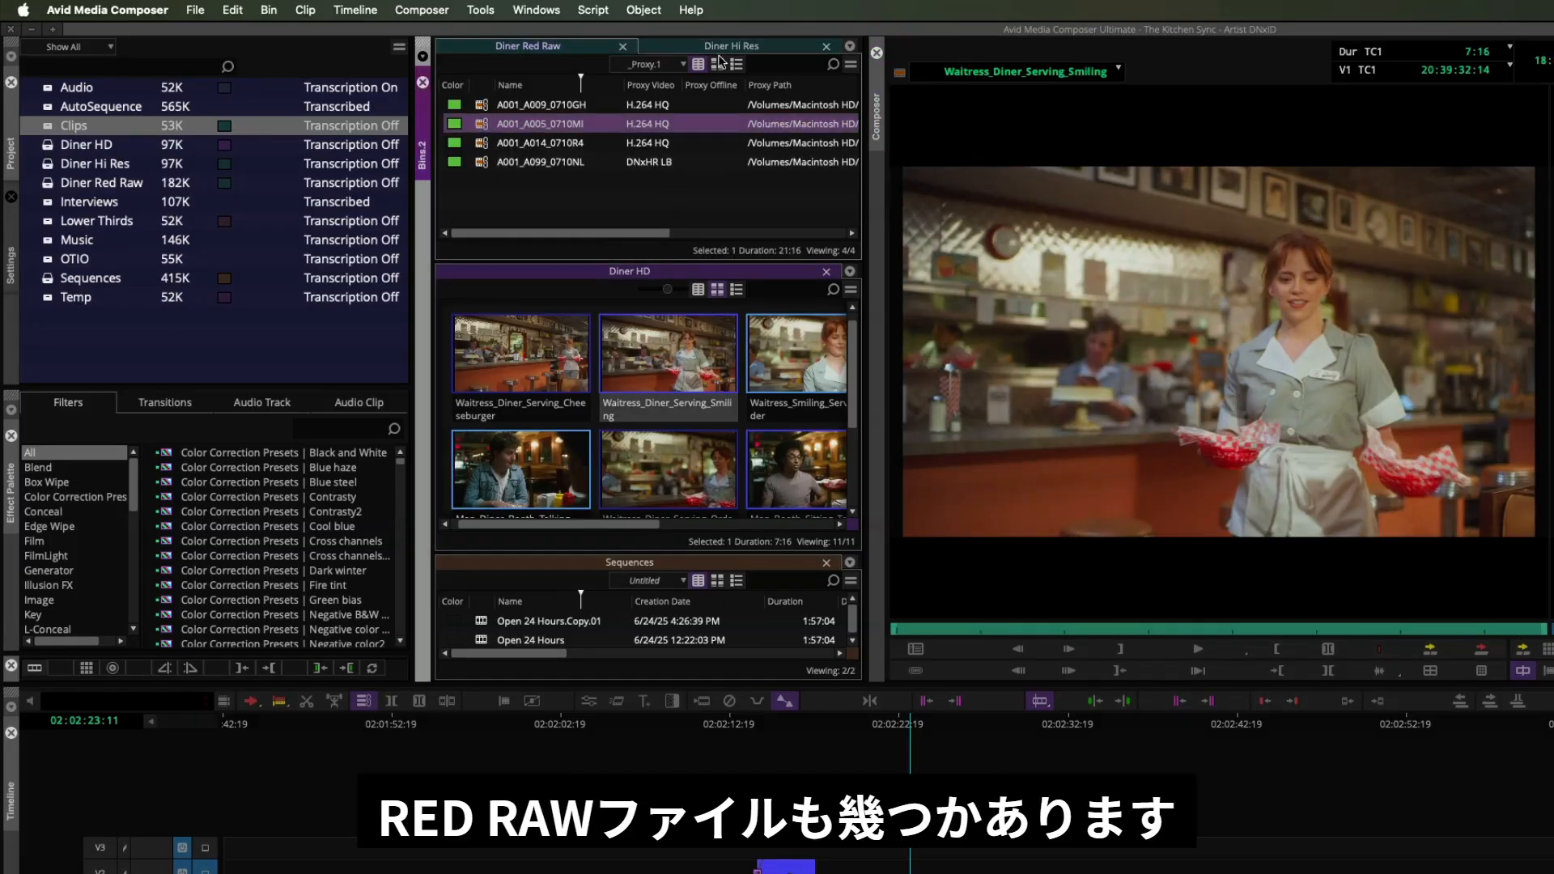
pyautogui.click(747, 47)
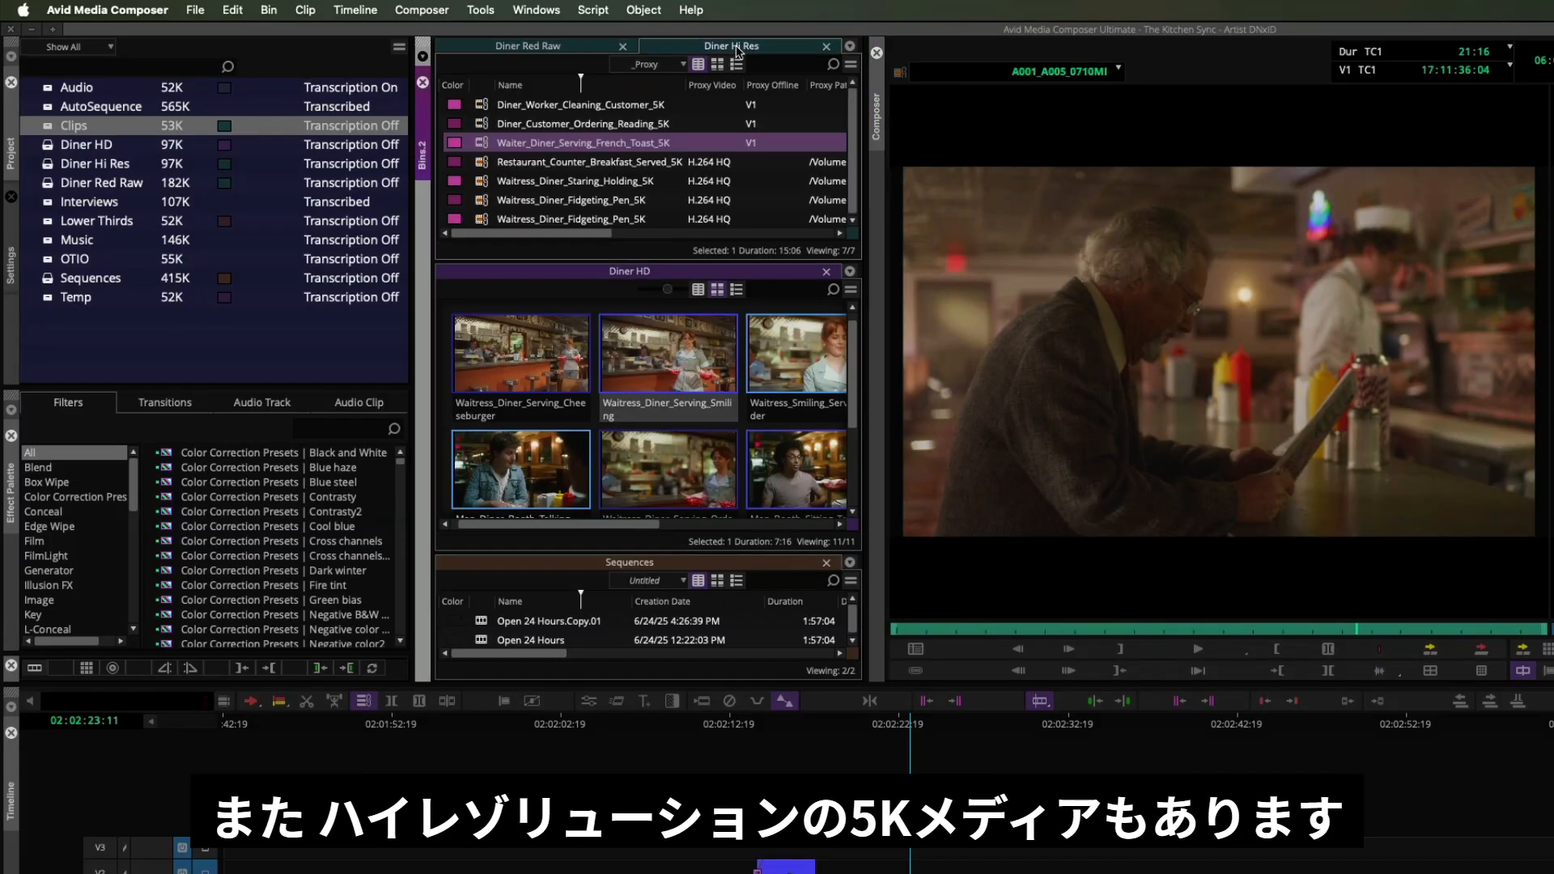
pyautogui.doubleClick(486, 144)
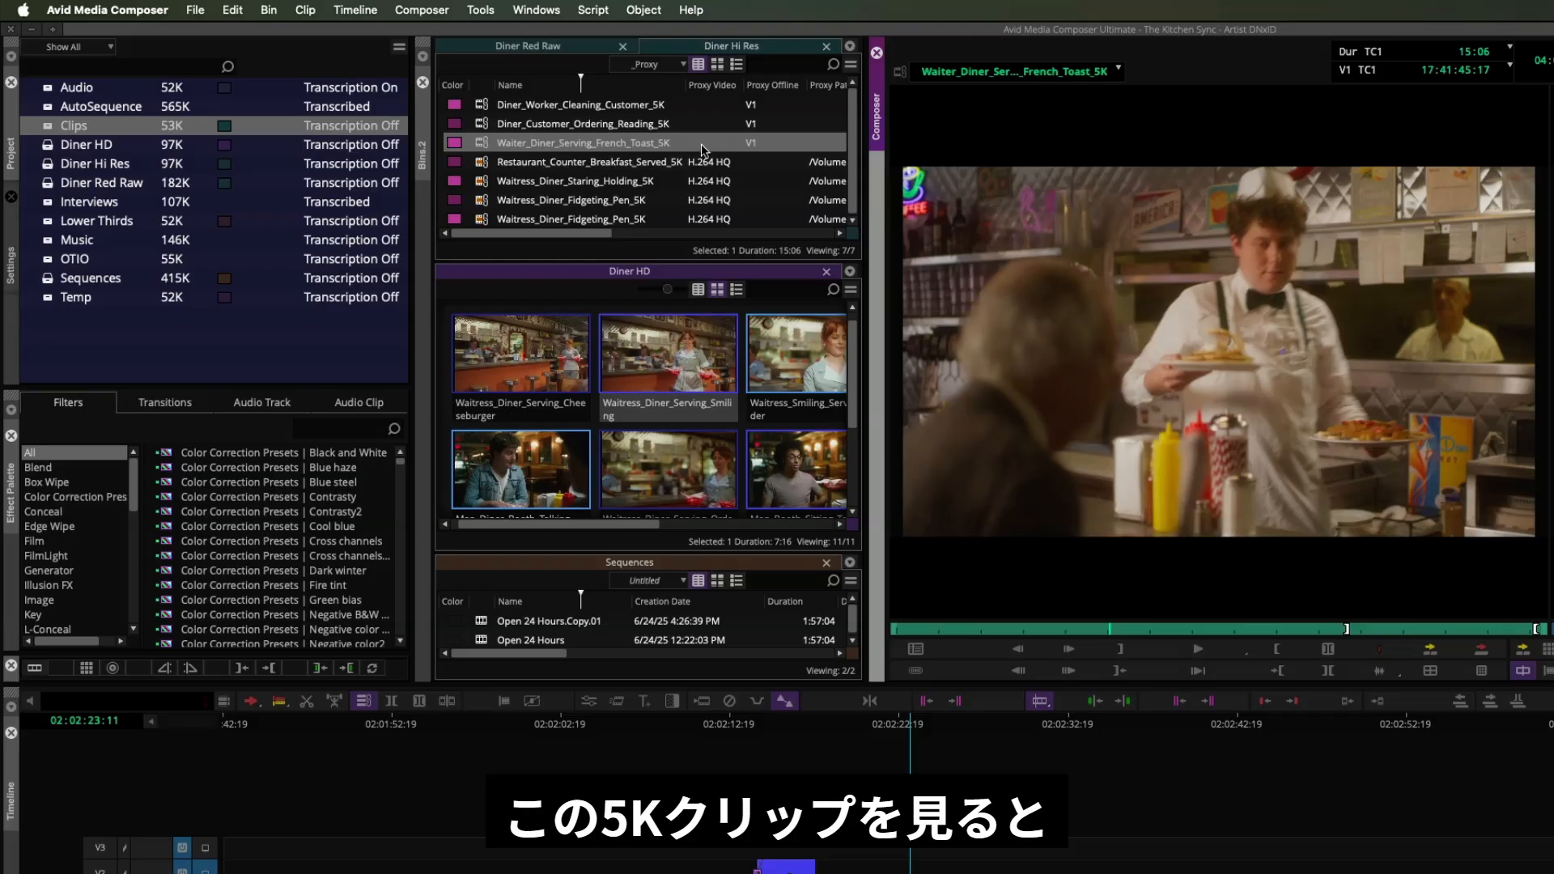
# - Play and scrub the Waiter_Diner_Serving_French_Toast_5K clip in the source monitor
pyautogui.click(1085, 629)
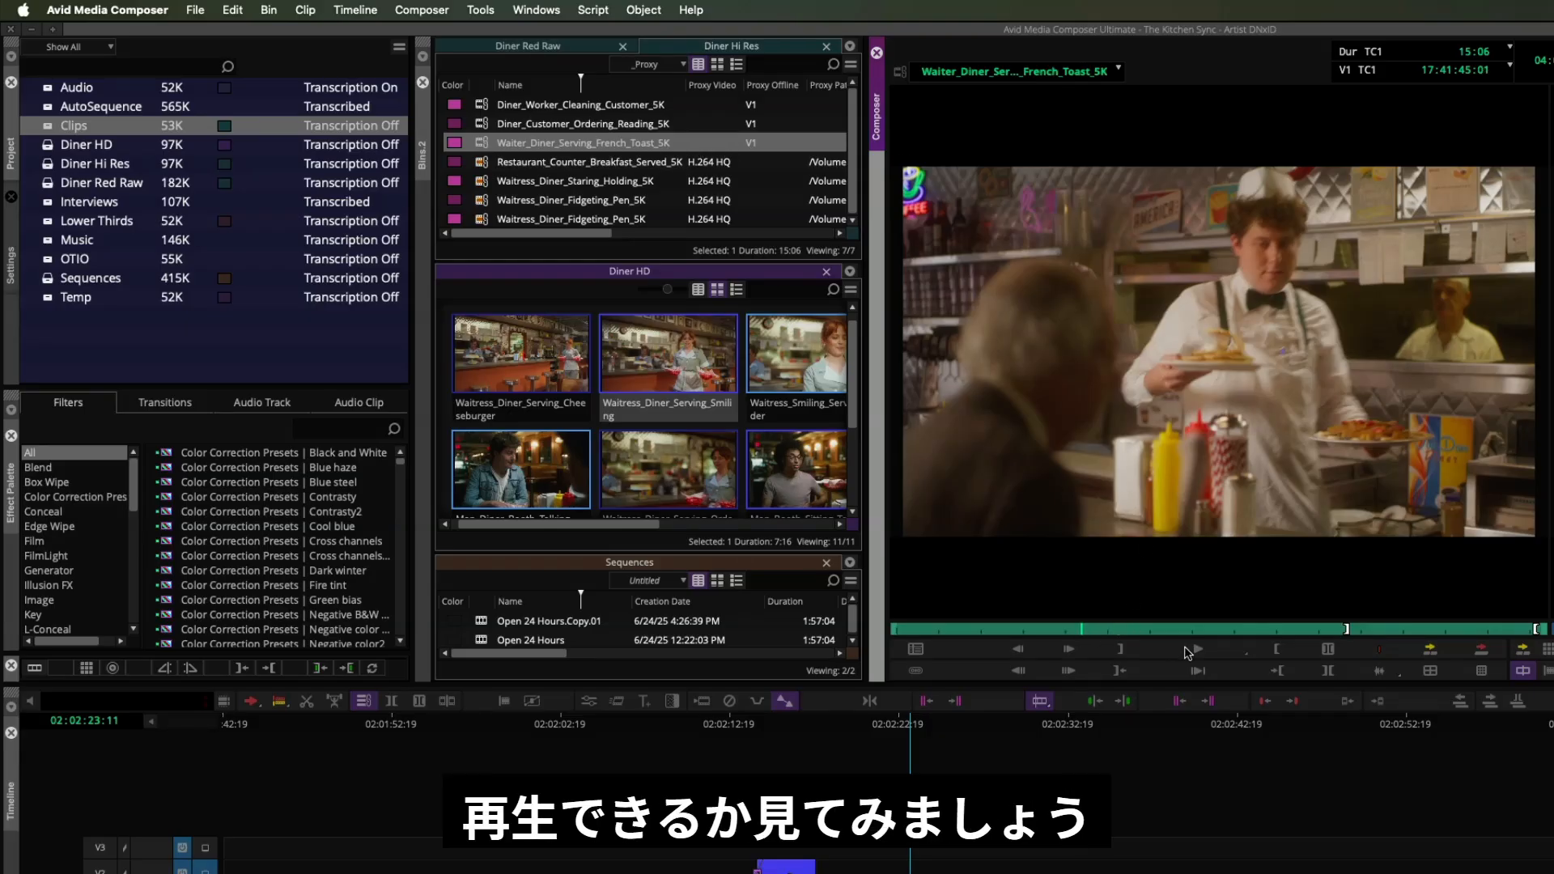
pyautogui.click(1199, 649)
pyautogui.click(1199, 649)
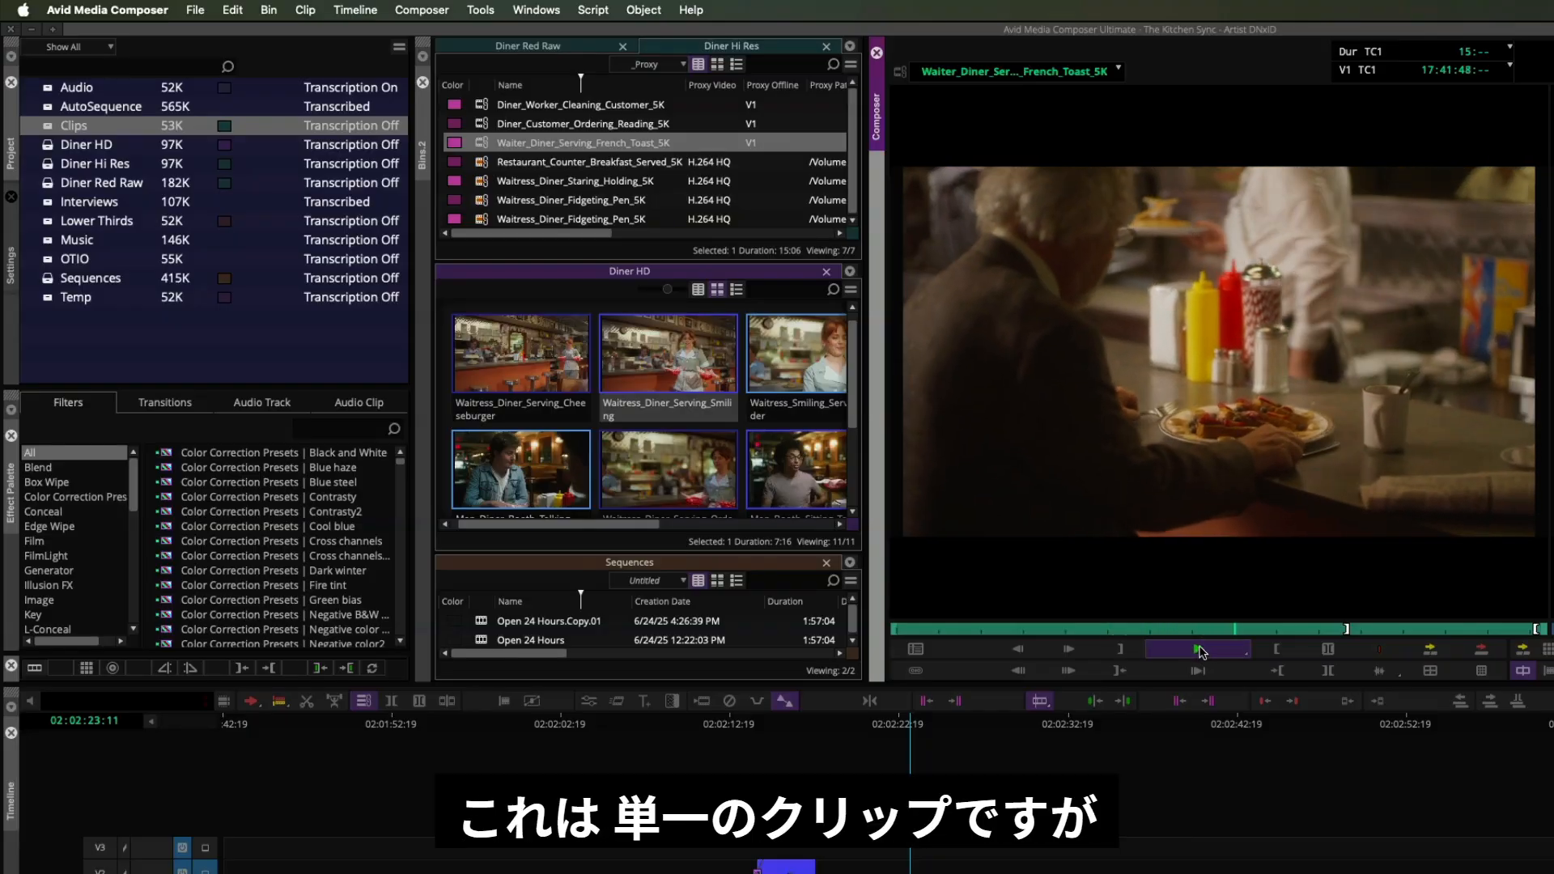
pyautogui.click(1200, 649)
pyautogui.moveTo(1016, 630); pyautogui.dragTo(1121, 635)
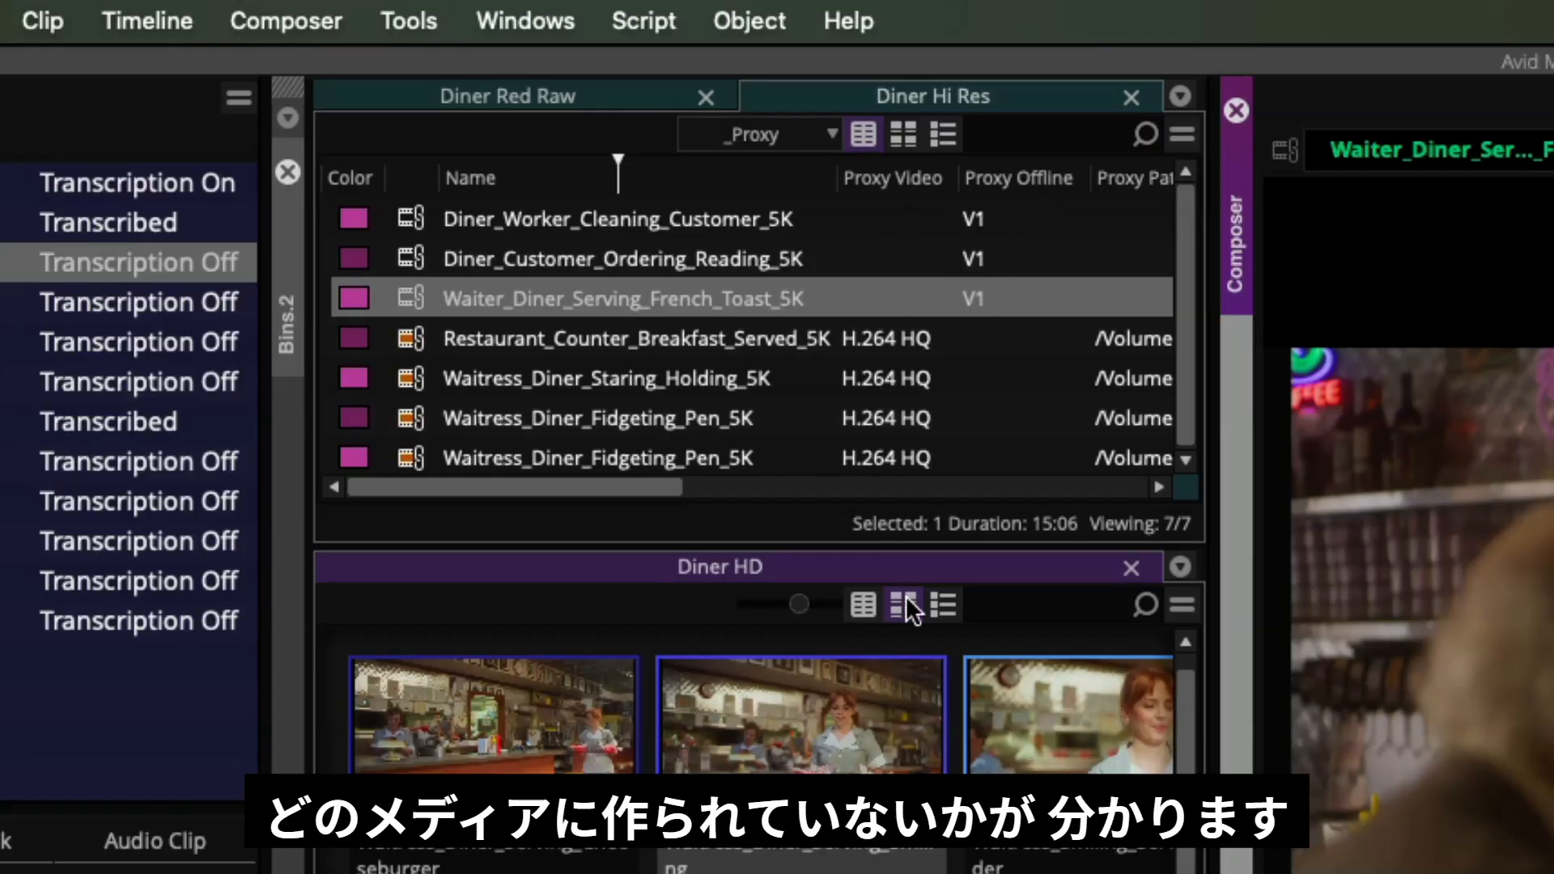
# - Switch the Diner HD bin to list view and review the proxy columns of the Diner Red Raw and Diner Hi Res bins
pyautogui.click(854, 601)
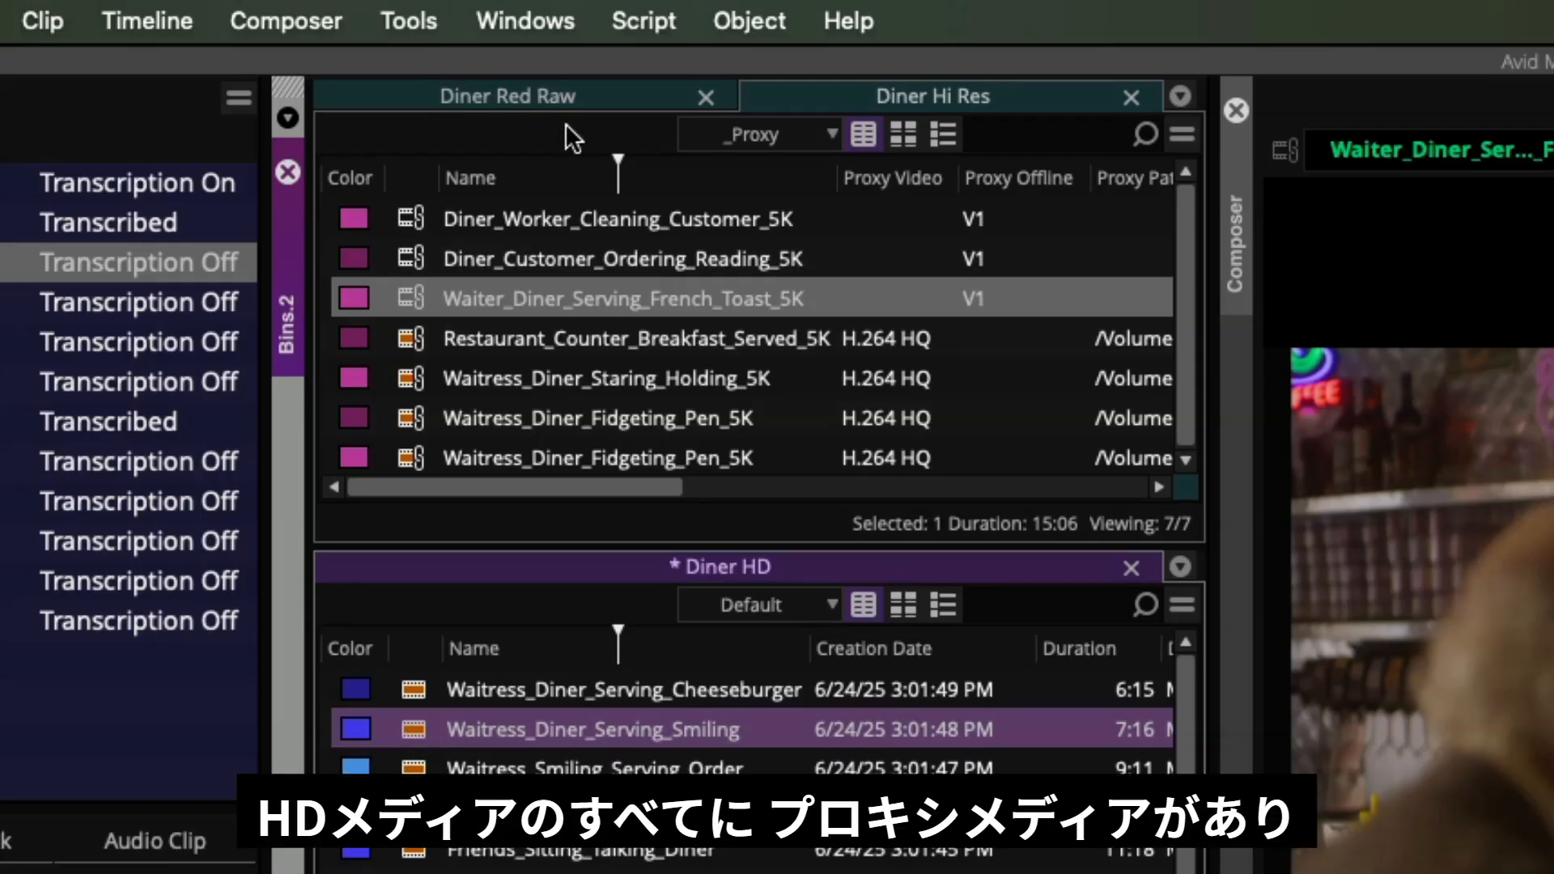
pyautogui.click(555, 99)
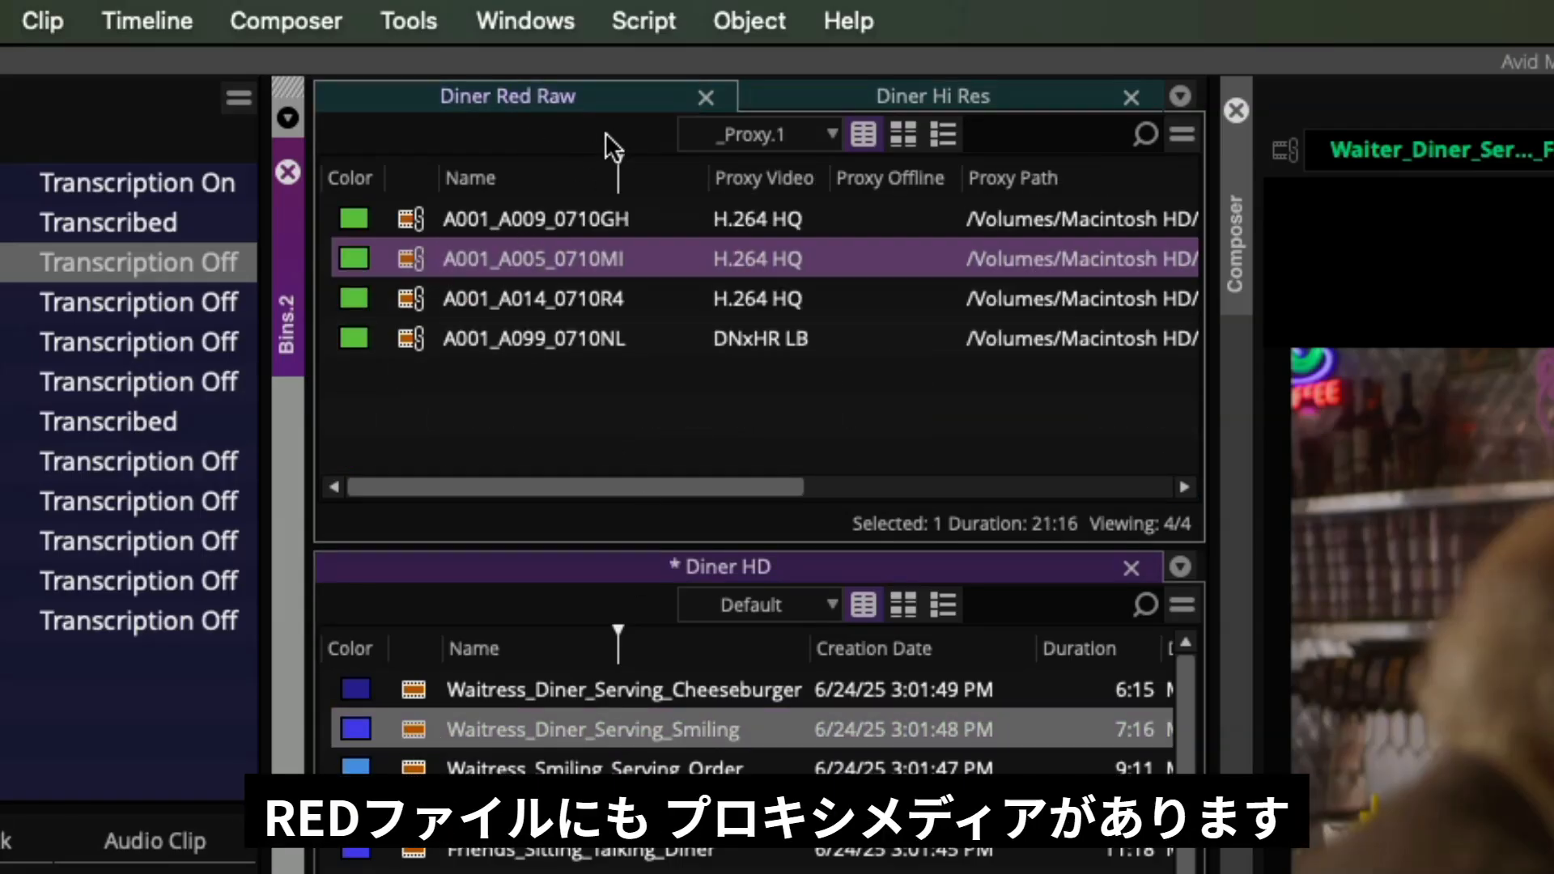
pyautogui.click(913, 95)
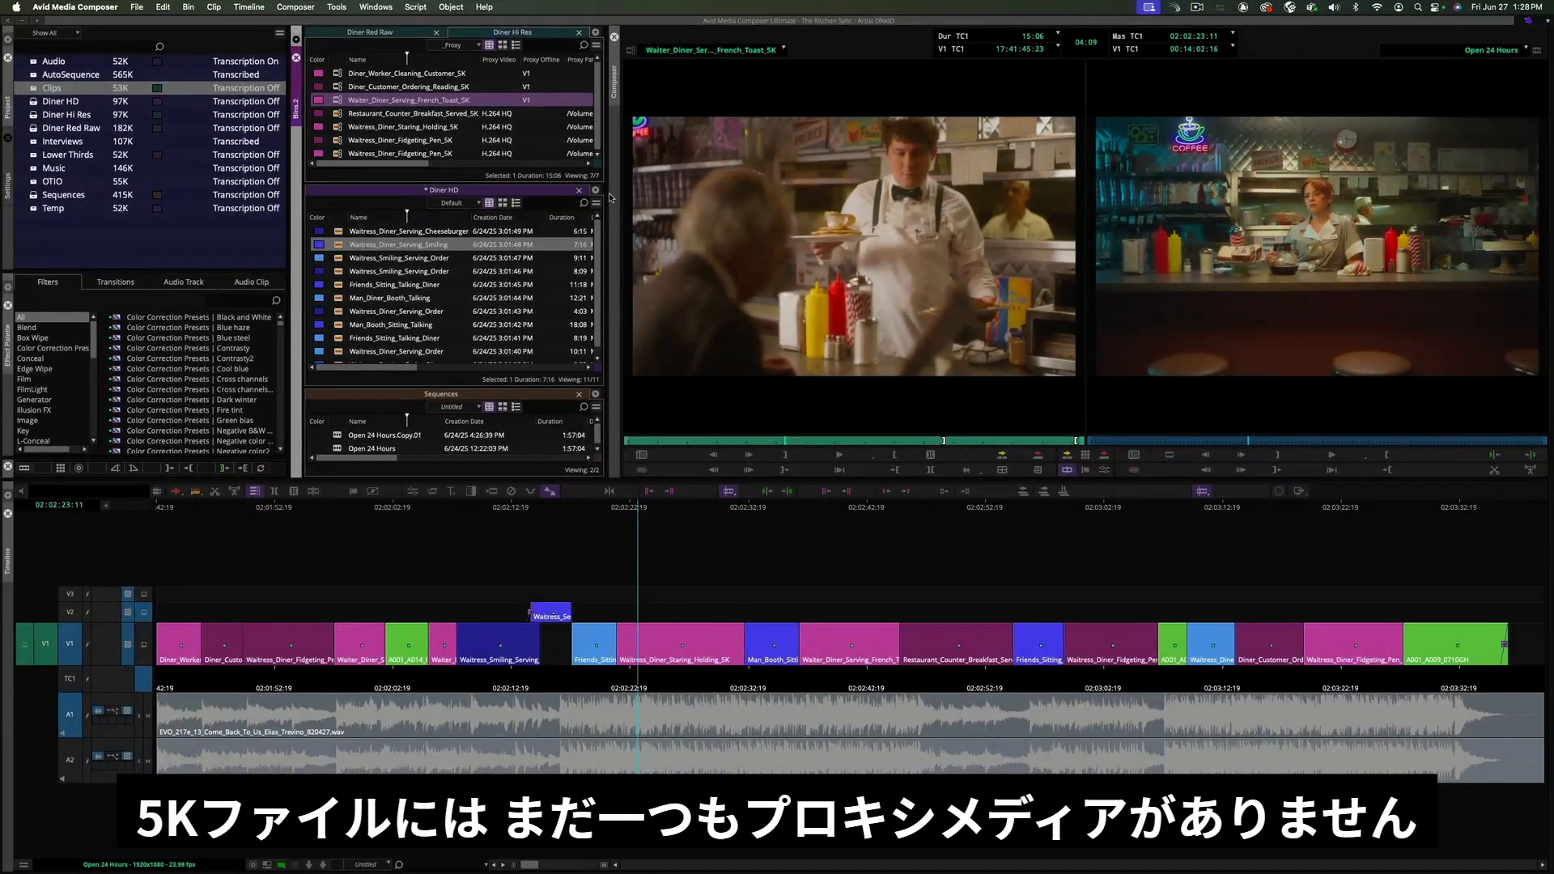
# - Set the record monitor's playback resolution to Proxy Preferred
pyautogui.click(645, 510)
pyautogui.moveTo(645, 510); pyautogui.dragTo(607, 510)
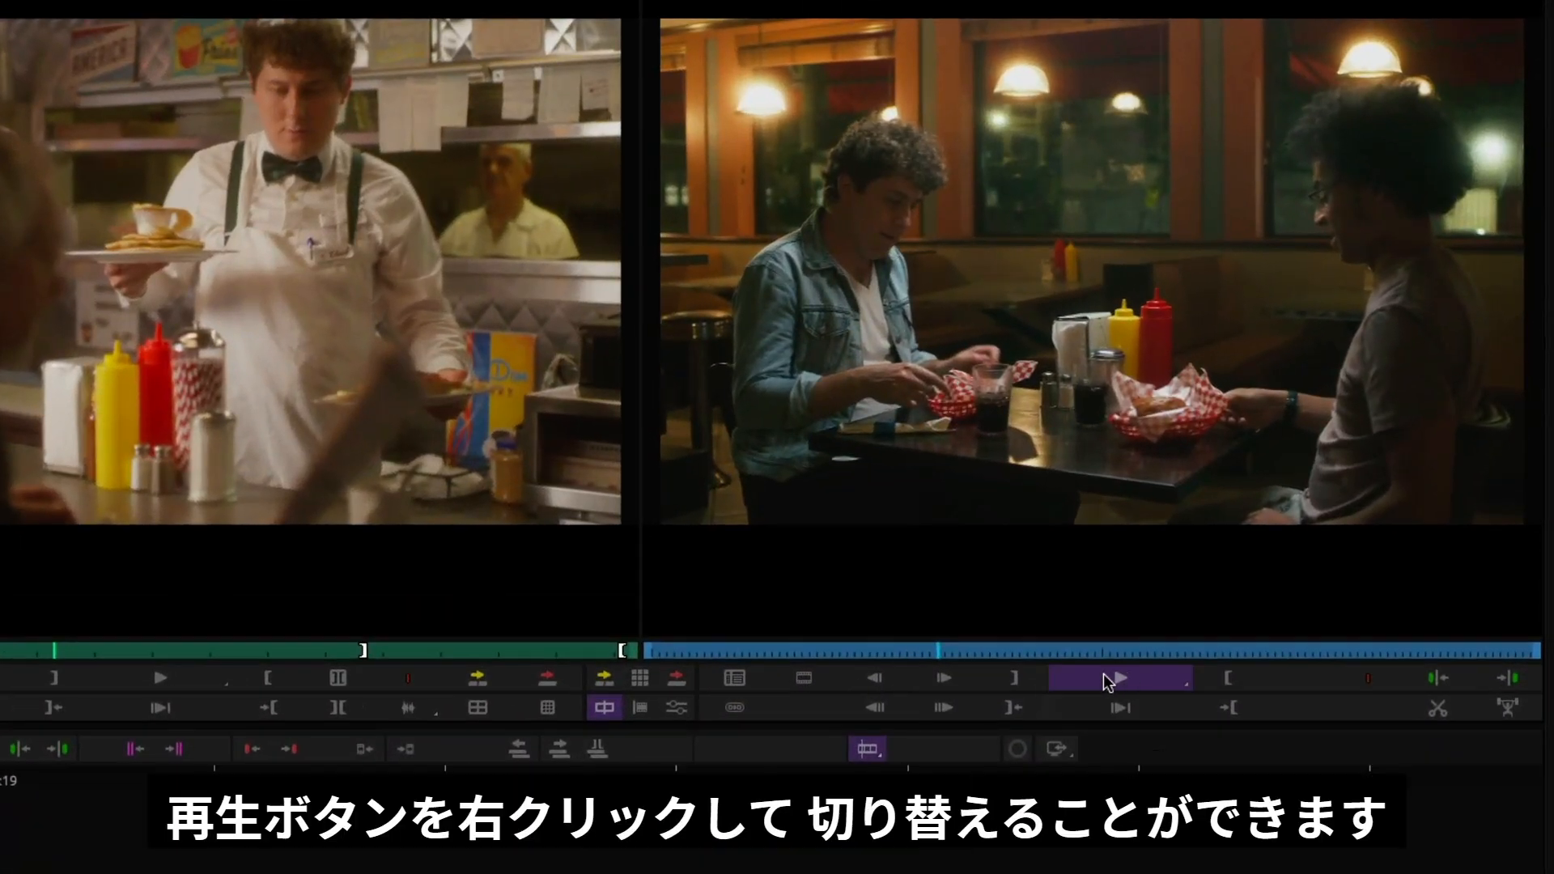
pyautogui.rightClick(1105, 679)
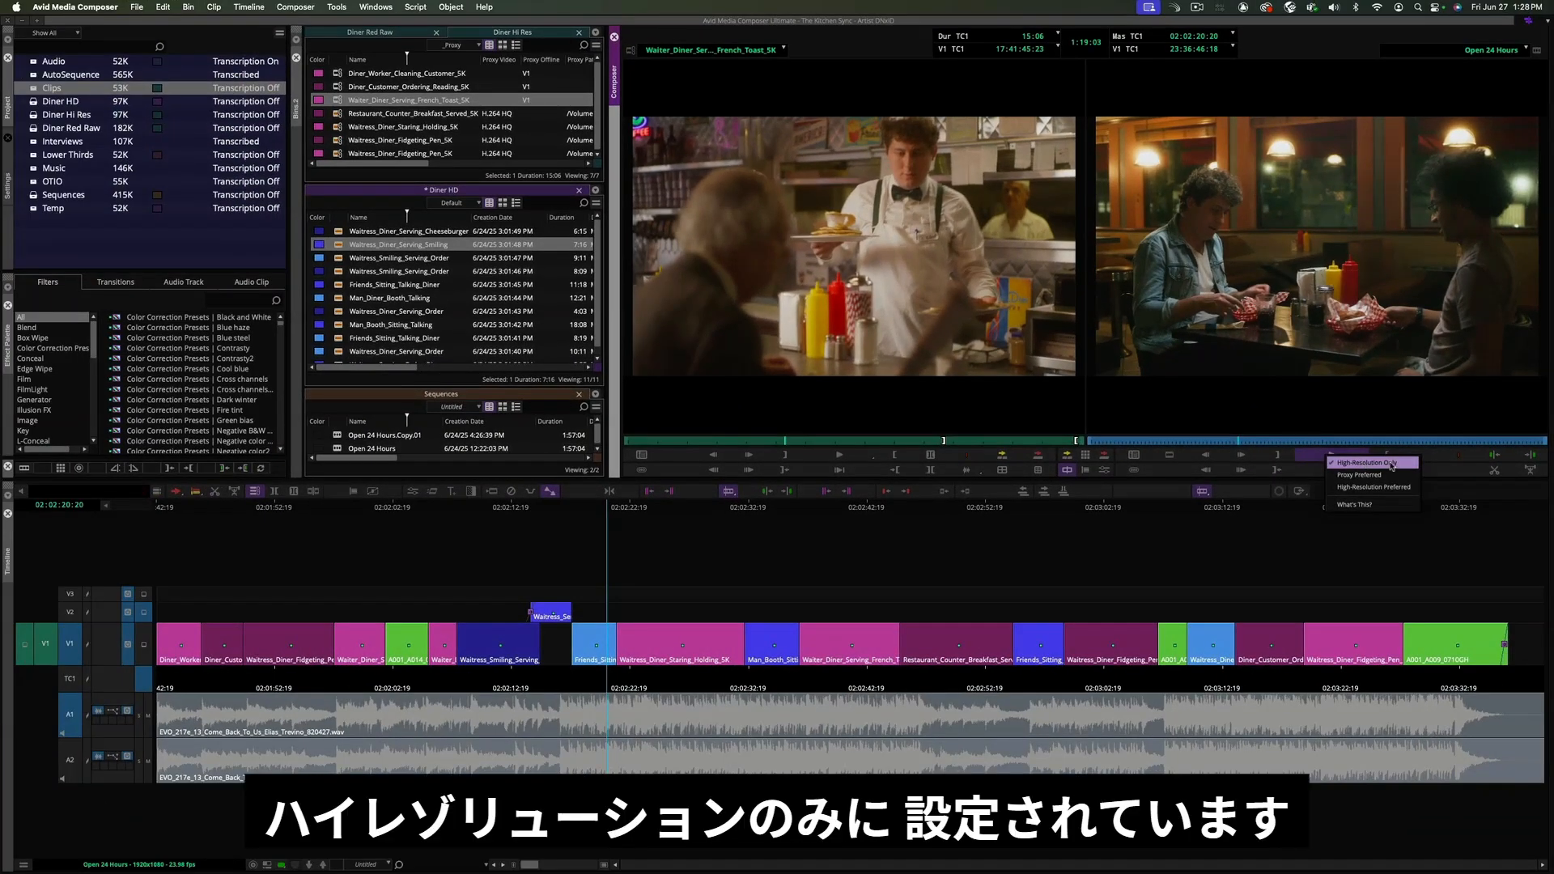
pyautogui.click(1380, 476)
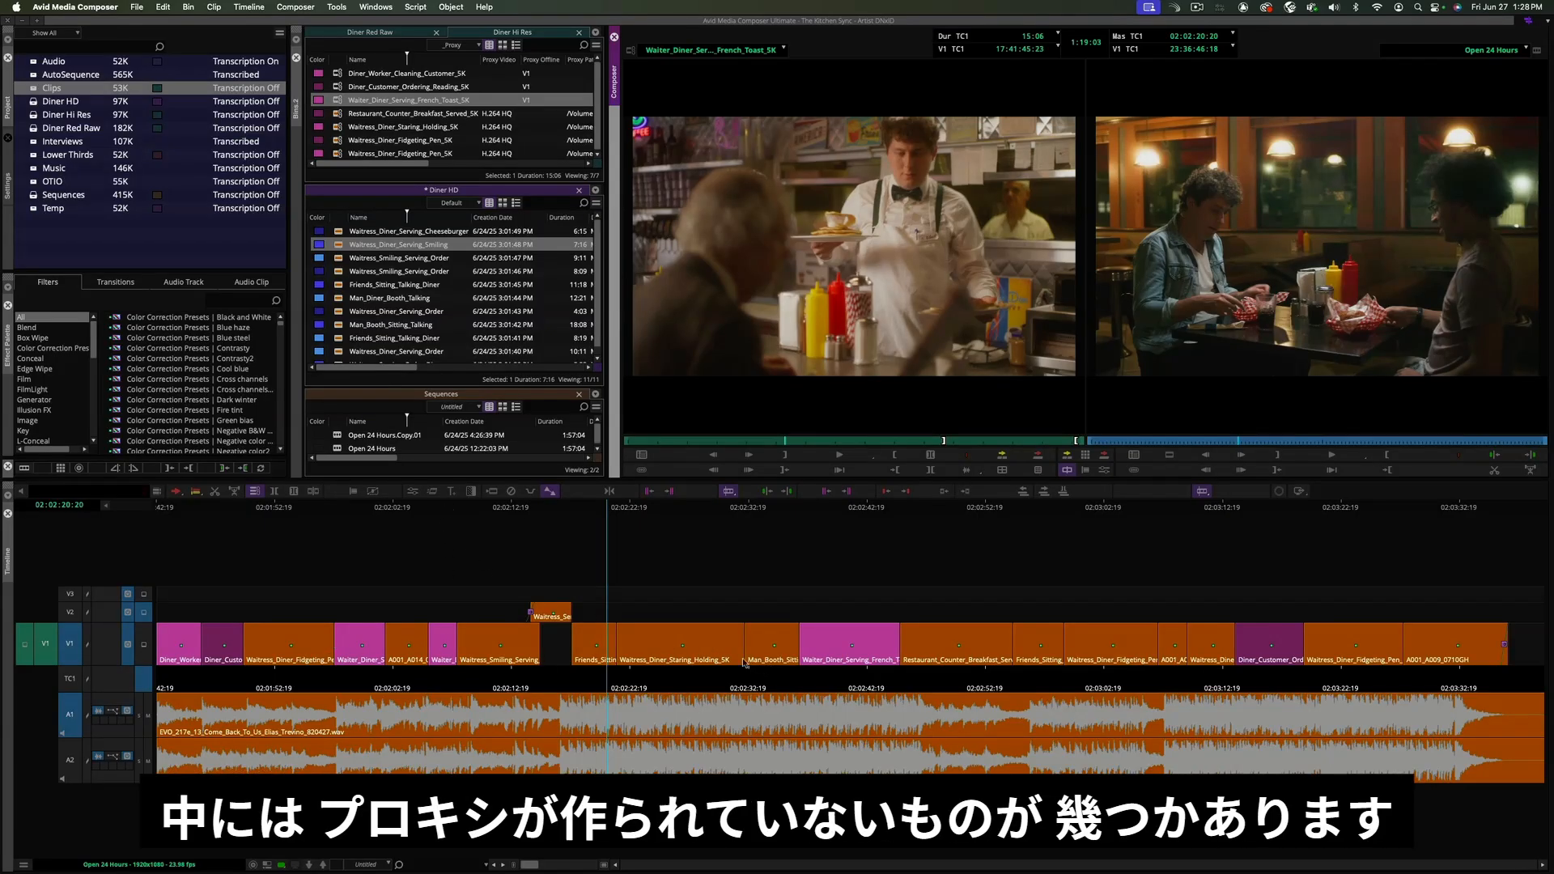
# - Scrub and play the sequence in the timeline
pyautogui.moveTo(634, 510); pyautogui.dragTo(843, 620)
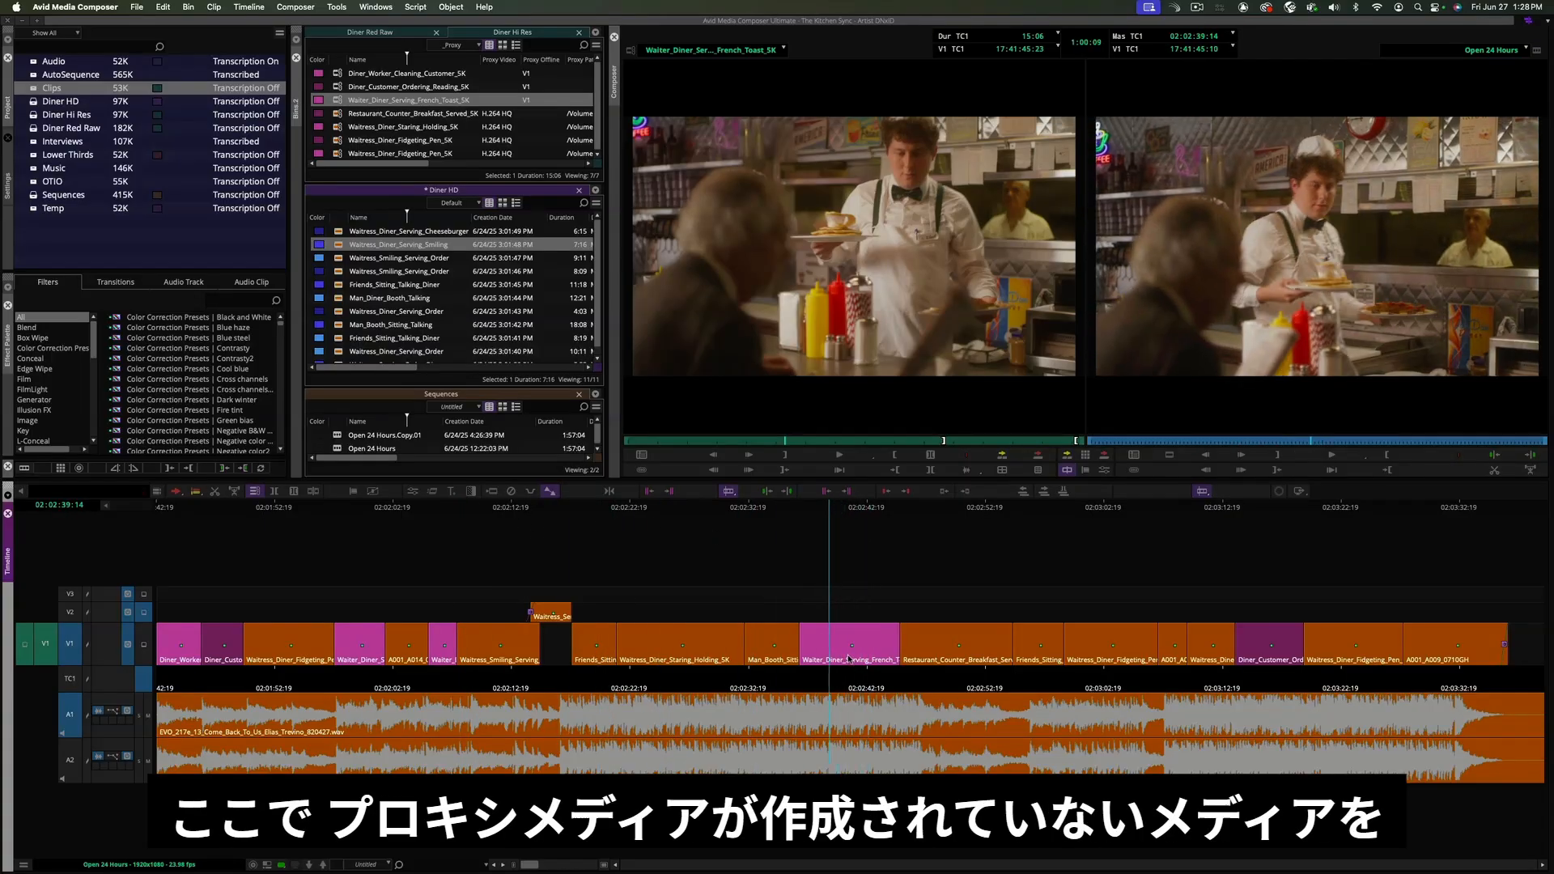
pyautogui.moveTo(828, 511); pyautogui.dragTo(672, 522)
pyautogui.press('space')
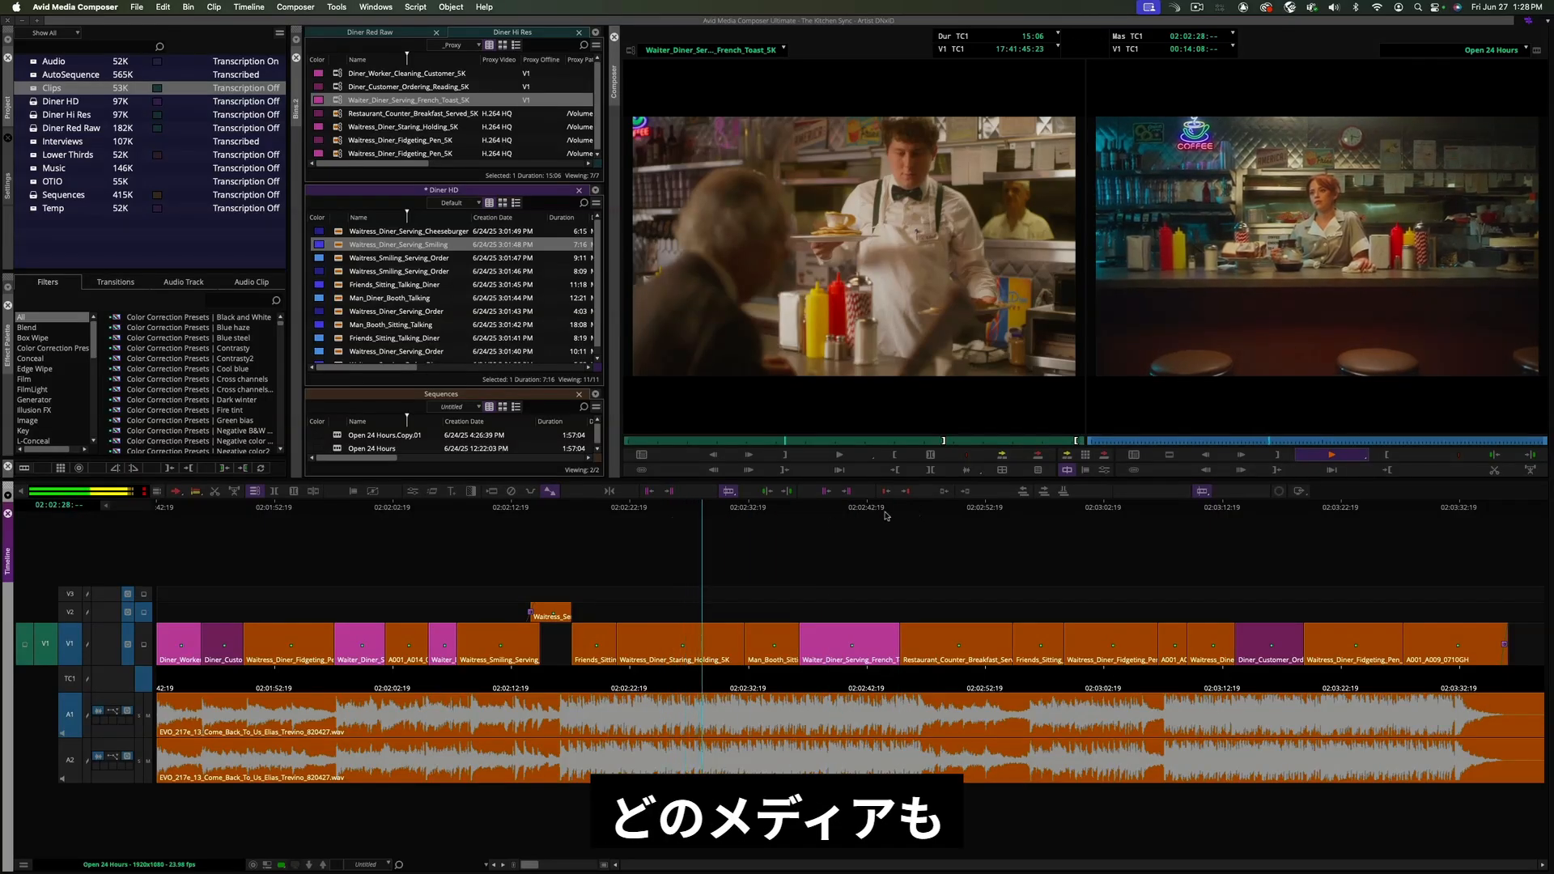
pyautogui.press('space')
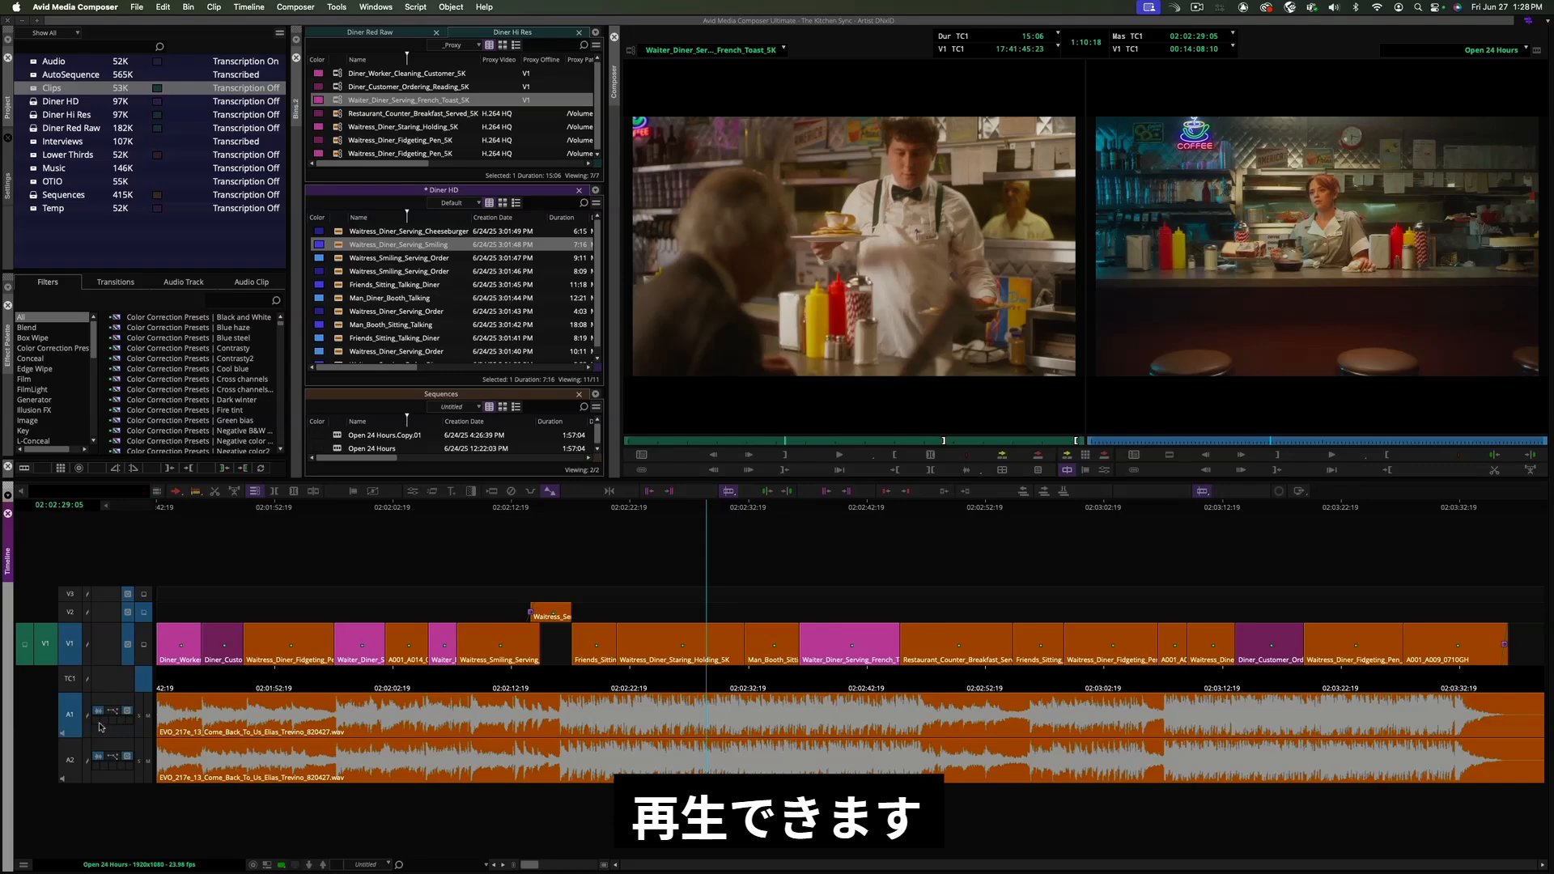
# - Mute the A1 and A2 audio tracks and play the sequence
pyautogui.click(148, 716)
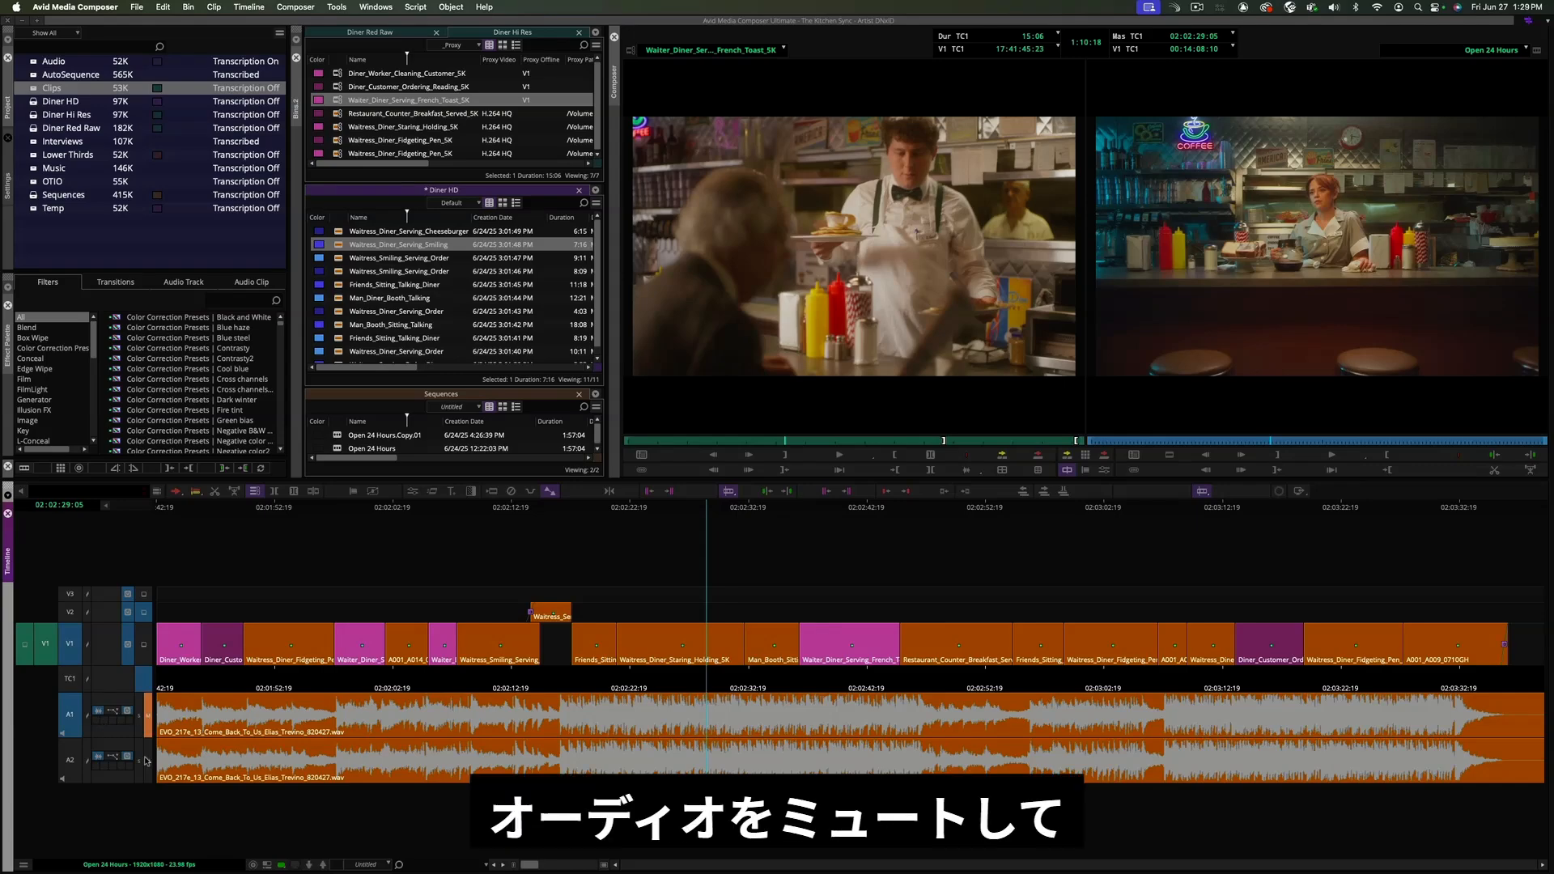
pyautogui.click(148, 761)
pyautogui.press('space')
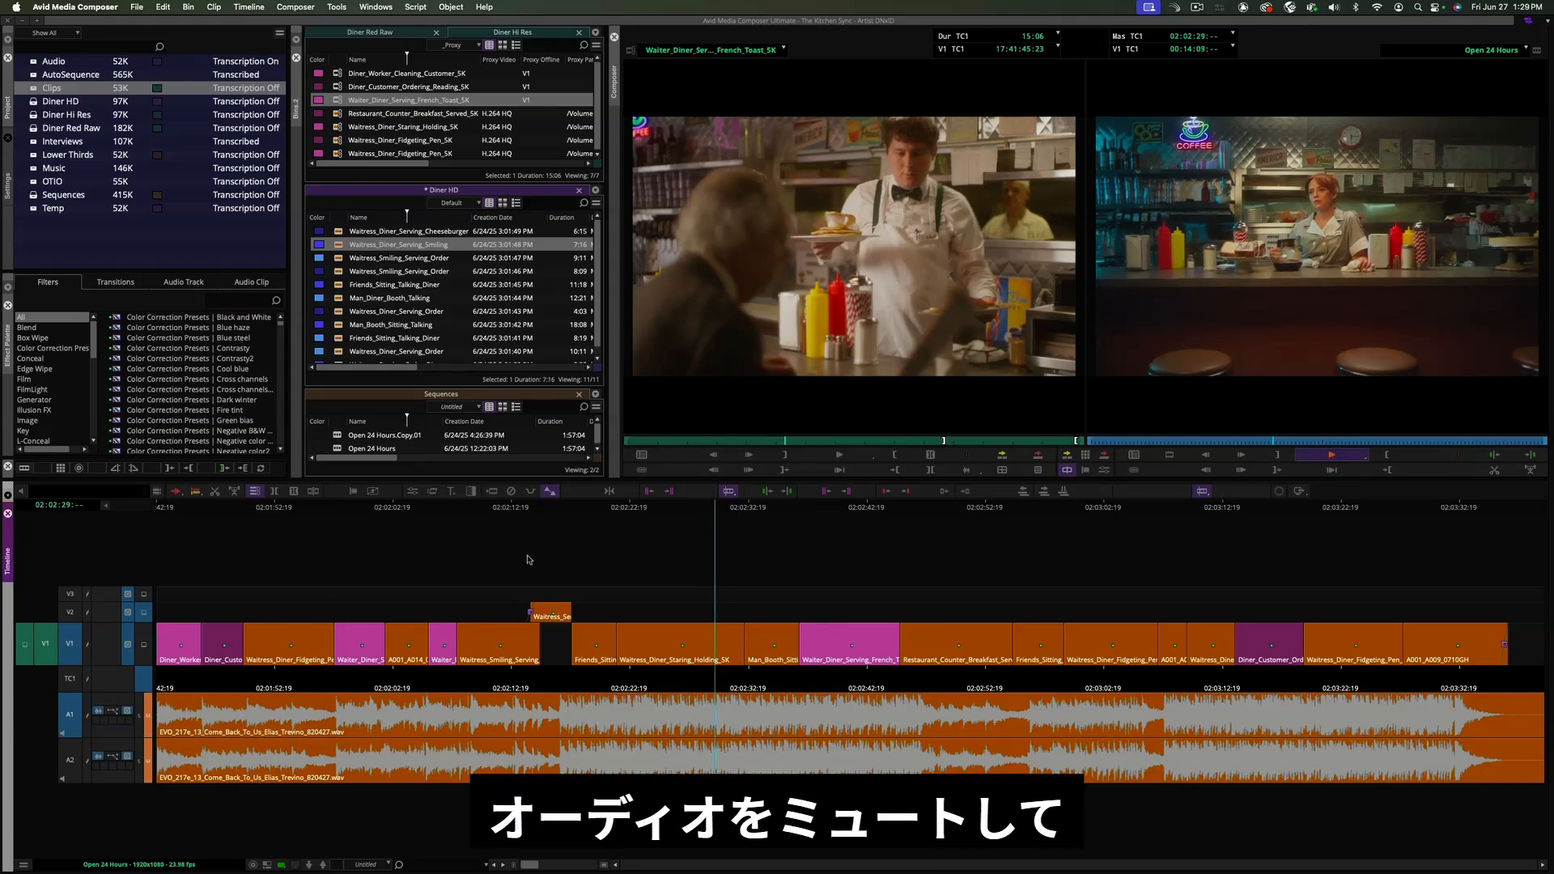
# - Play the sequence from around 02:02:34 in the timeline
pyautogui.click(791, 510)
pyautogui.click(773, 513)
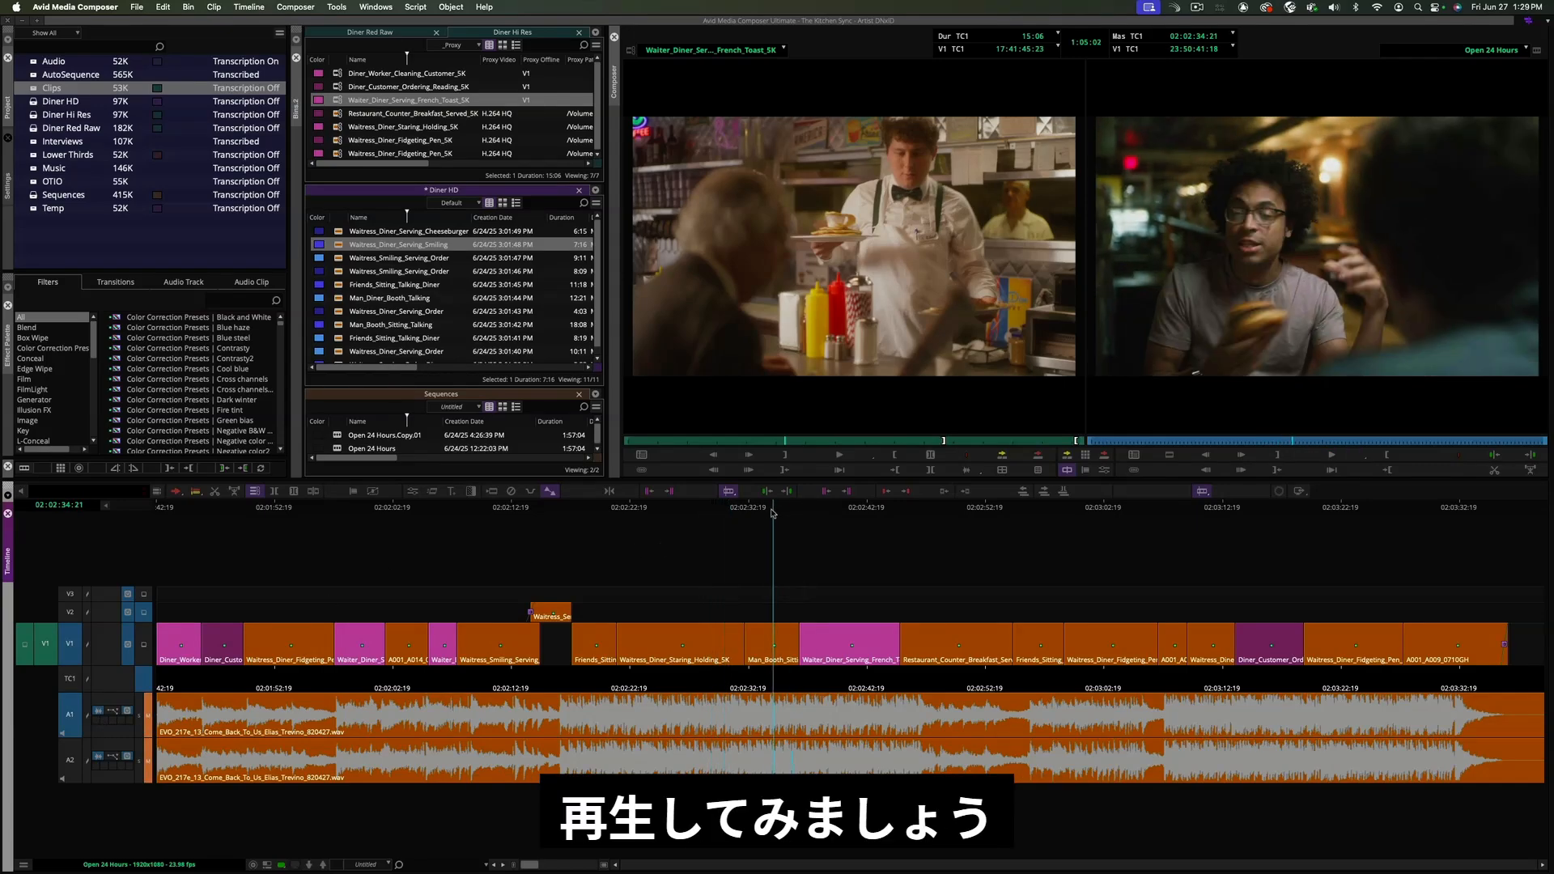
pyautogui.click(768, 513)
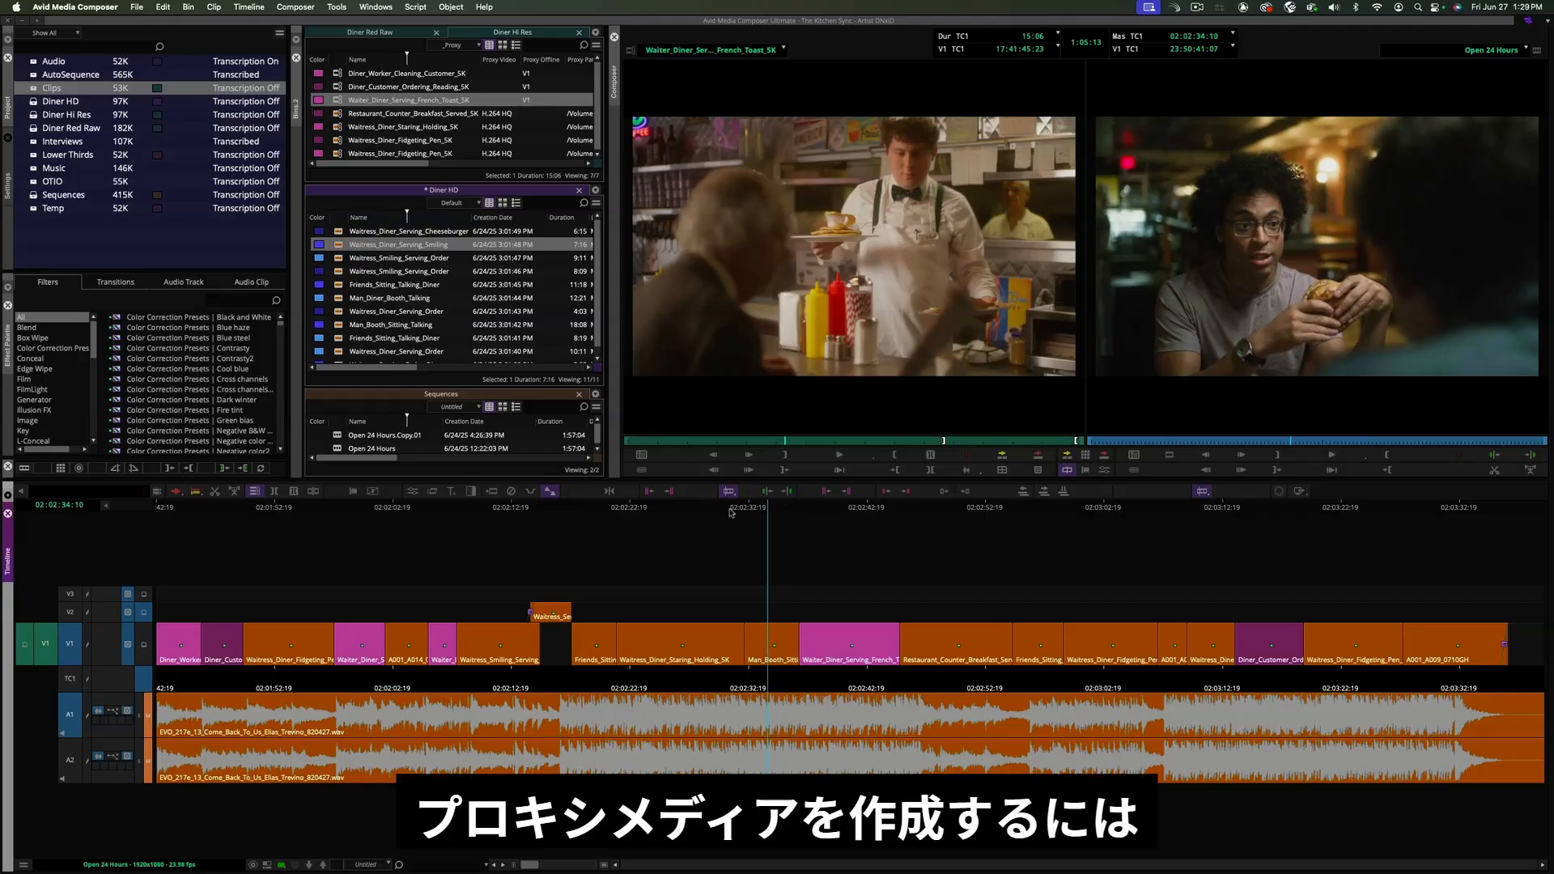
pyautogui.press('space')
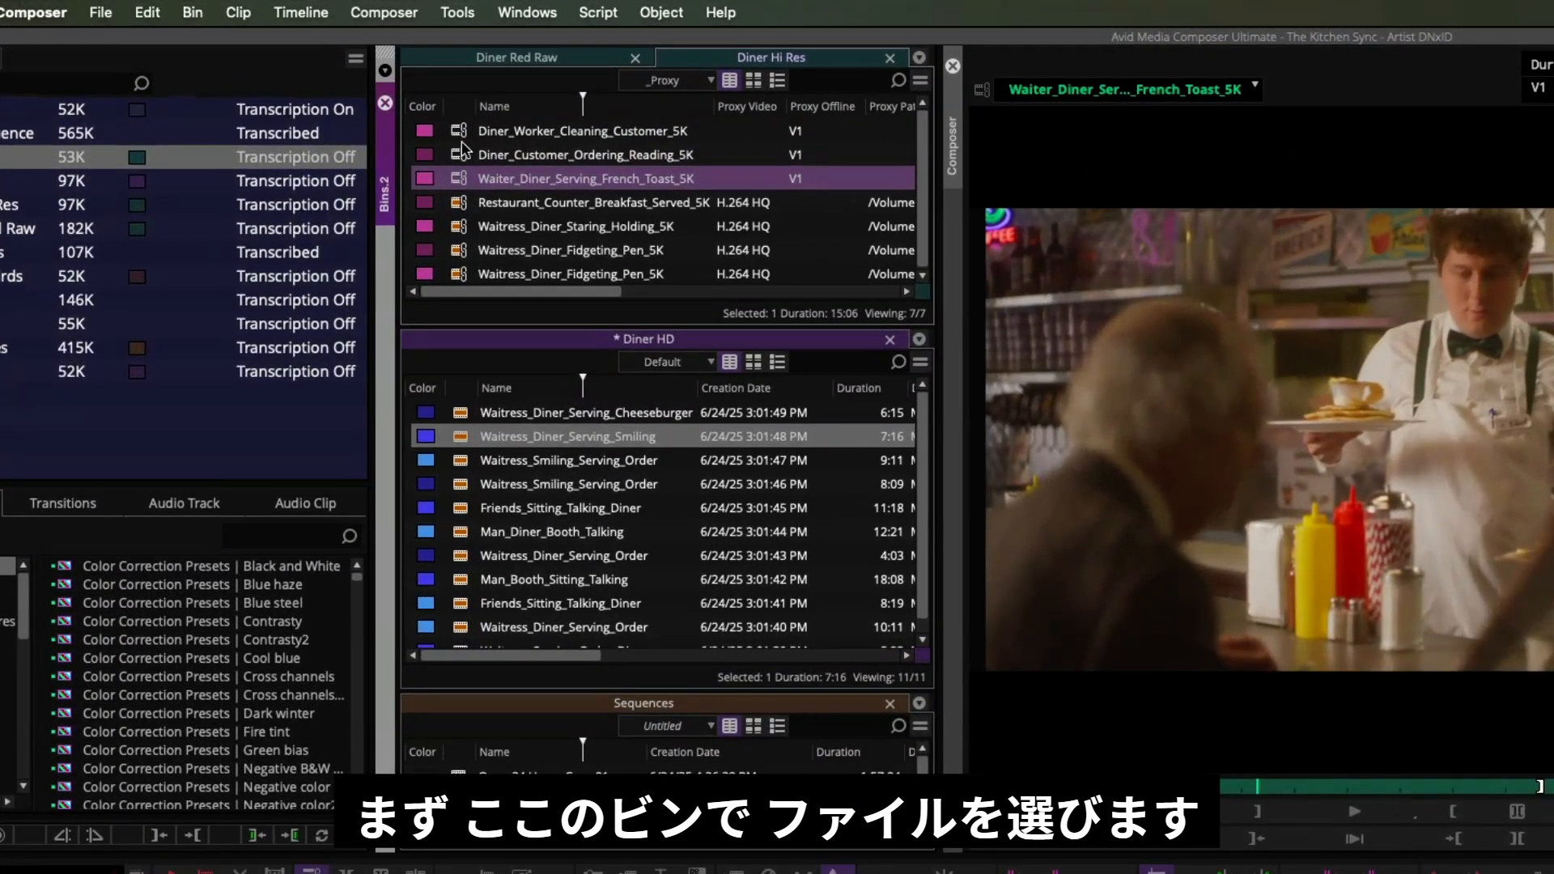
# - Select the three 5K clips in the Diner Hi Res bin and create proxies for them
pyautogui.click(349, 80)
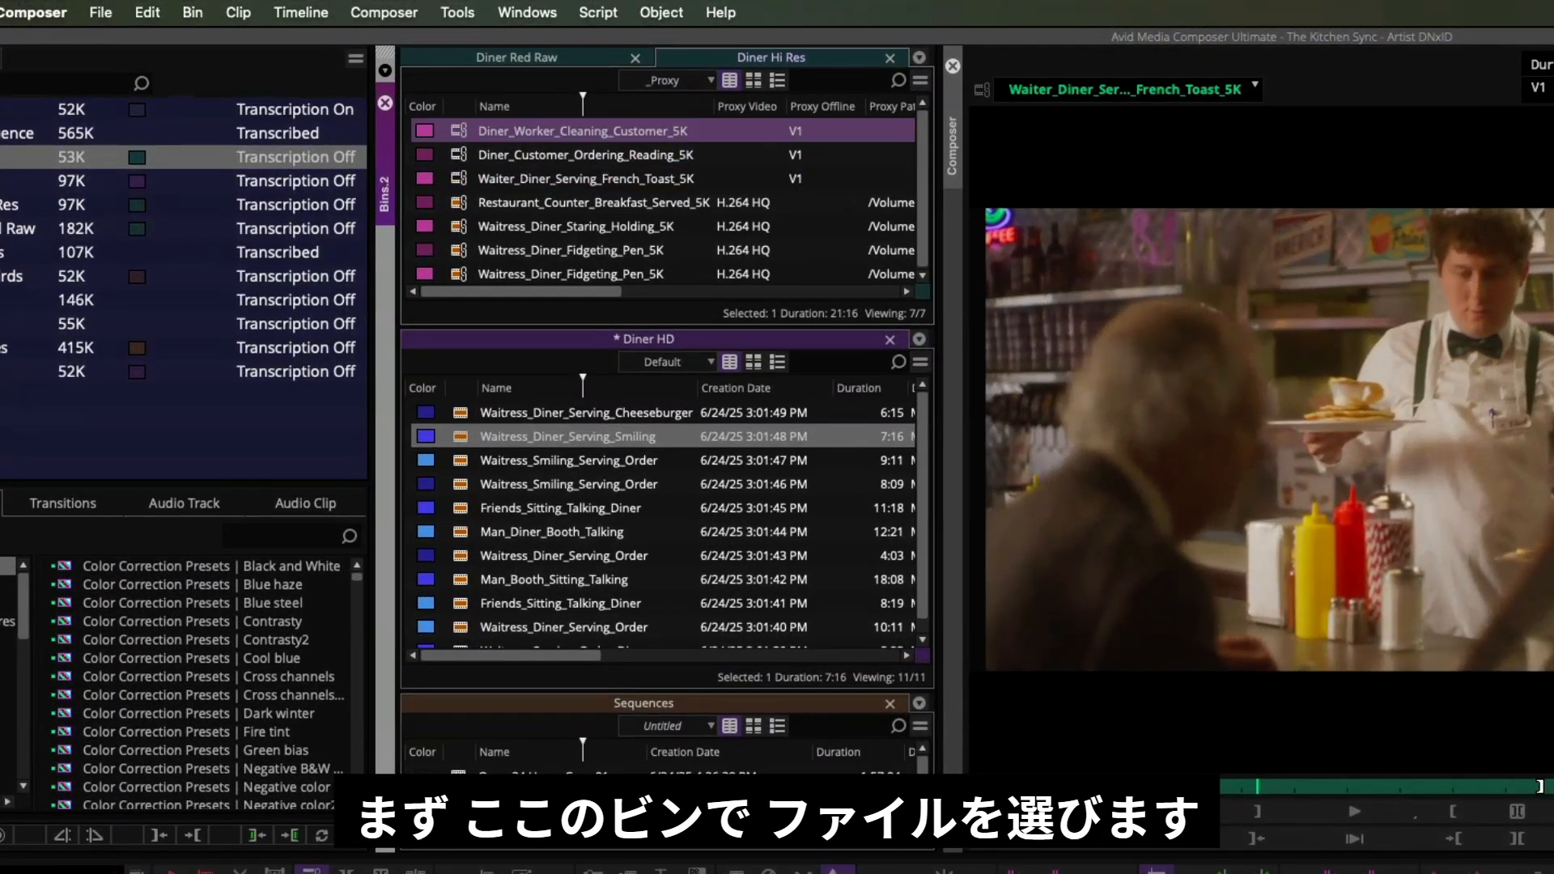
pyautogui.click(1545, 720)
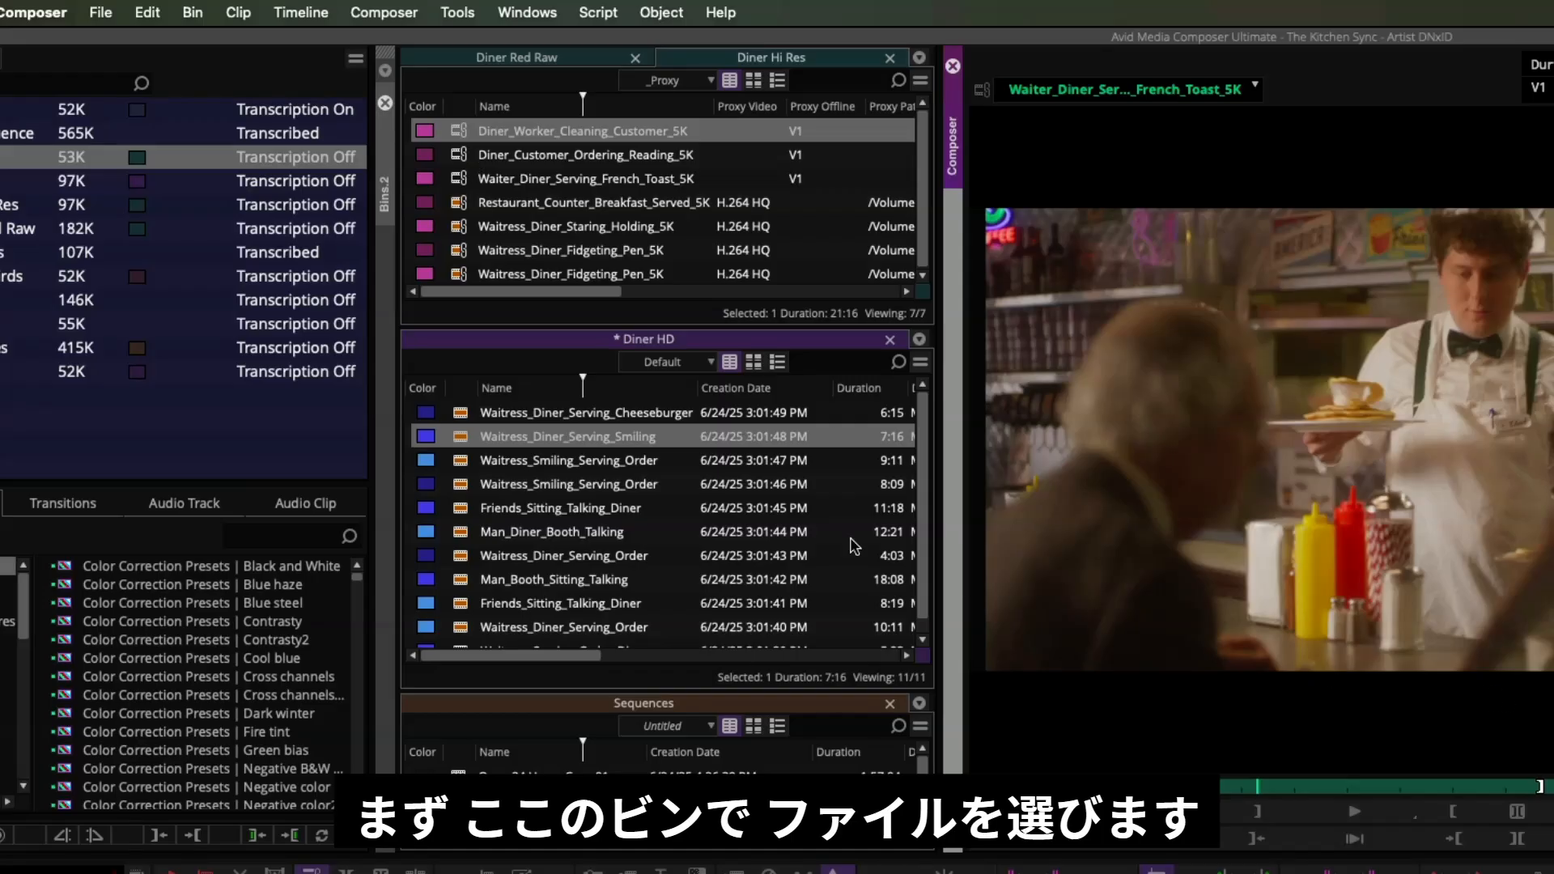
pyautogui.keyDown('shift'); pyautogui.click(463, 180); pyautogui.keyUp('shift')
pyautogui.rightClick(471, 186)
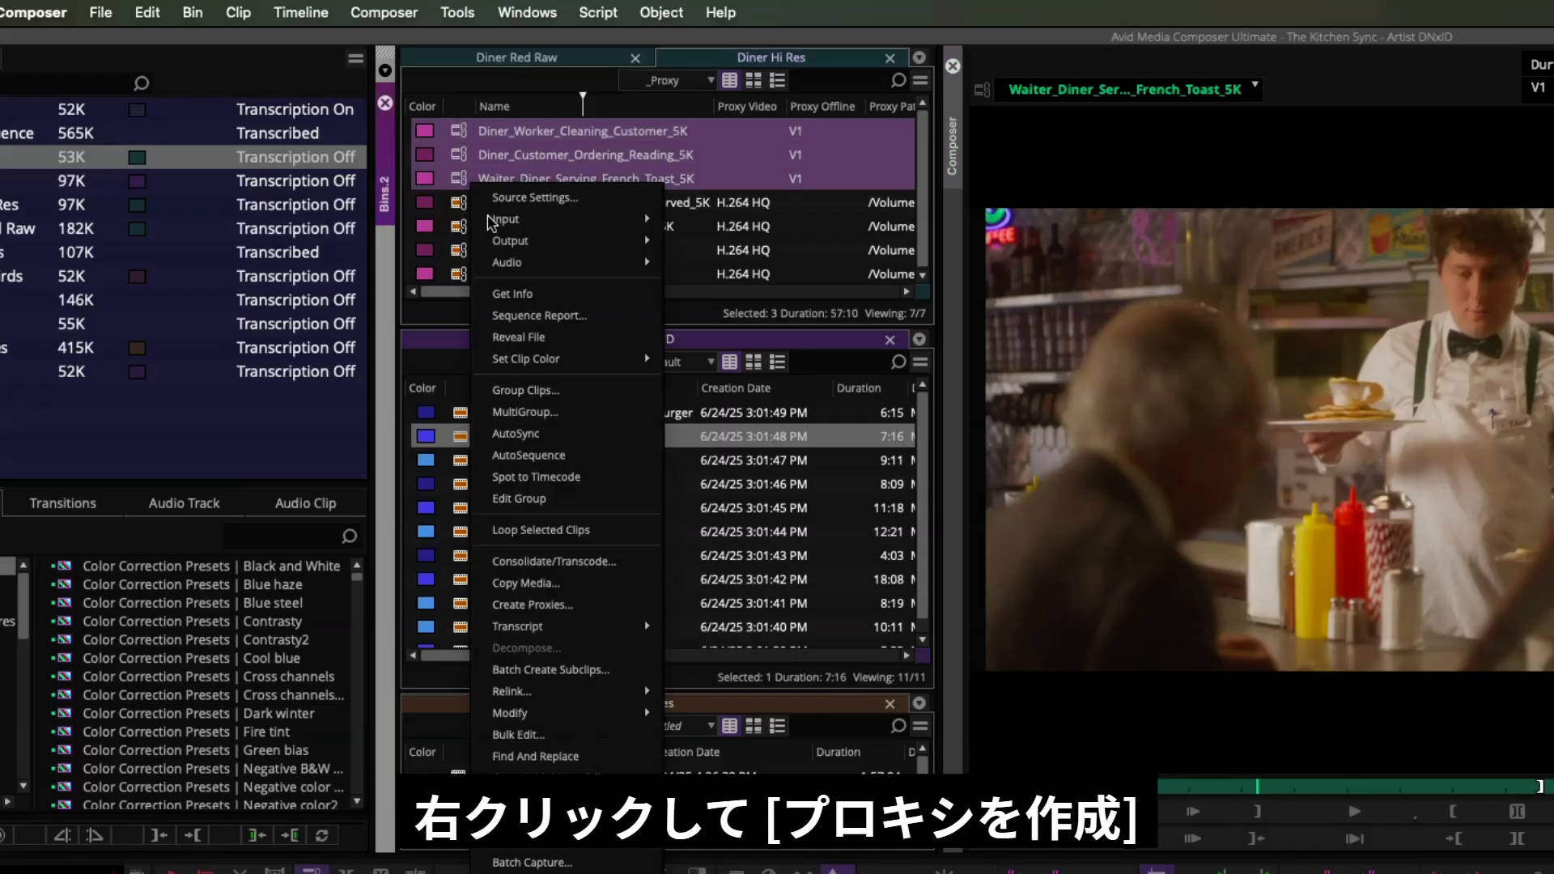
pyautogui.click(593, 607)
pyautogui.click(1287, 821)
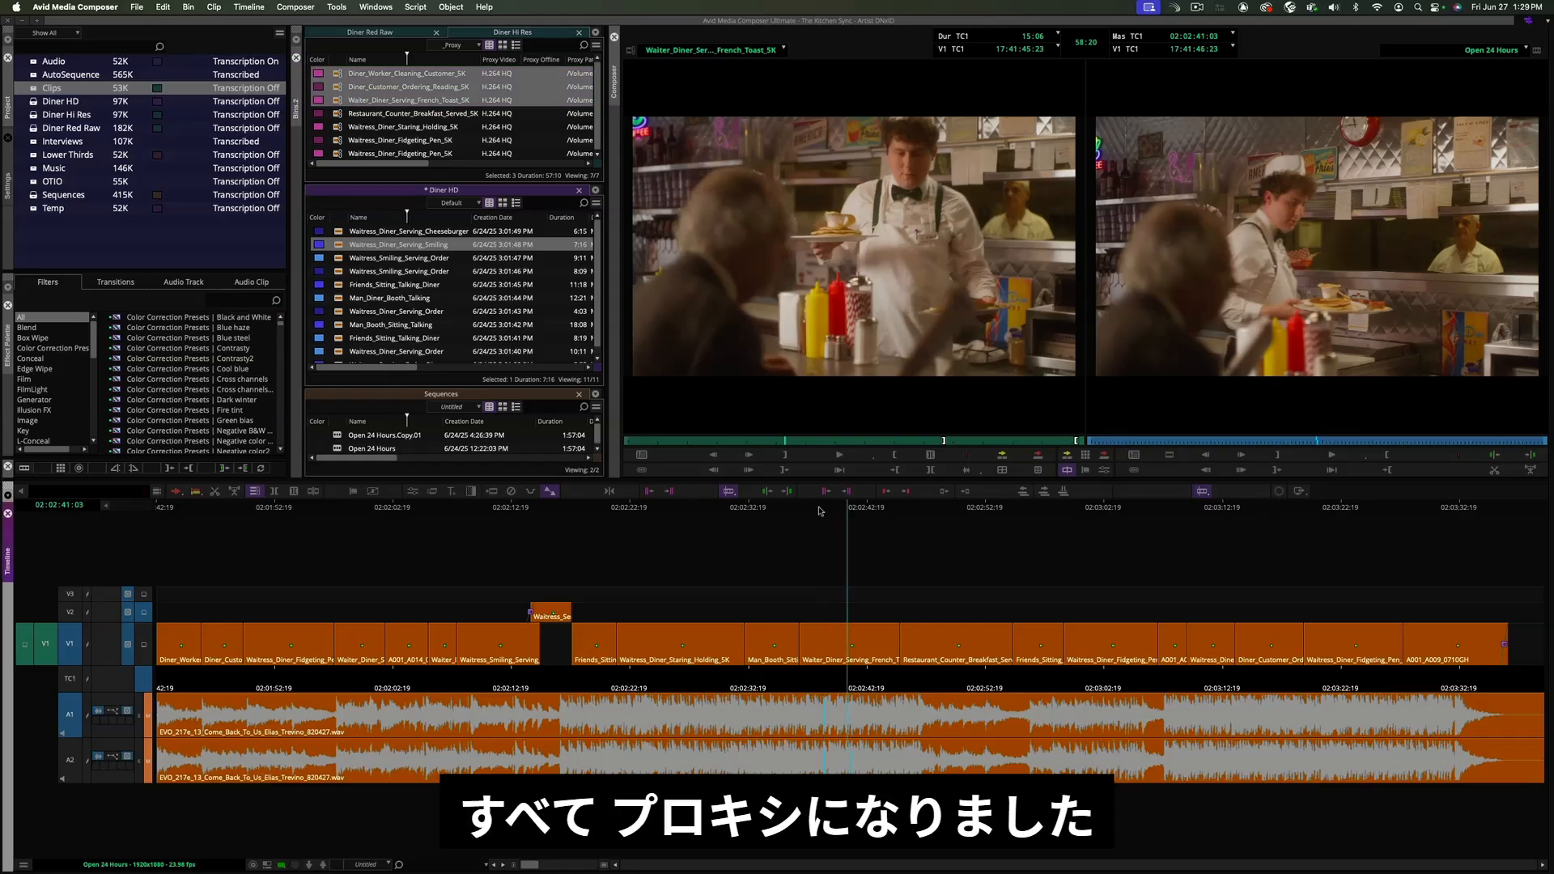
# - Play the proxy sequence in the timeline from about 02:02:30
pyautogui.click(723, 519)
pyautogui.press('space')
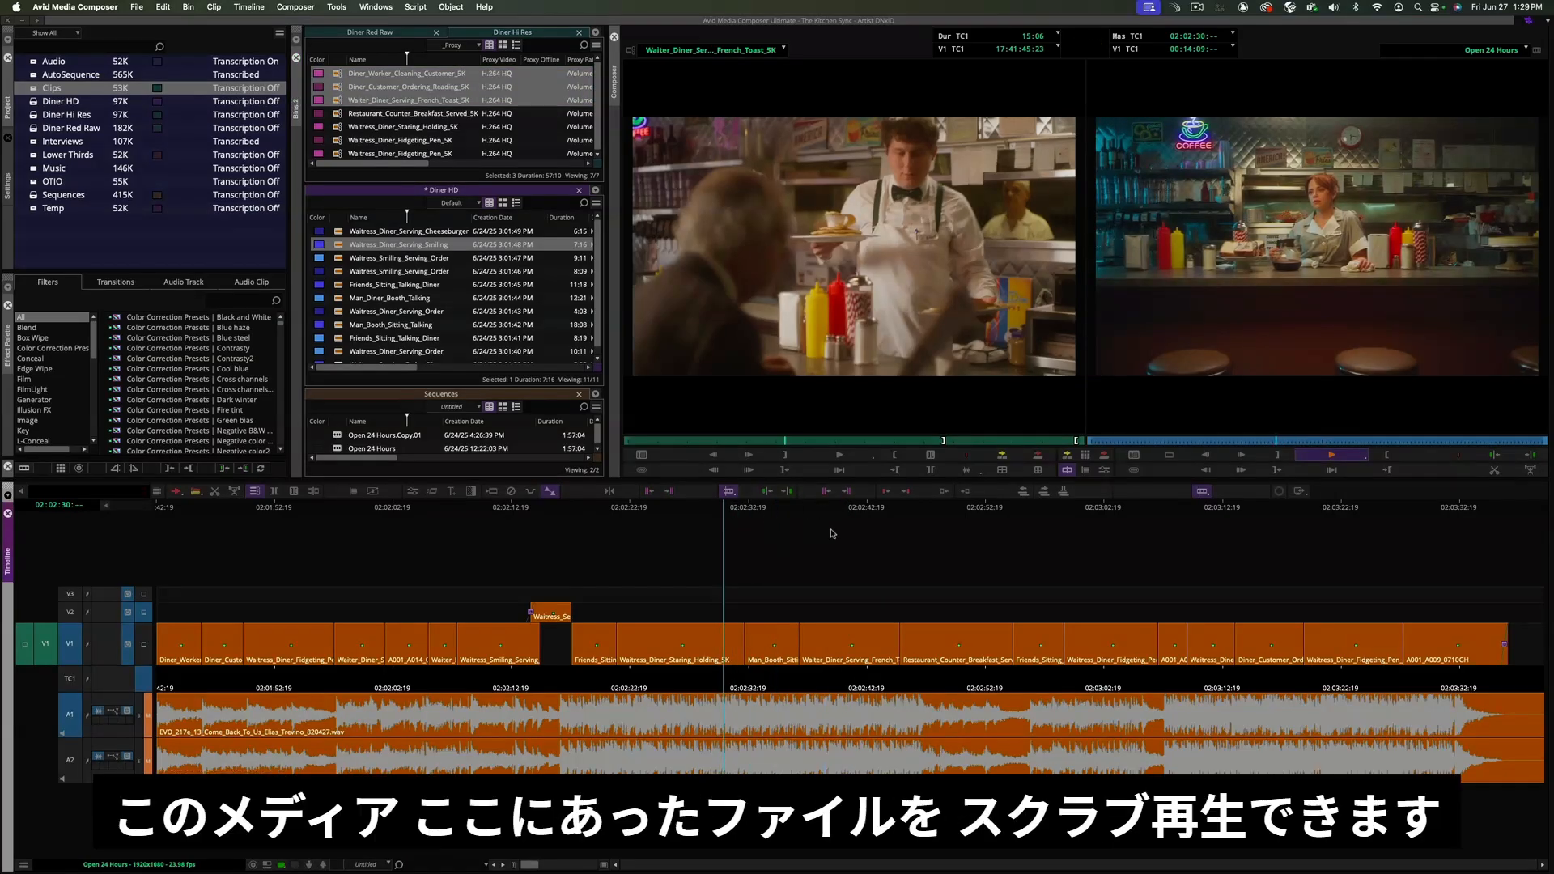
pyautogui.press('space')
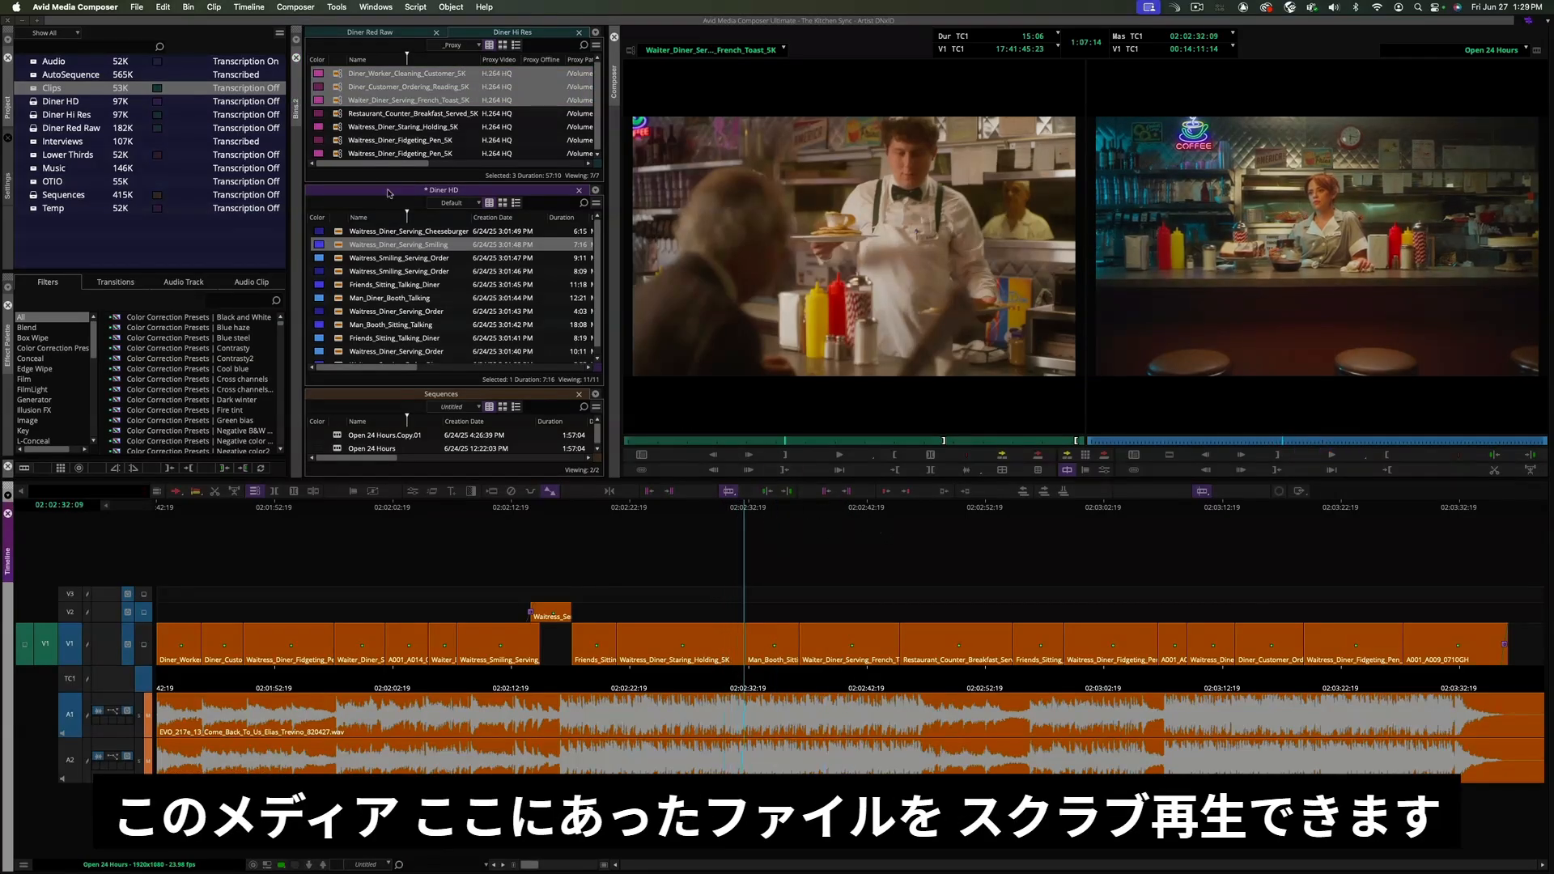
# - Select the Waiter_Diner_Serving_French_Toast_5K clip and scrub it in the source monitor
pyautogui.click(344, 126)
pyautogui.click(342, 102)
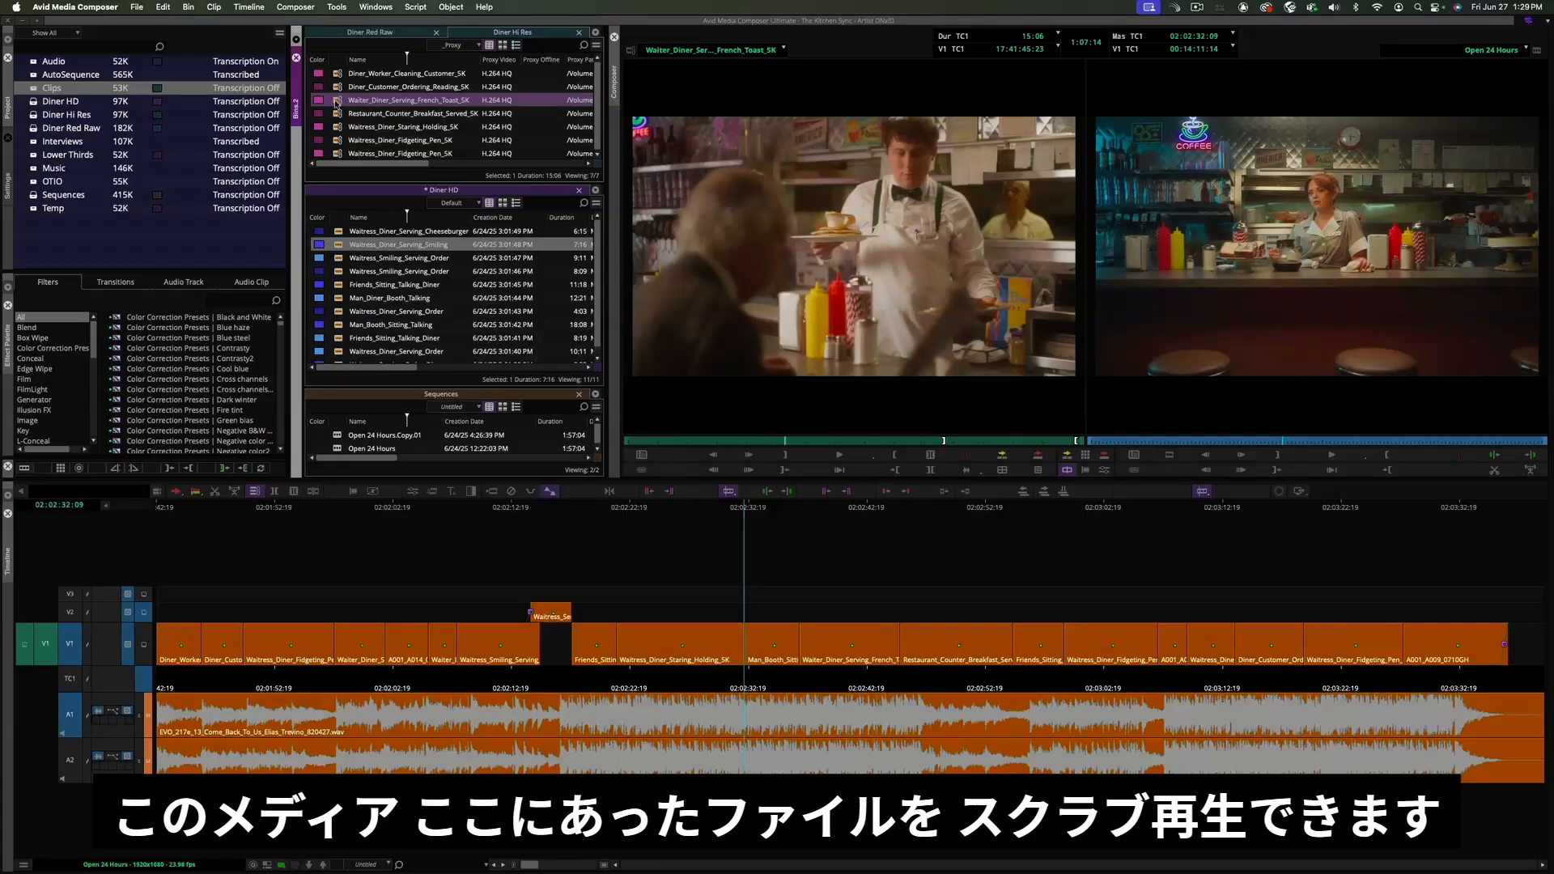
pyautogui.click(852, 421)
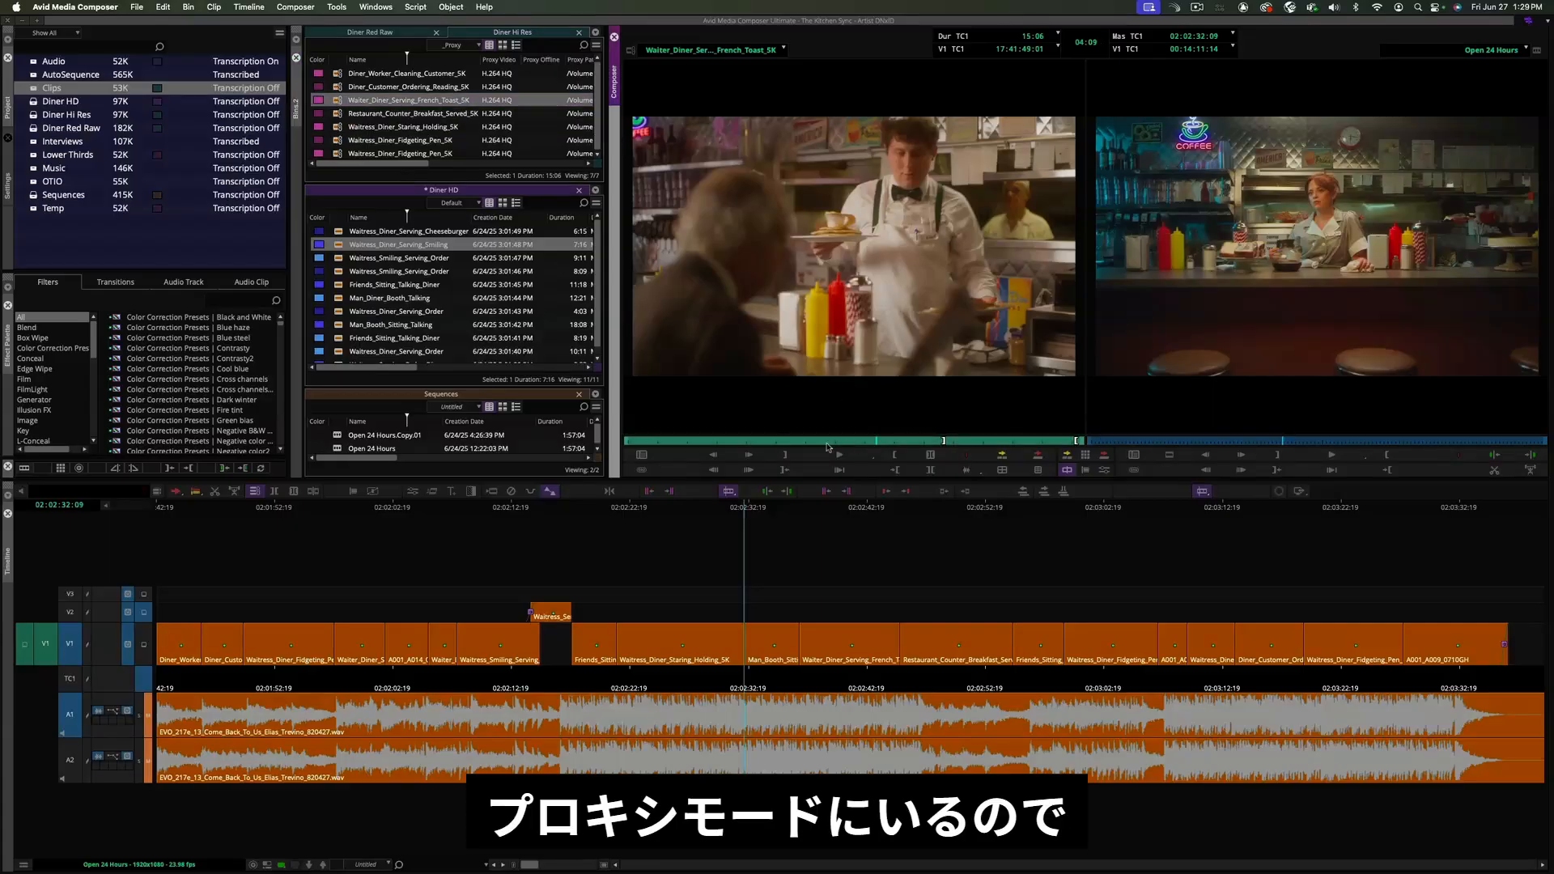
pyautogui.press('j')
pyautogui.moveTo(727, 443); pyautogui.dragTo(774, 443)
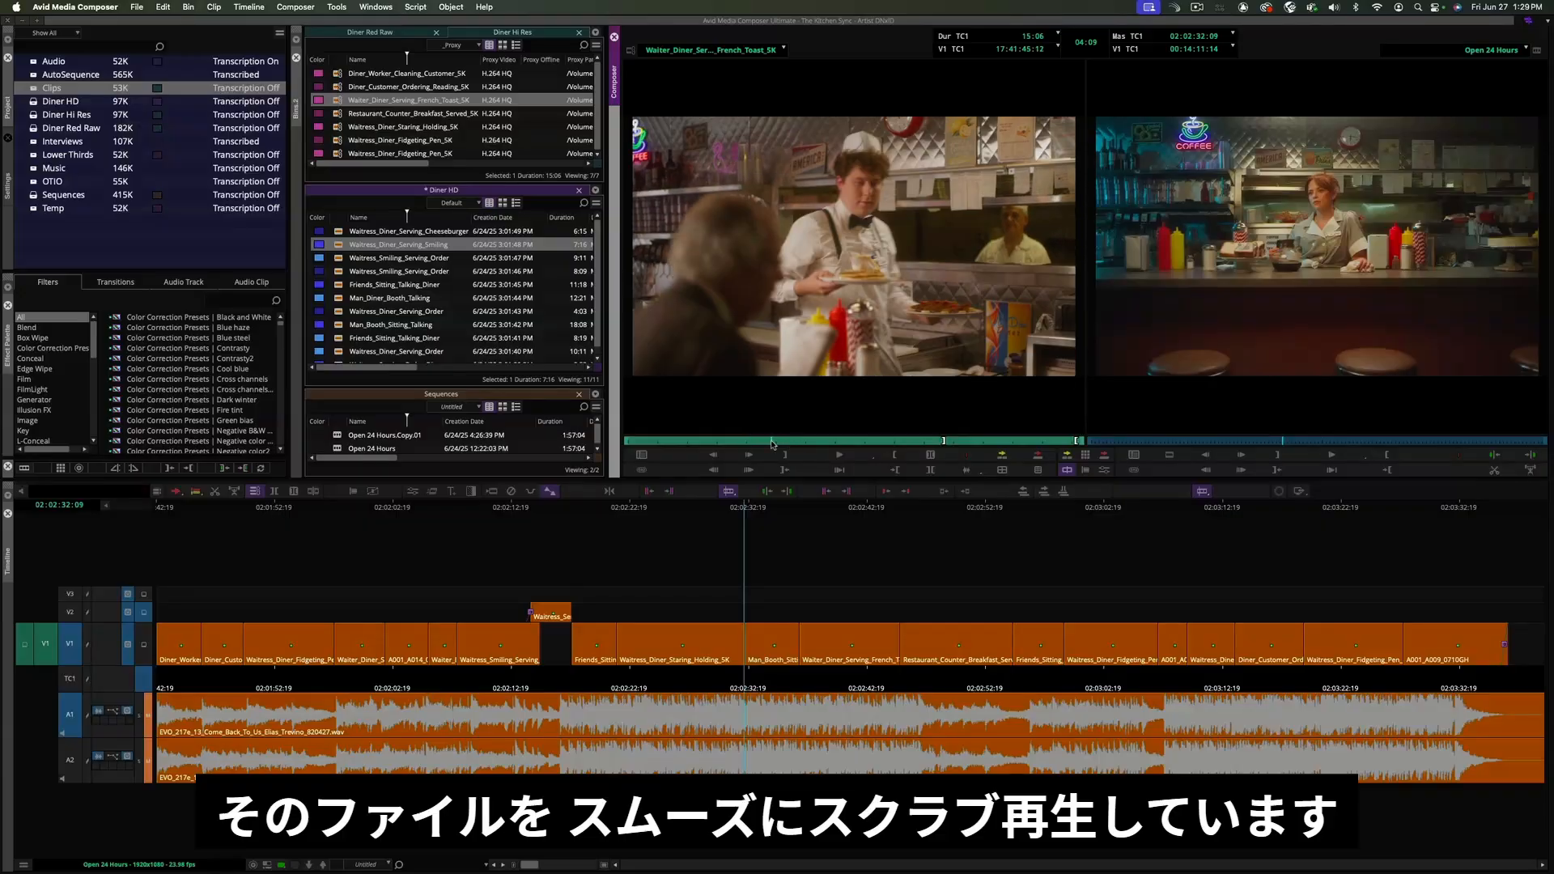
# - Set the source monitor's playback resolution to High-Resolution Only and scrub the clip again
pyautogui.rightClick(858, 463)
pyautogui.click(889, 467)
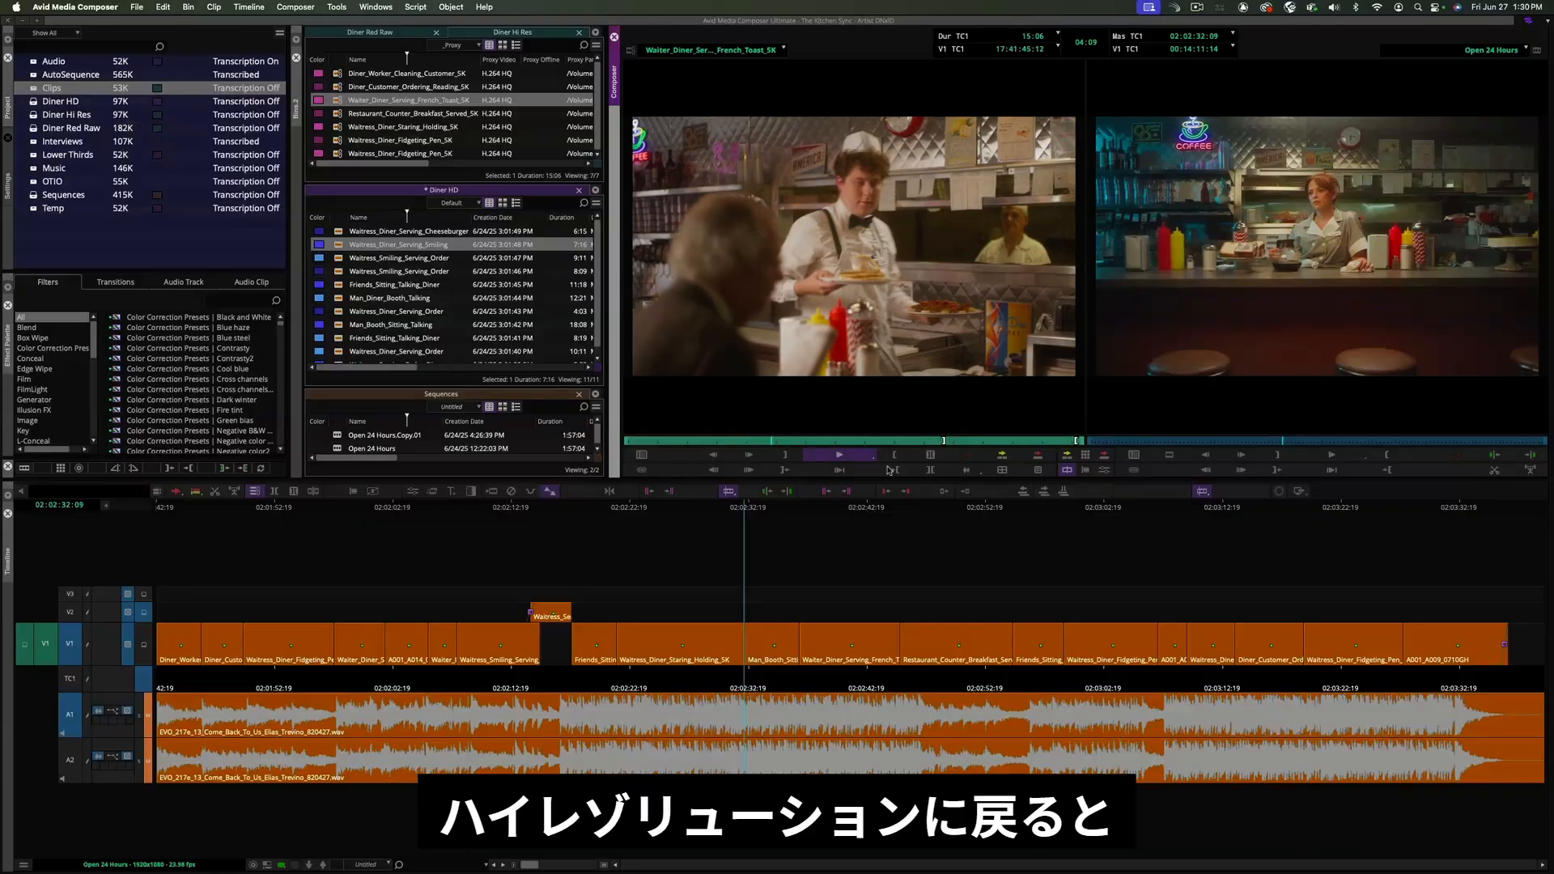
pyautogui.click(791, 443)
pyautogui.moveTo(791, 442)
pyautogui.mouseDown()
pyautogui.moveTo(734, 443)
pyautogui.moveTo(899, 443)
pyautogui.moveTo(812, 443)
pyautogui.mouseUp()
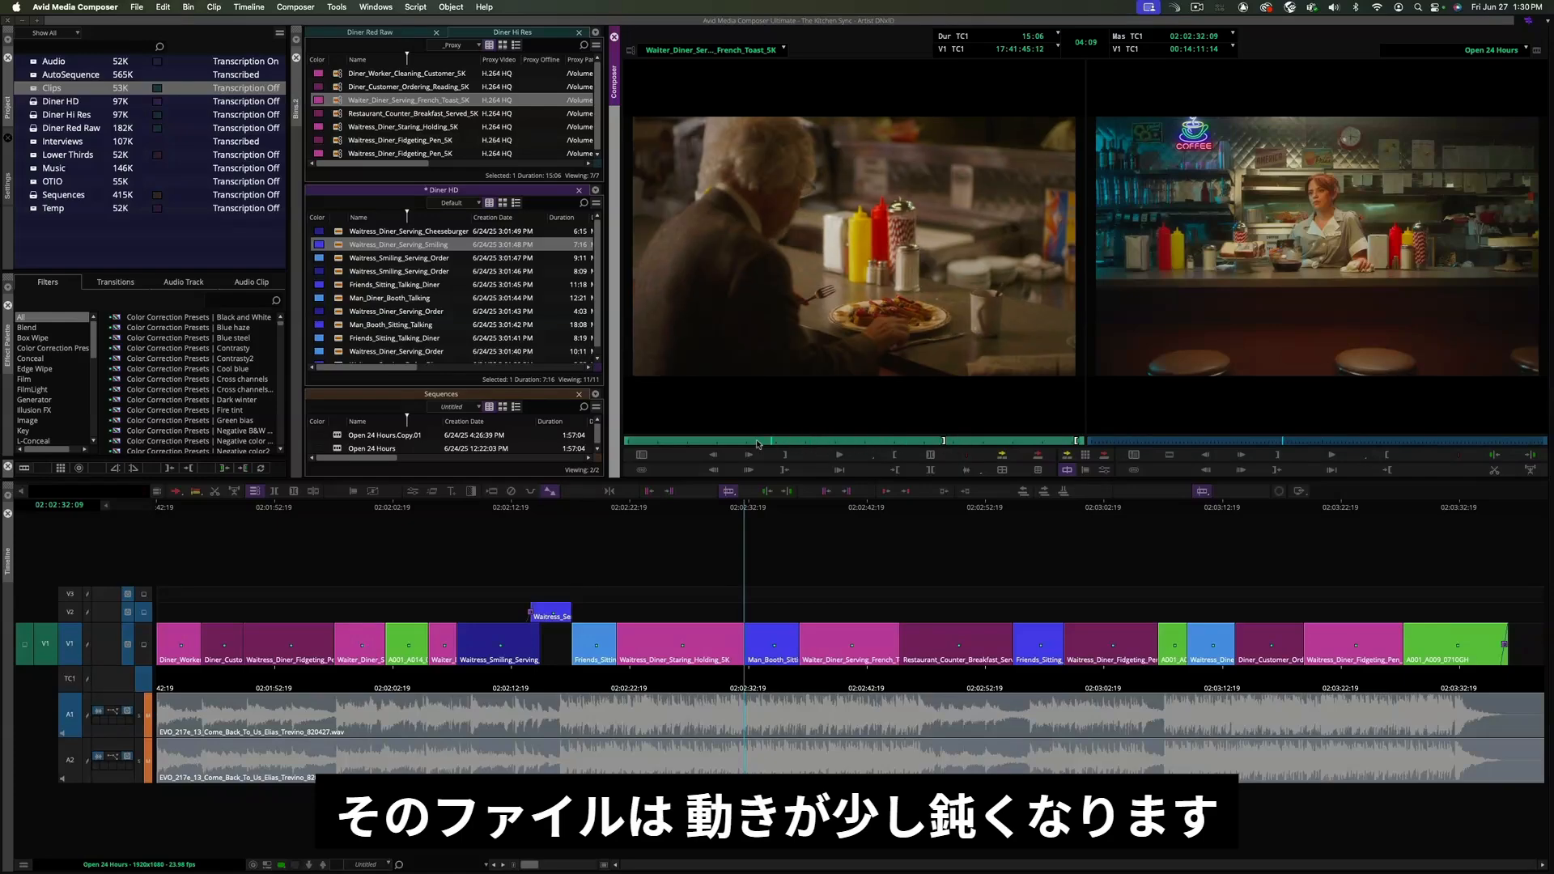
# - Set the record monitor's playback resolution to Proxy Preferred with the playhead at about 02:02:33
pyautogui.click(760, 510)
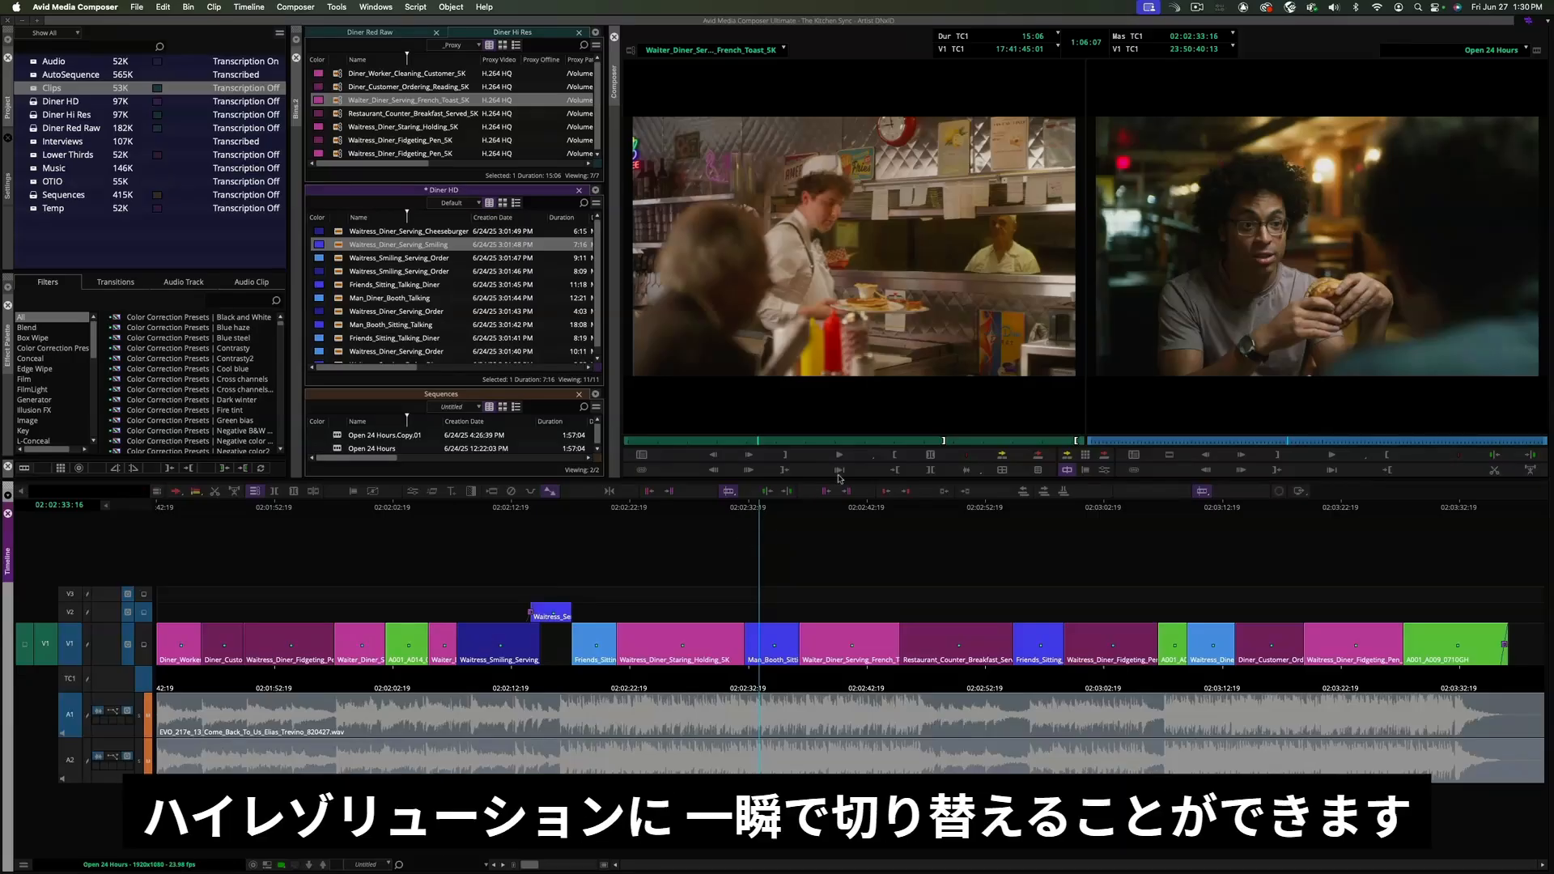
pyautogui.rightClick(1330, 455)
pyautogui.click(1364, 478)
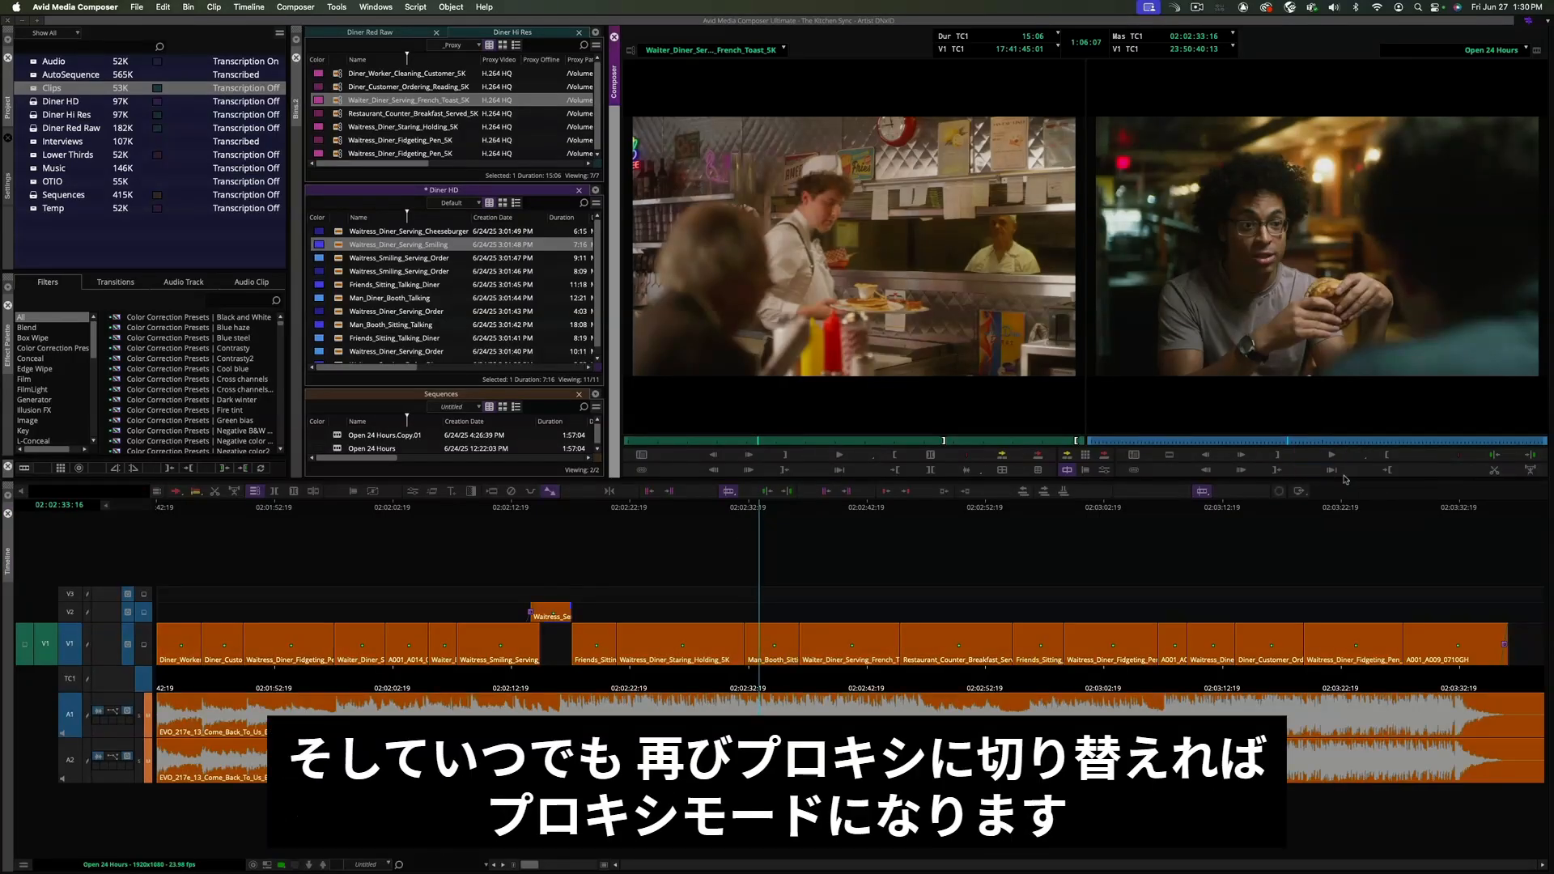
# - Scrub back through the sequence and set the timeline video quality to Draft Quality
pyautogui.click(847, 507)
pyautogui.moveTo(879, 509); pyautogui.dragTo(698, 522)
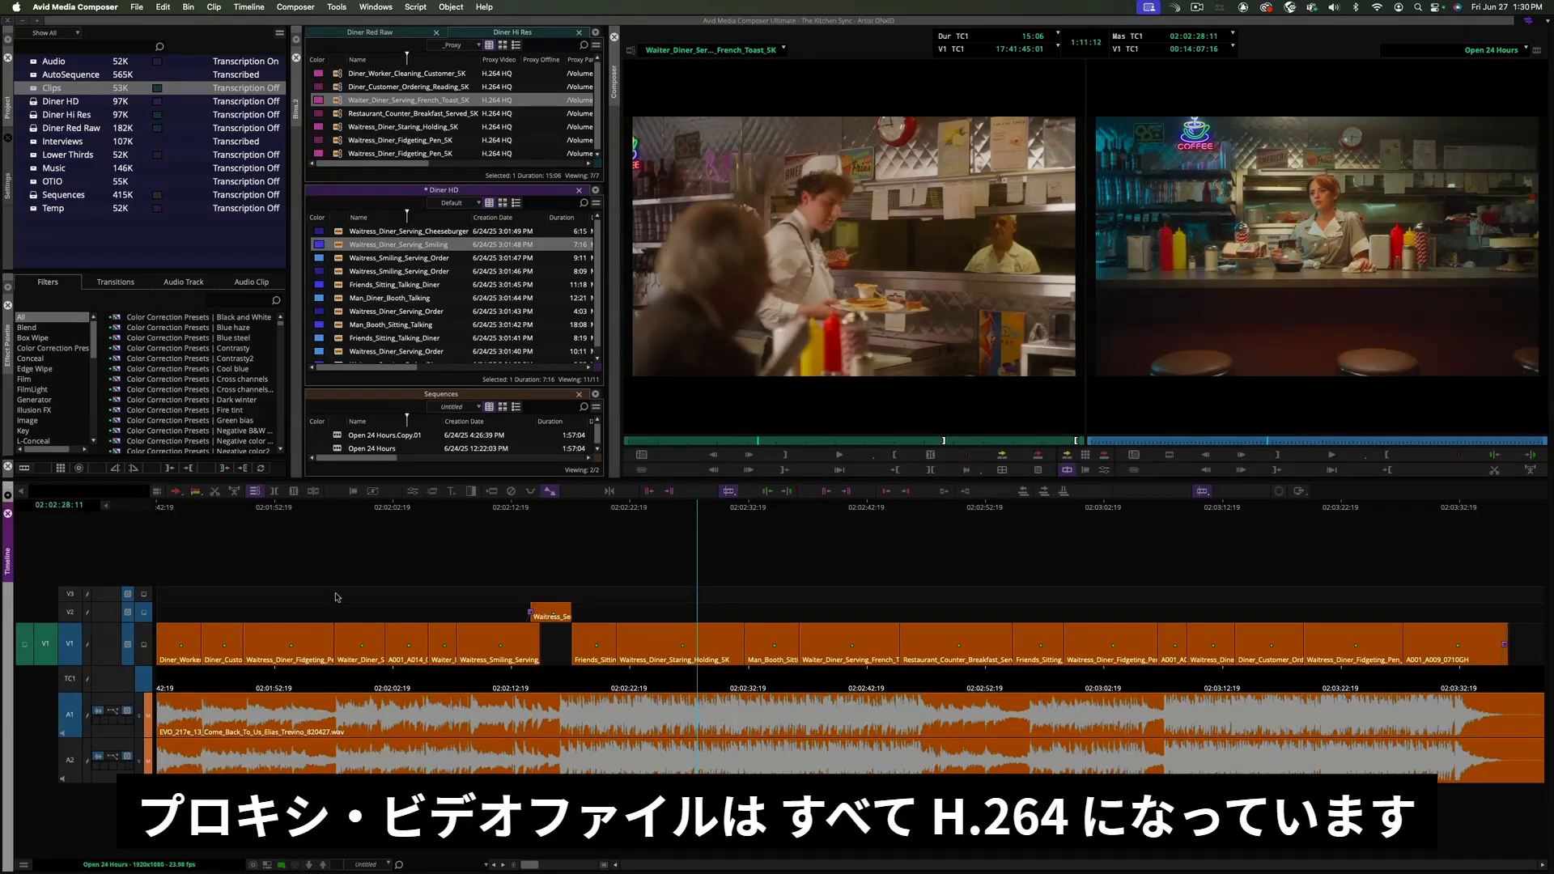
pyautogui.click(281, 864)
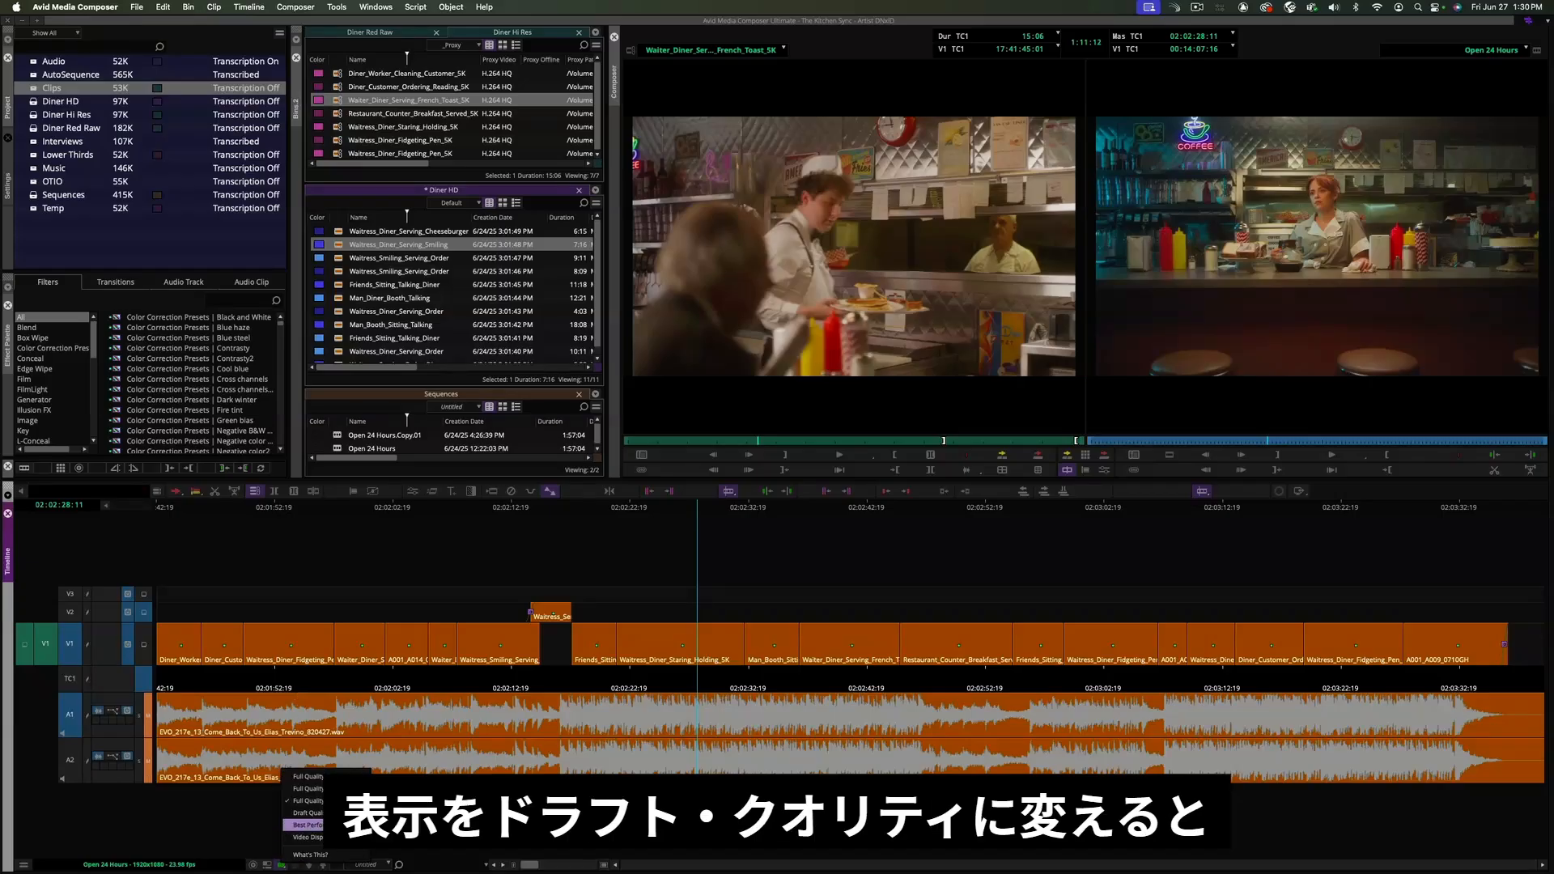
pyautogui.click(312, 813)
# - Select Waitress_Diner_Staring_Holding_5K and cycle the source monitor resolution through High-Resolution Only, Proxy Preferred, High-Resolution Preferred, ending on Proxy Preferred
pyautogui.click(458, 127)
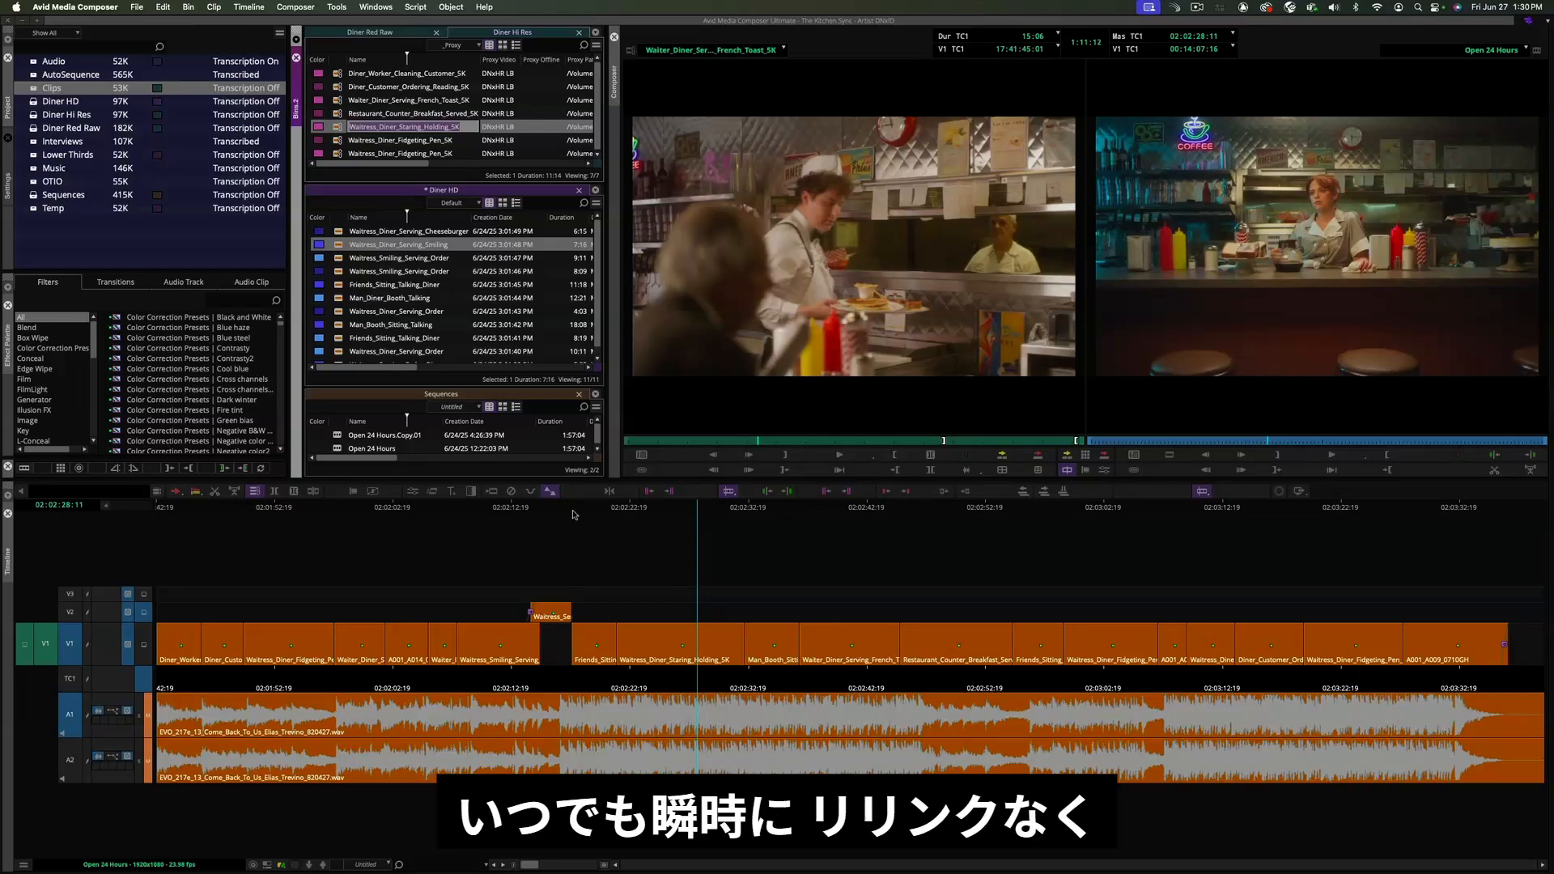
pyautogui.click(525, 522)
pyautogui.click(615, 514)
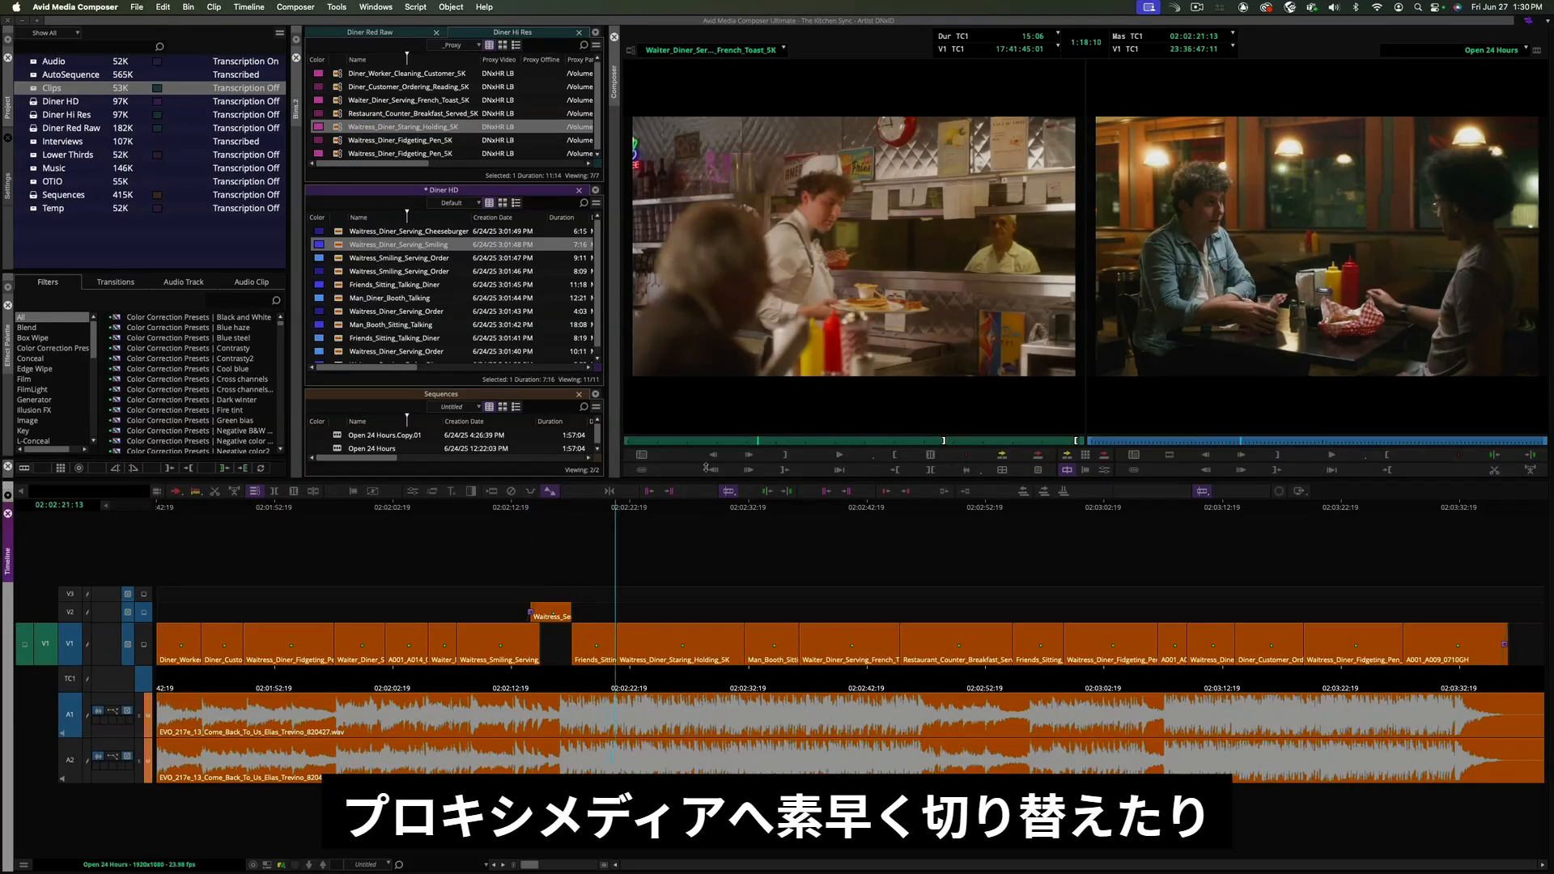
pyautogui.rightClick(848, 459)
pyautogui.click(878, 467)
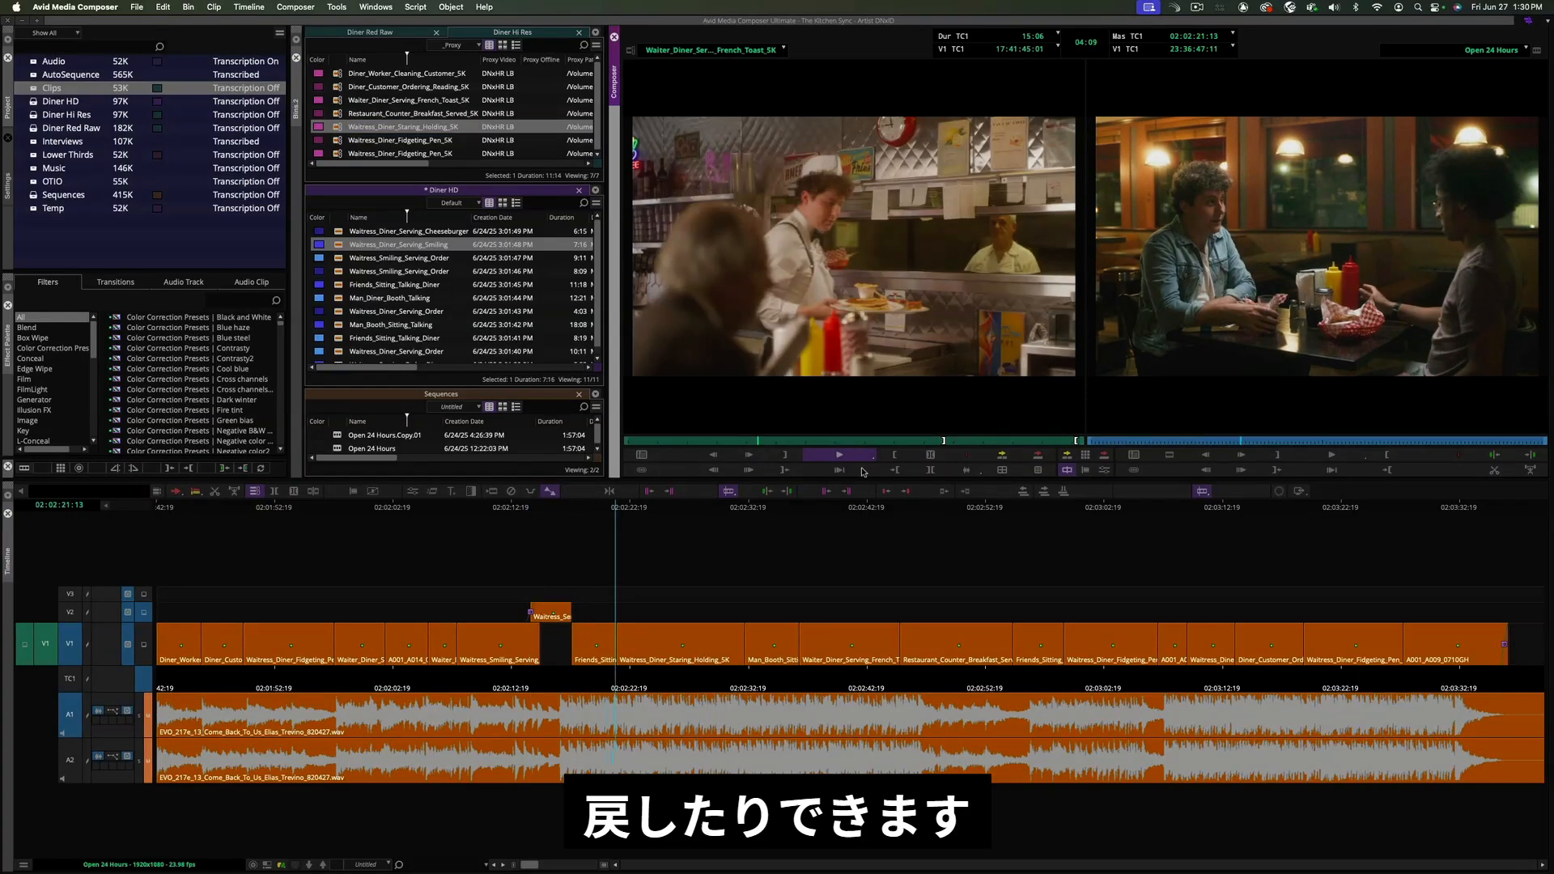
pyautogui.rightClick(838, 458)
pyautogui.click(870, 476)
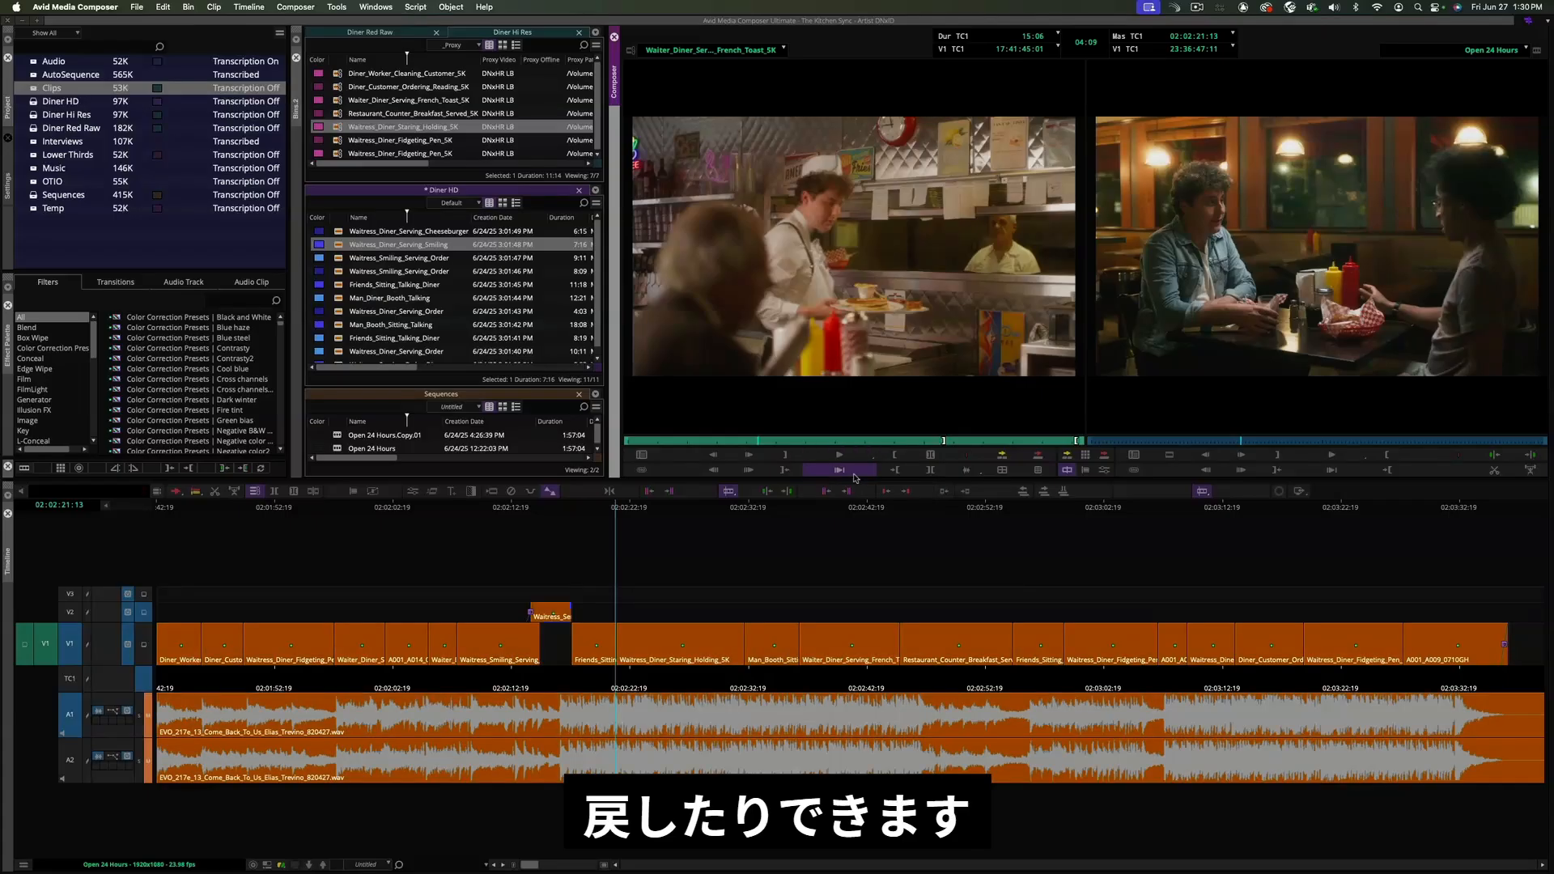
pyautogui.rightClick(841, 459)
pyautogui.click(888, 489)
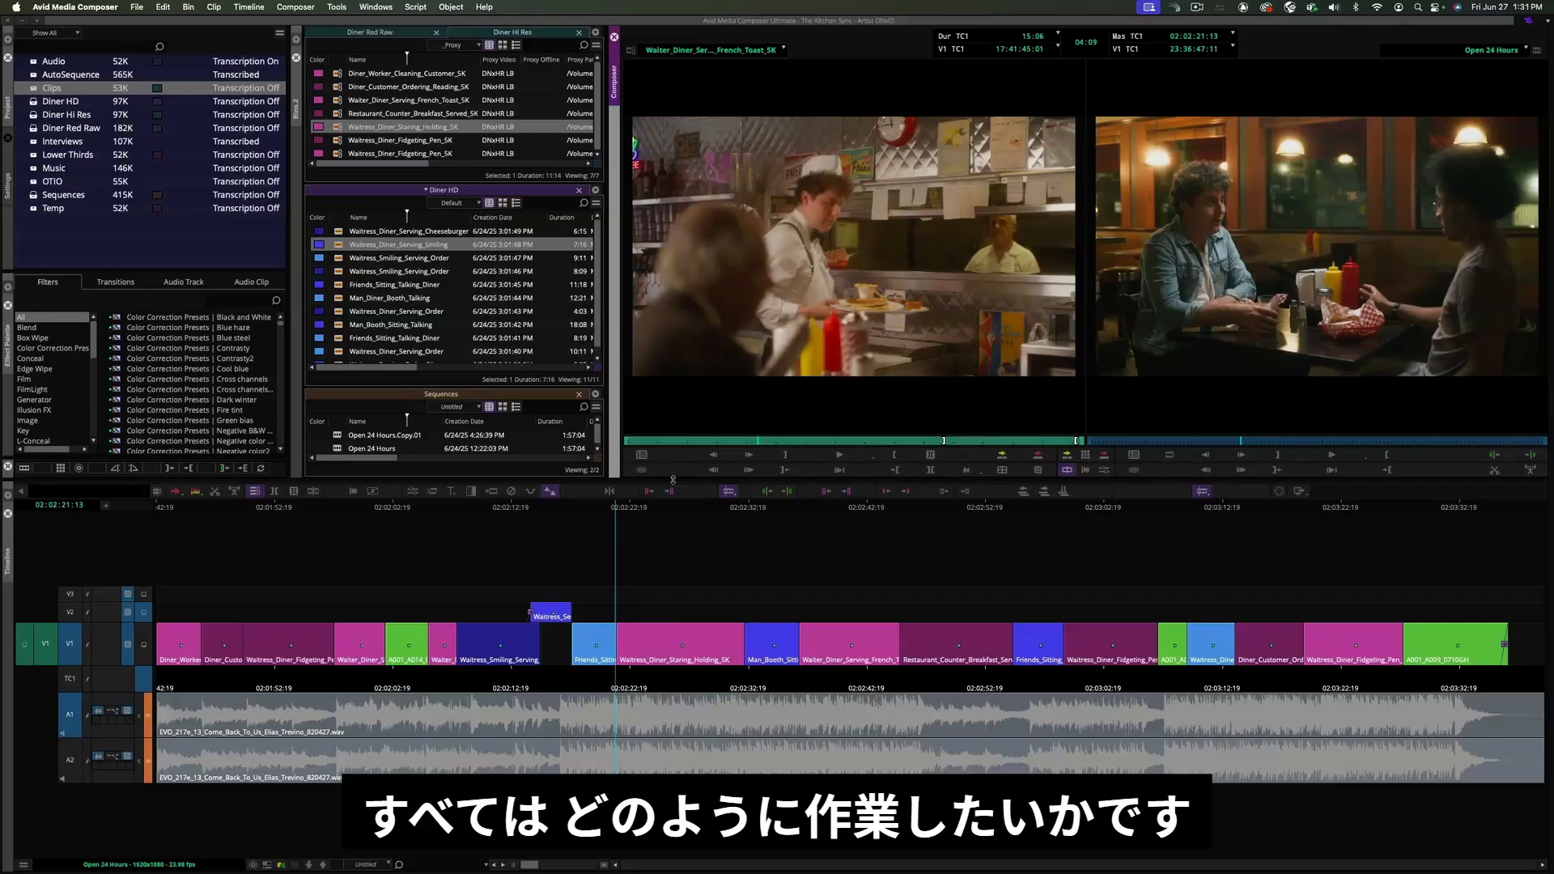
pyautogui.moveTo(791, 443); pyautogui.dragTo(871, 444)
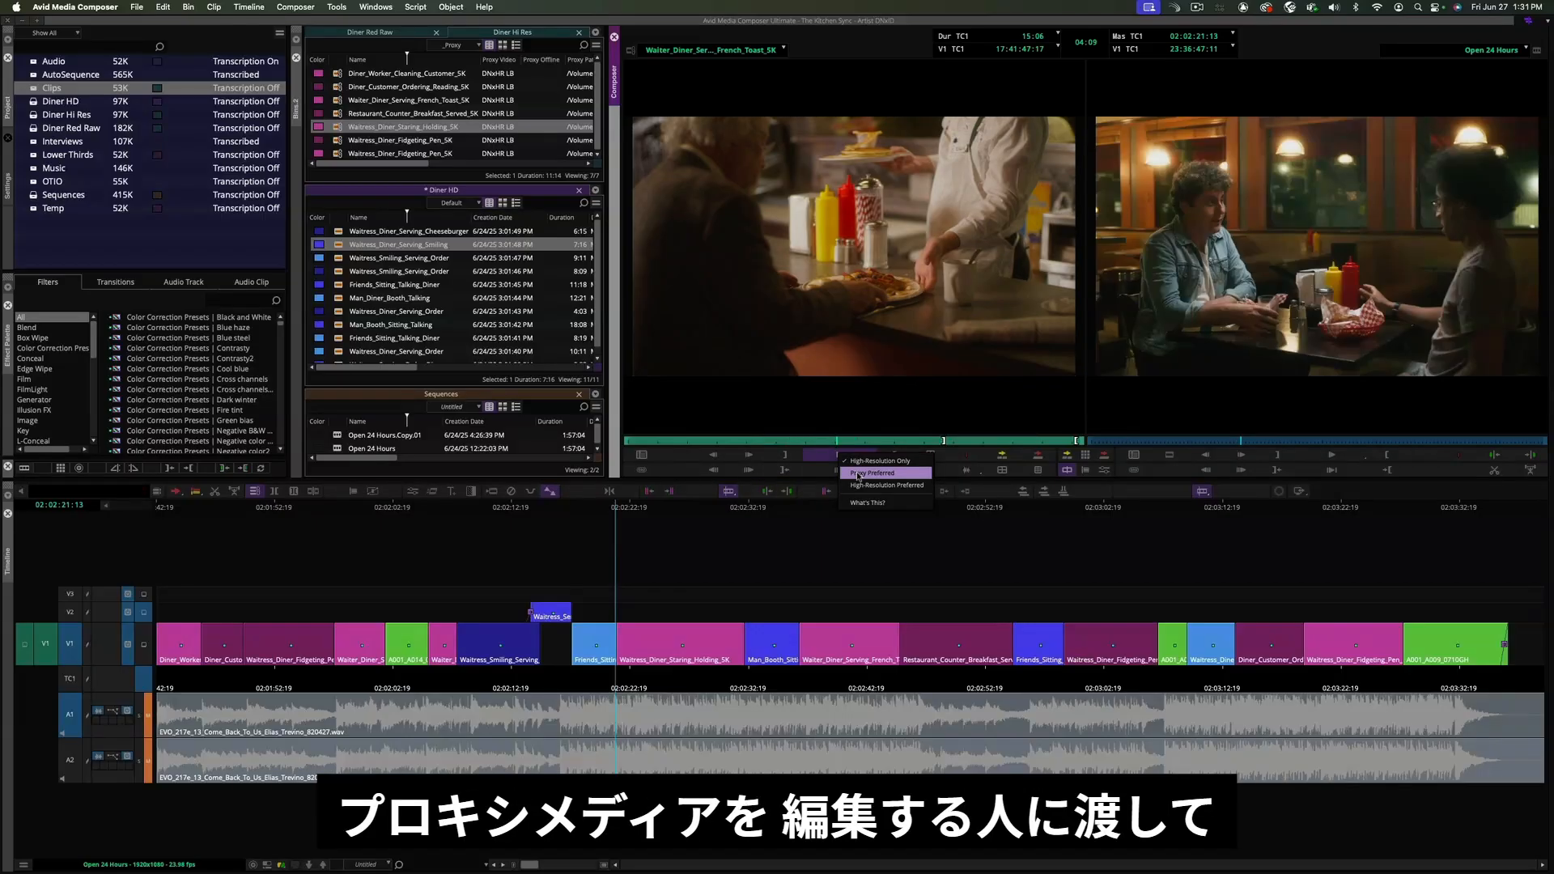
pyautogui.click(857, 472)
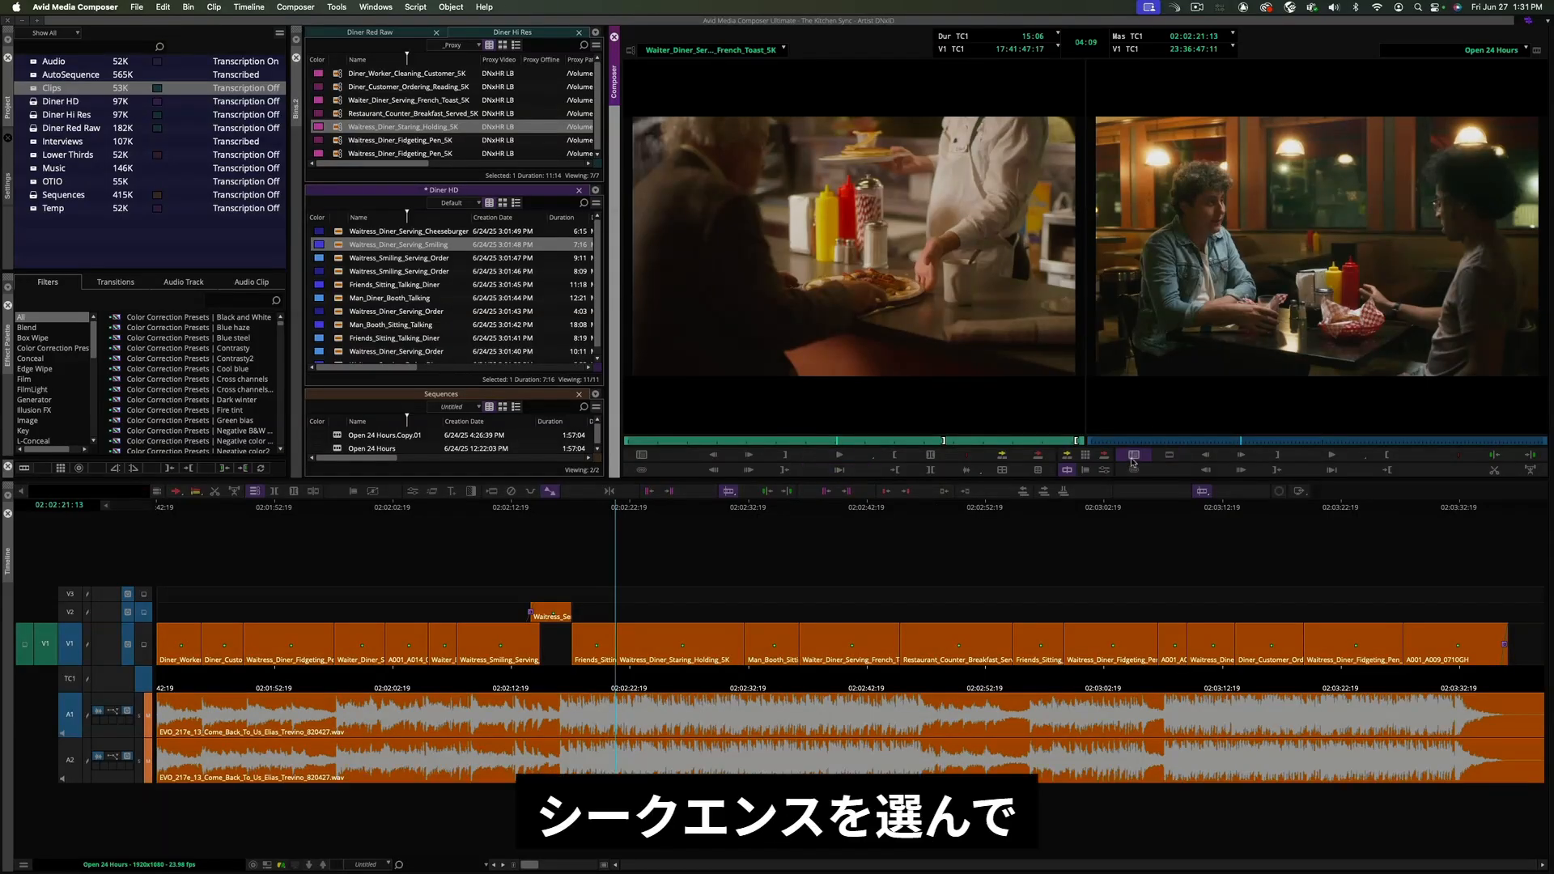
# - Copy the Open 24 Hours sequence's proxy media and bins to the New SSD drive with Copy Media
pyautogui.click(372, 448)
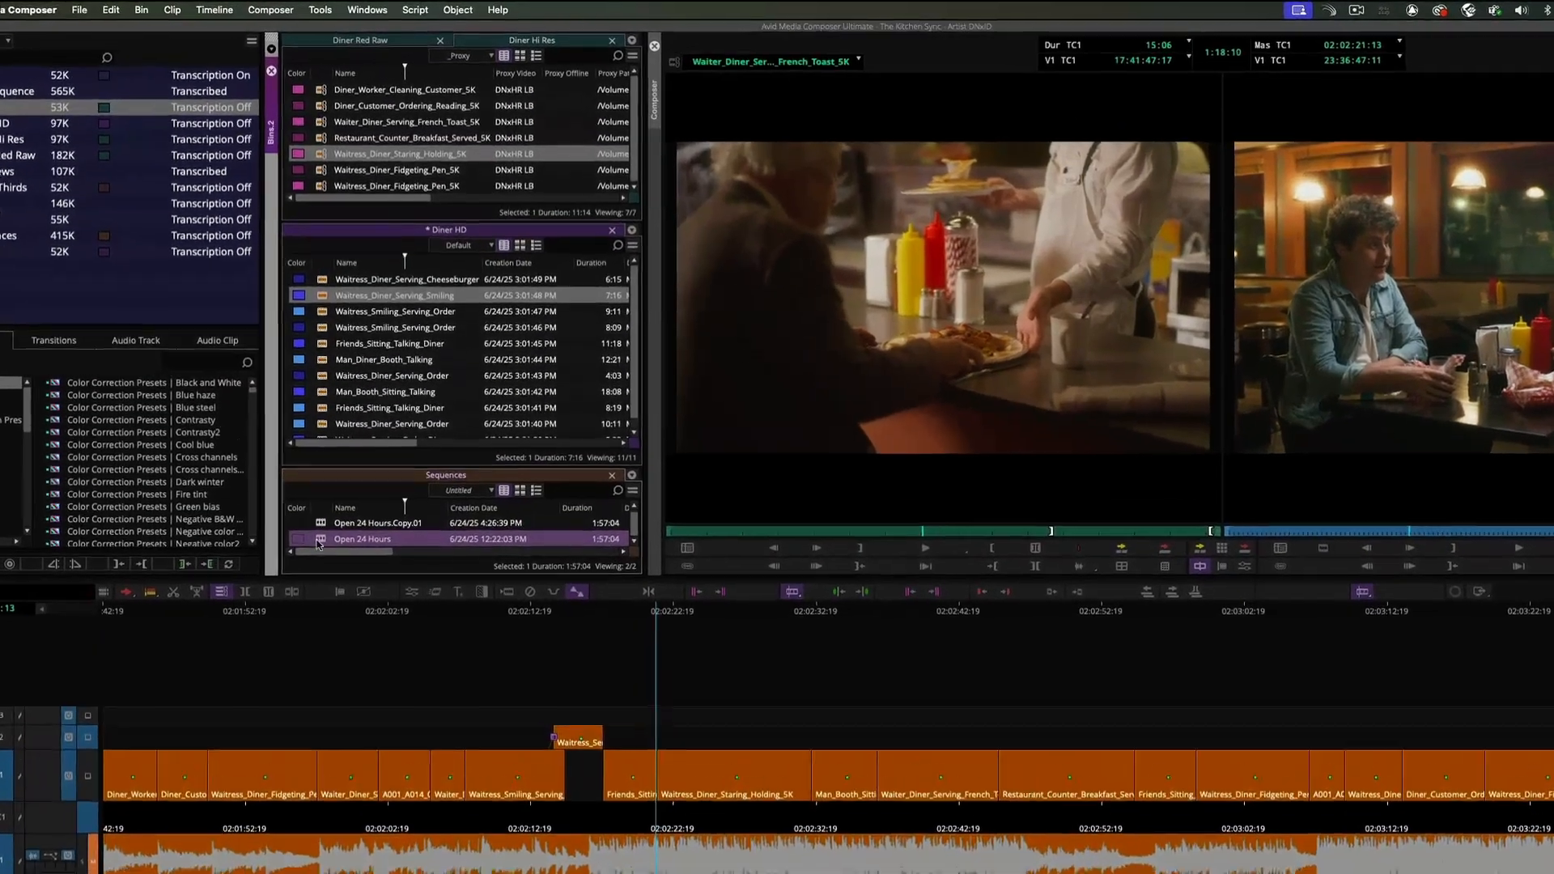
pyautogui.rightClick(341, 448)
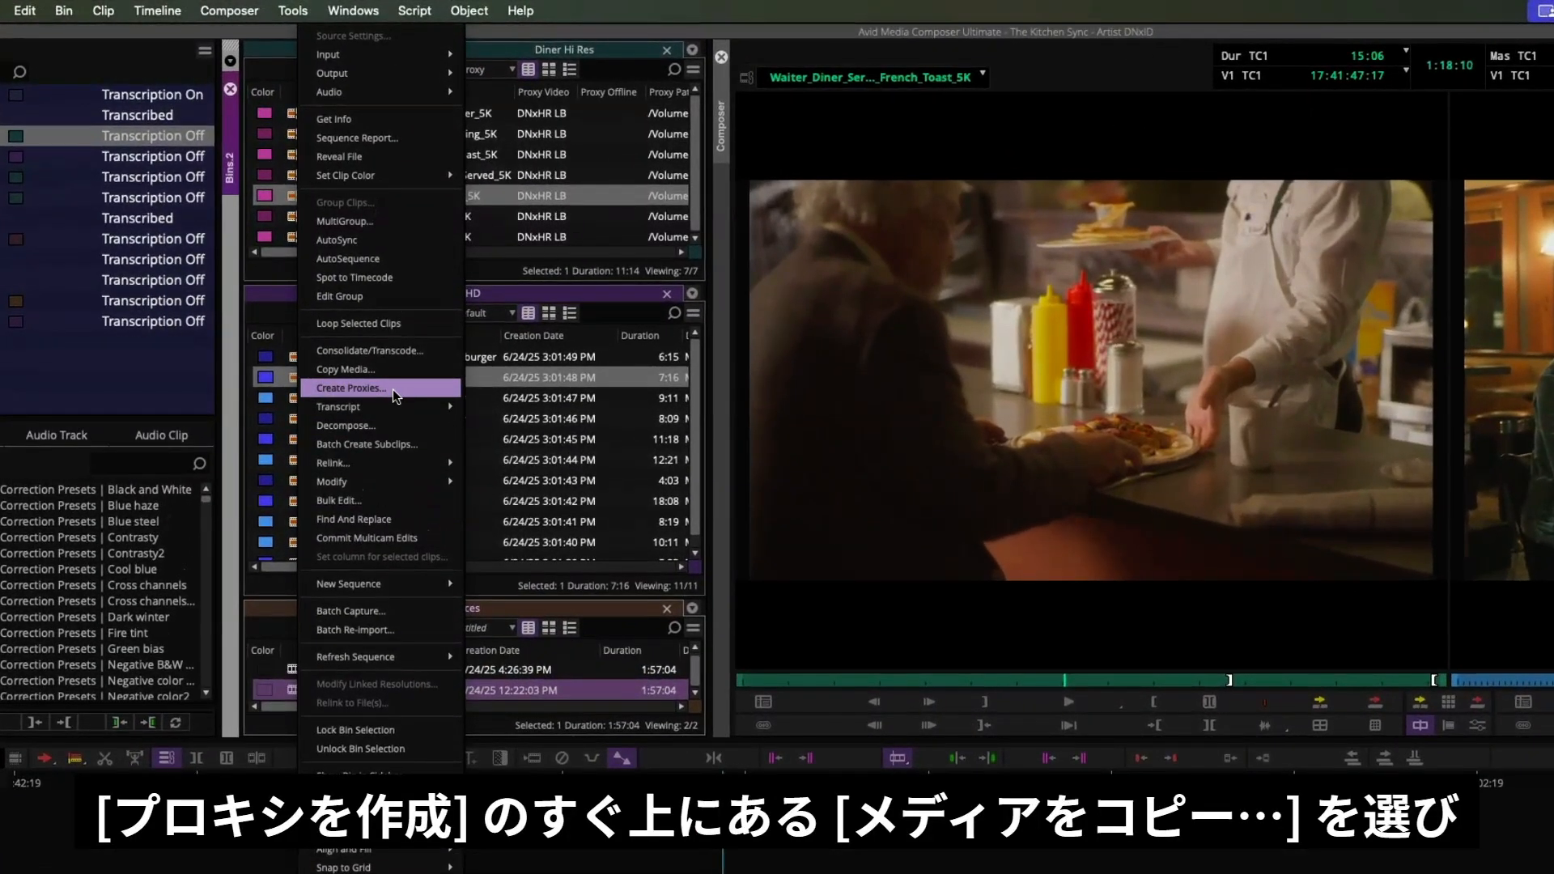
pyautogui.click(393, 370)
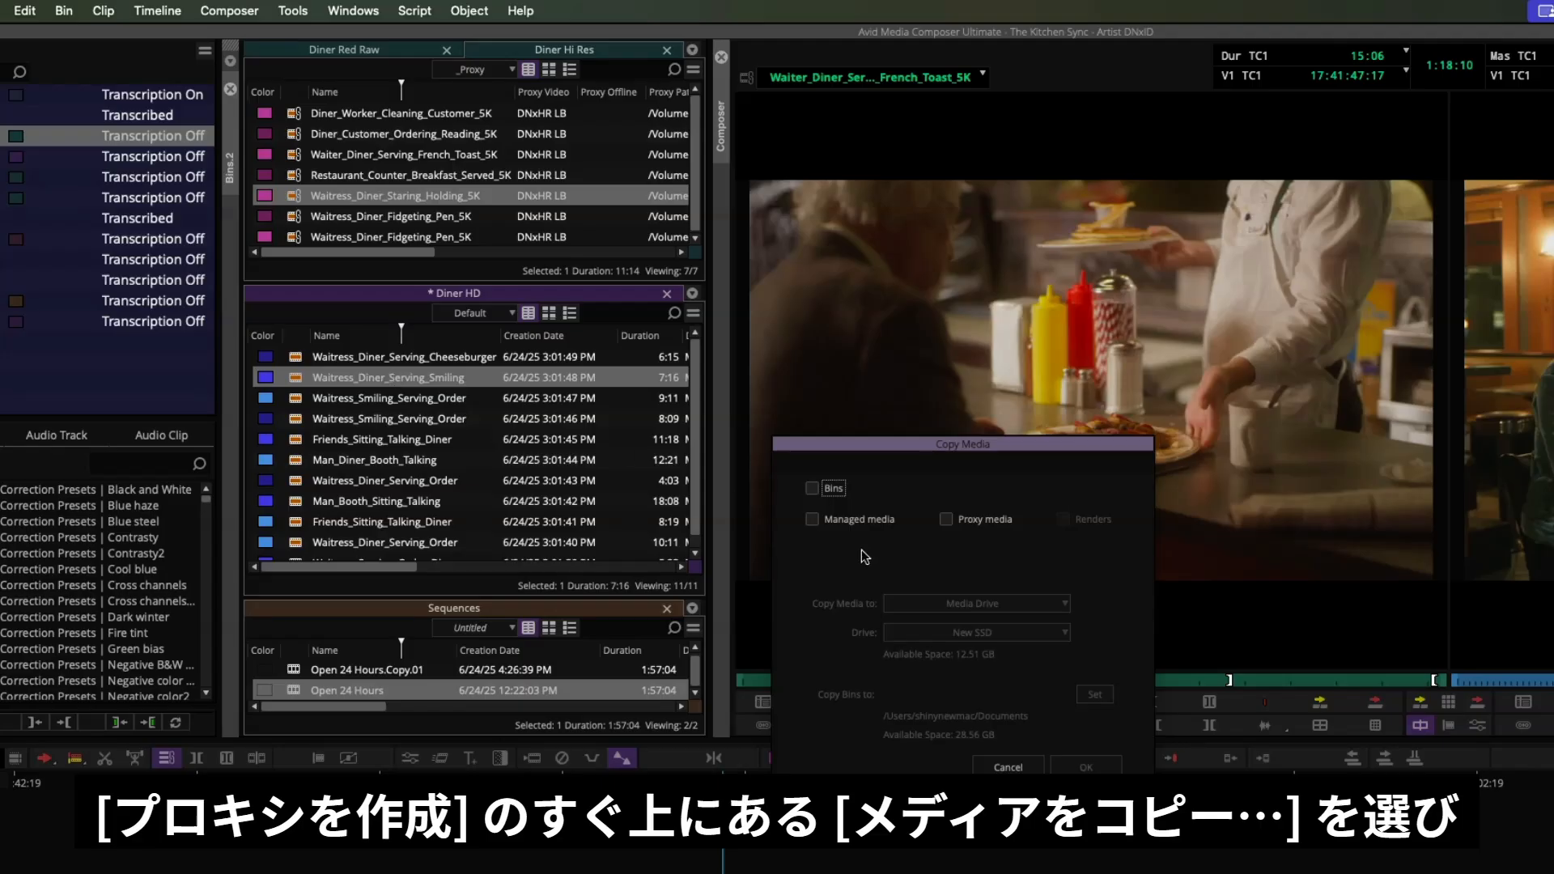
pyautogui.click(946, 520)
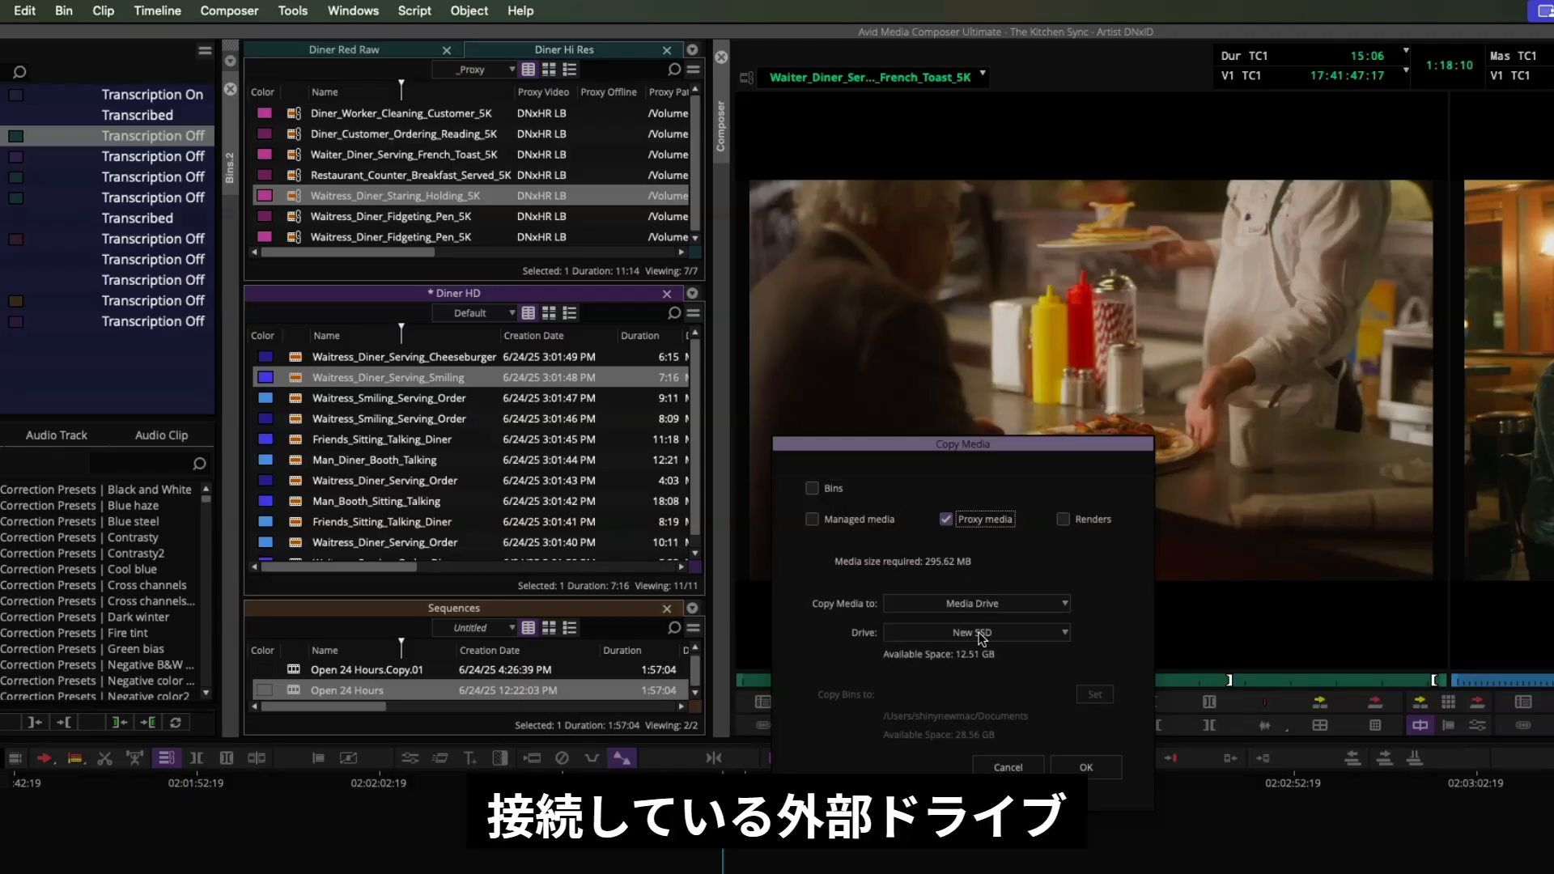
pyautogui.click(812, 488)
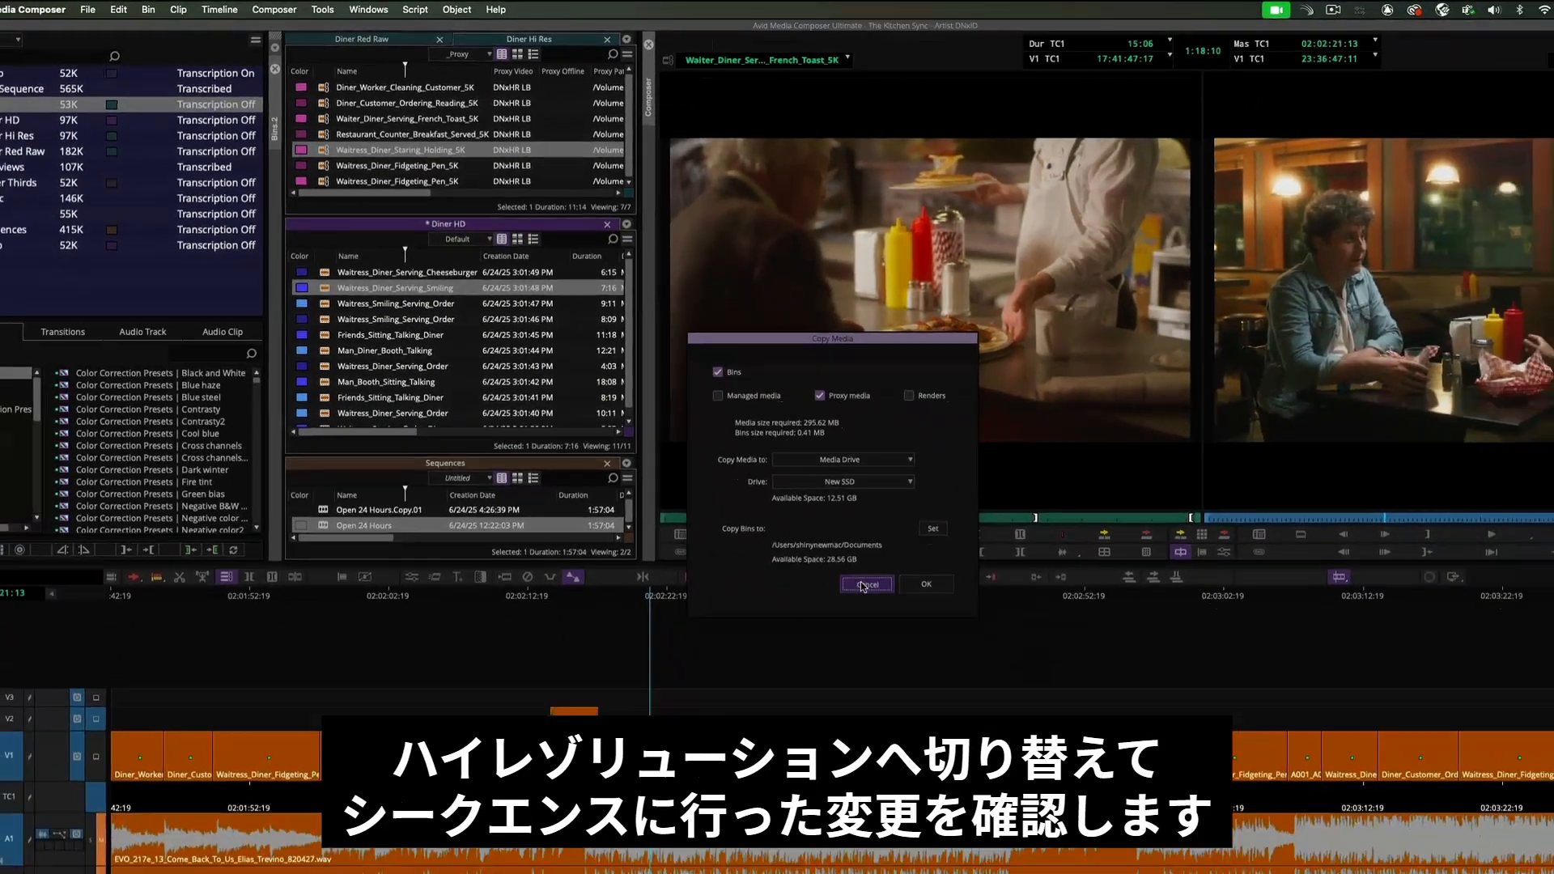
pyautogui.click(863, 584)
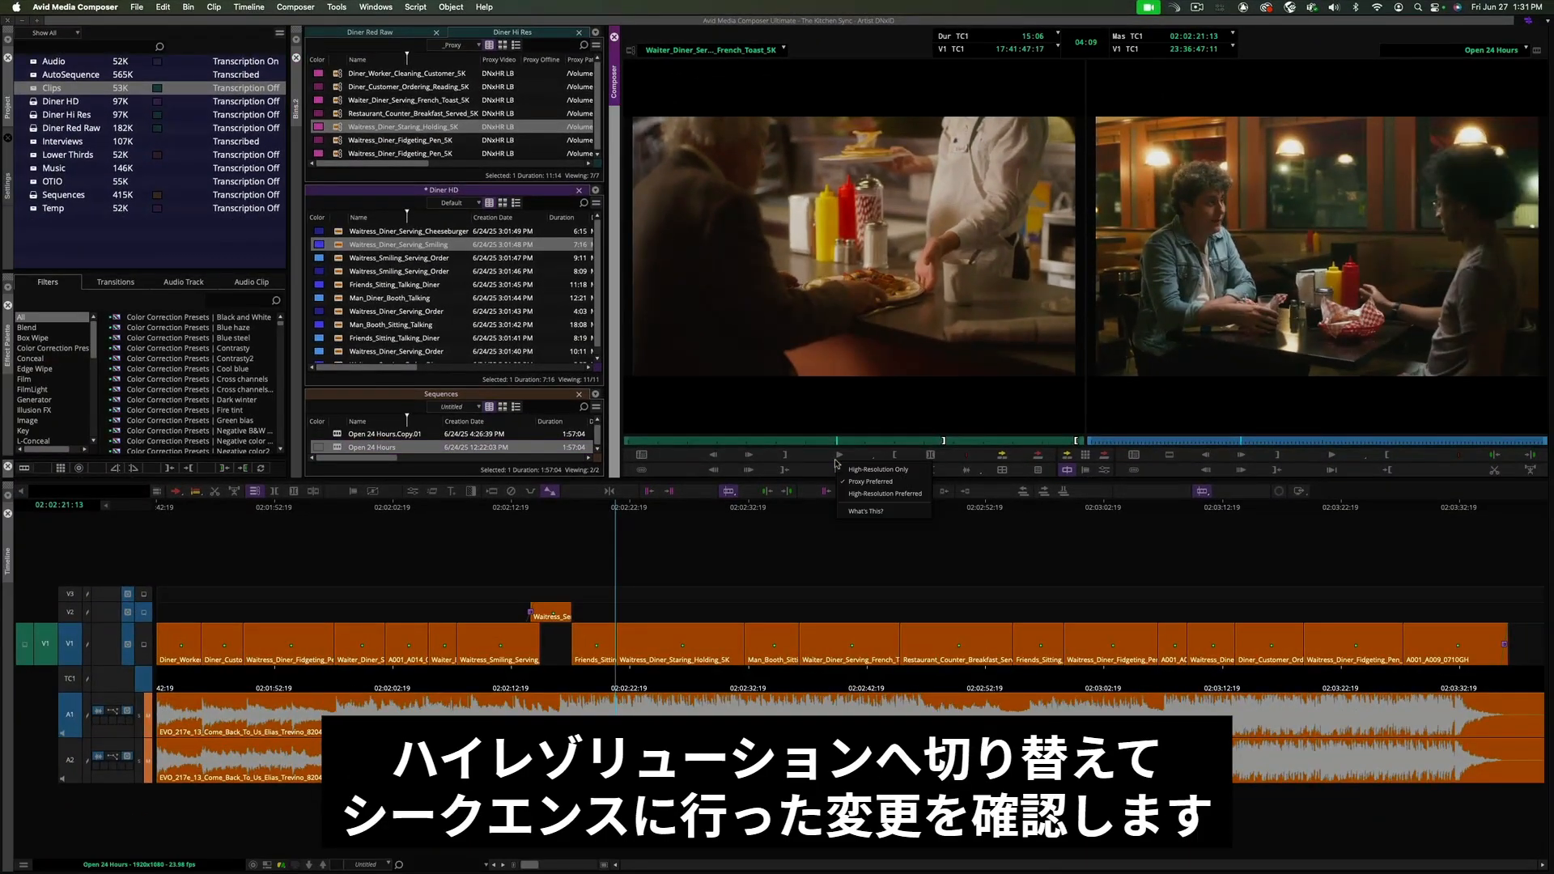
pyautogui.click(922, 553)
# - Set the source monitor's playback resolution to High-Resolution Only and scrub the zoomed sequence near 02:03:01
pyautogui.click(877, 469)
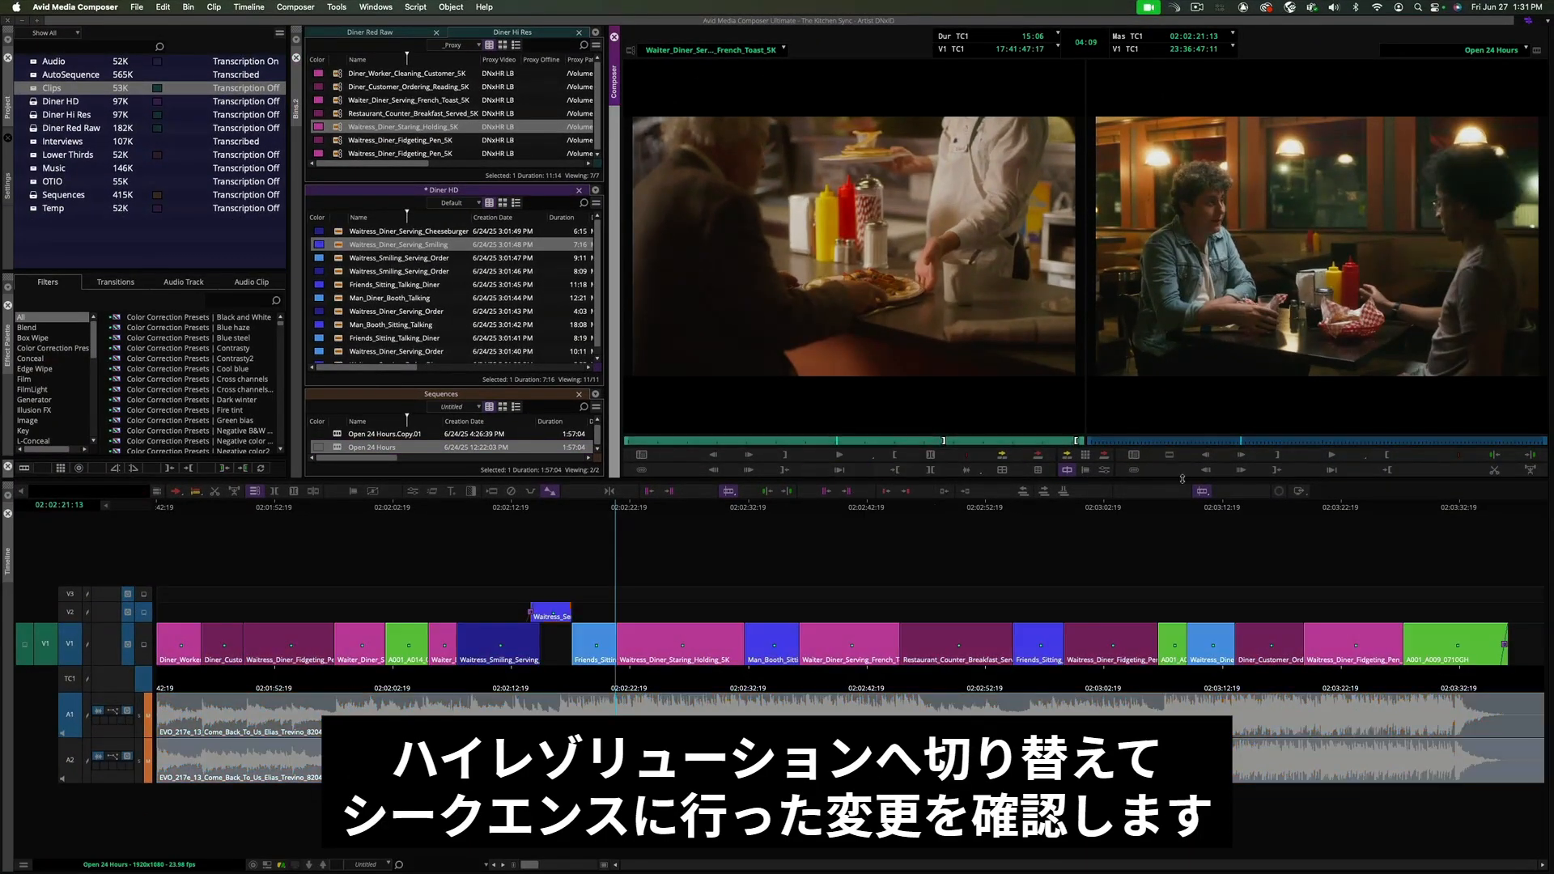
pyautogui.click(1109, 510)
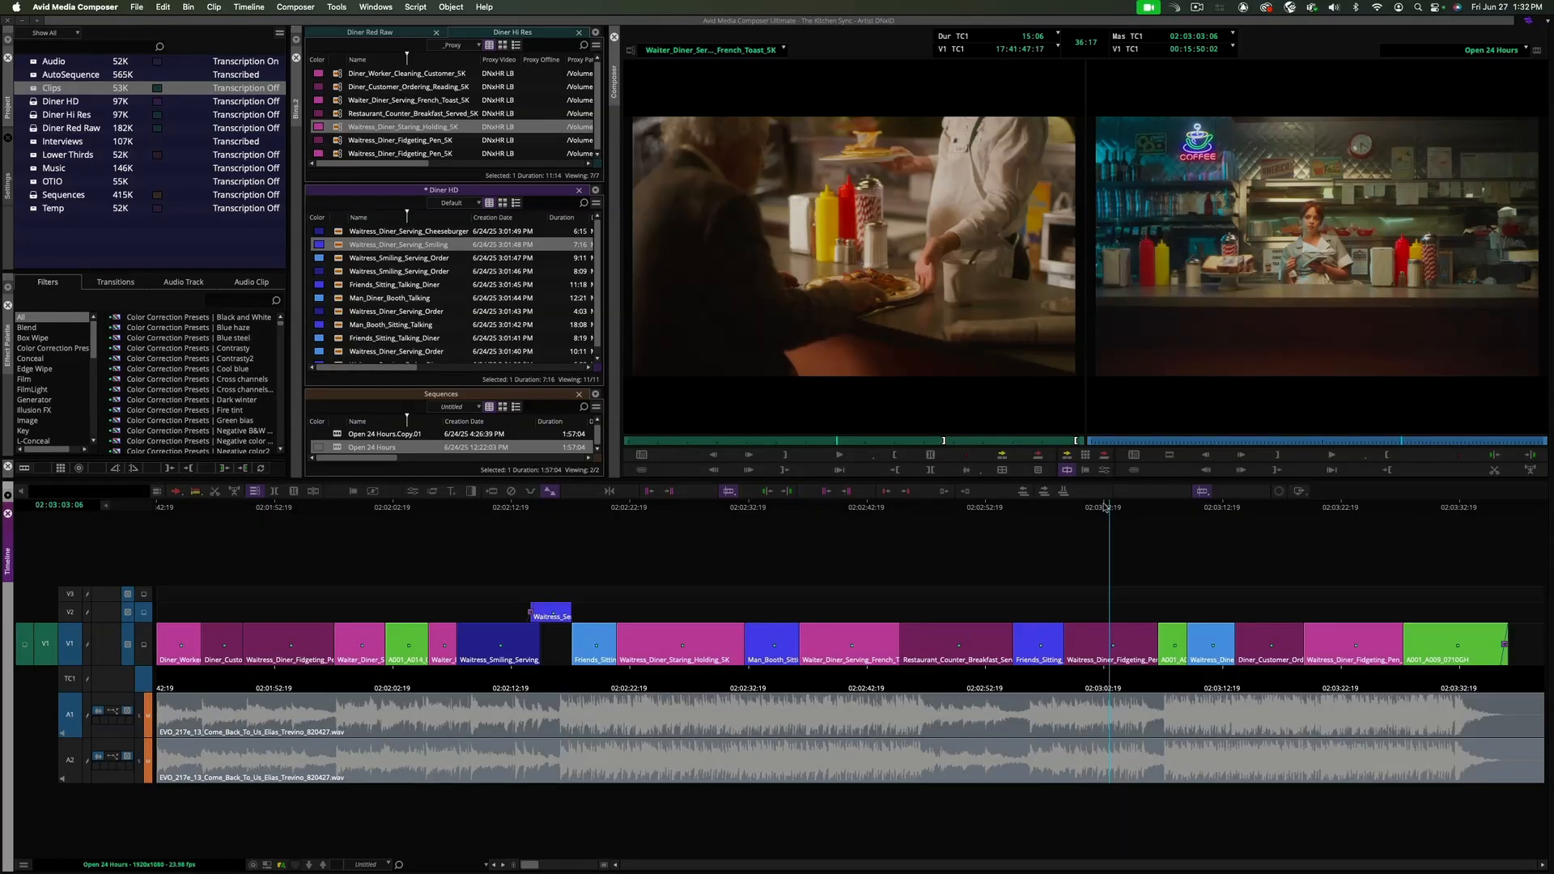
pyautogui.press('super+]')
pyautogui.moveTo(1095, 513); pyautogui.dragTo(831, 514)
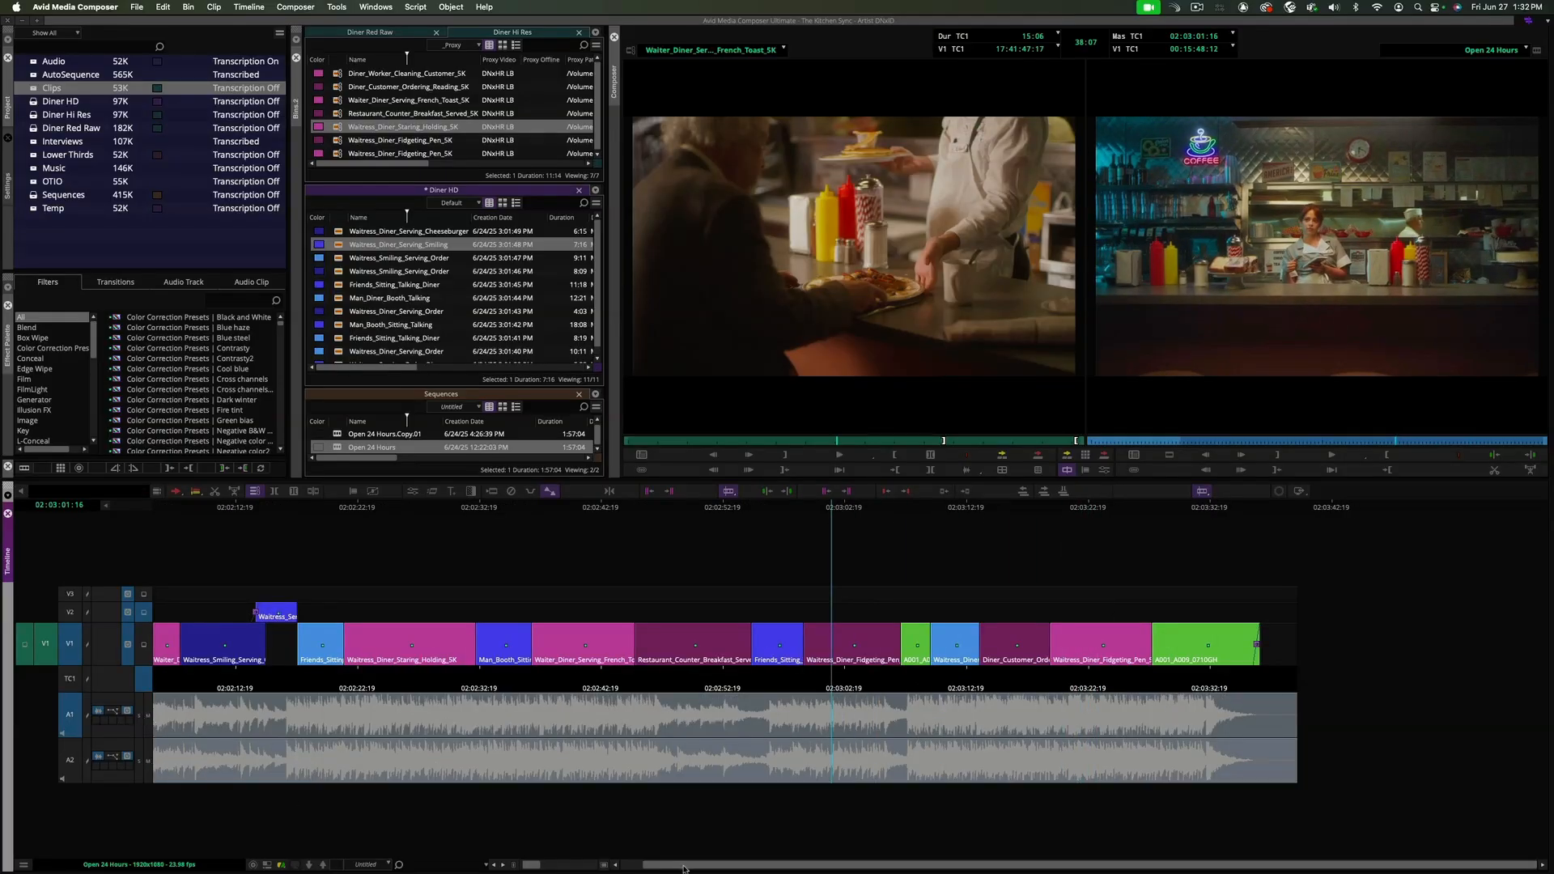
pyautogui.moveTo(683, 868); pyautogui.dragTo(662, 869)
# - Set the record monitor to Proxy Preferred and play the sequence from 02:02:00
pyautogui.rightClick(1352, 458)
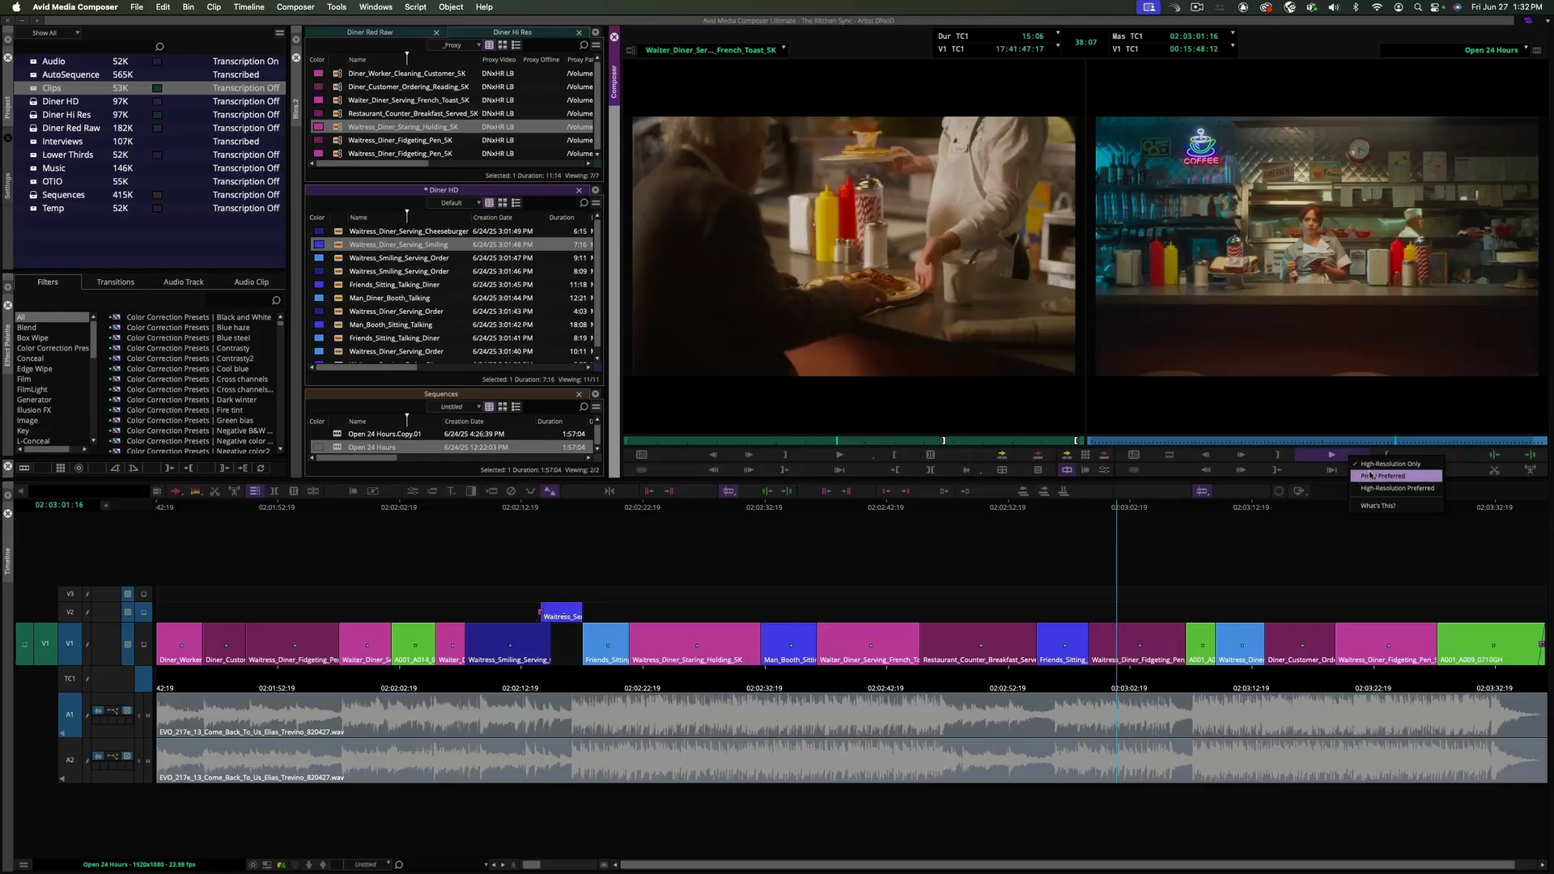
pyautogui.click(1370, 476)
pyautogui.moveTo(473, 510); pyautogui.dragTo(391, 510)
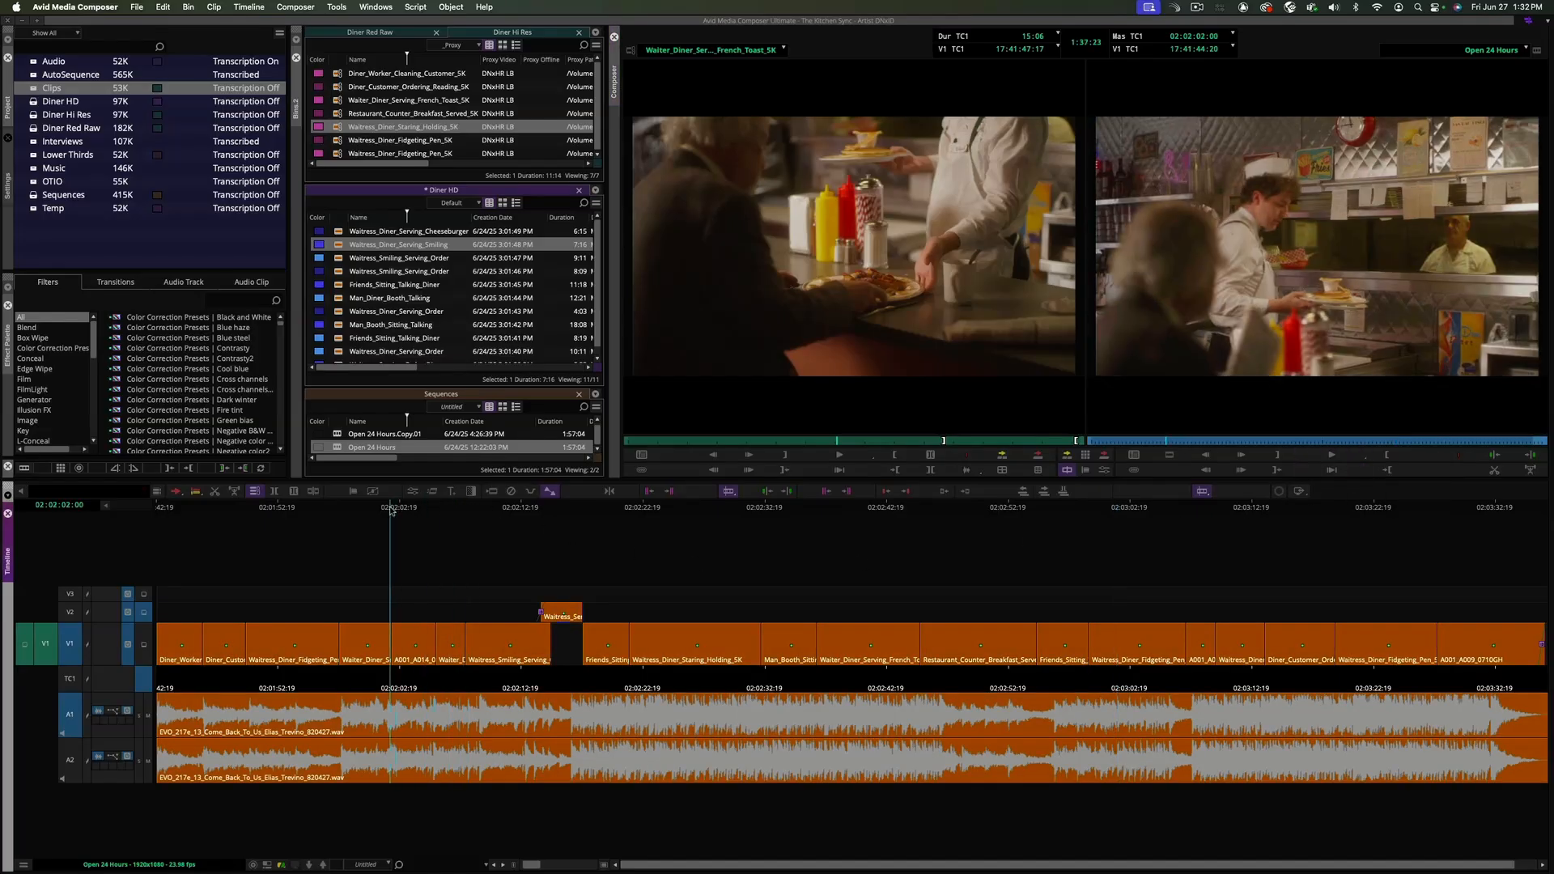
pyautogui.press('space')
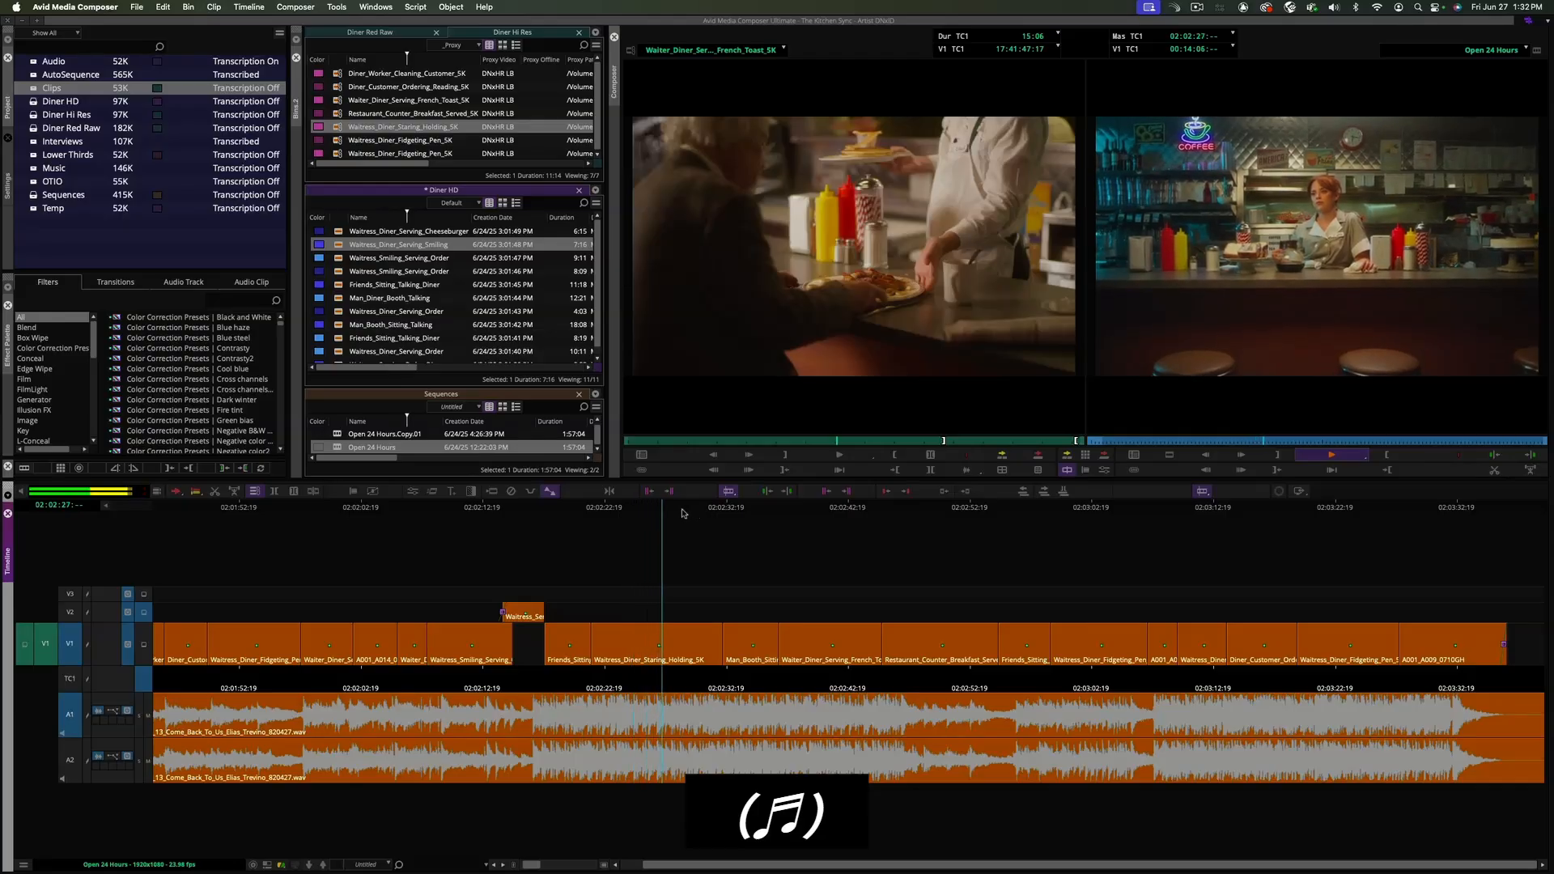
# - Set the record monitor to High-Resolution Only and play the sequence from about 02:01:59
pyautogui.click(1332, 457)
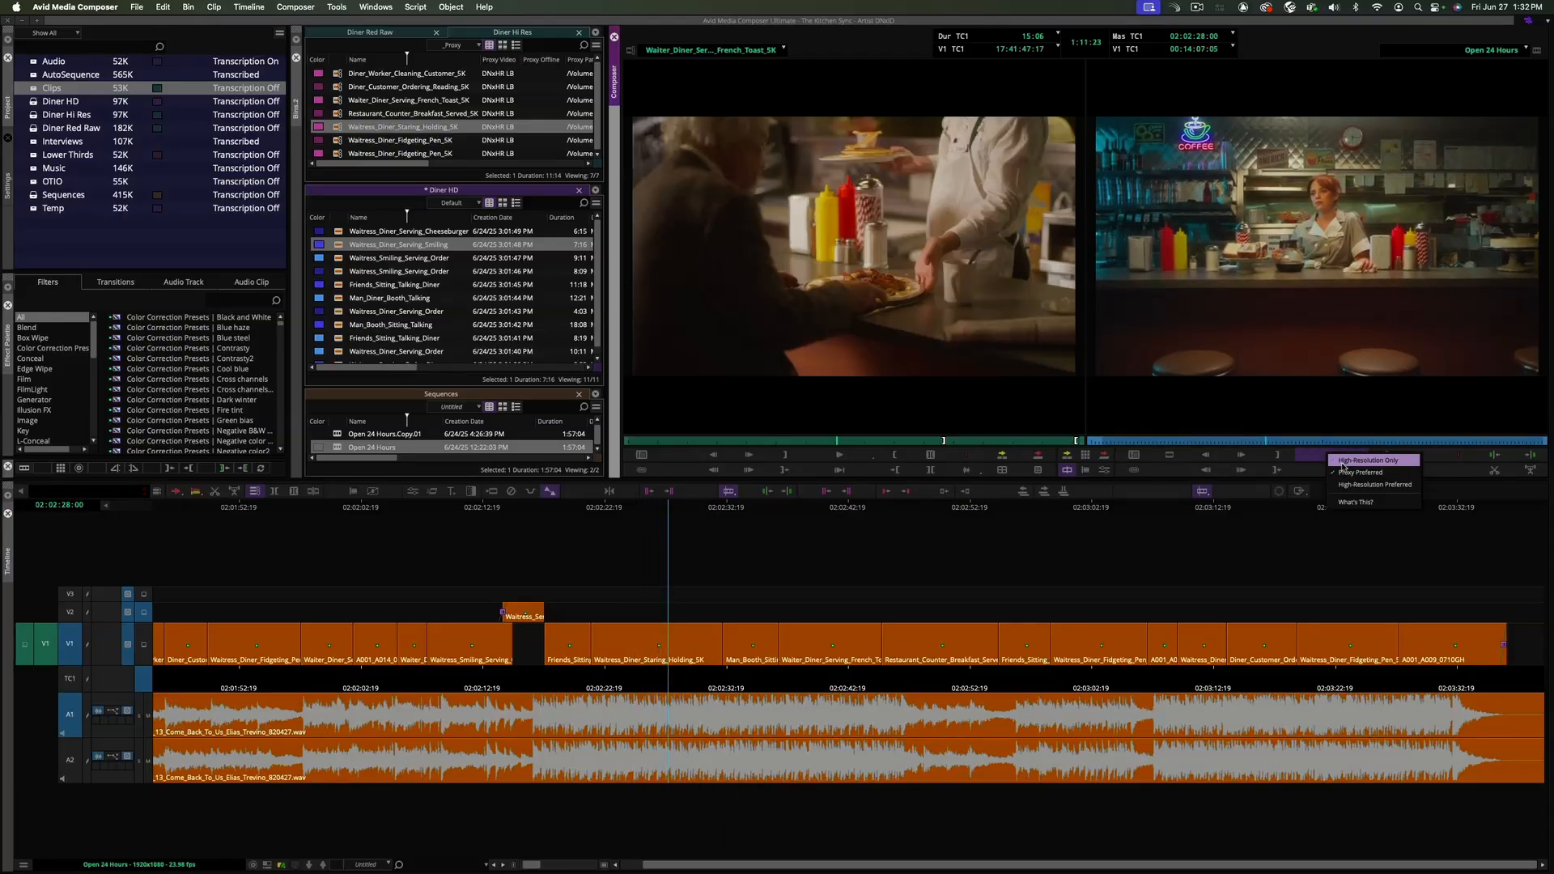
pyautogui.click(1334, 460)
pyautogui.click(318, 508)
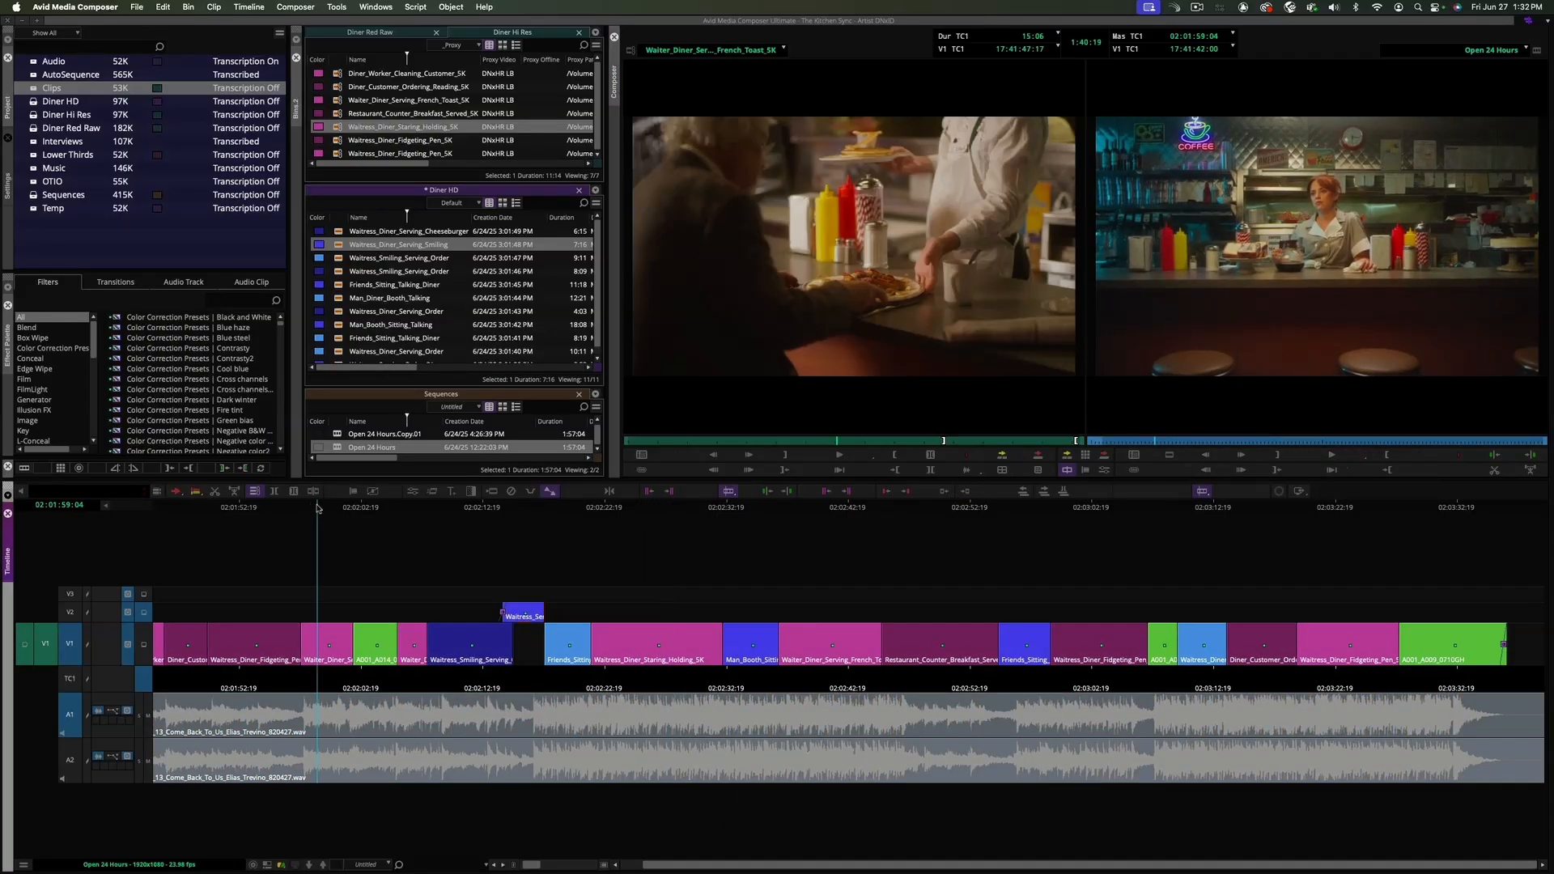
pyautogui.press('space')
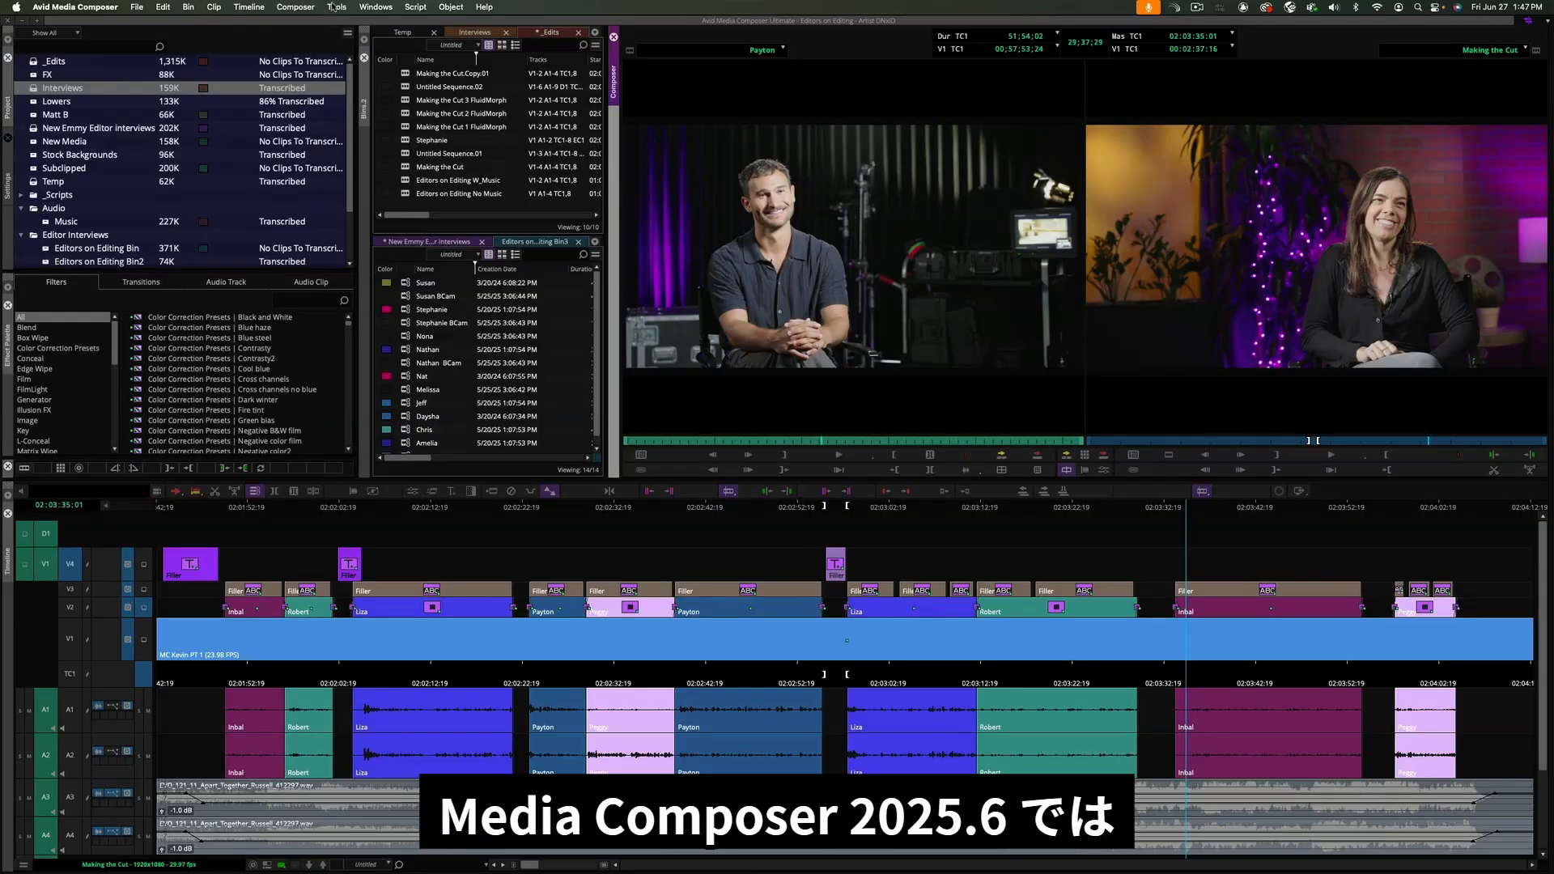
# - Open the Transcript Tool for the Interviews bin and browse the transcript's fast menu options
pyautogui.click(335, 6)
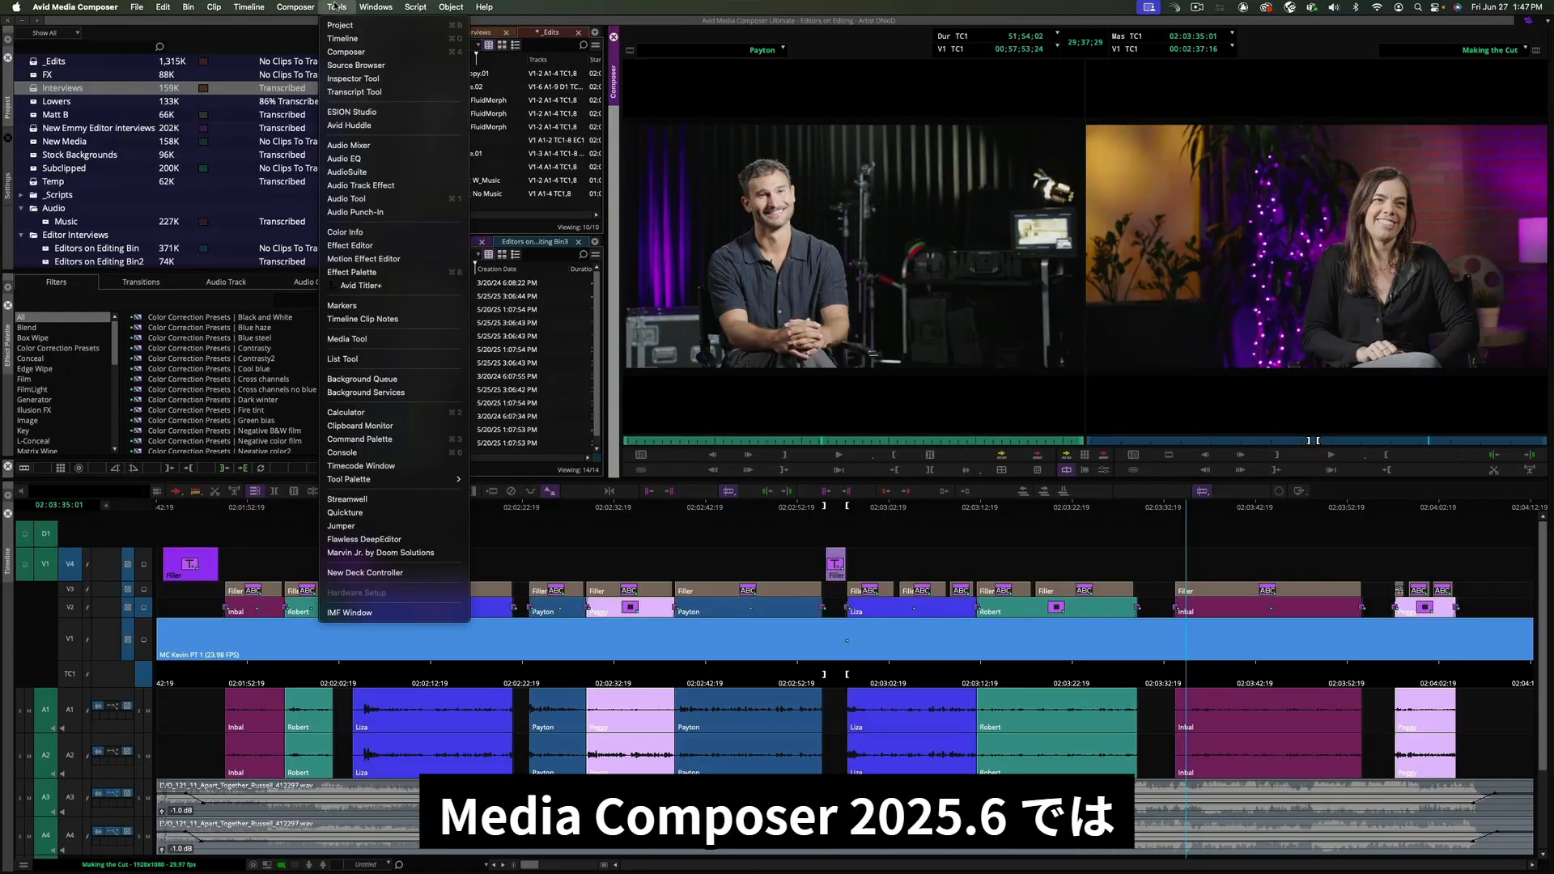
pyautogui.click(378, 93)
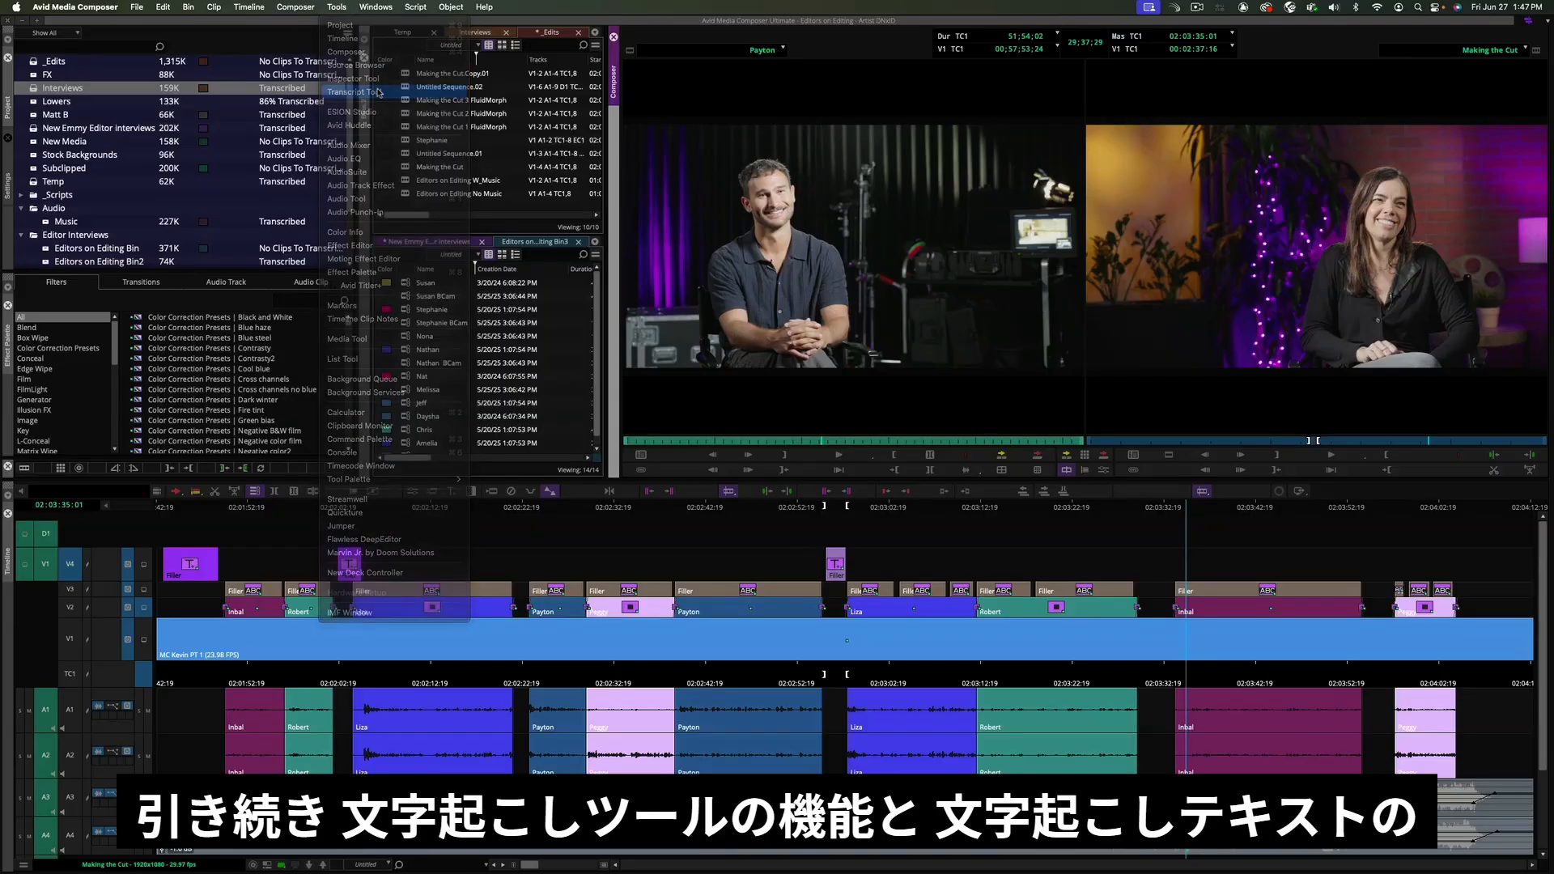
pyautogui.moveTo(442, 151); pyautogui.dragTo(453, 152)
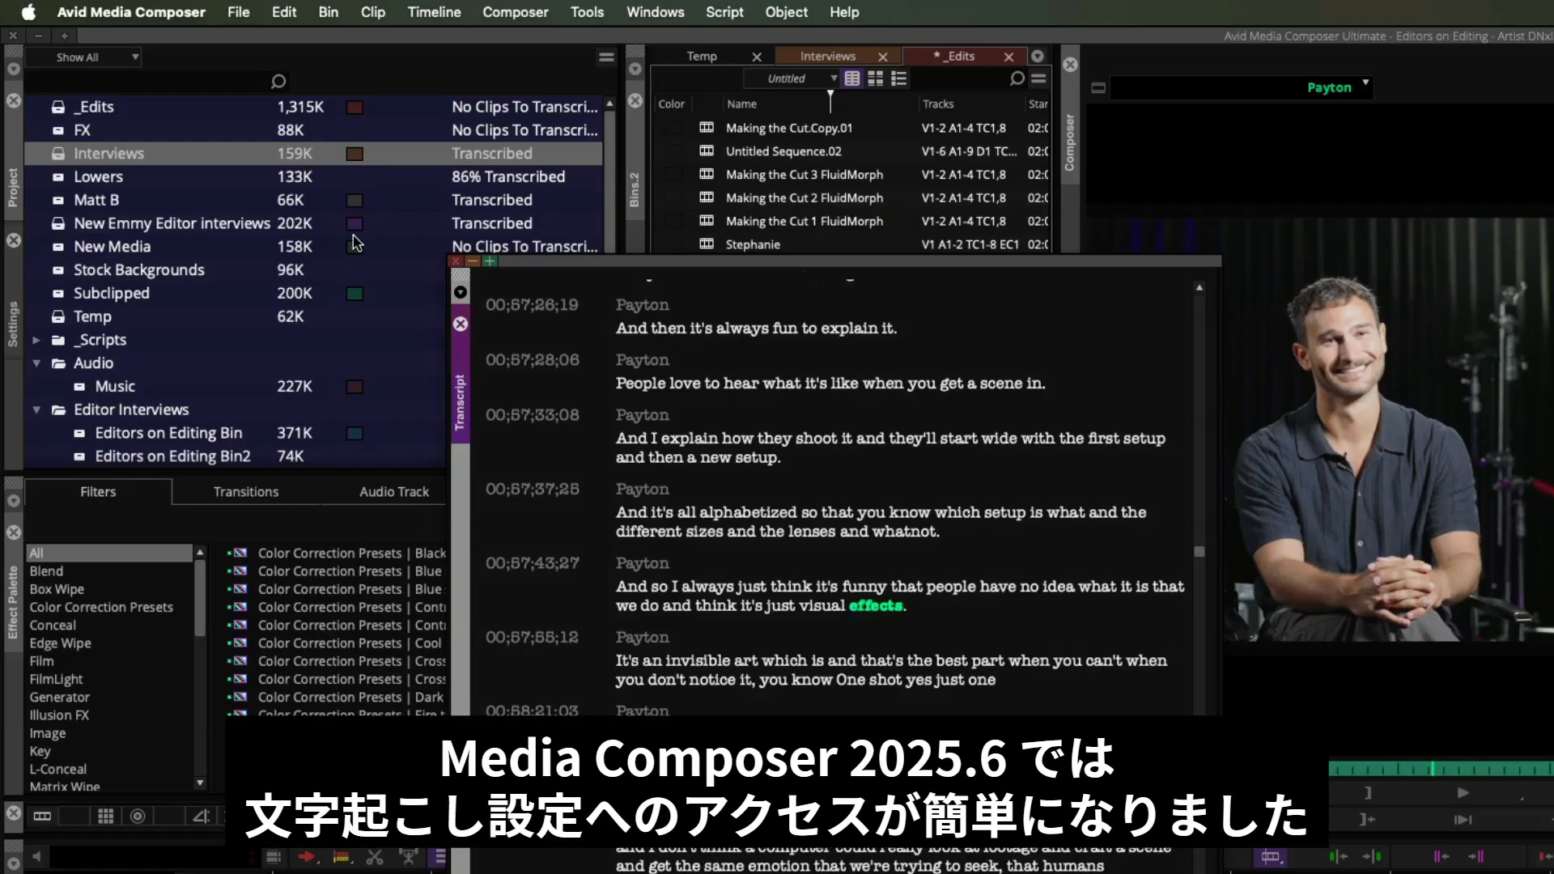
pyautogui.click(51, 153)
pyautogui.click(329, 12)
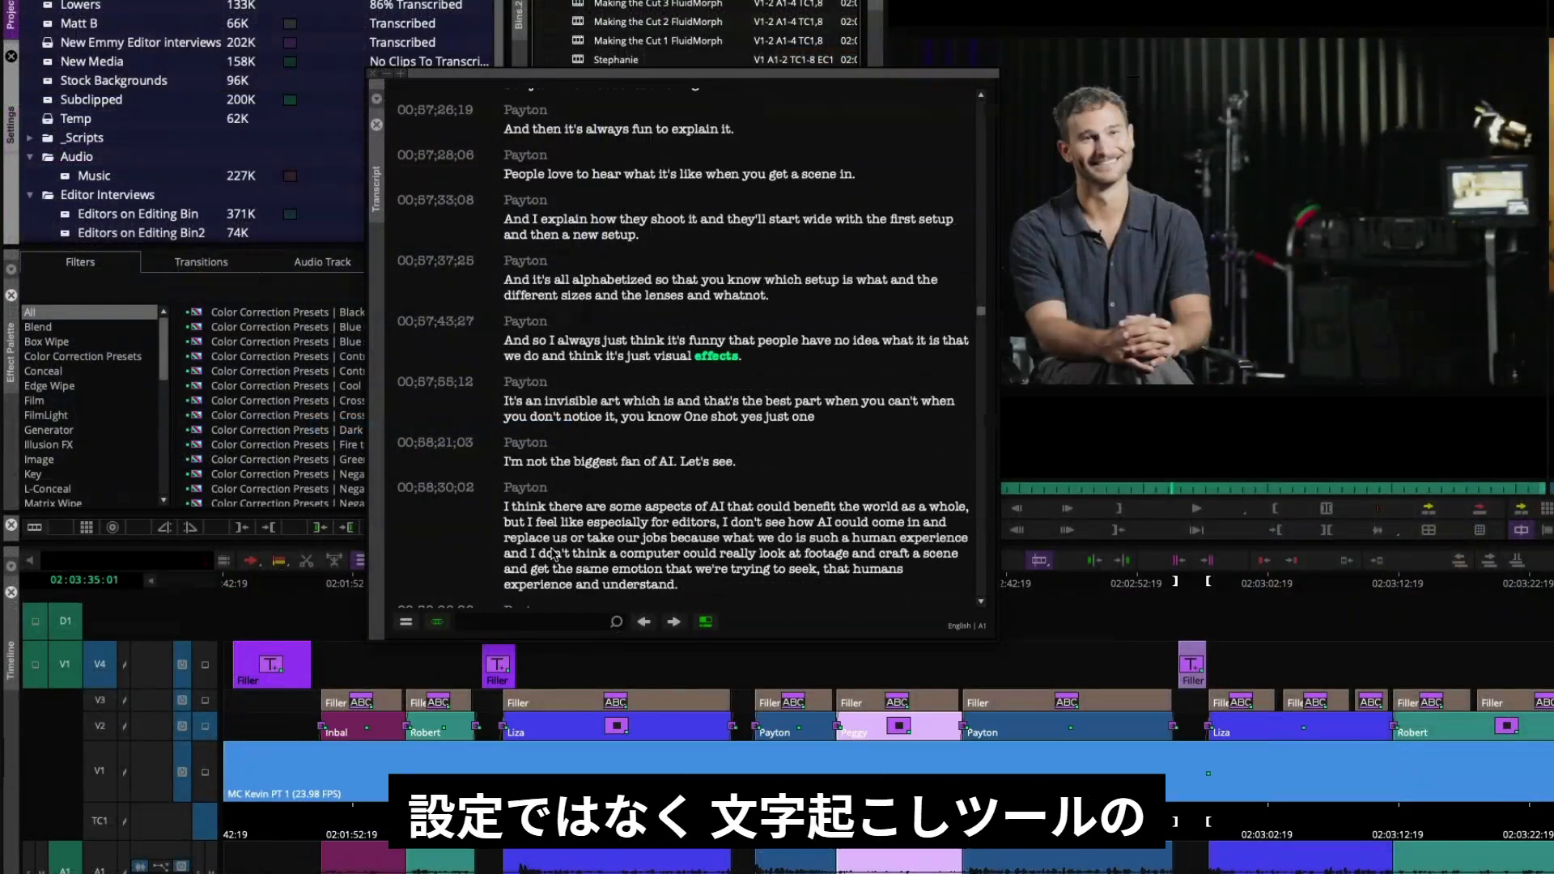
pyautogui.click(407, 621)
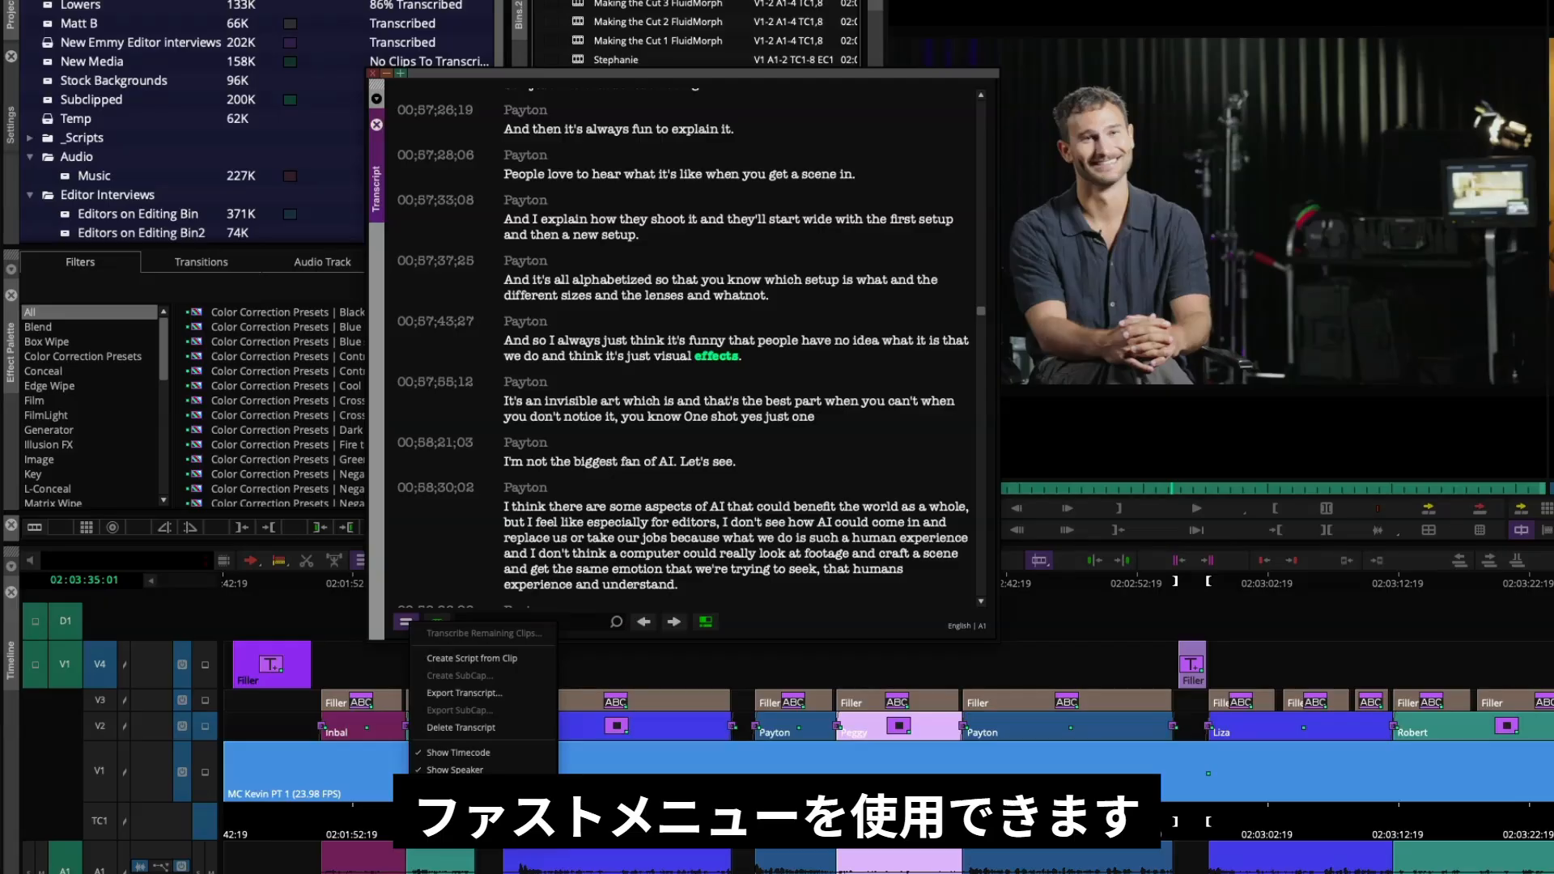
pyautogui.click(458, 792)
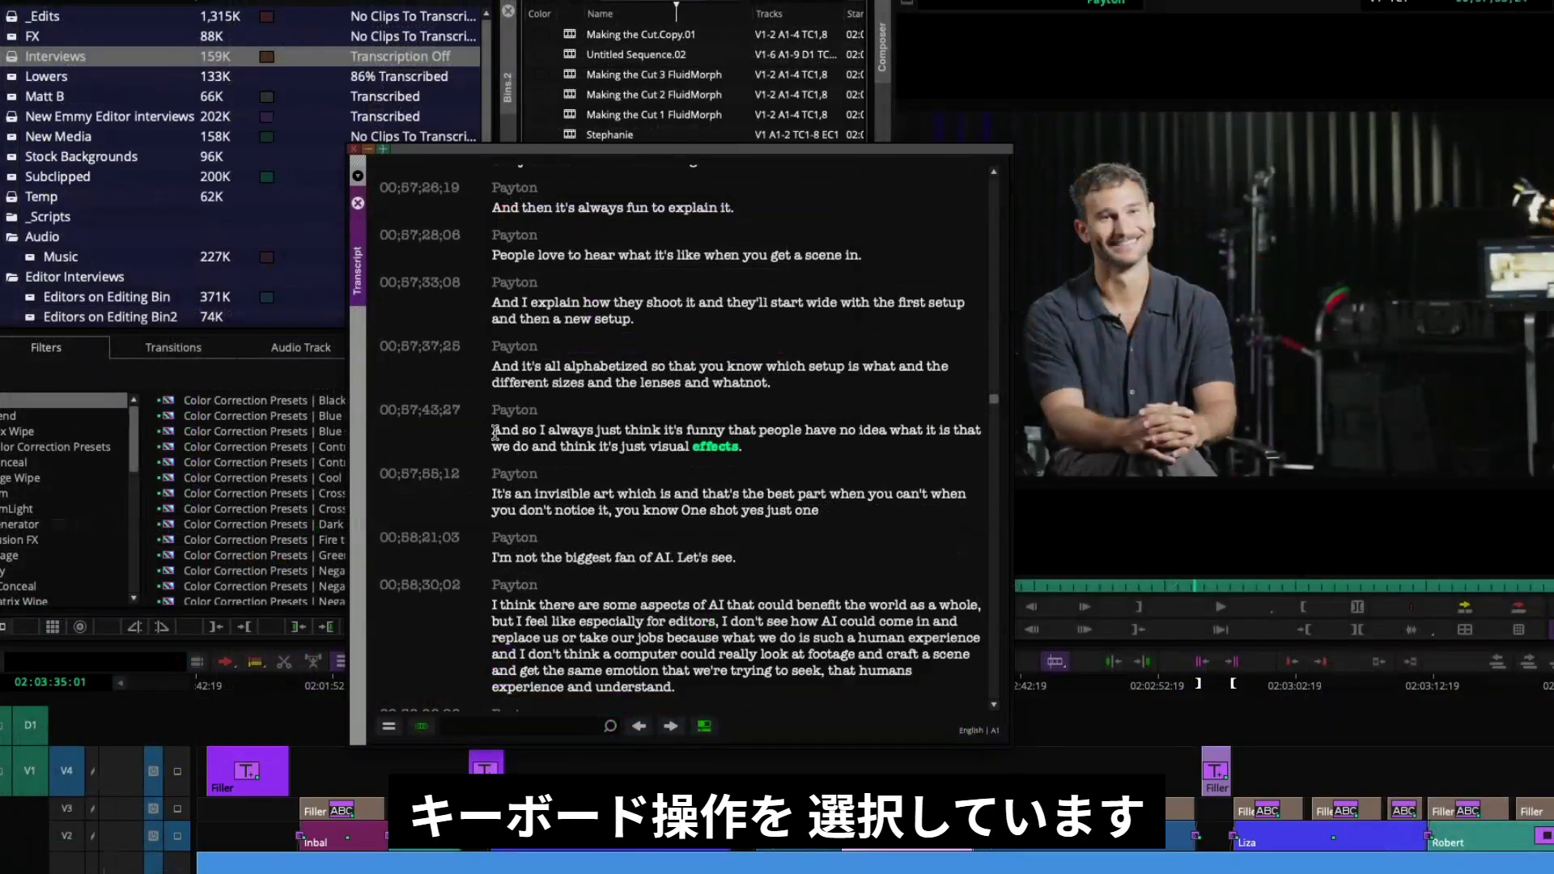
# - Select the transcript line beginning 'And so I always just think' word by word, extending and shrinking the selection
pyautogui.click(497, 431)
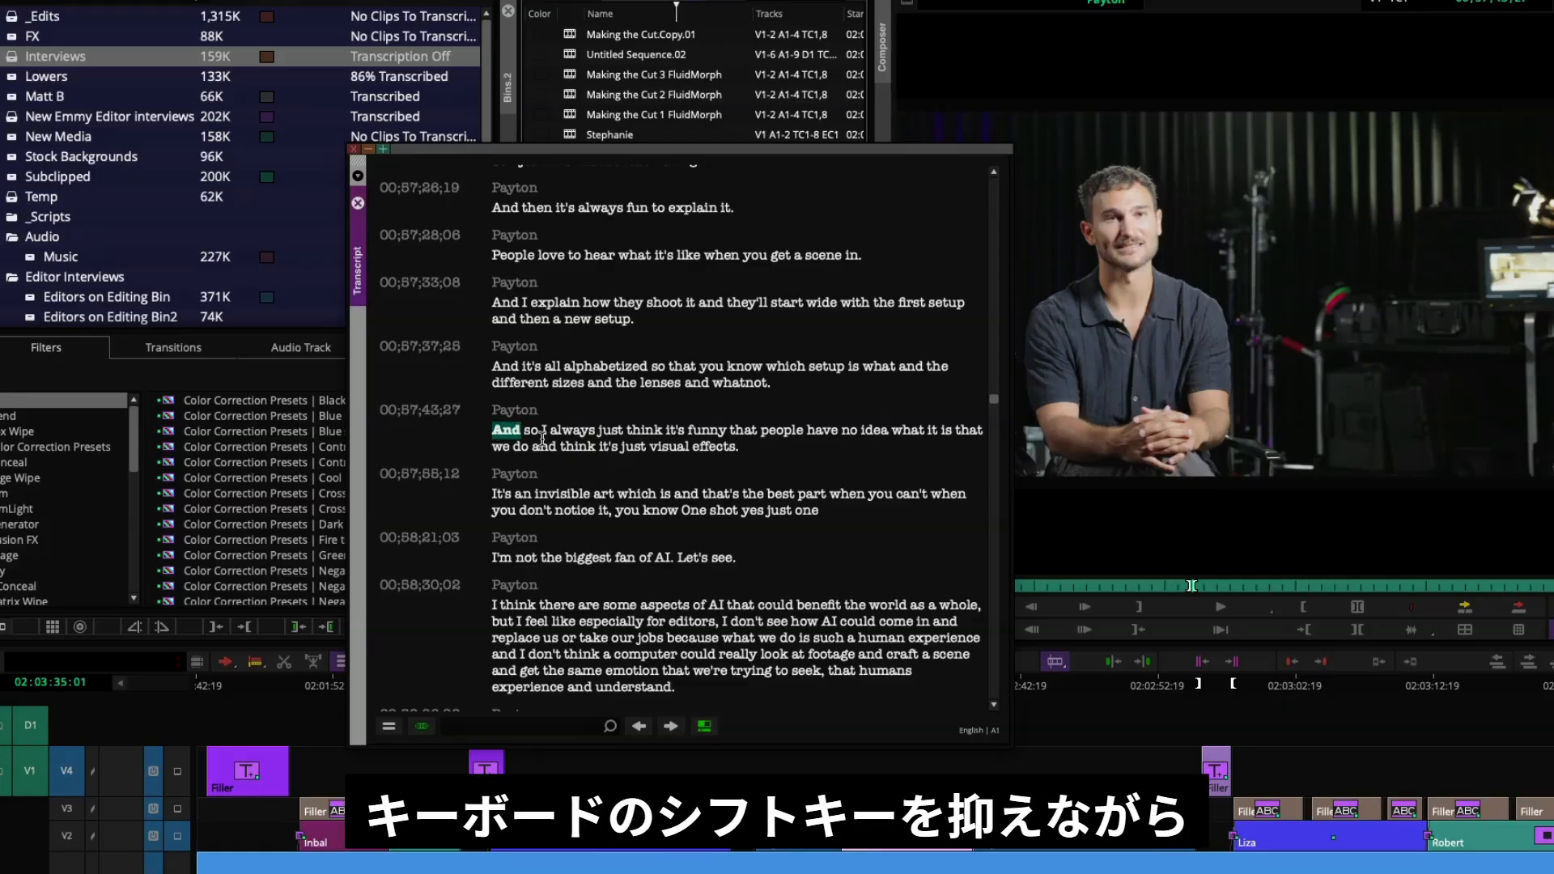
pyautogui.hotkey('shift', 'Right')
pyautogui.hotkey('shift', 'Right')
pyautogui.hotkey('shift', 'Right')
pyautogui.hotkey('shift', 'Right')
pyautogui.hotkey('shift', 'Right')
pyautogui.hotkey('shift', 'Right')
pyautogui.hotkey('shift', 'Right')
pyautogui.hotkey('shift', 'Right')
pyautogui.hotkey('shift', 'Right')
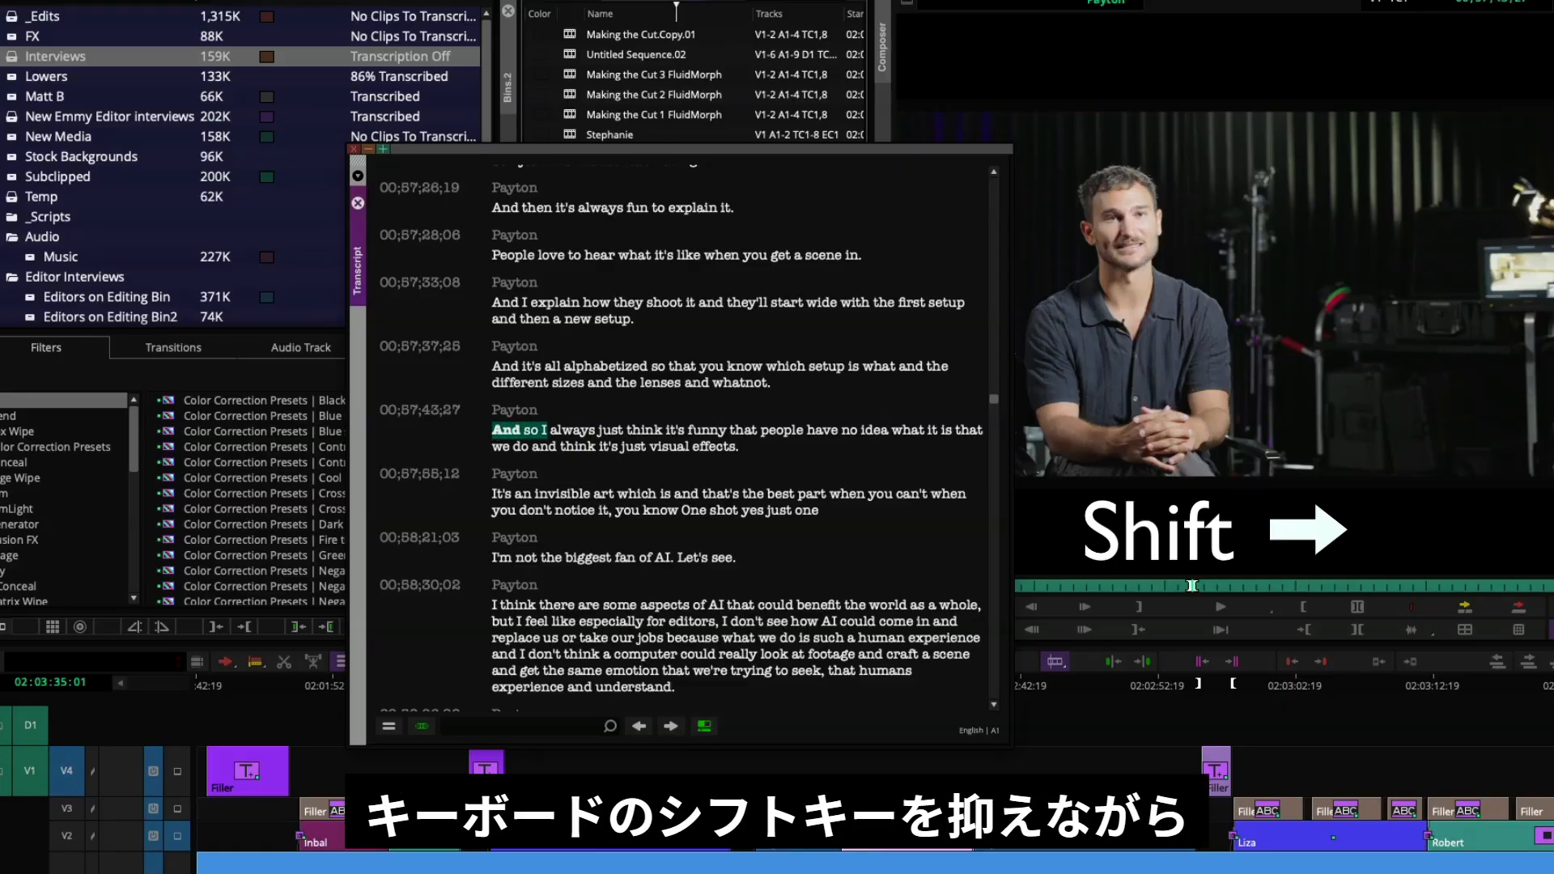
pyautogui.hotkey('shift', 'Right')
pyautogui.hotkey('shift', 'Right')
pyautogui.hotkey('shift', 'Right')
pyautogui.hotkey('shift', 'Right')
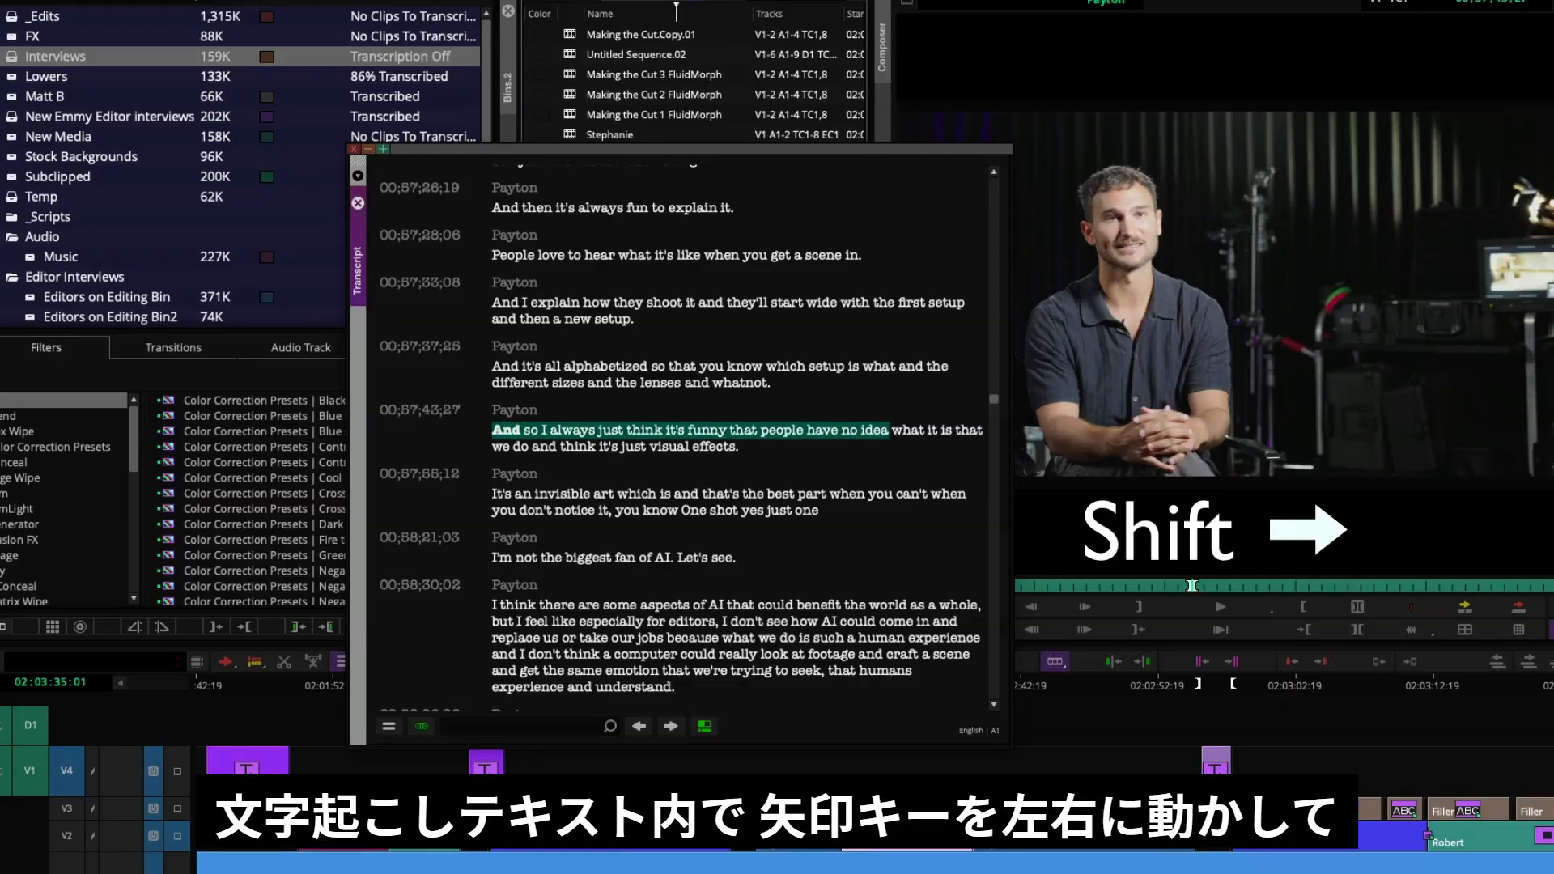
pyautogui.hotkey('shift', 'Right')
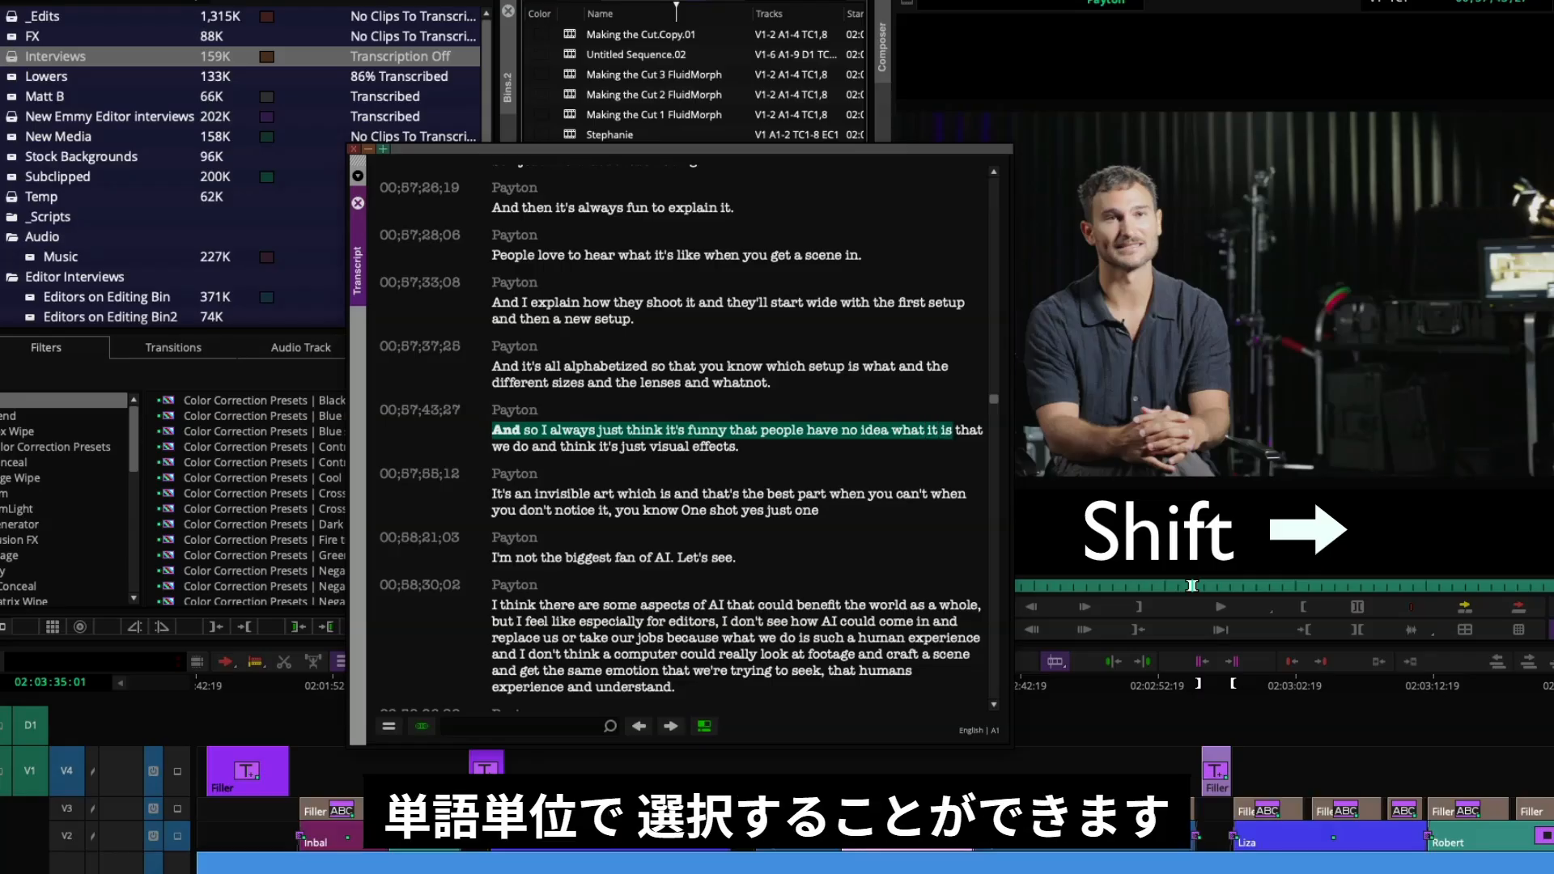
pyautogui.hotkey('shift', 'Left')
pyautogui.hotkey('shift', 'Left')
pyautogui.hotkey('shift', 'Left')
pyautogui.hotkey('shift', 'Left')
pyautogui.hotkey('shift', 'Left')
pyautogui.hotkey('shift', 'Left')
pyautogui.hotkey('shift', 'Left')
pyautogui.hotkey('shift', 'Left')
pyautogui.hotkey('shift', 'Left')
pyautogui.hotkey('shift', 'Left')
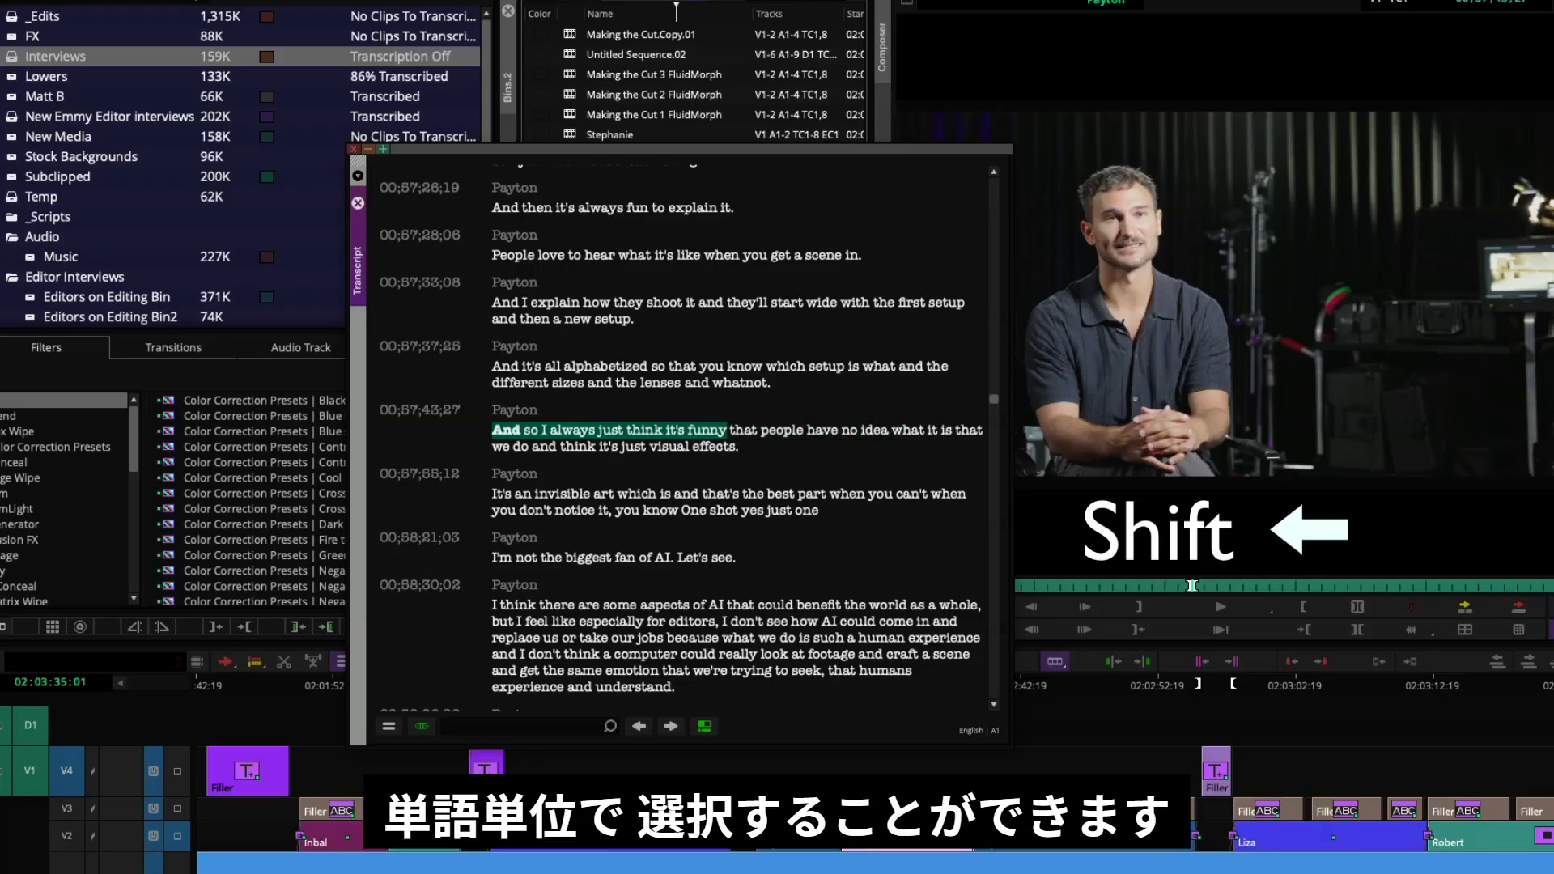
pyautogui.hotkey('shift', 'Left')
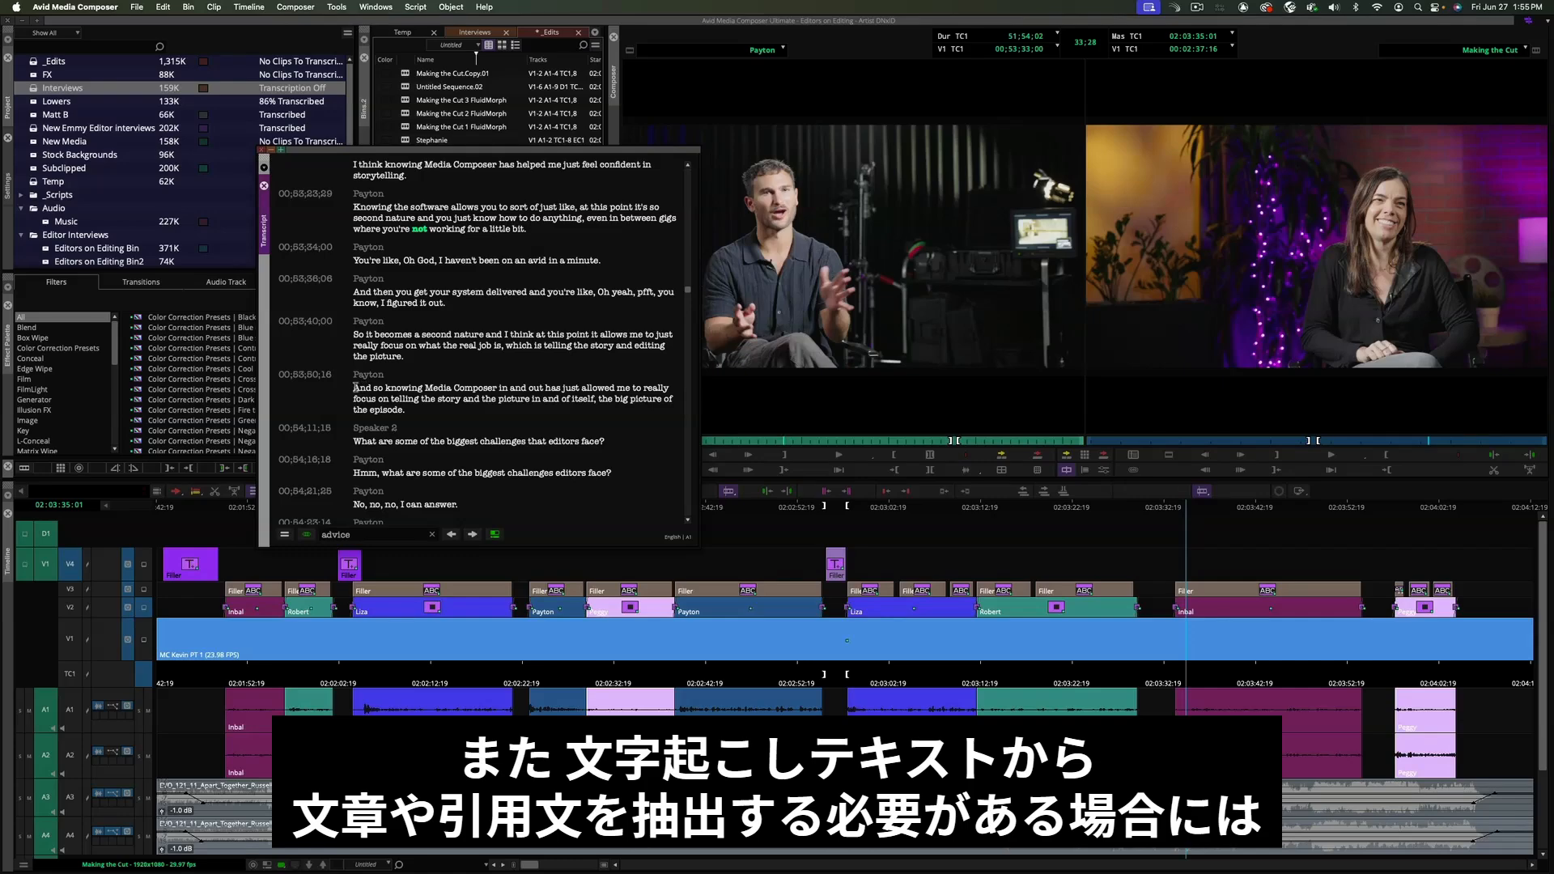
# - Copy the transcript passage beginning 'And so knowing Media Composer' and paste it under Quotes in the Word document
pyautogui.moveTo(355, 387); pyautogui.dragTo(408, 413)
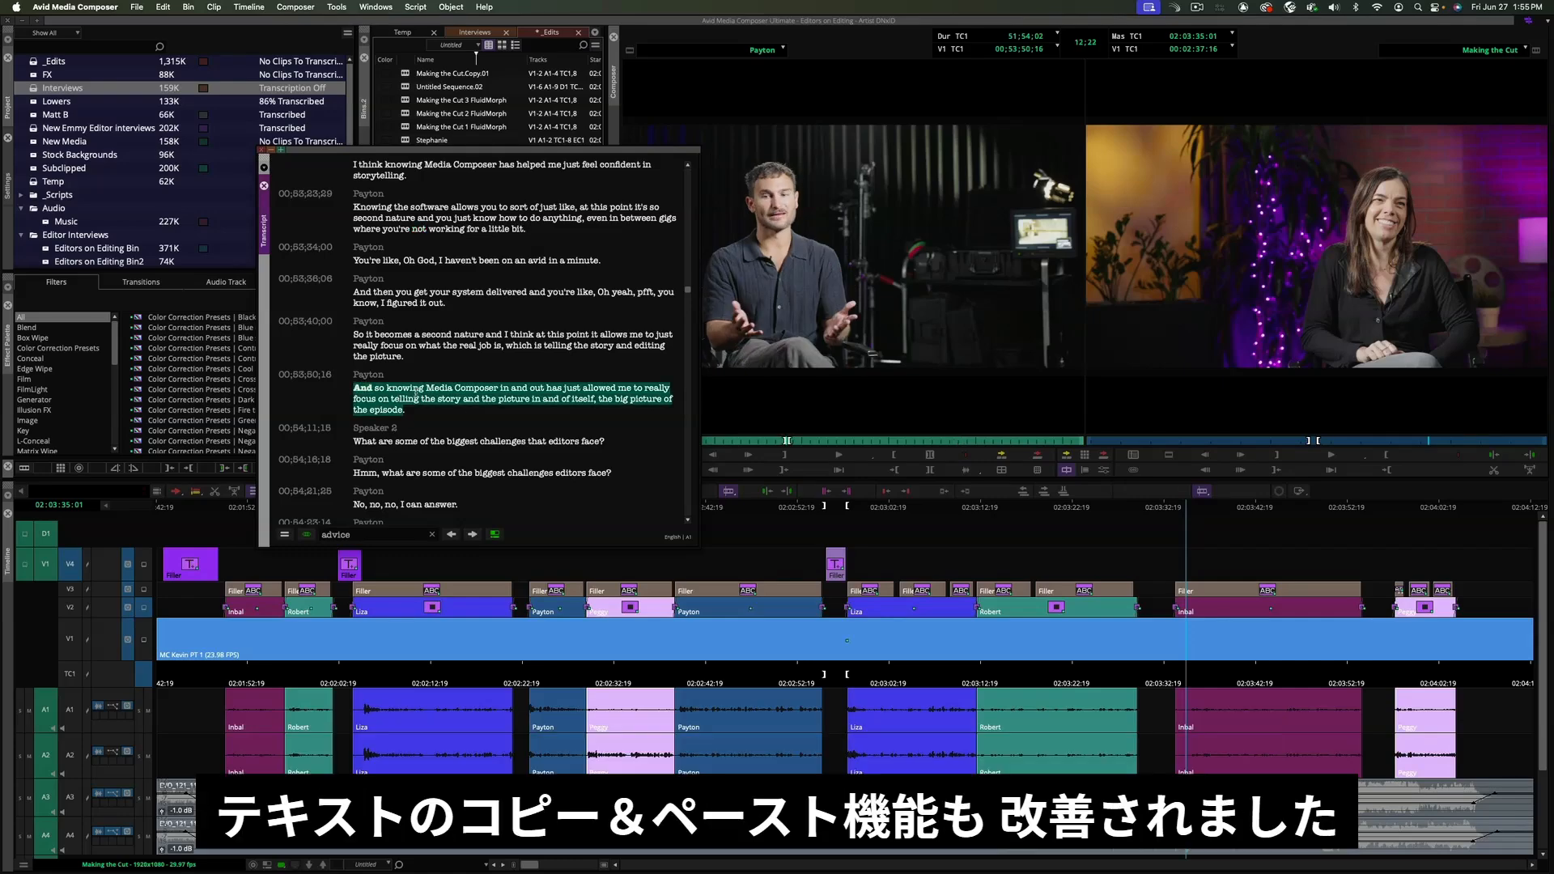
pyautogui.rightClick(416, 396)
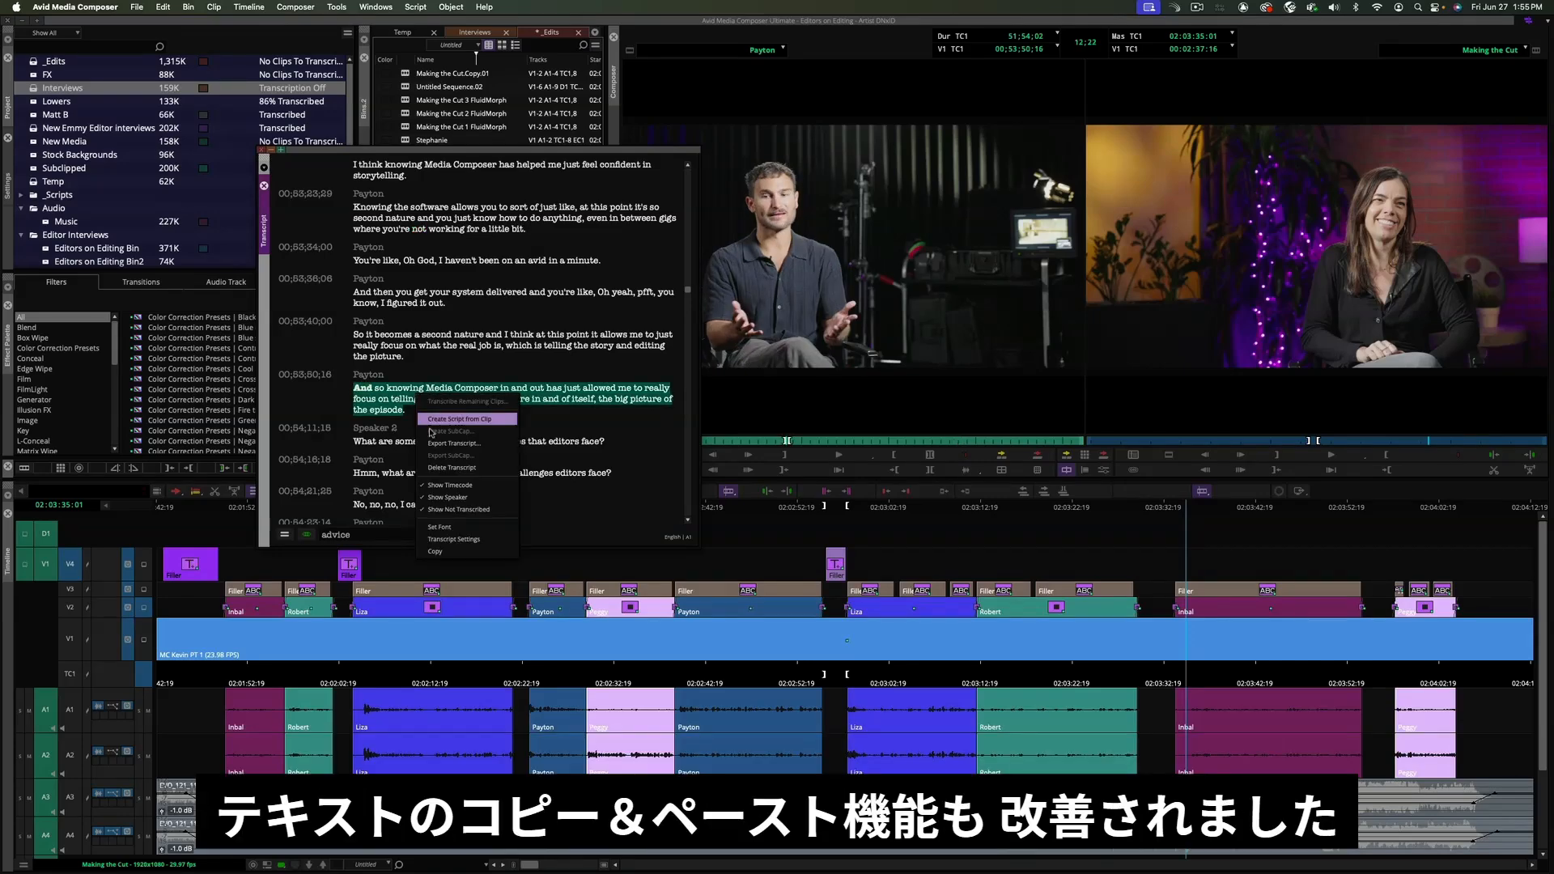
pyautogui.click(466, 549)
pyautogui.press('super+Tab')
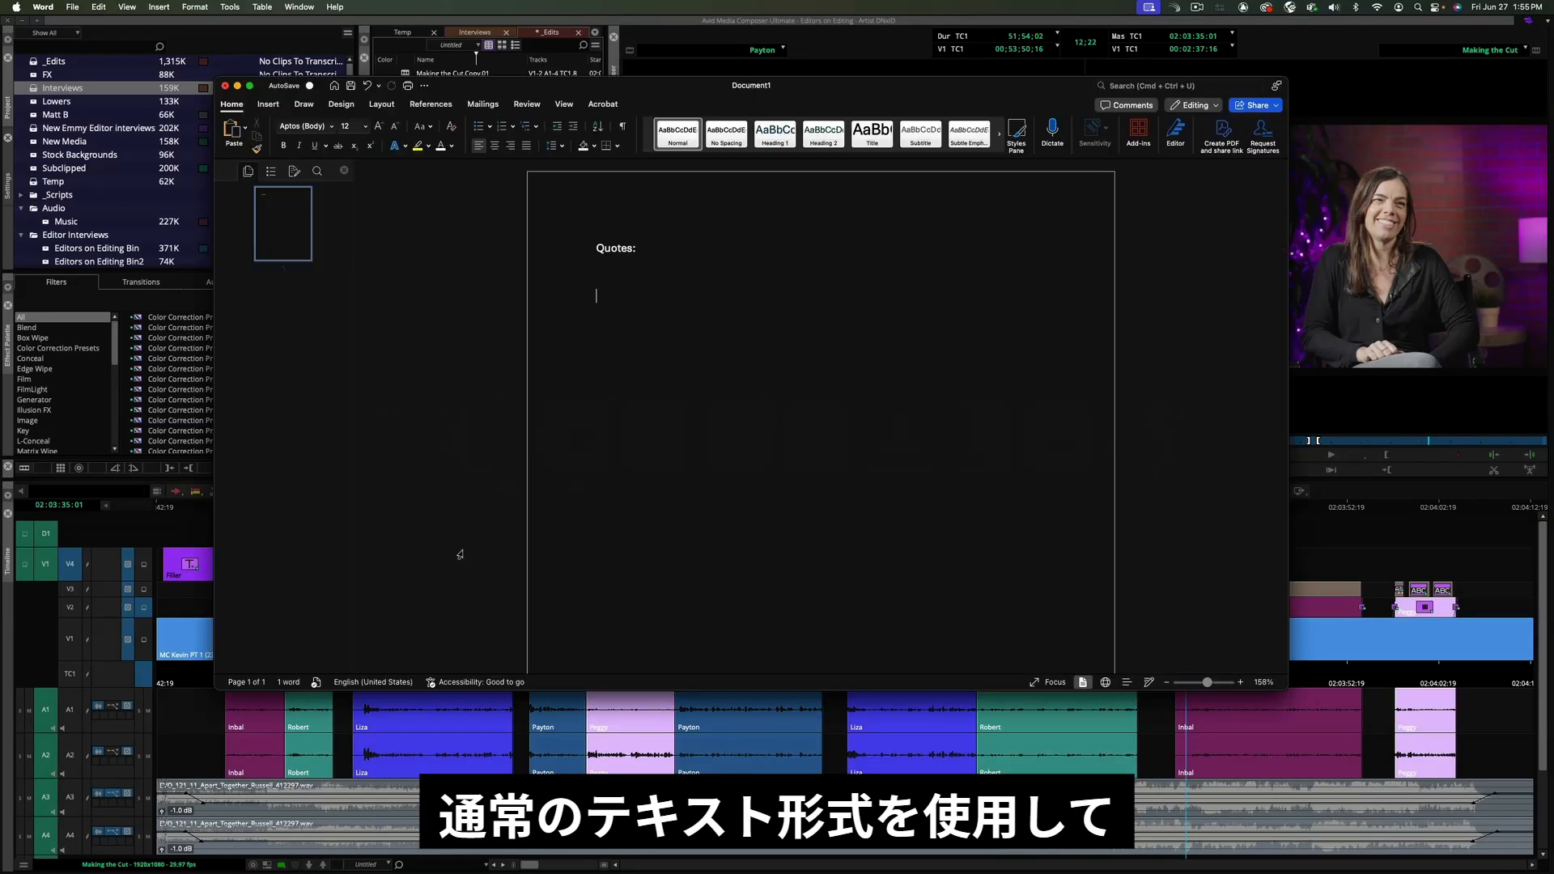
pyautogui.press('super+v')
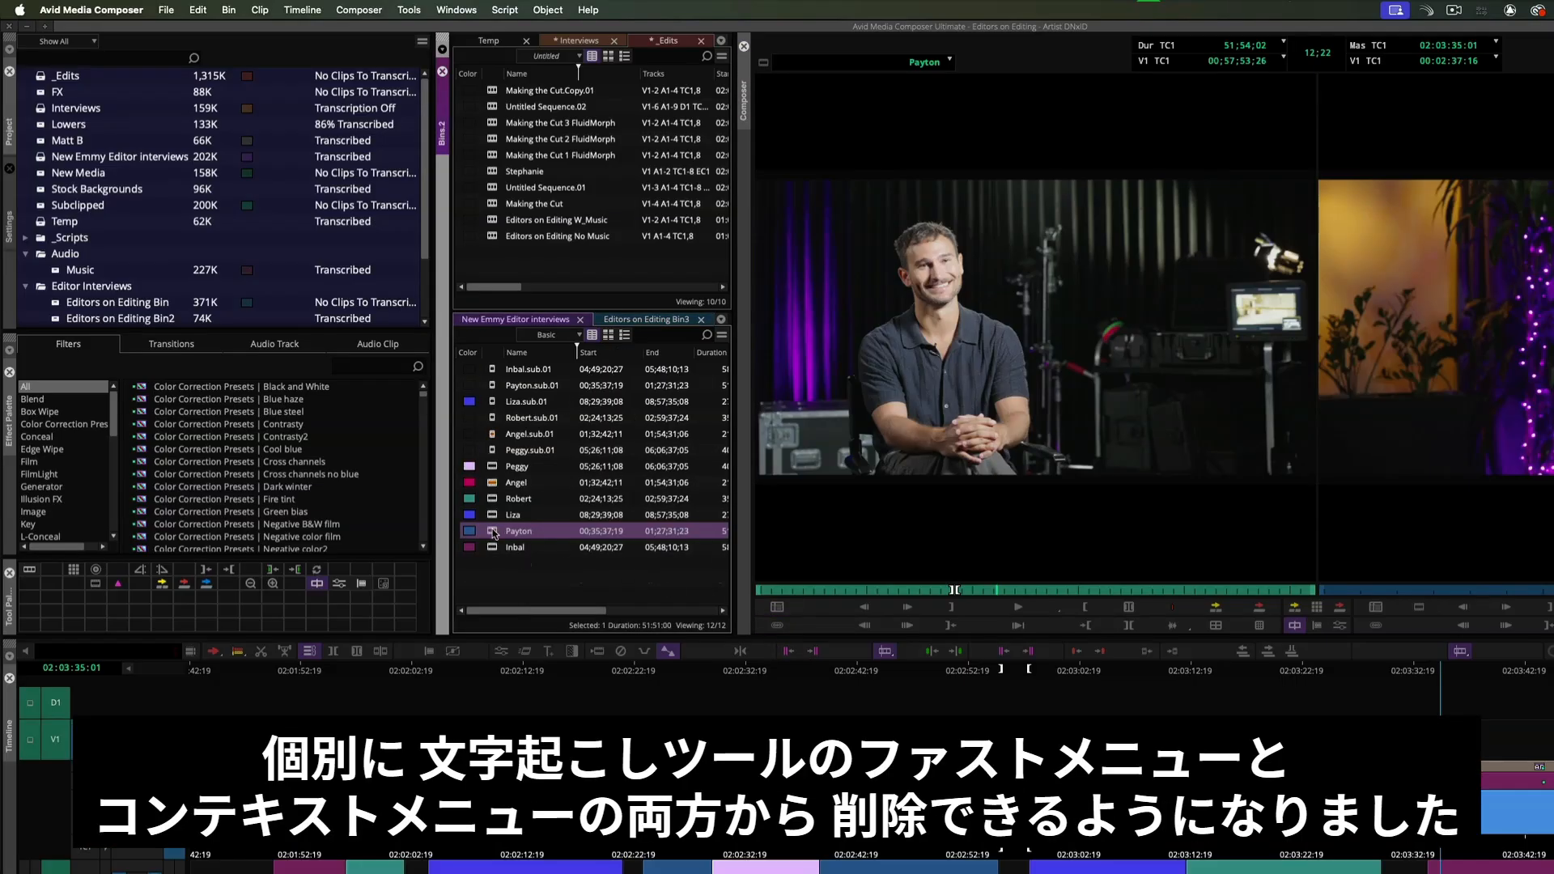
# - Reopen the Transcript Tool and delete the current clip's transcript
pyautogui.click(408, 10)
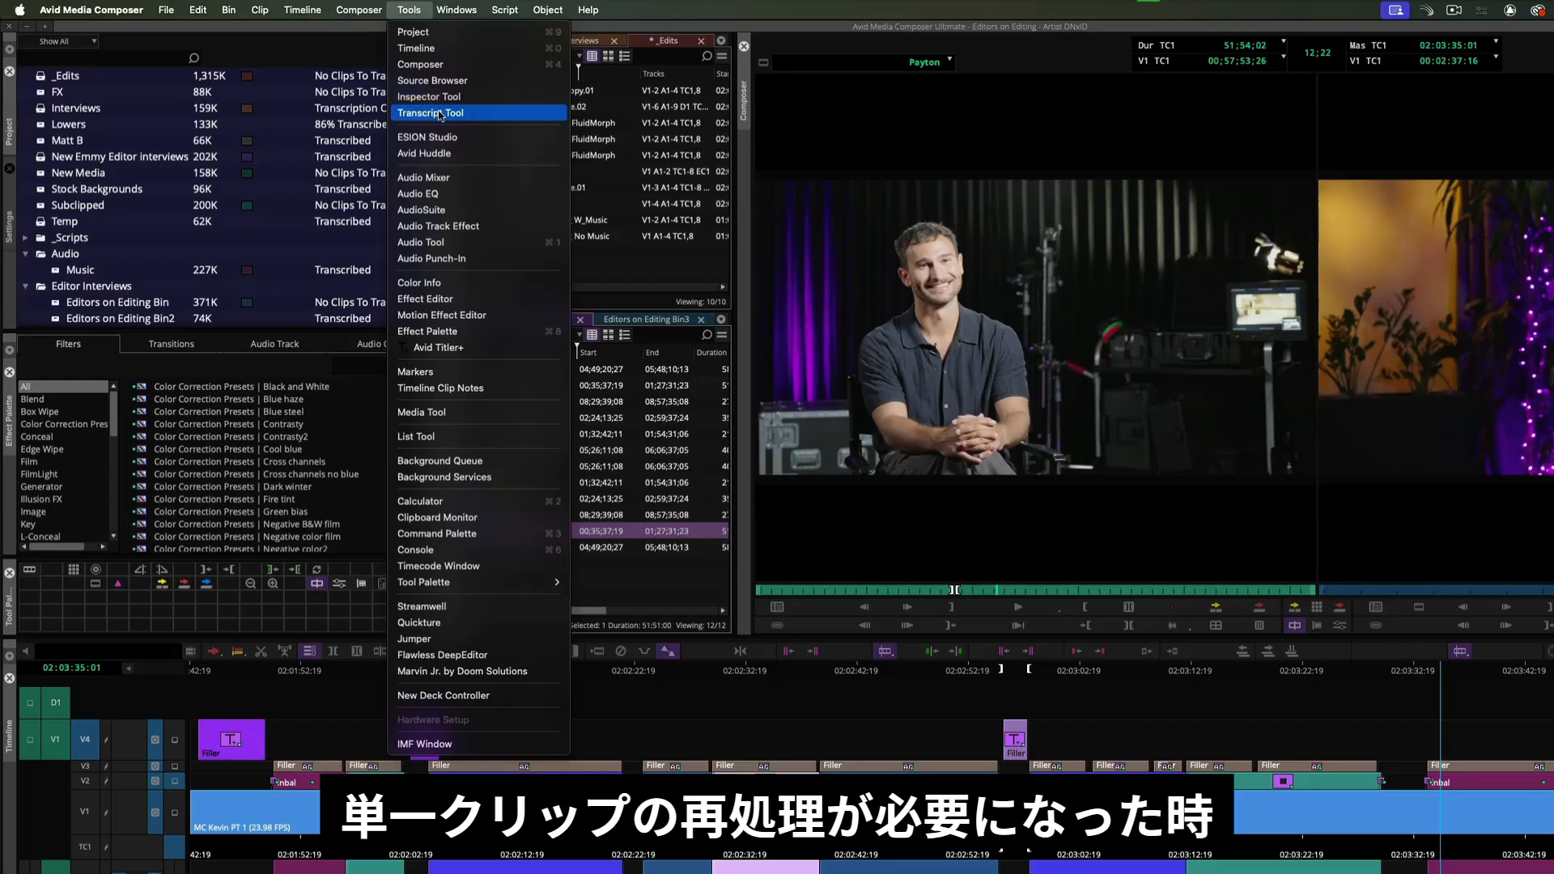
pyautogui.click(441, 115)
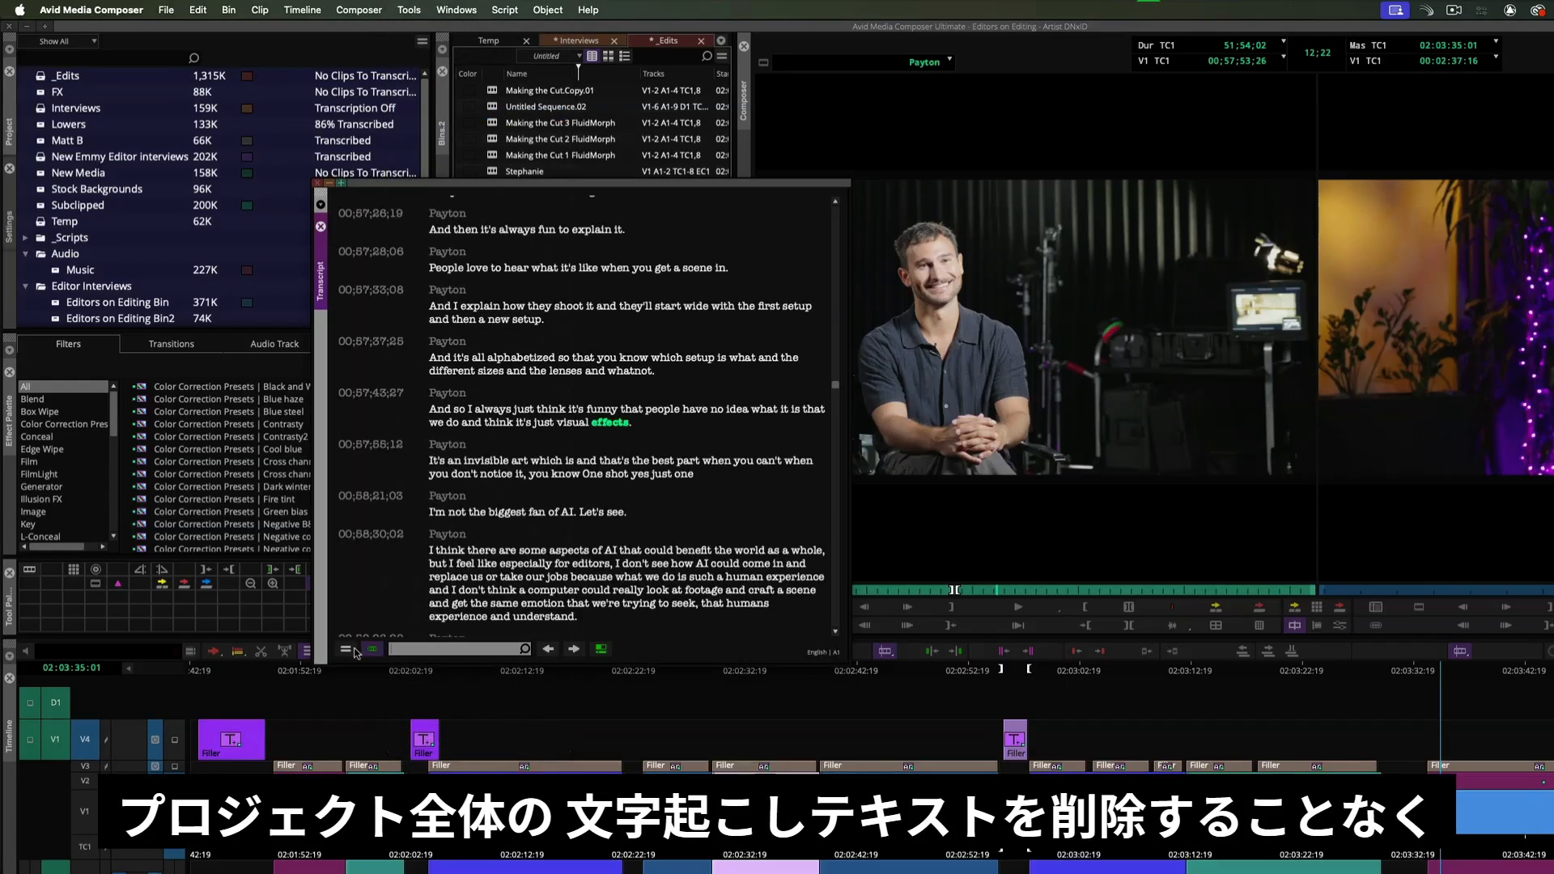
pyautogui.click(347, 650)
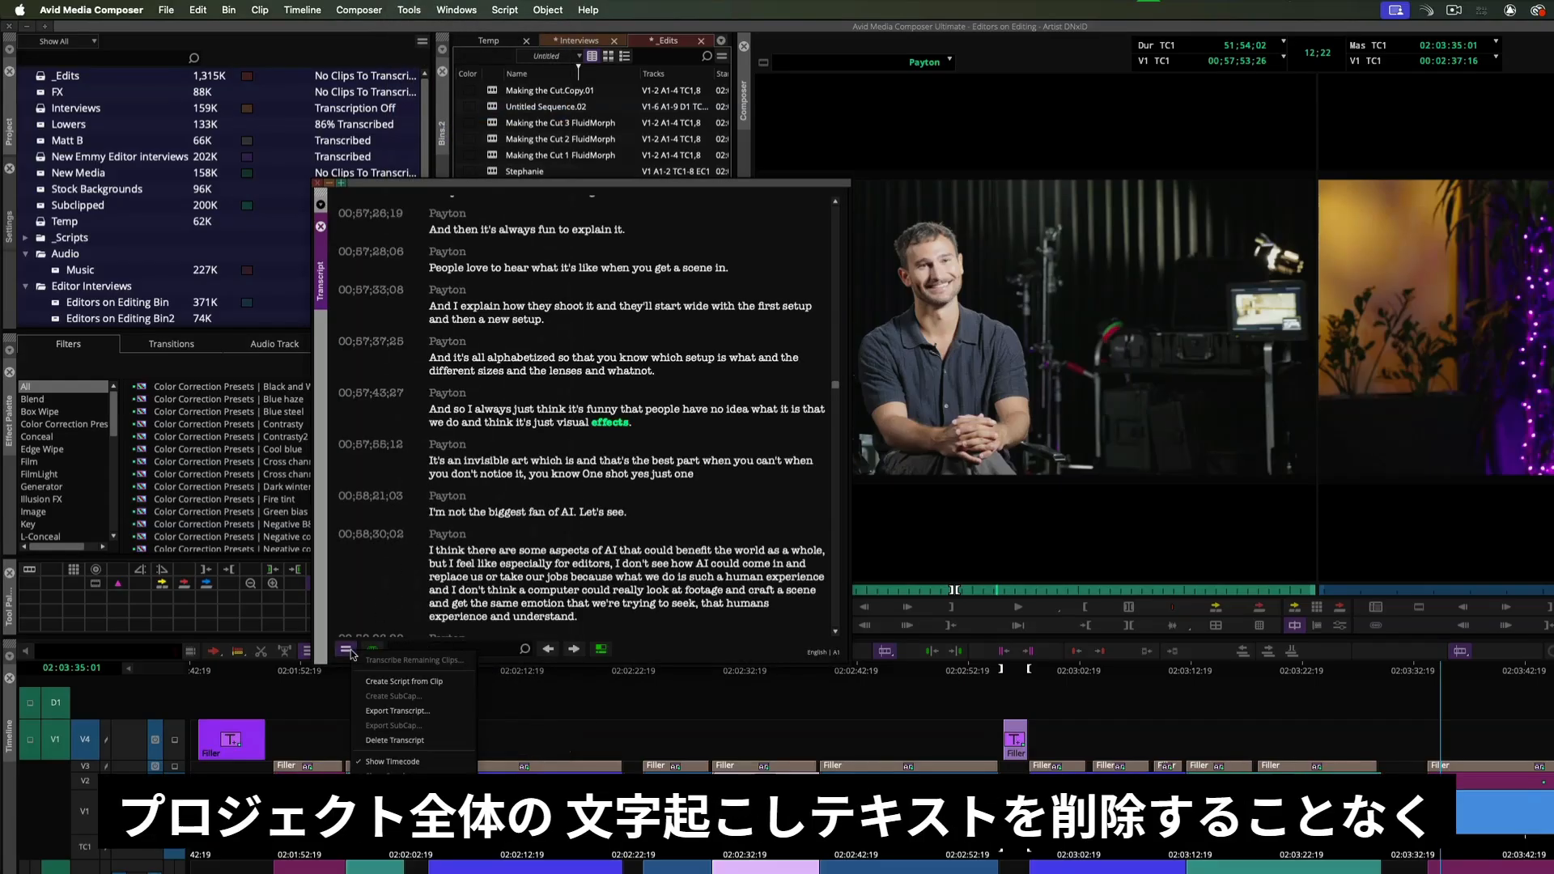
pyautogui.click(436, 741)
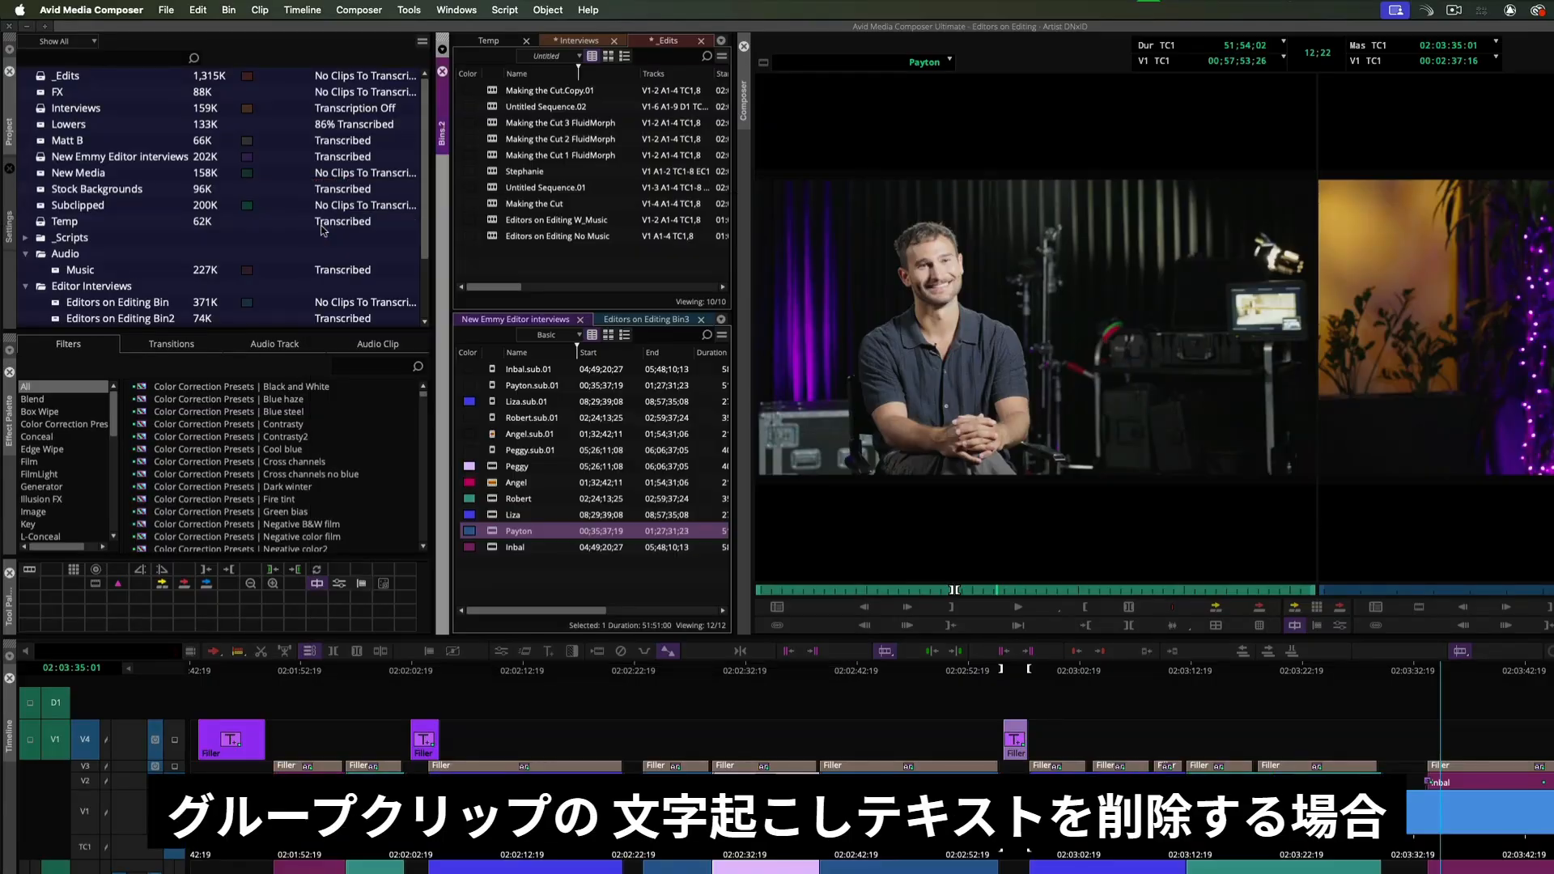
# - Open Transcript Settings for the selected bin clip and set the Language Hint to English (English)
pyautogui.rightClick(510, 516)
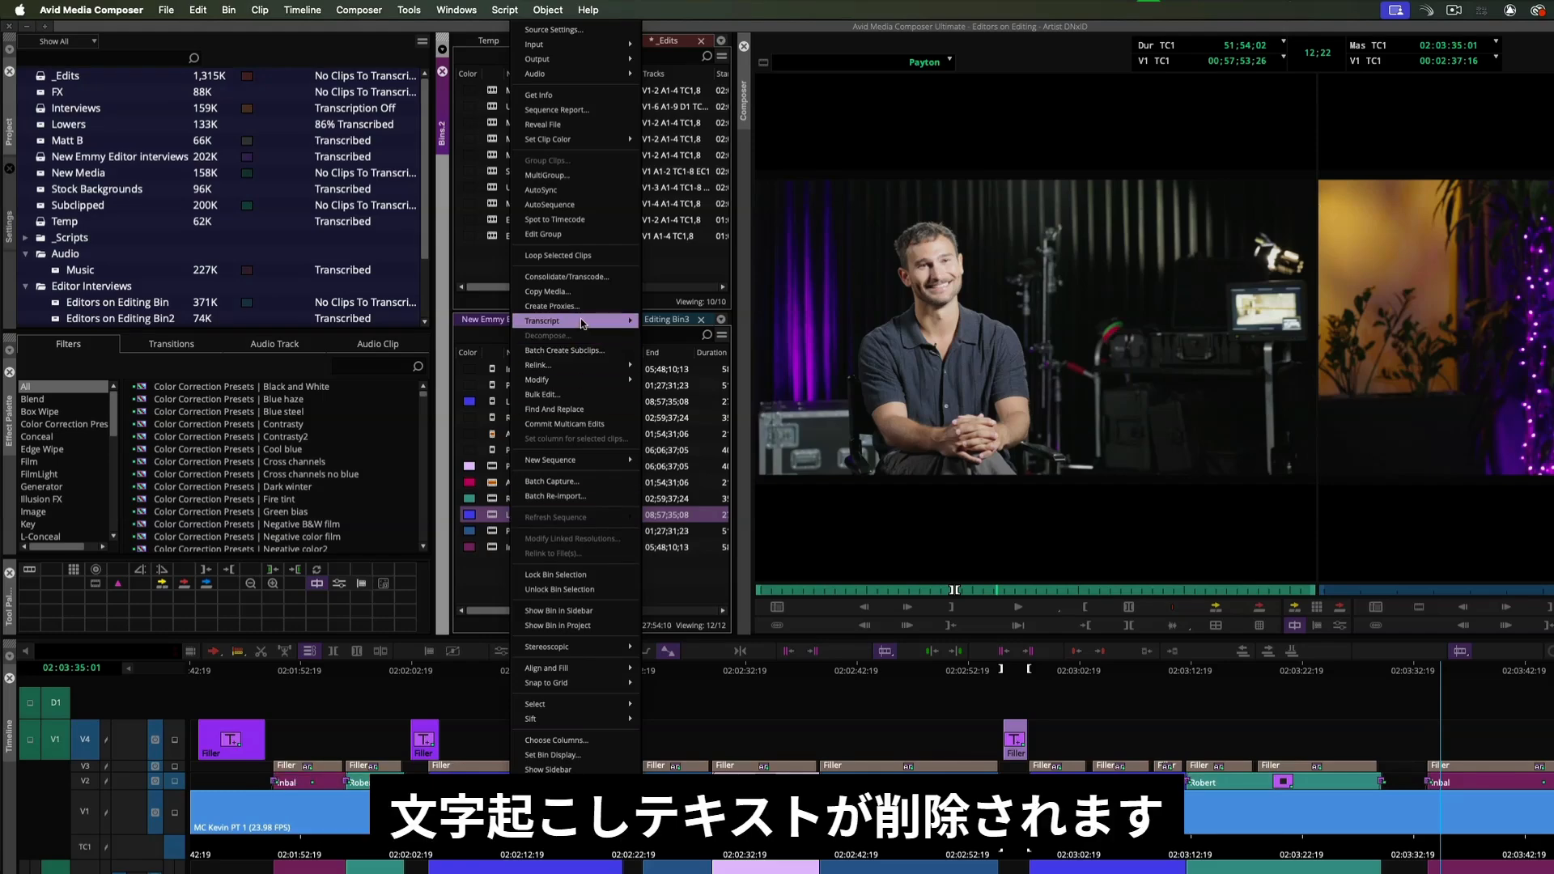
pyautogui.moveTo(583, 322)
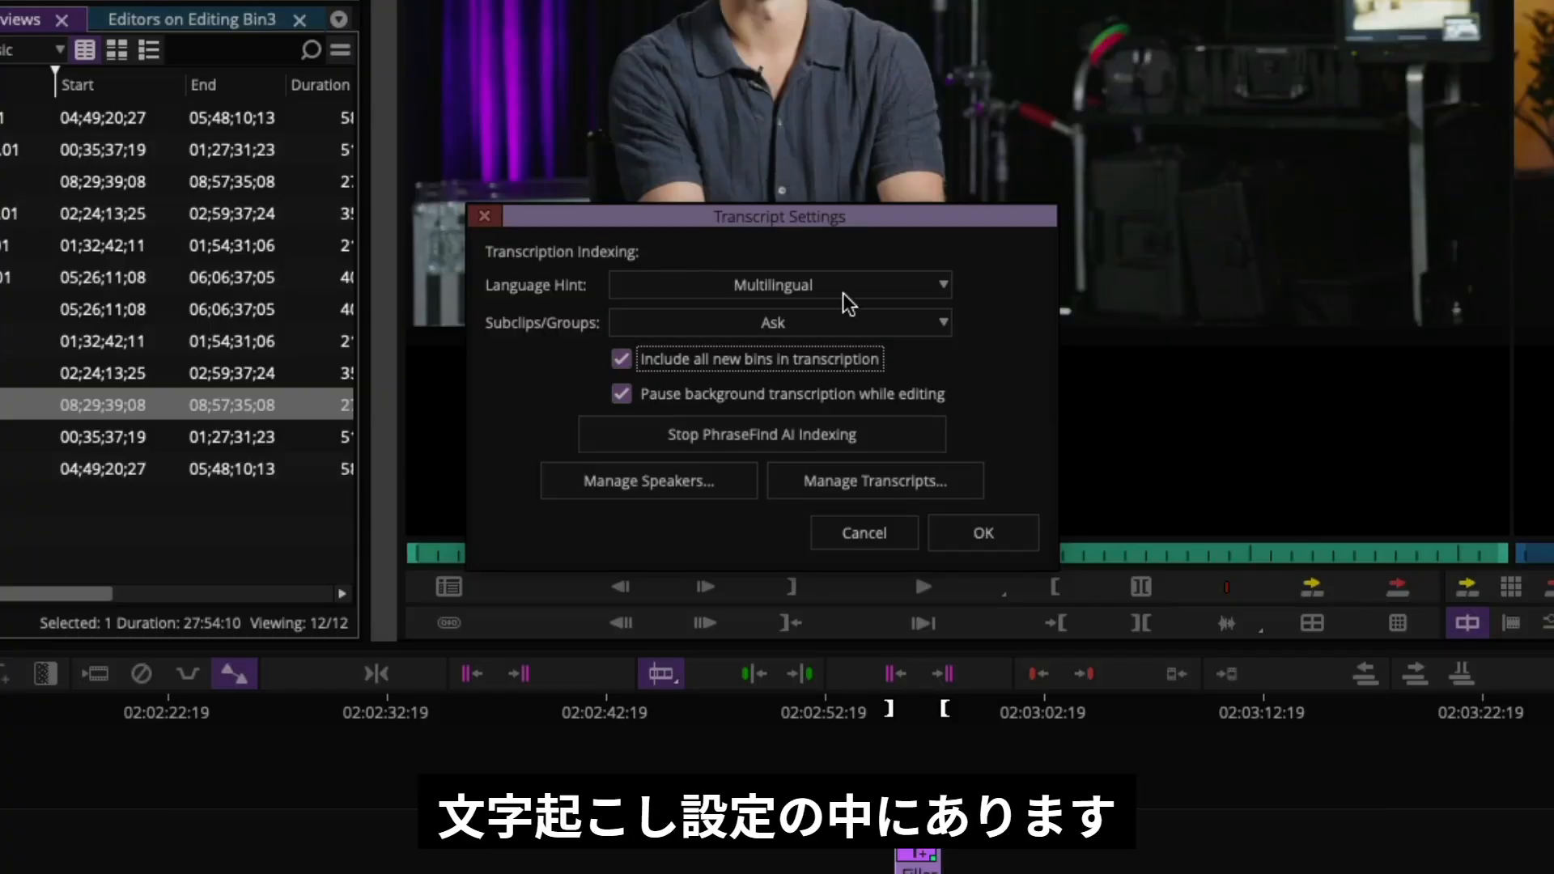
pyautogui.click(907, 291)
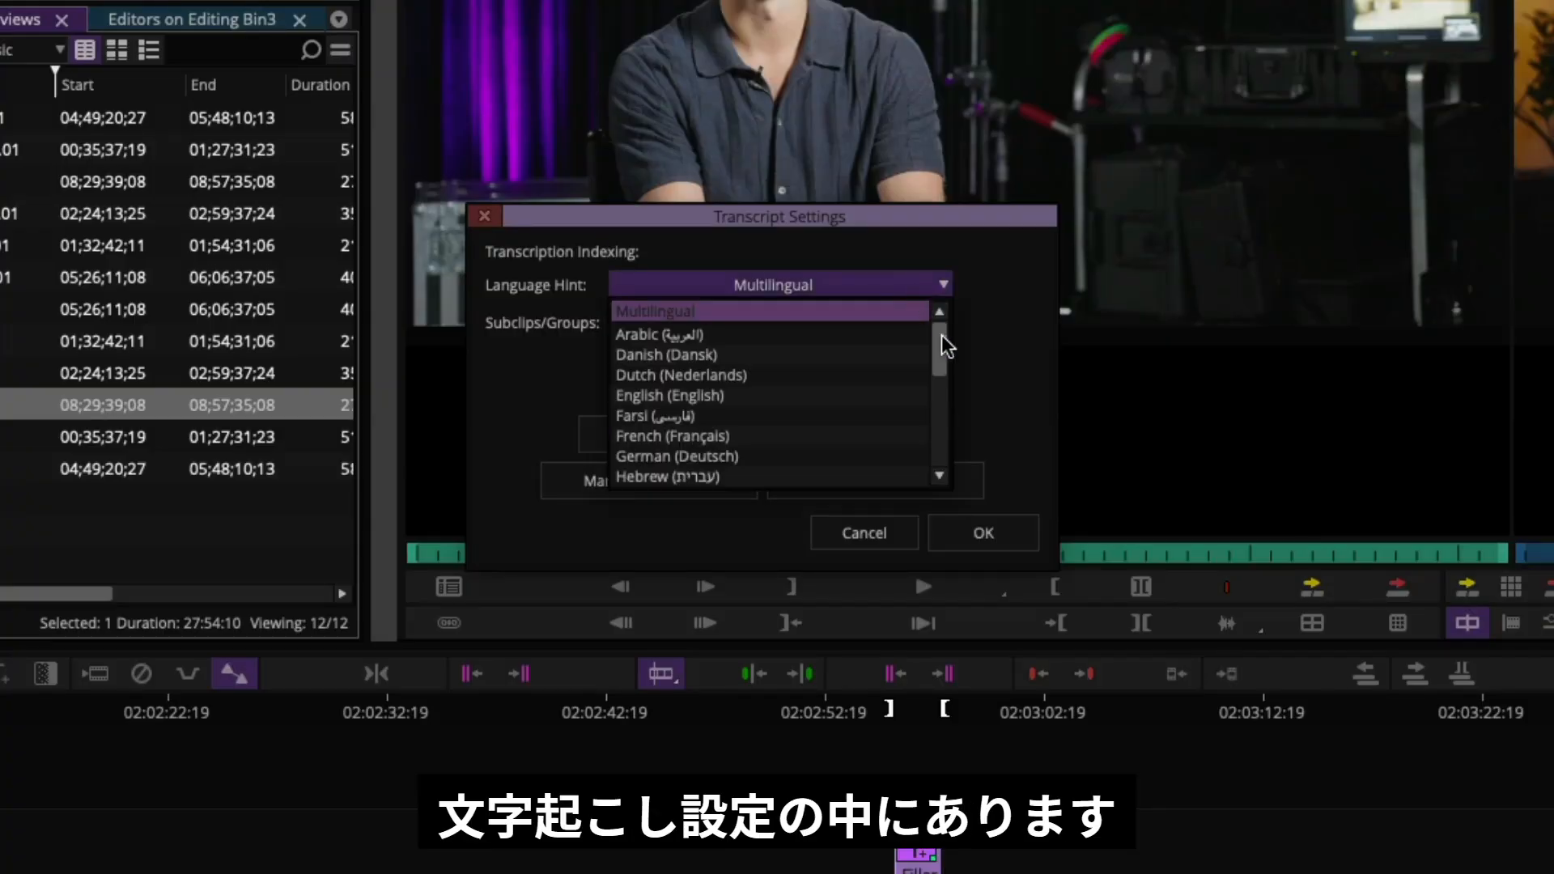
pyautogui.moveTo(941, 335)
pyautogui.mouseDown()
pyautogui.moveTo(940, 432)
pyautogui.moveTo(941, 323)
pyautogui.mouseUp()
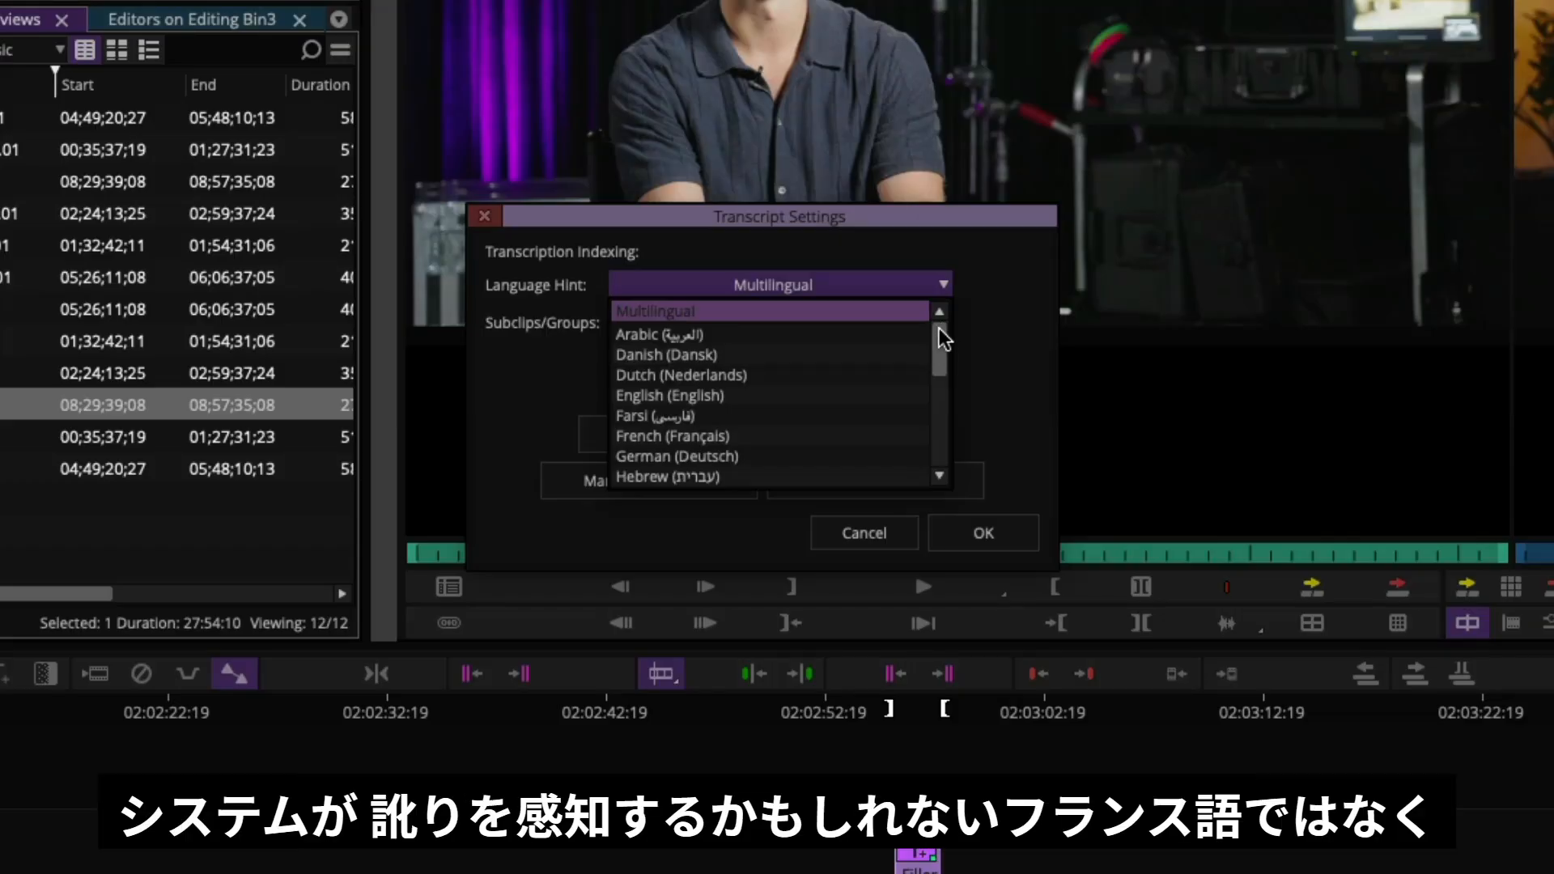
pyautogui.click(846, 399)
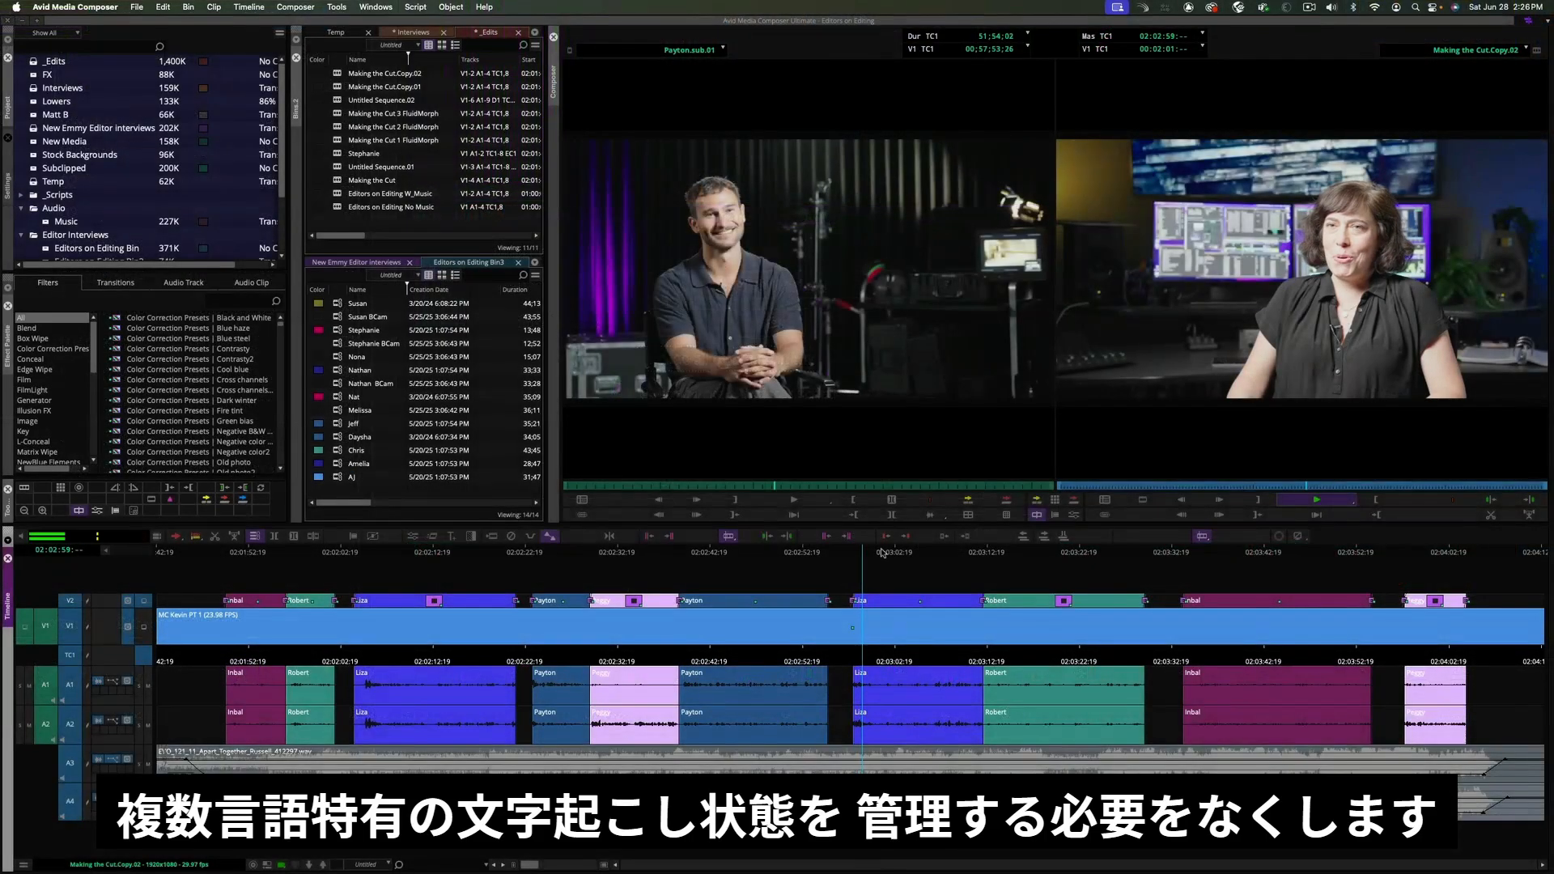
# - Open the sequence's transcript and select the passage from 'What I love about what we do' to 'on the voice'
pyautogui.press('space')
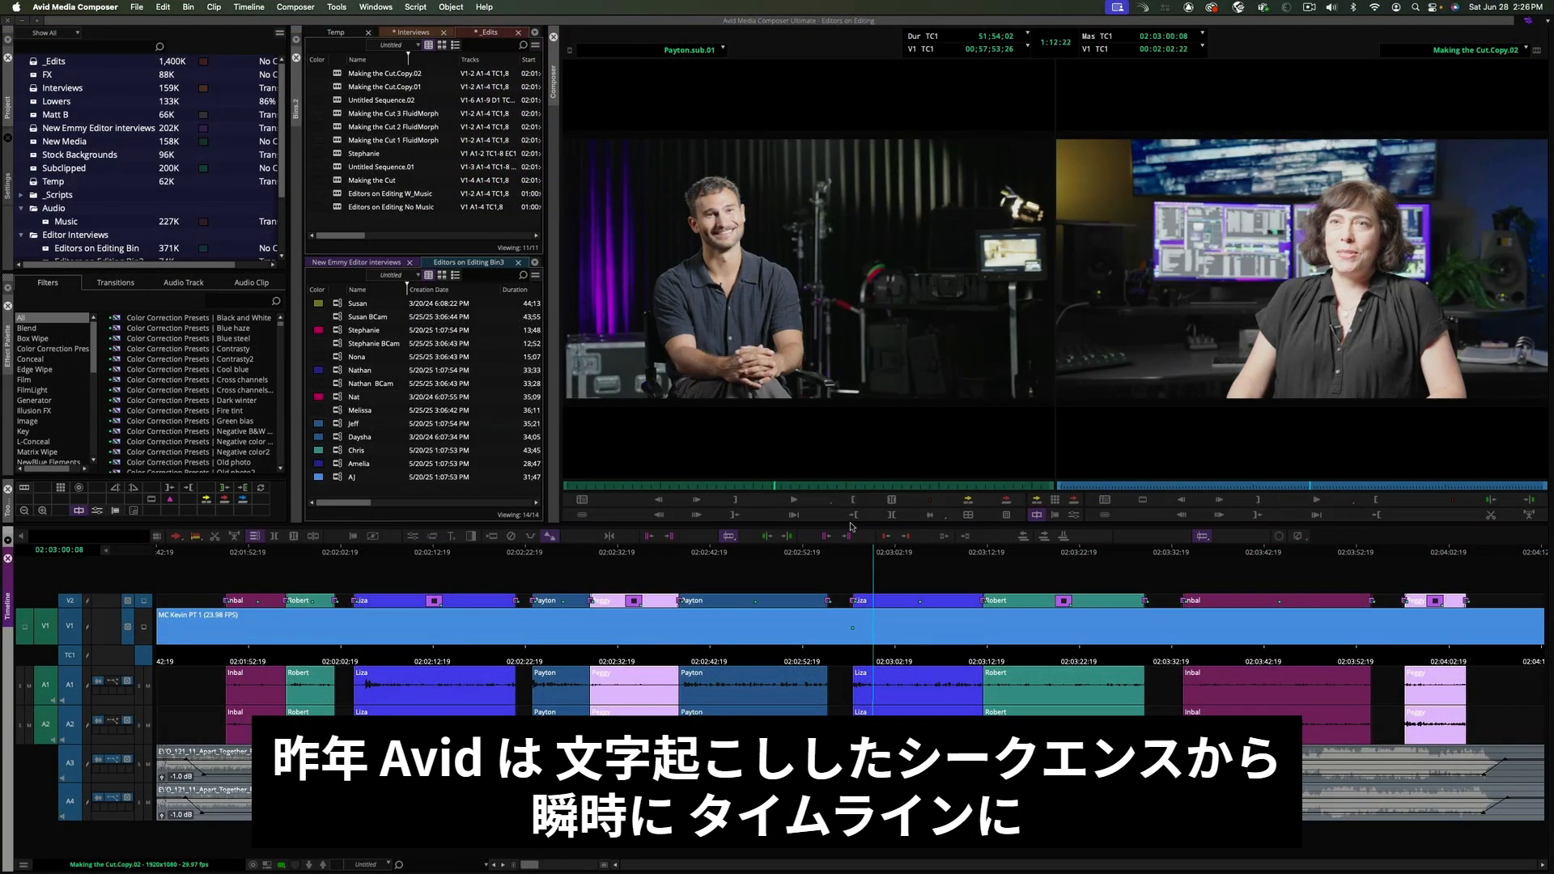
pyautogui.rightClick(332, 33)
pyautogui.click(357, 88)
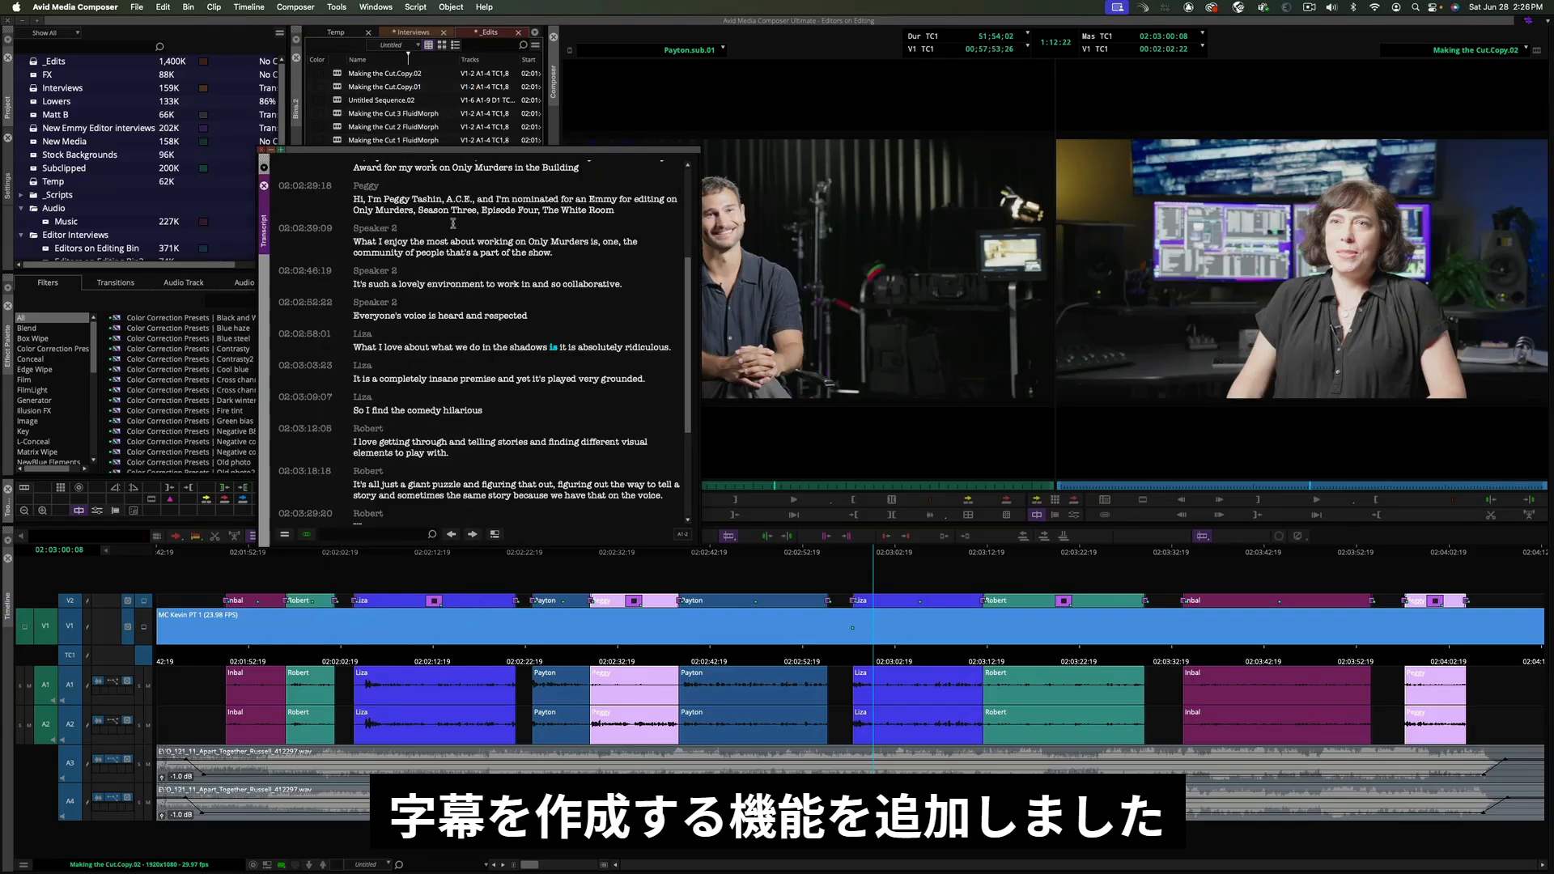
pyautogui.click(364, 347)
pyautogui.moveTo(353, 348); pyautogui.dragTo(664, 497)
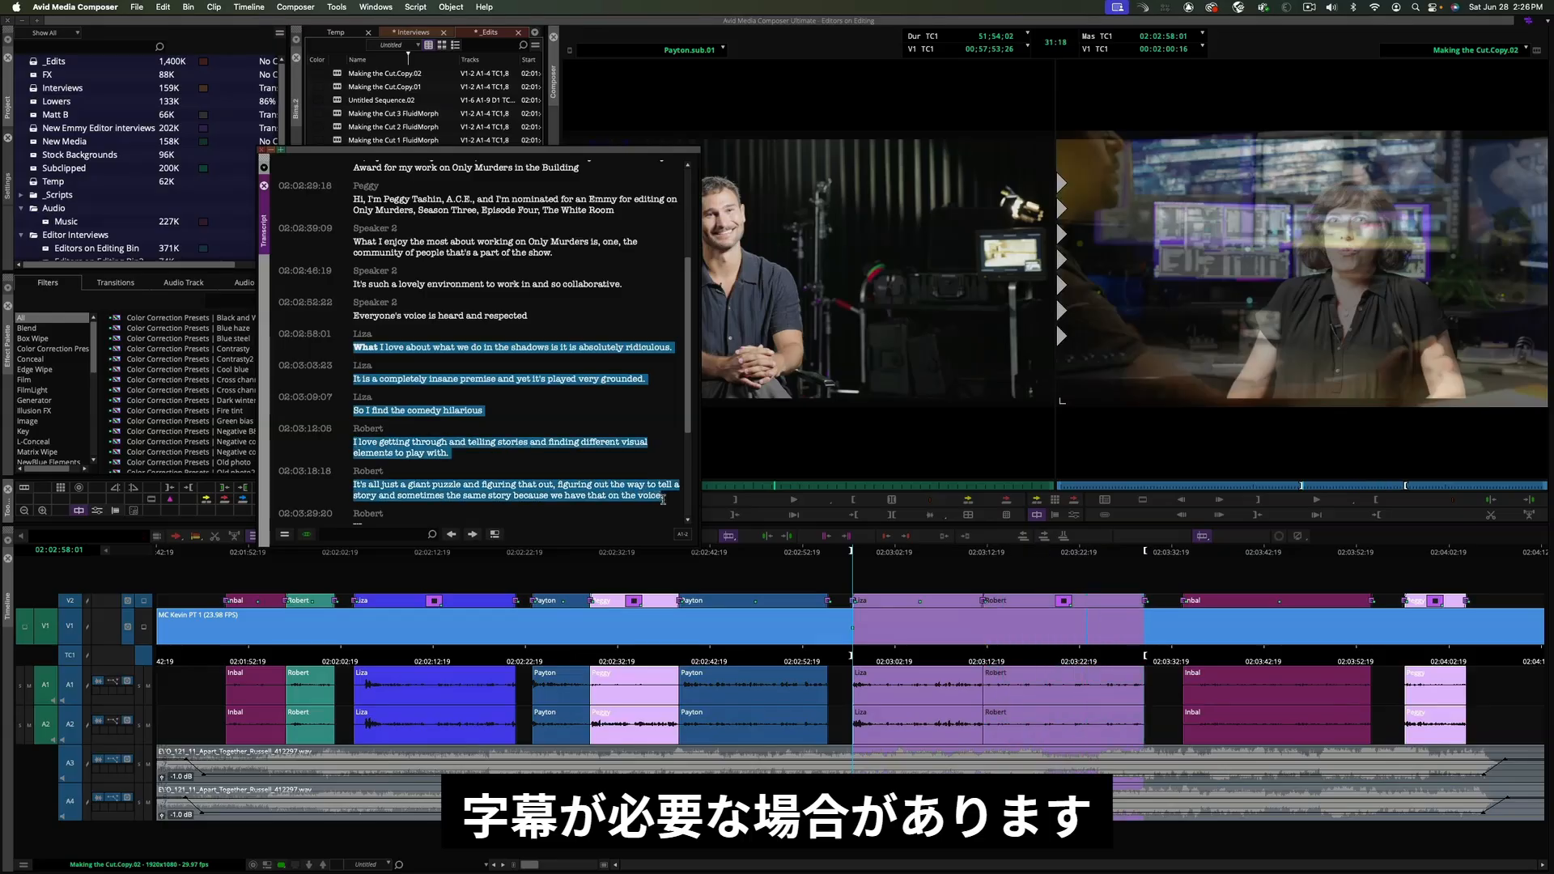
# - Create a SubCap for the marked section of the transcript with Use Marks enabled
pyautogui.click(285, 535)
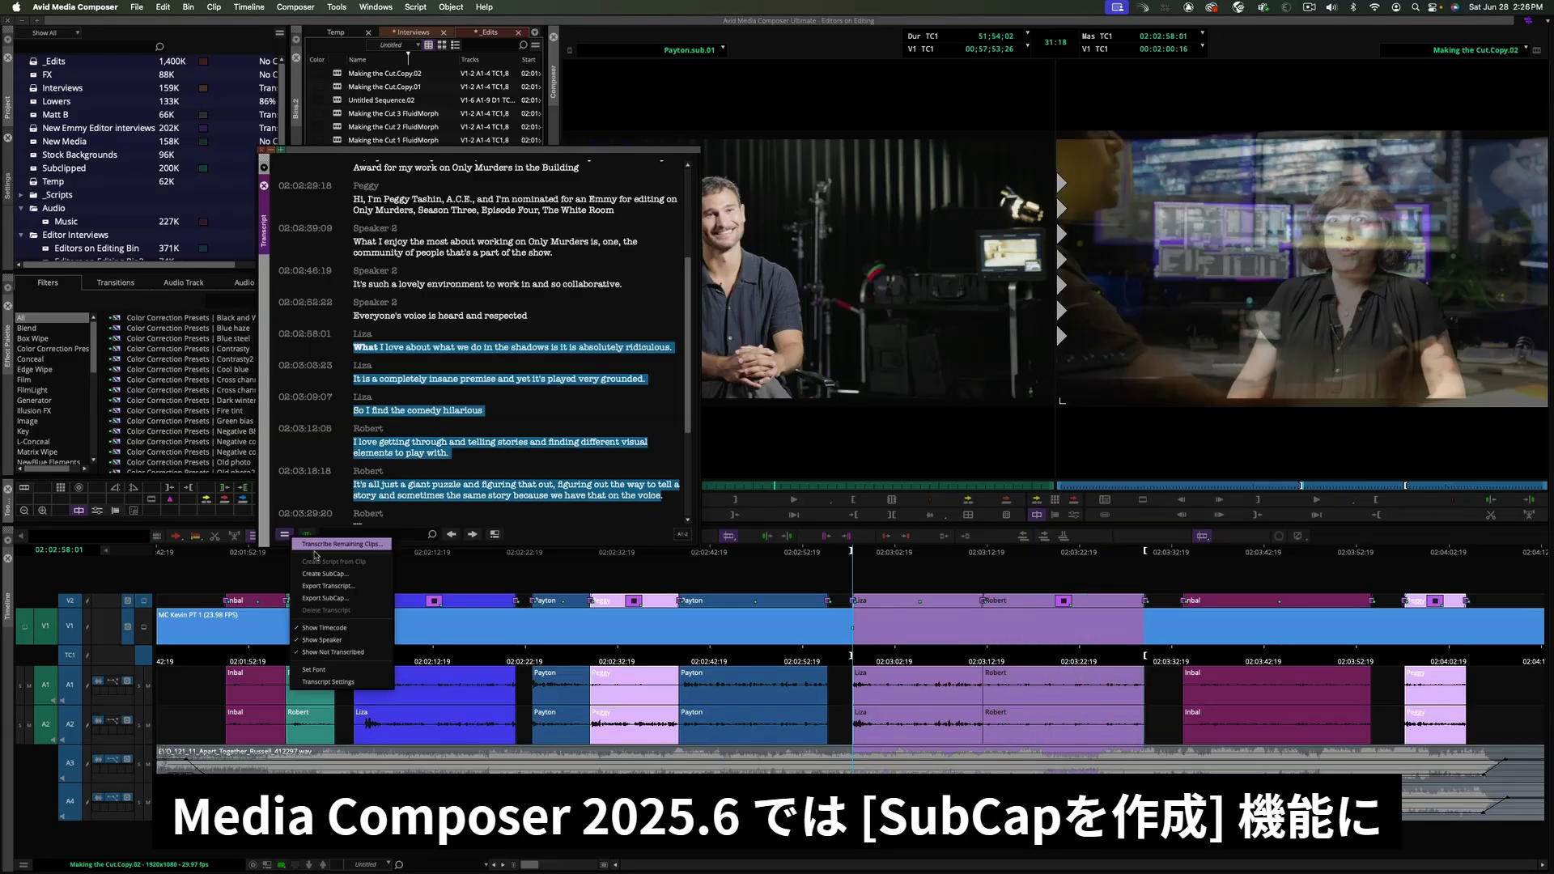
pyautogui.click(355, 574)
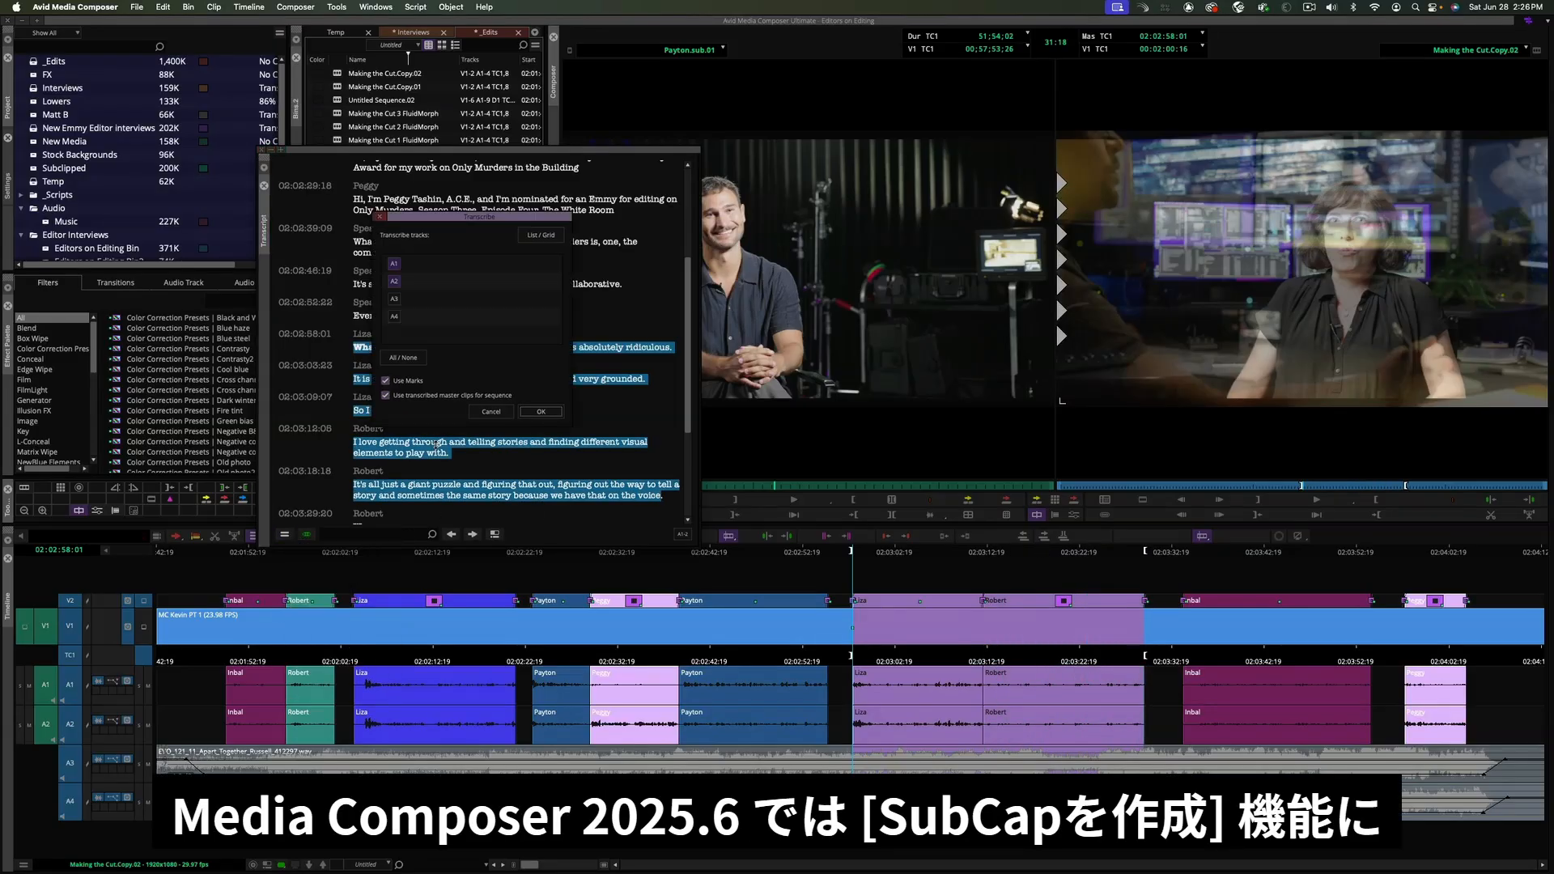
pyautogui.click(387, 381)
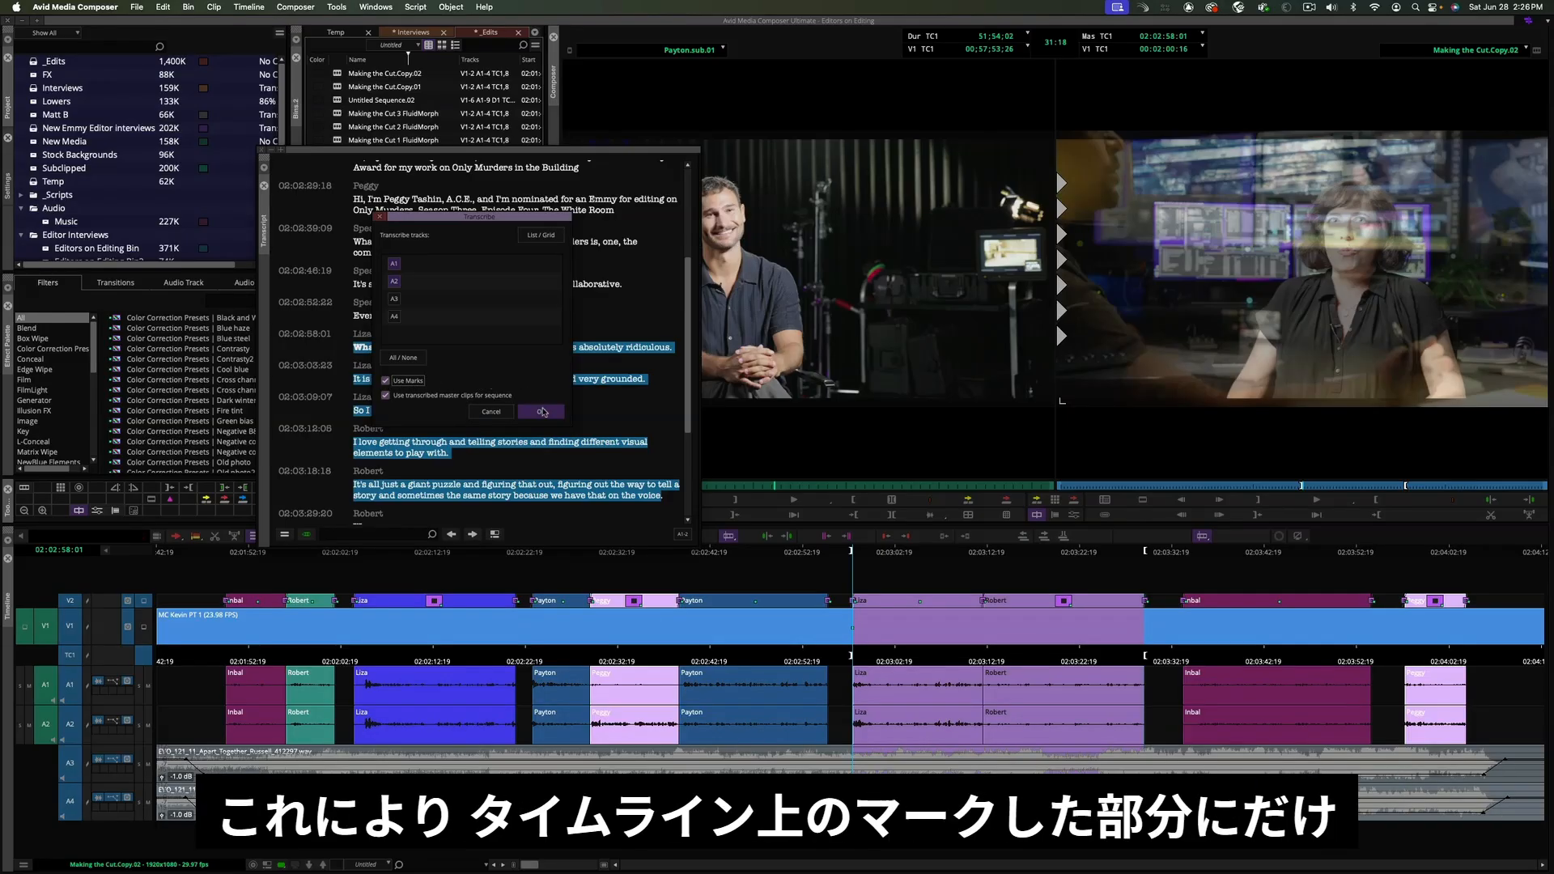
pyautogui.click(542, 412)
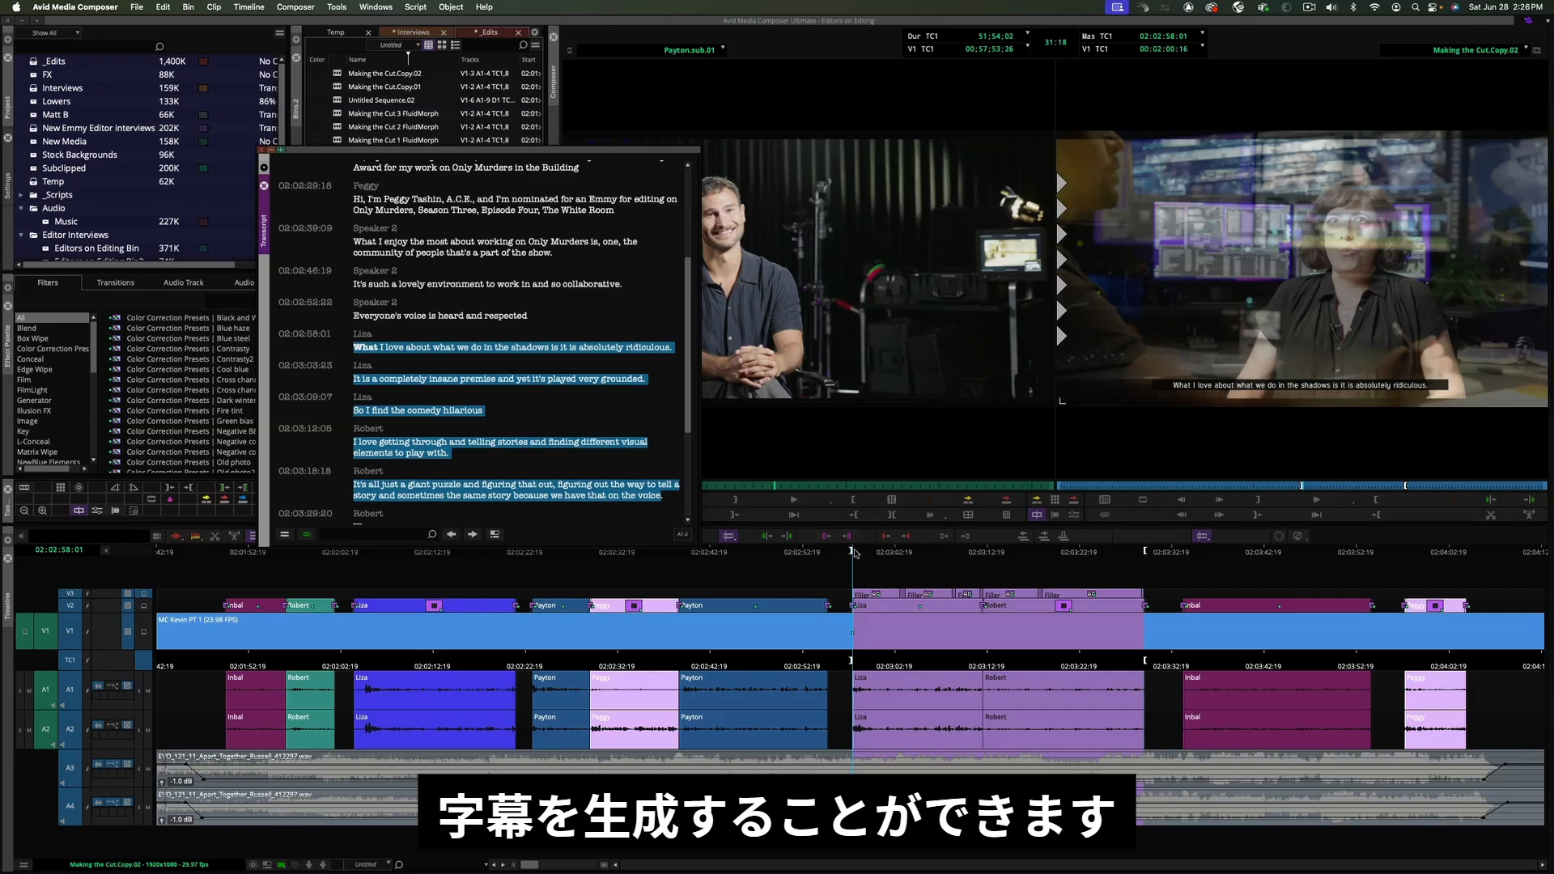
# - Play back the sequence to review the created SubCaps
pyautogui.press('space')
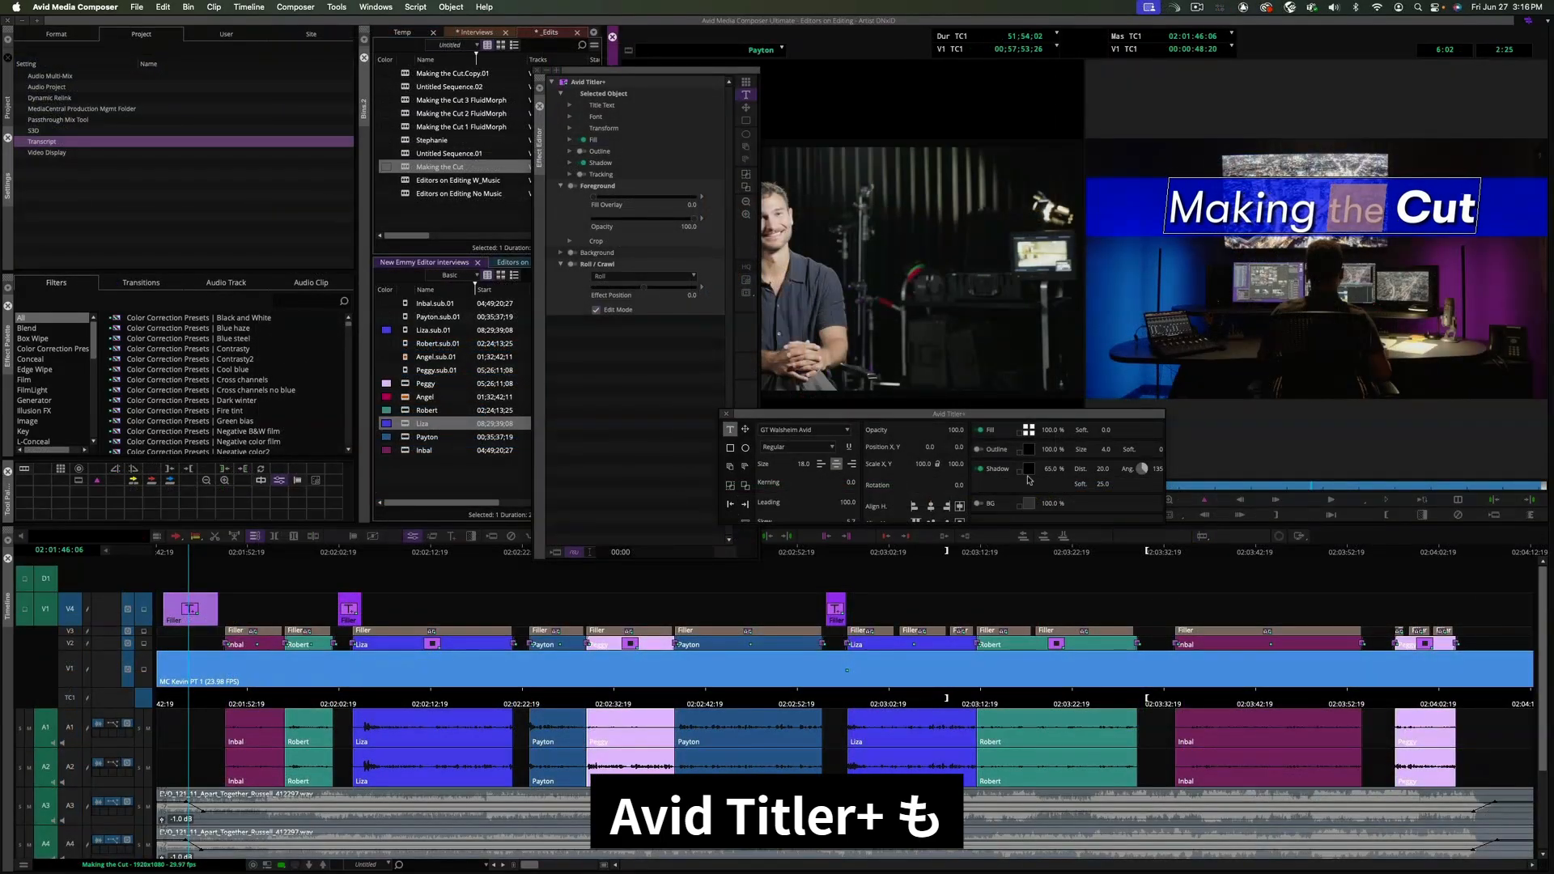
# - Enable Title Text as timeline clip text so title names appear on their title segments
pyautogui.click(1245, 316)
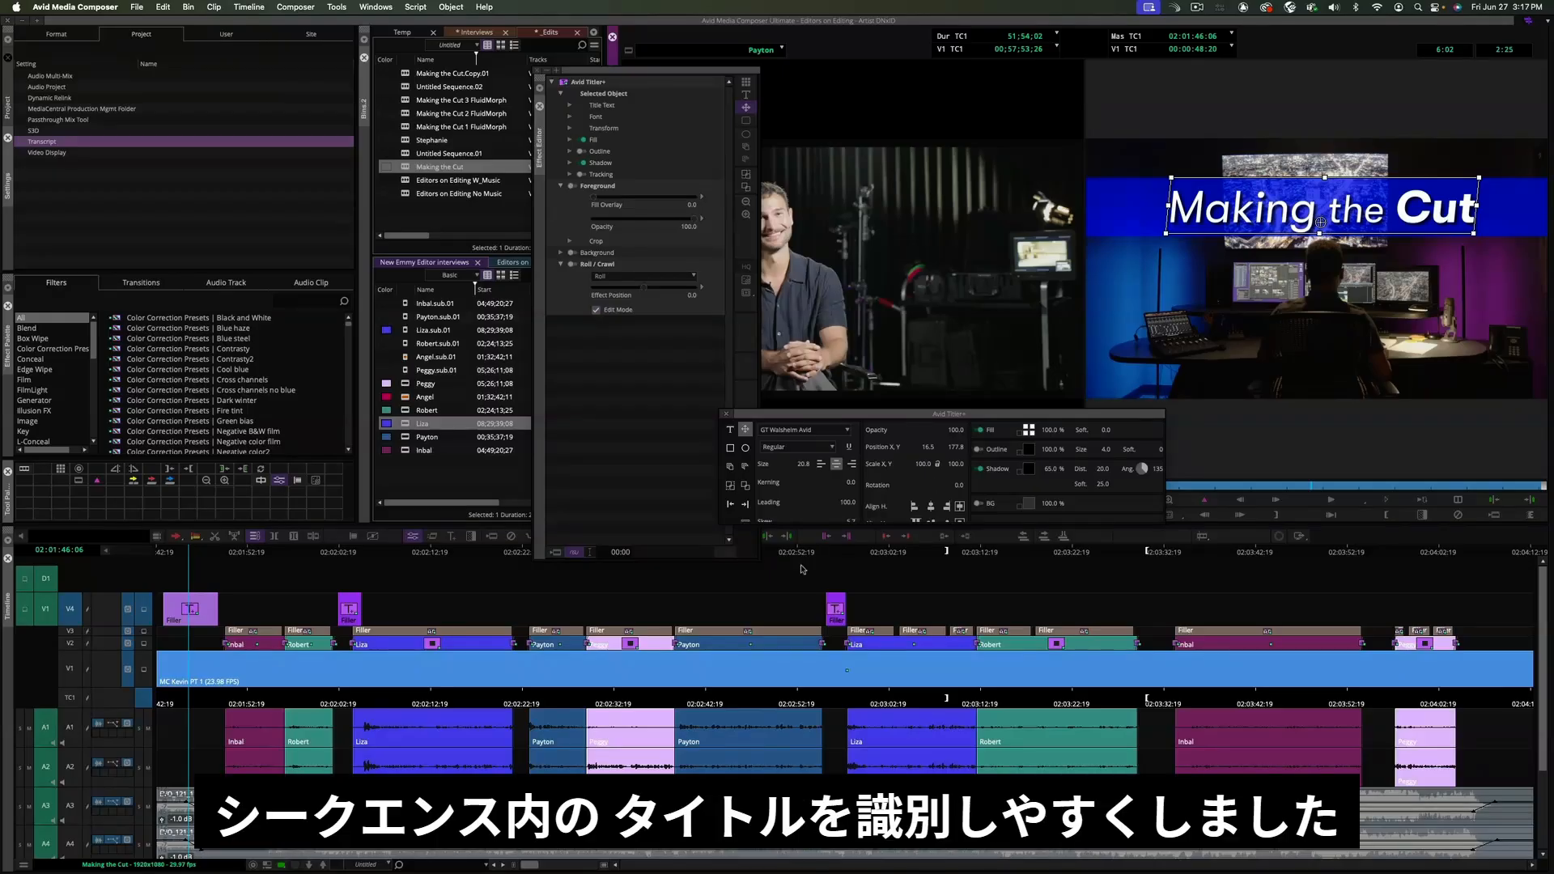
pyautogui.moveTo(528, 866); pyautogui.dragTo(565, 866)
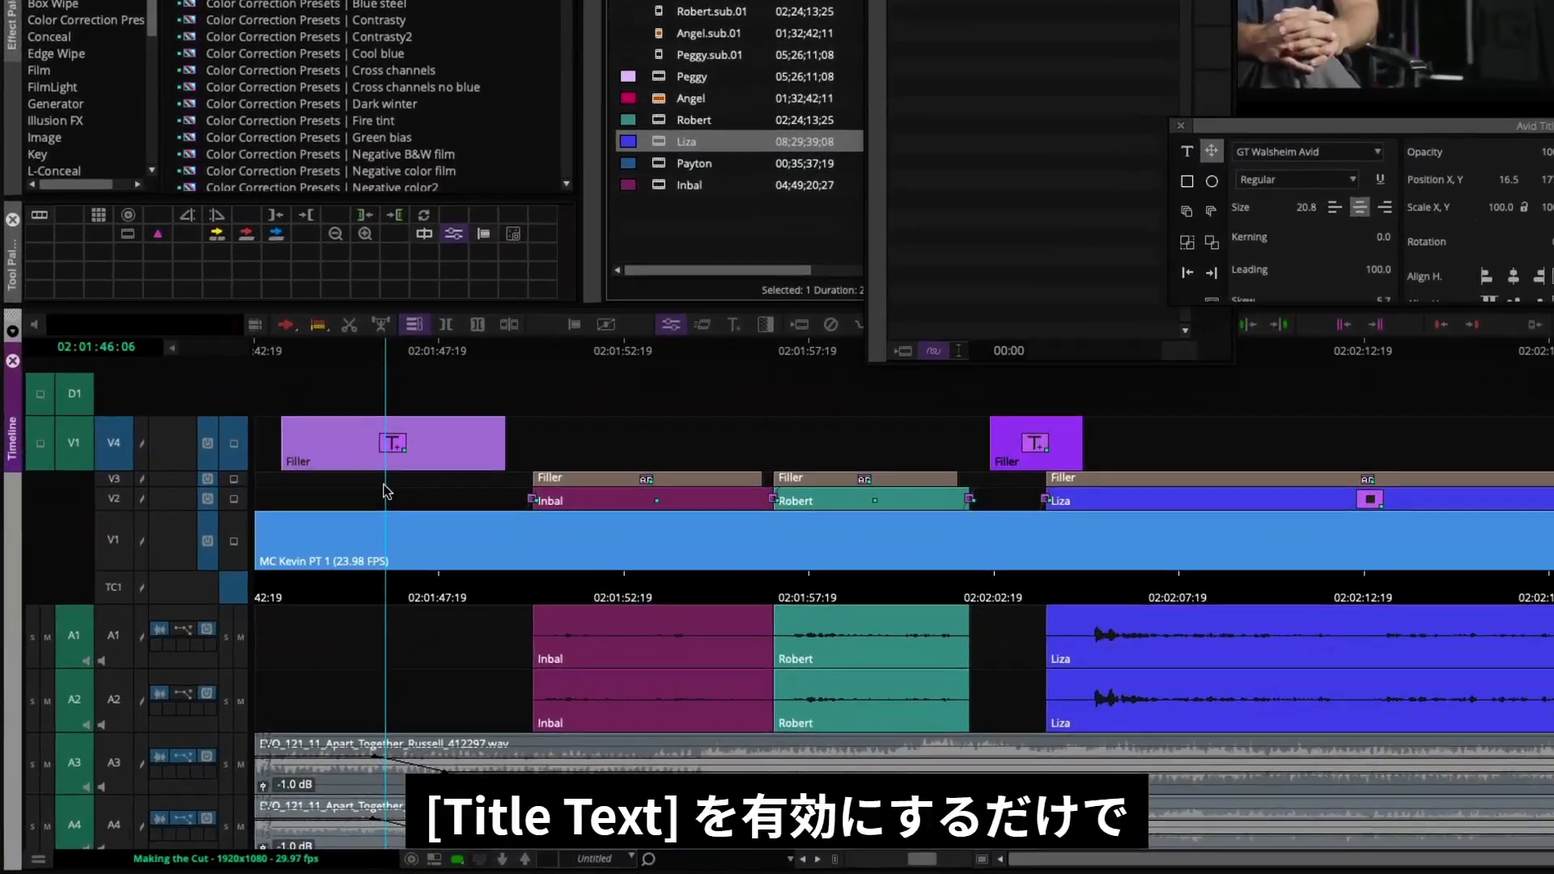
pyautogui.click(38, 860)
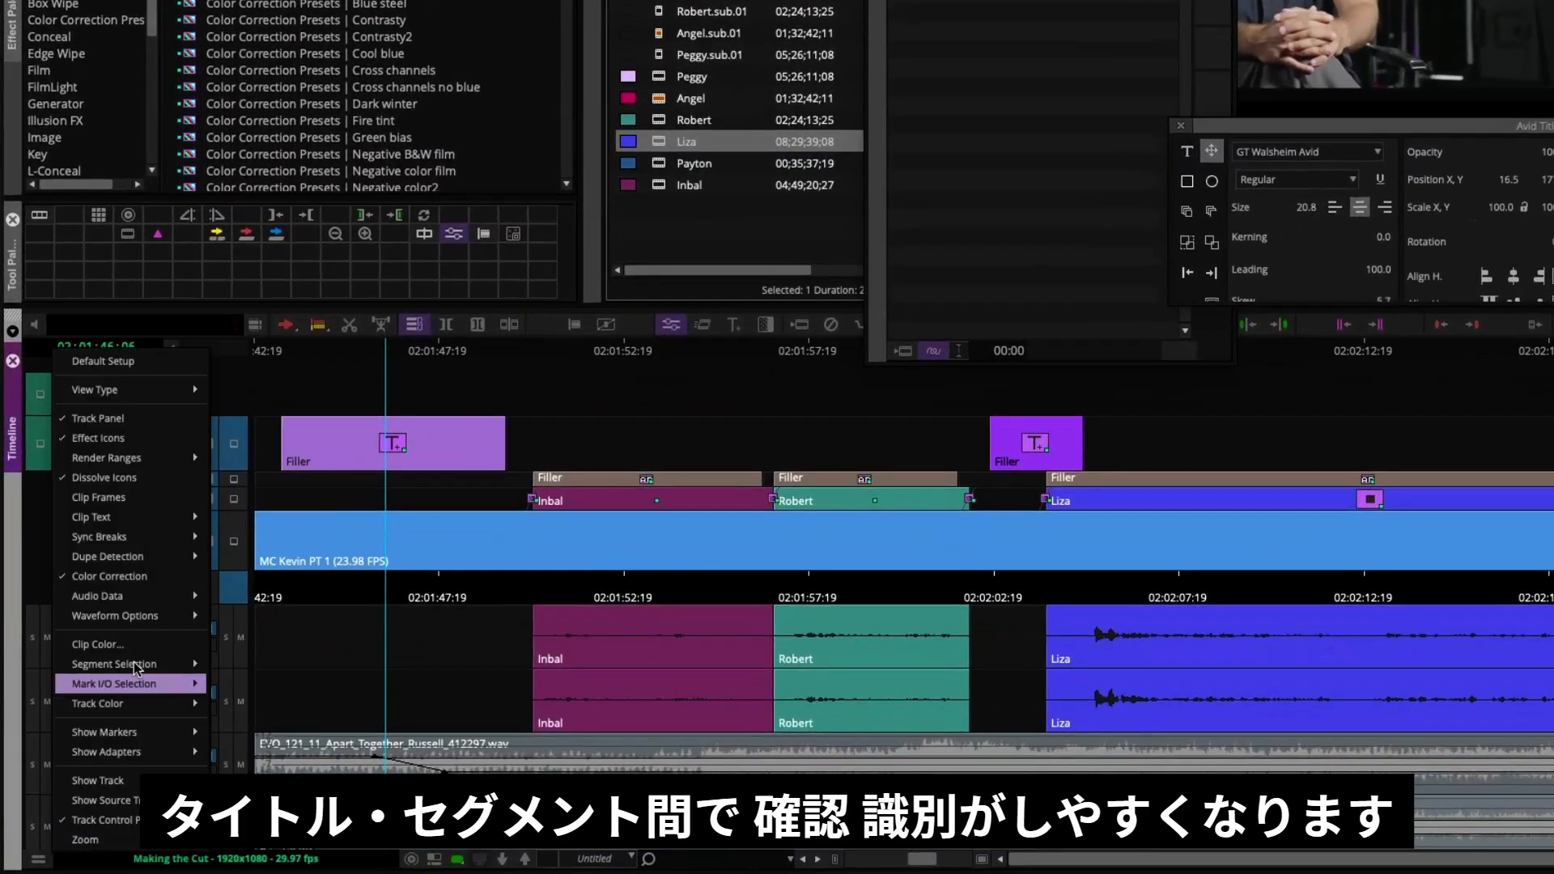
pyautogui.moveTo(149, 525)
pyautogui.click(269, 559)
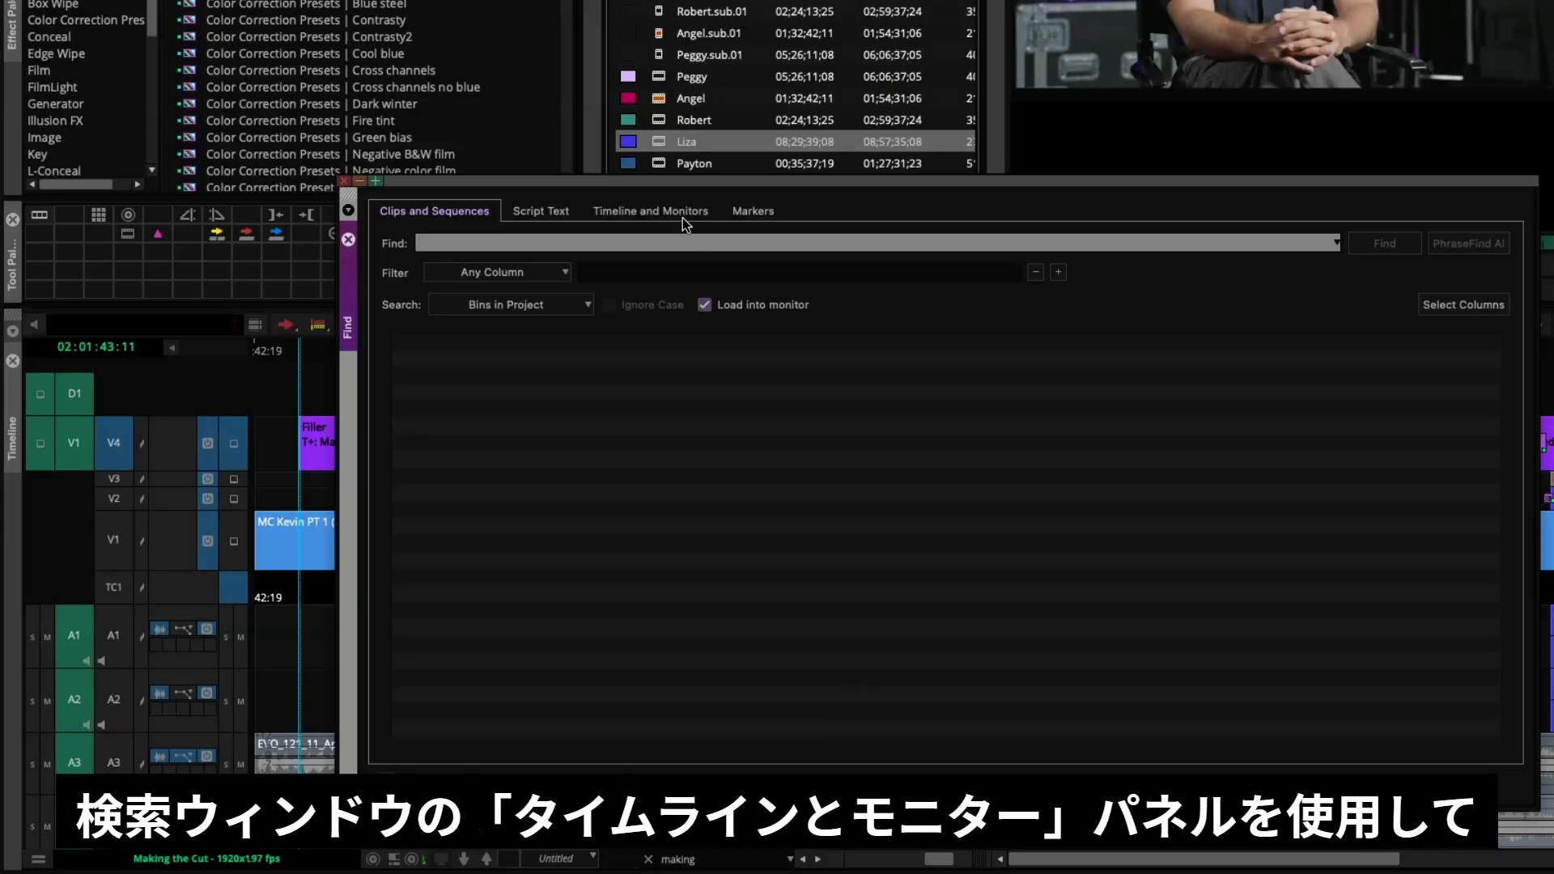
# - Search the timeline's title text for 'making' and step through the matching title segments
pyautogui.click(682, 213)
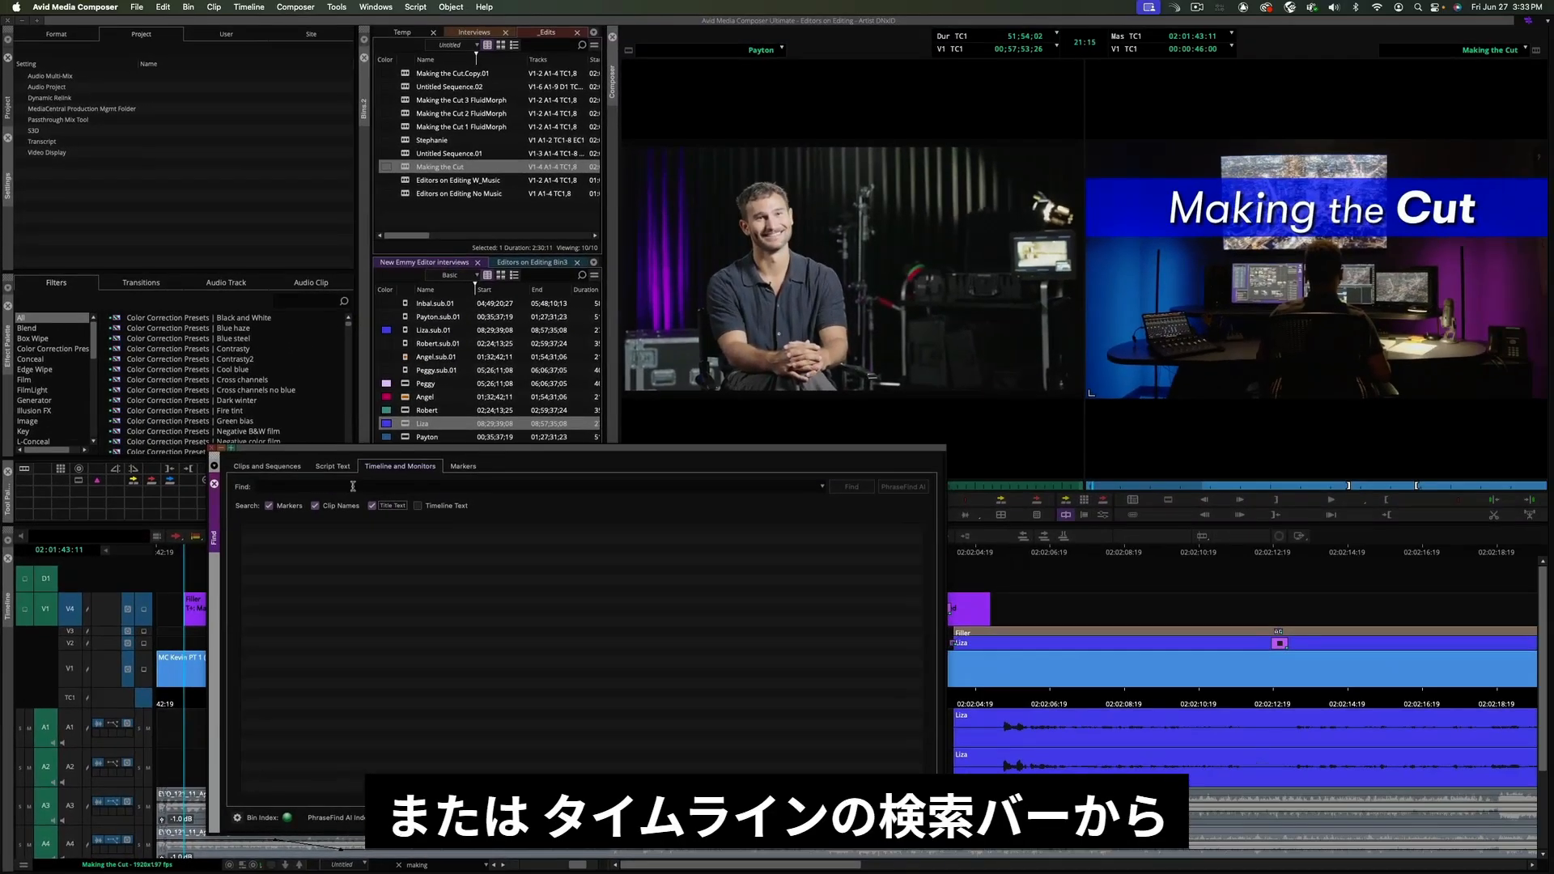
pyautogui.click(353, 486)
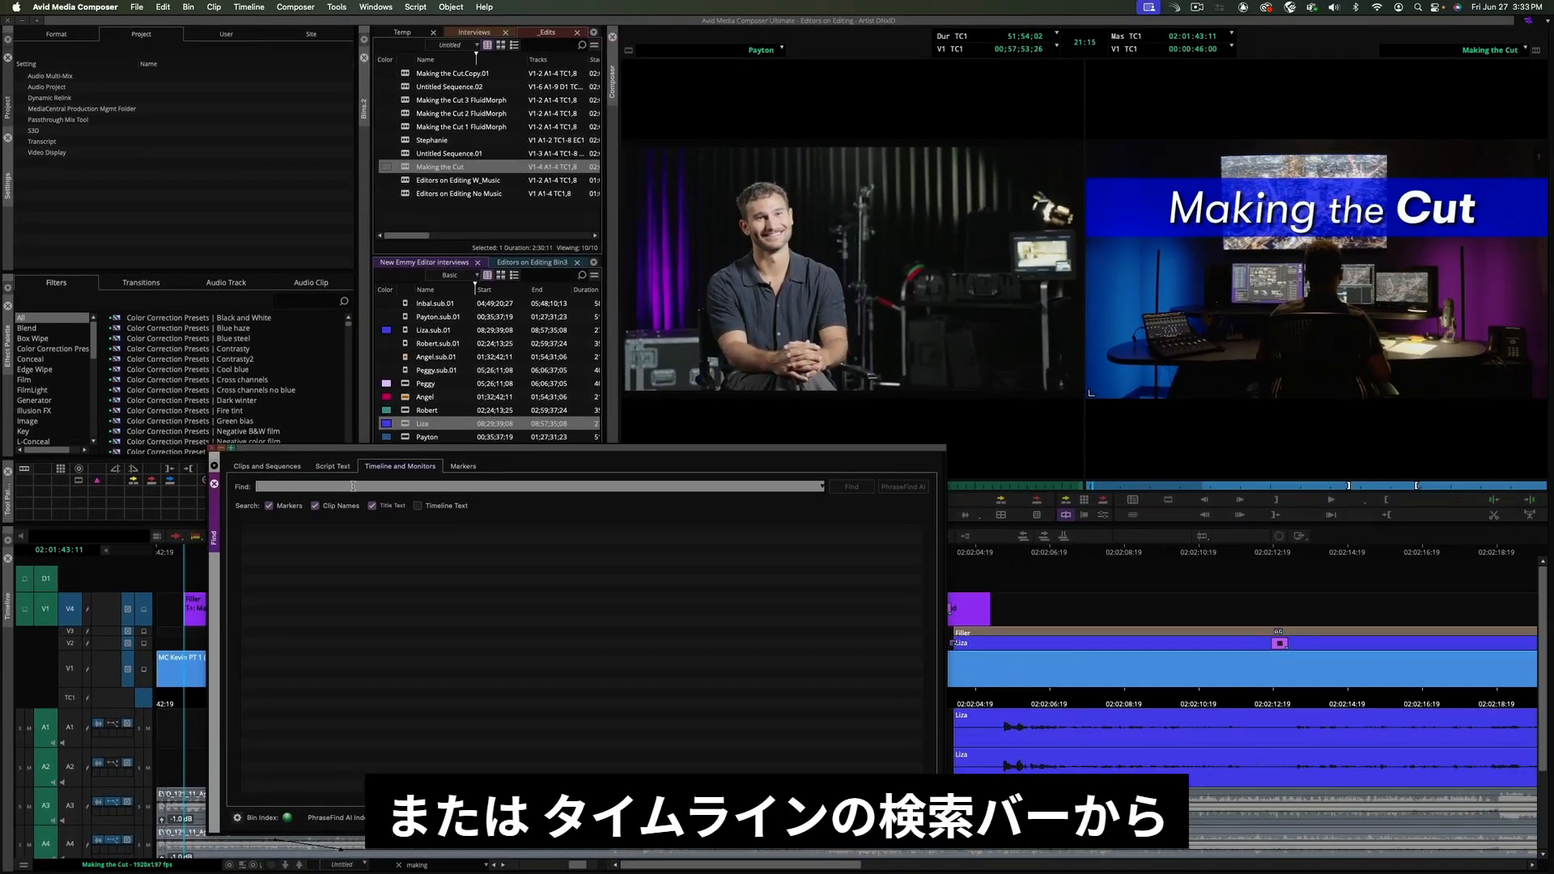
pyautogui.press('Return')
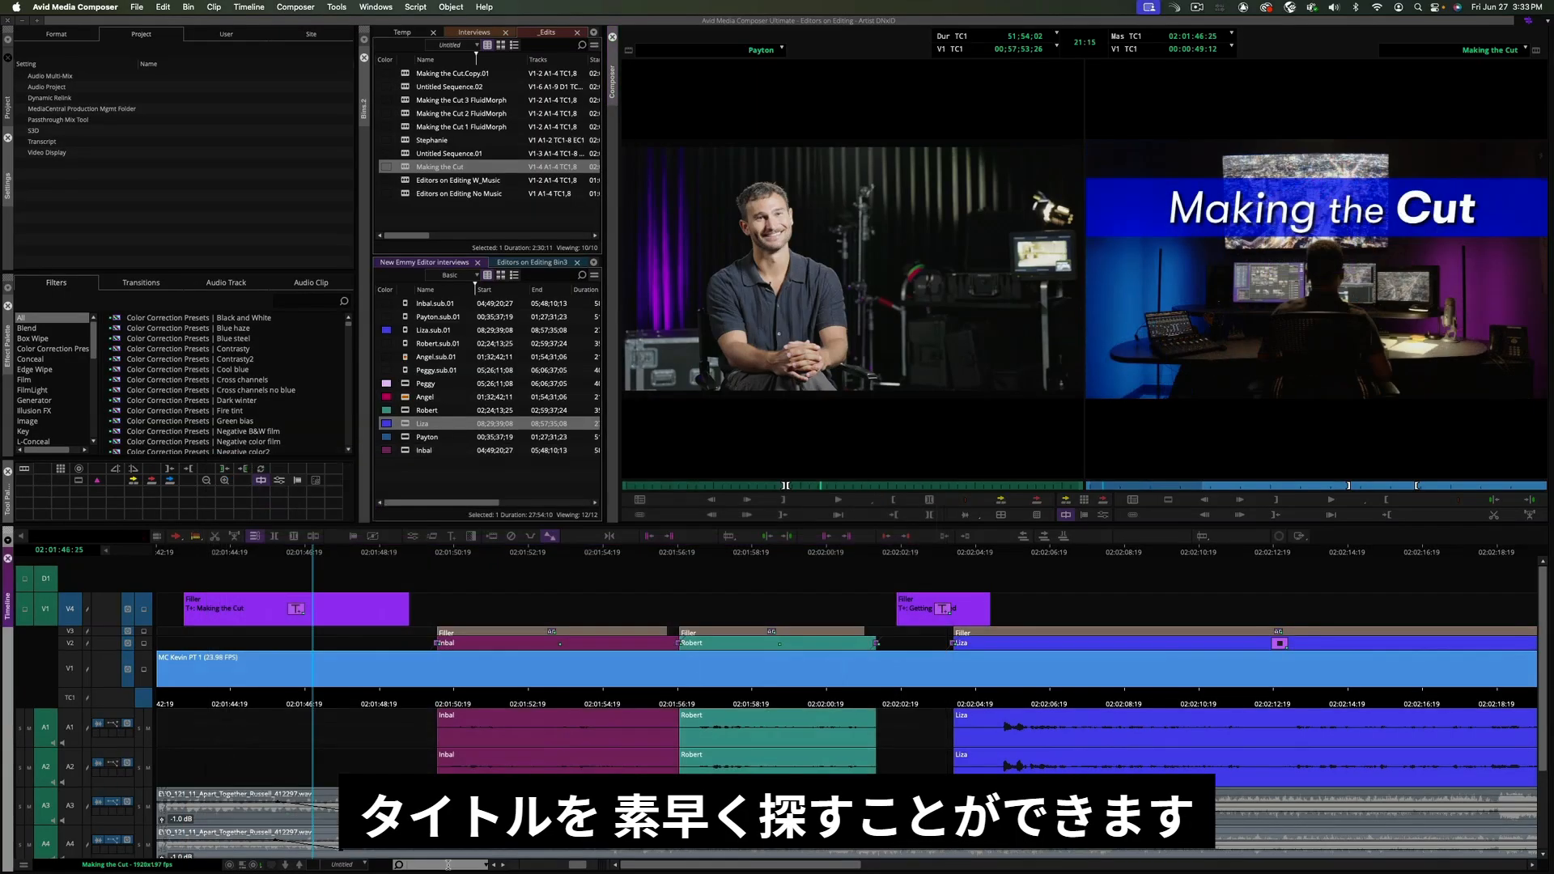
pyautogui.press('Return')
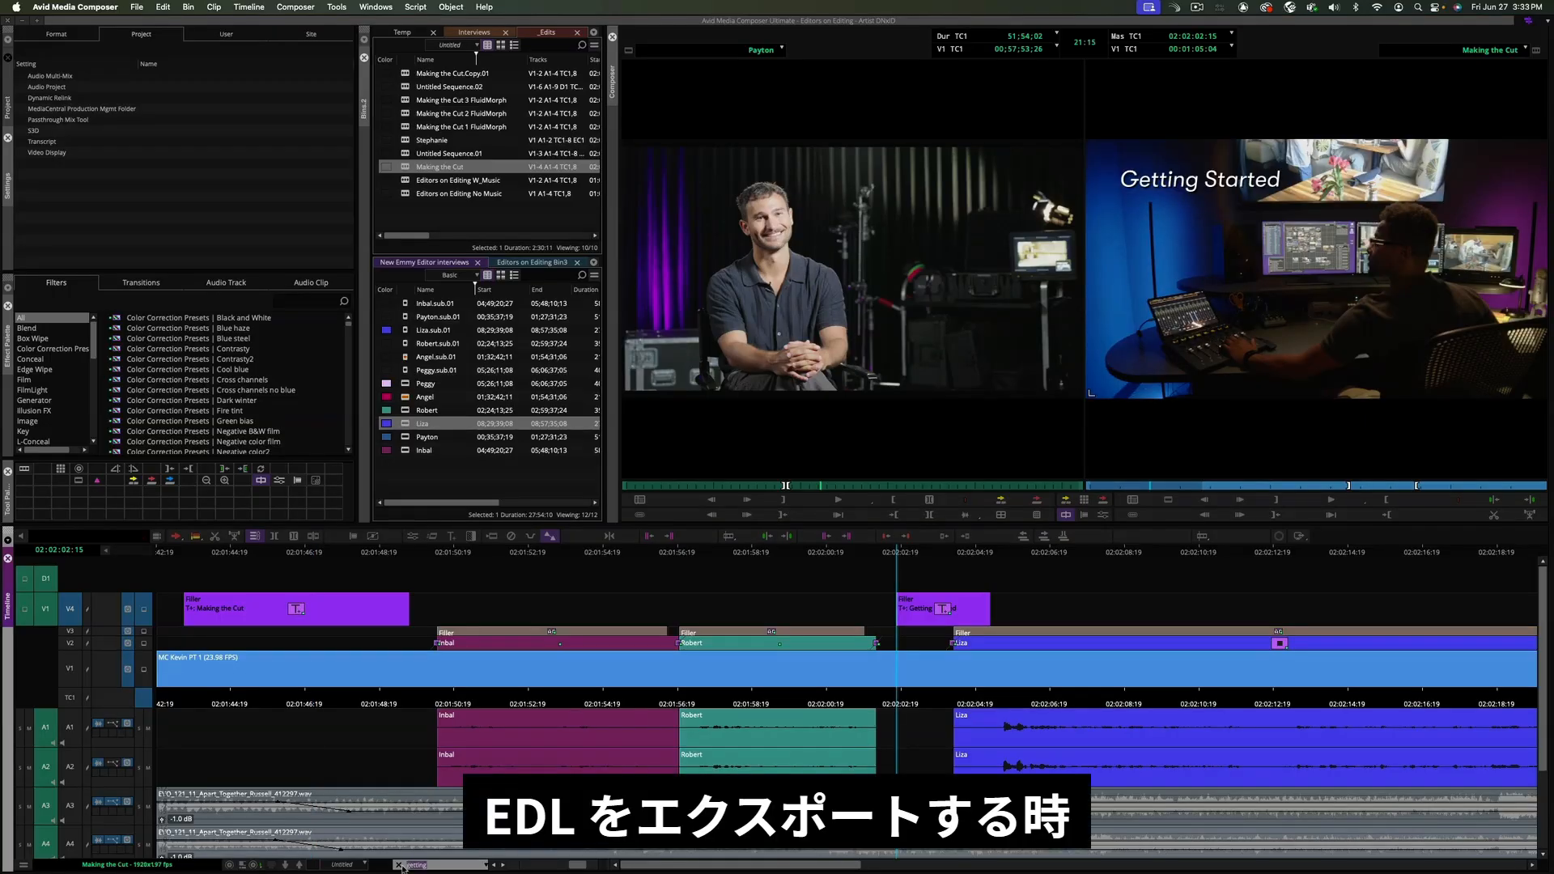
# - Open the List Tool, load the Making the Cut sequence, and preview the EDL with Title Text included
pyautogui.write('g')
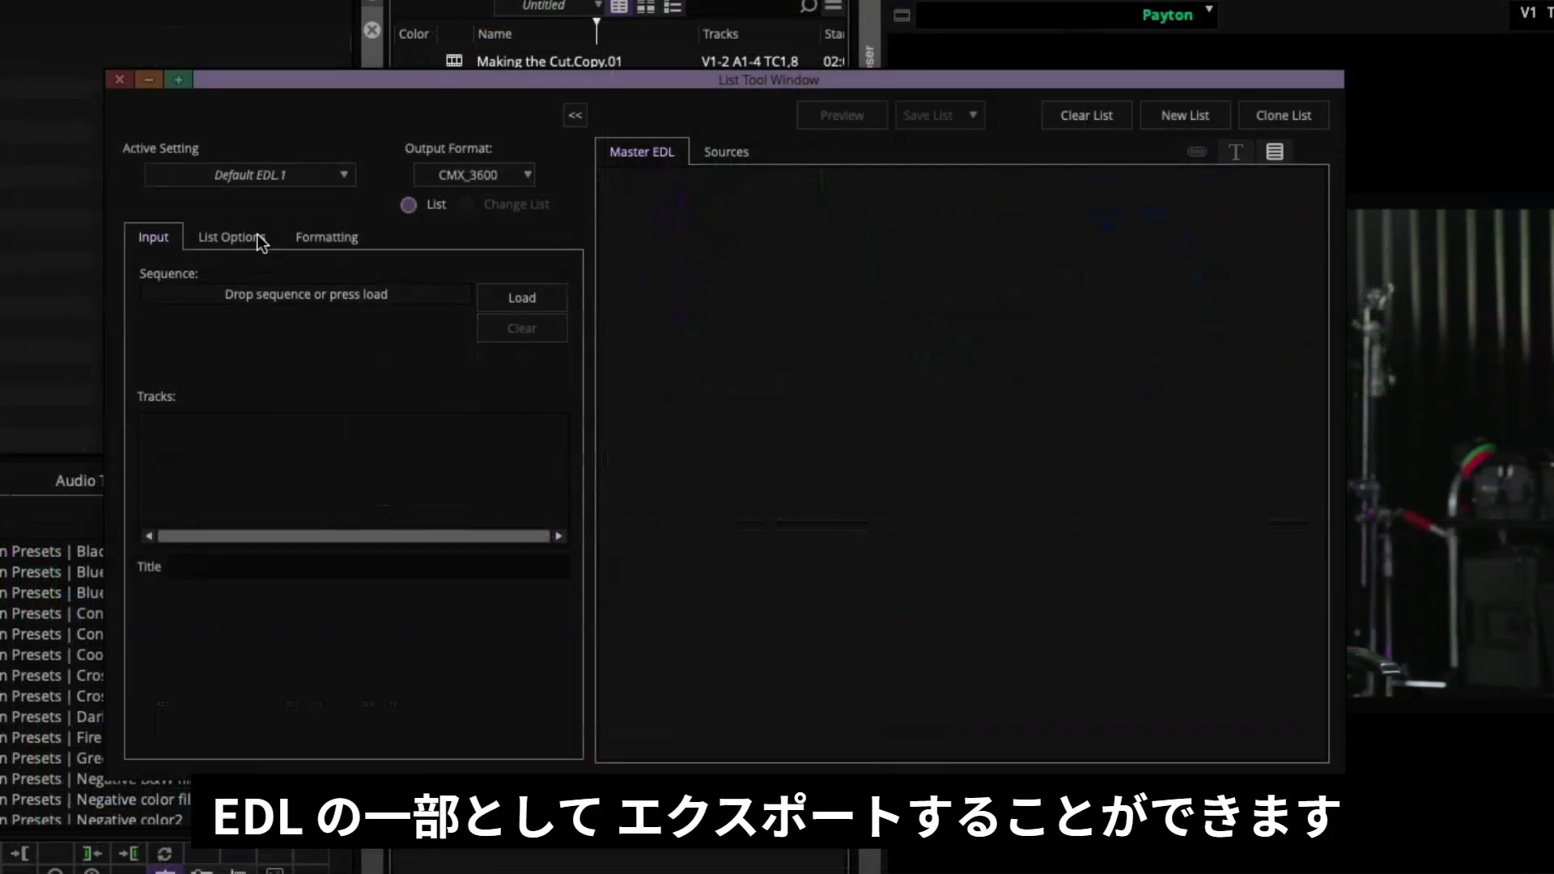
pyautogui.click(508, 301)
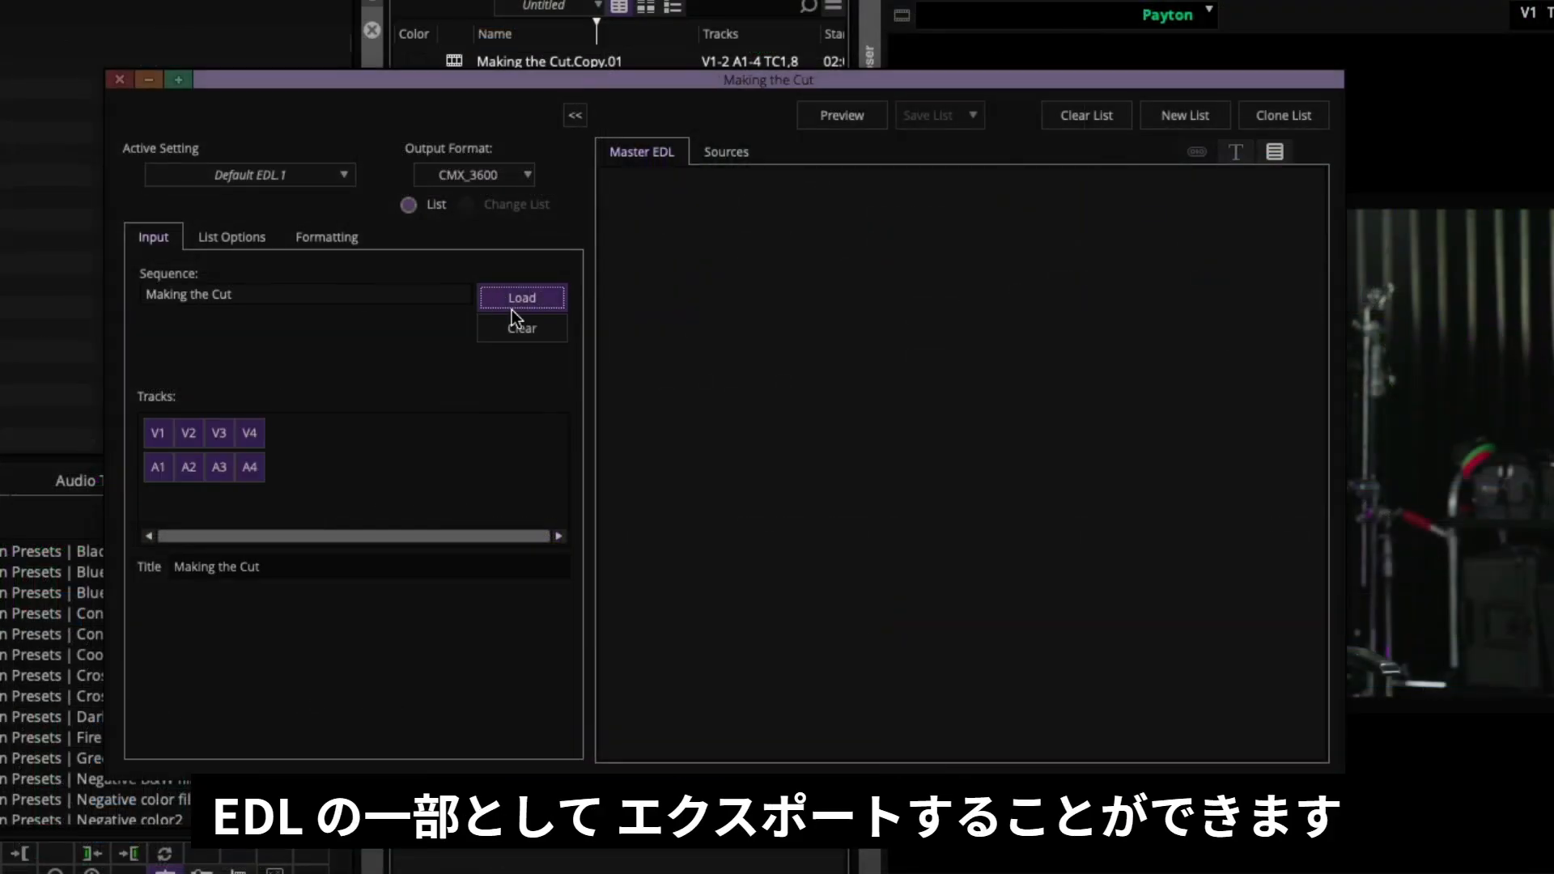
pyautogui.click(240, 239)
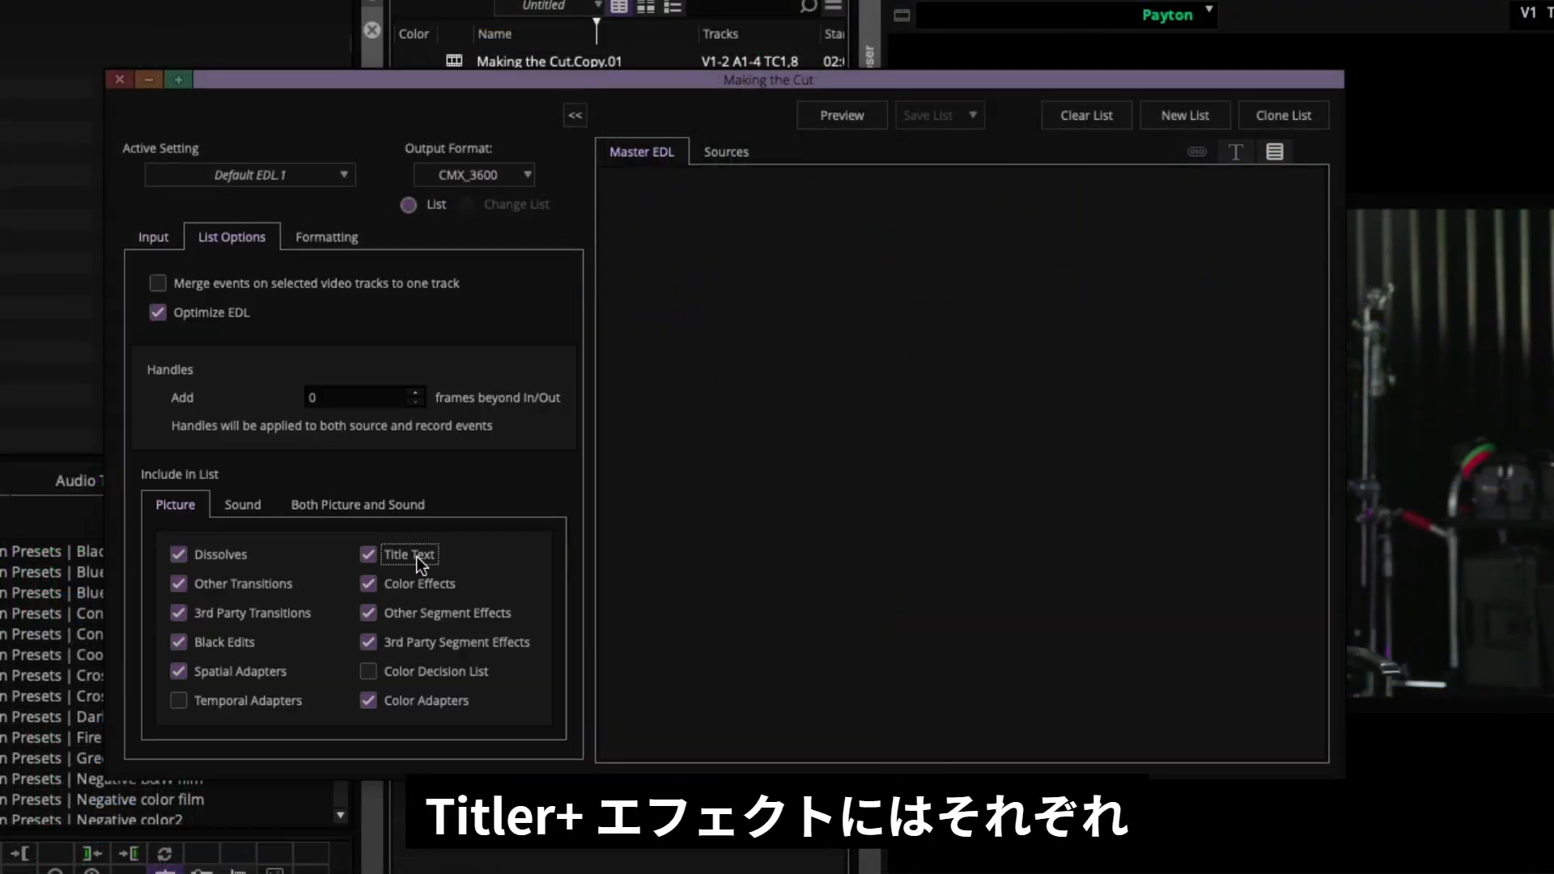
pyautogui.click(854, 115)
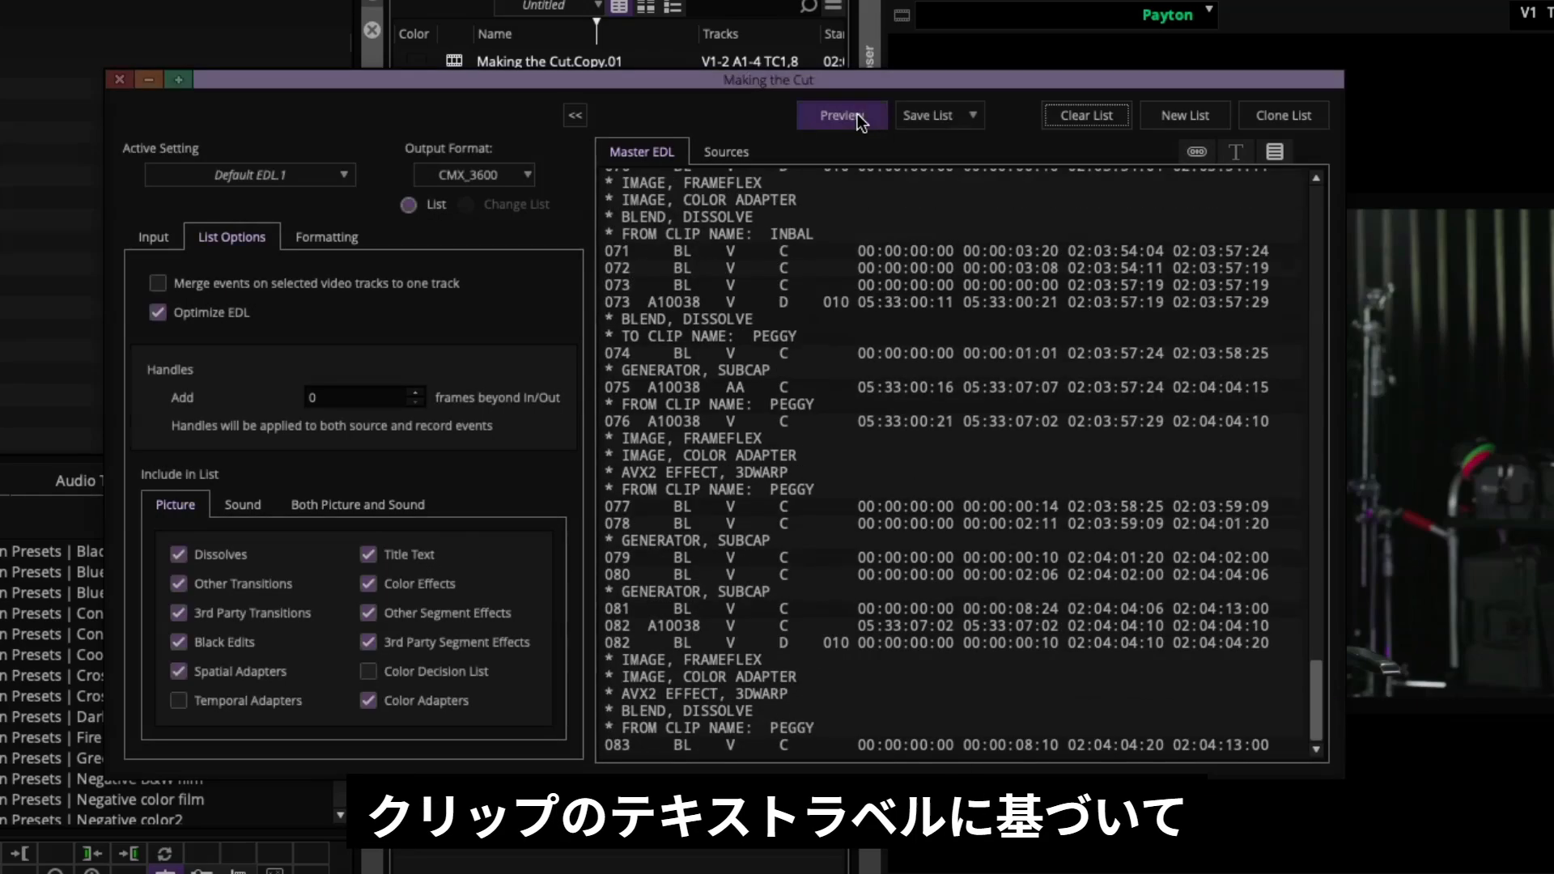
# - Examine the Avid Titler+ title entries listed in the EDL preview
pyautogui.moveTo(1316, 717); pyautogui.dragTo(1310, 213)
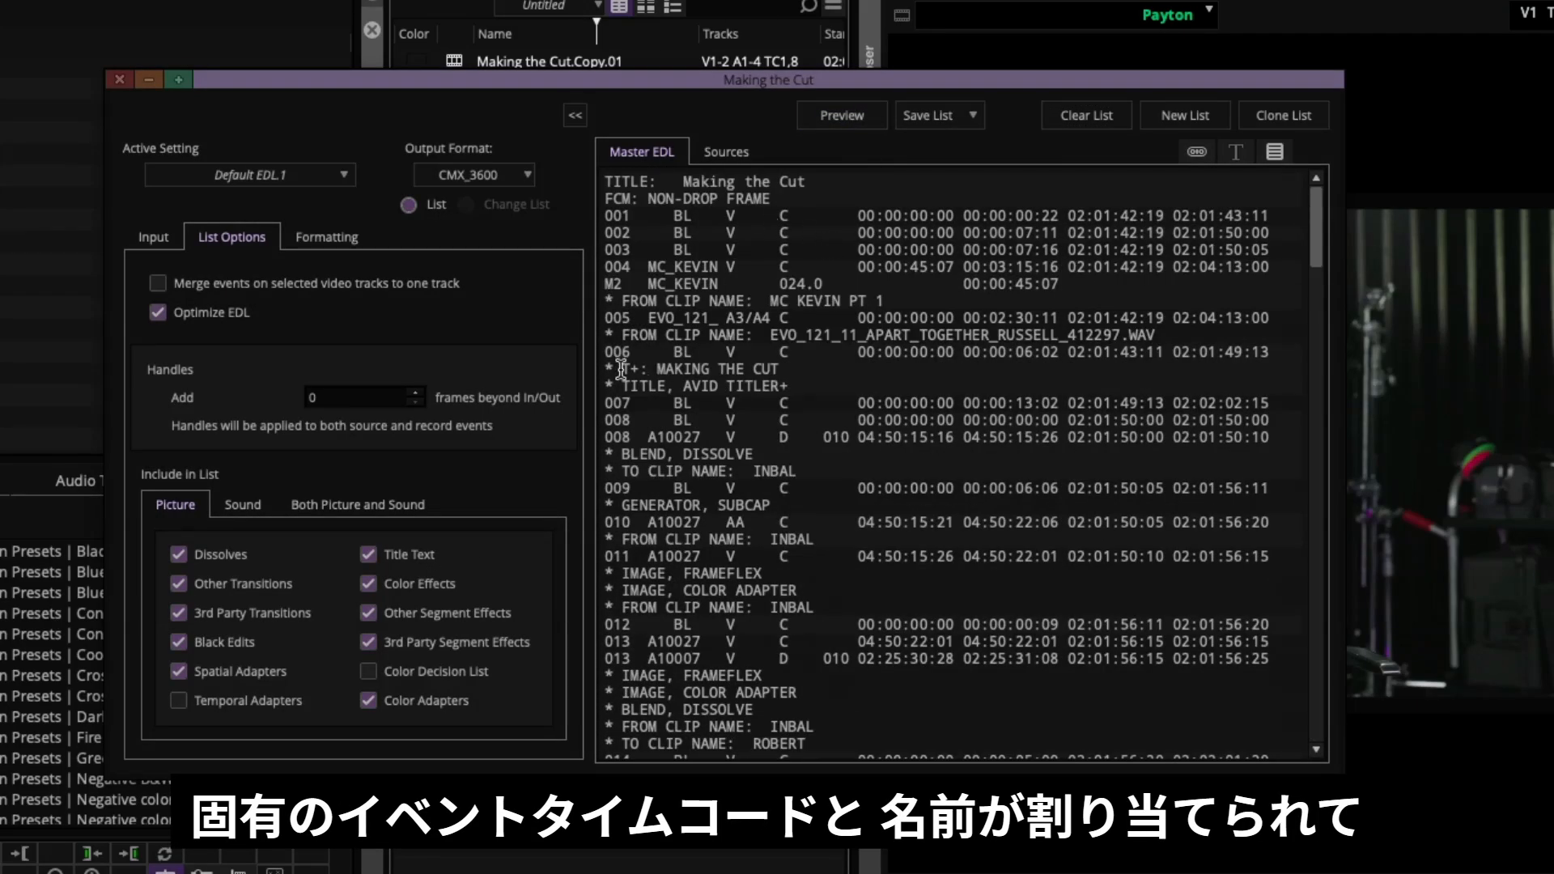
pyautogui.moveTo(606, 369); pyautogui.dragTo(828, 381)
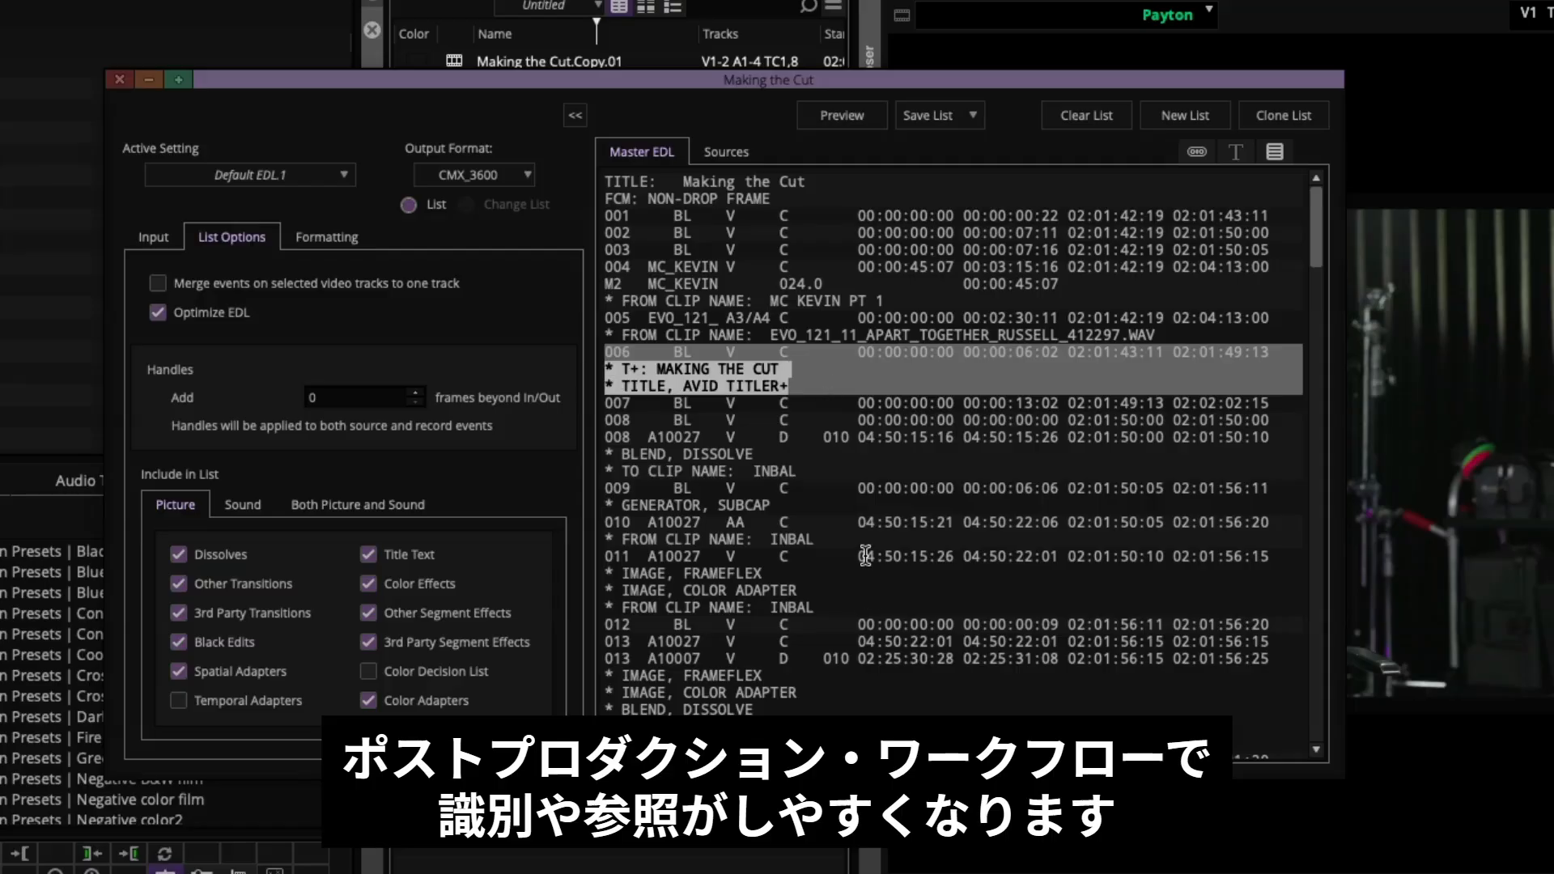
pyautogui.scroll(-10, 865, 555)
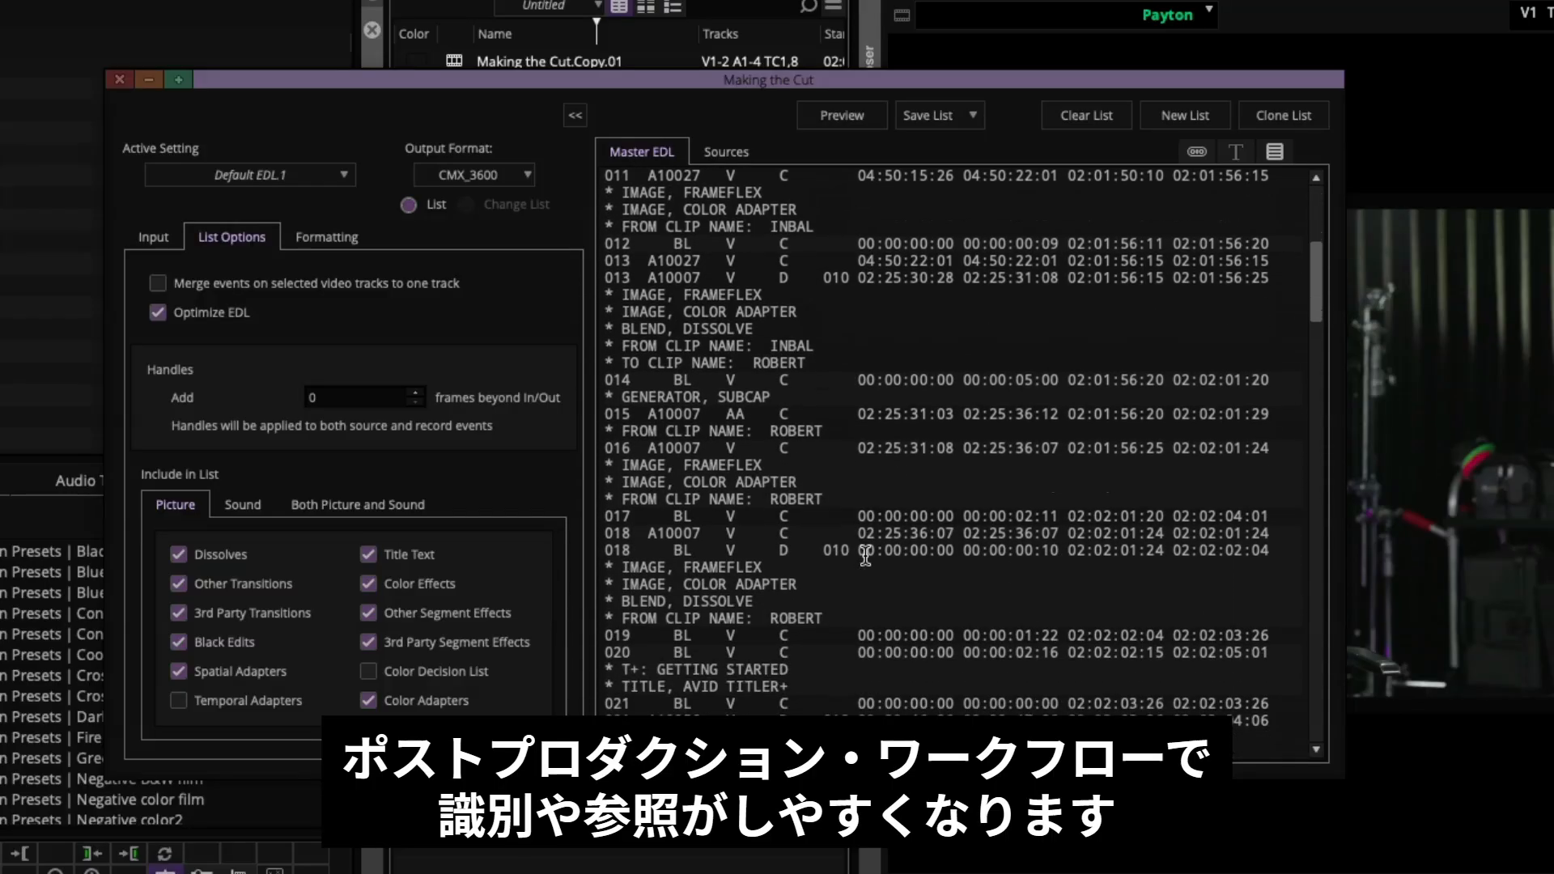
pyautogui.moveTo(605, 506); pyautogui.dragTo(805, 522)
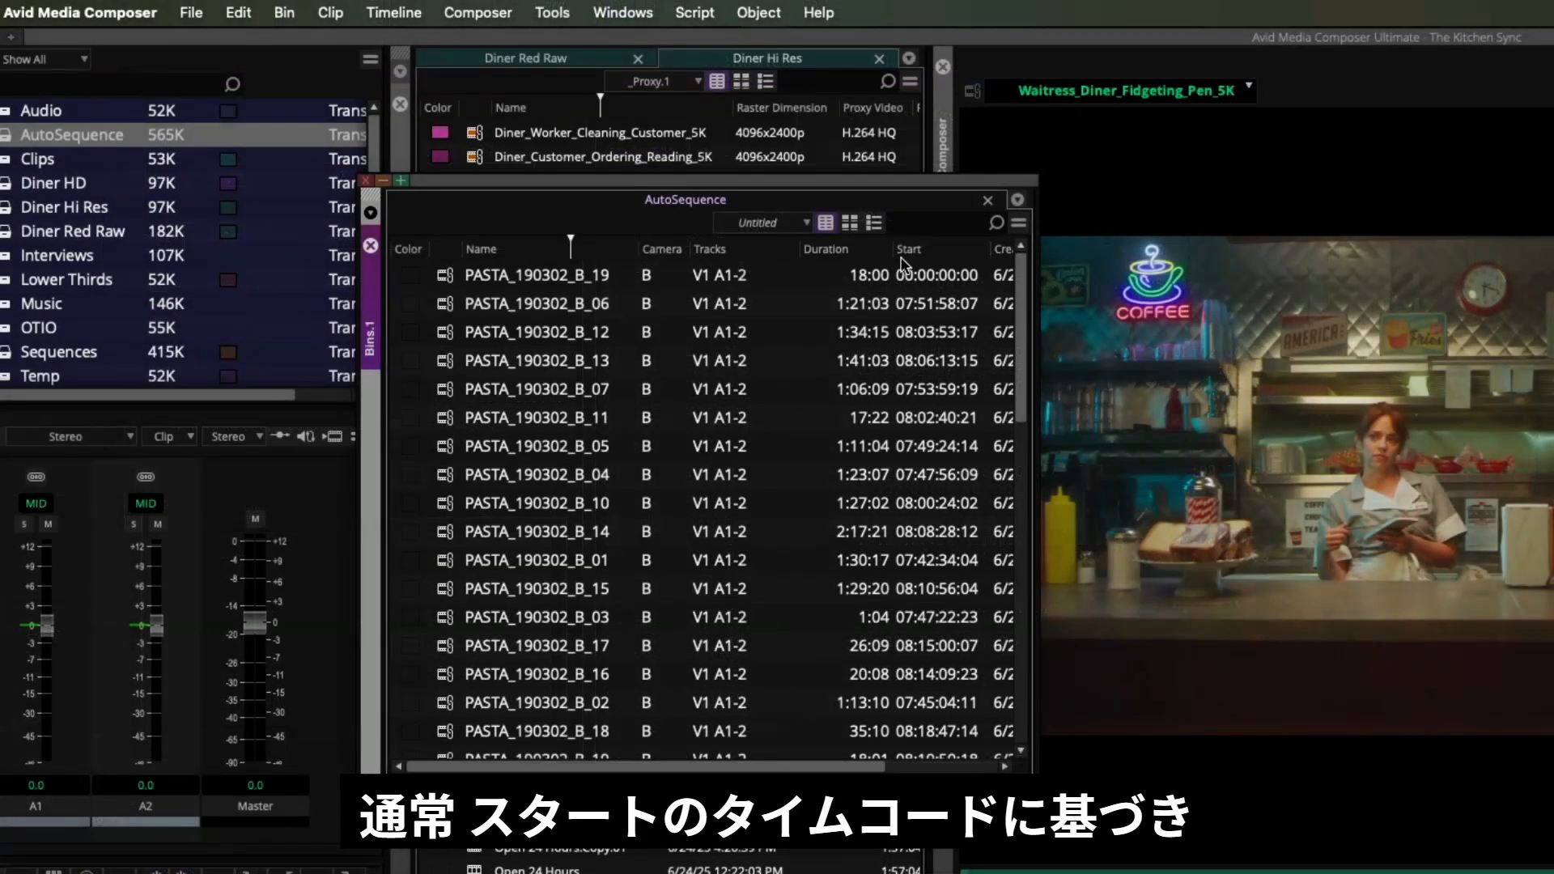
pyautogui.click(454, 279)
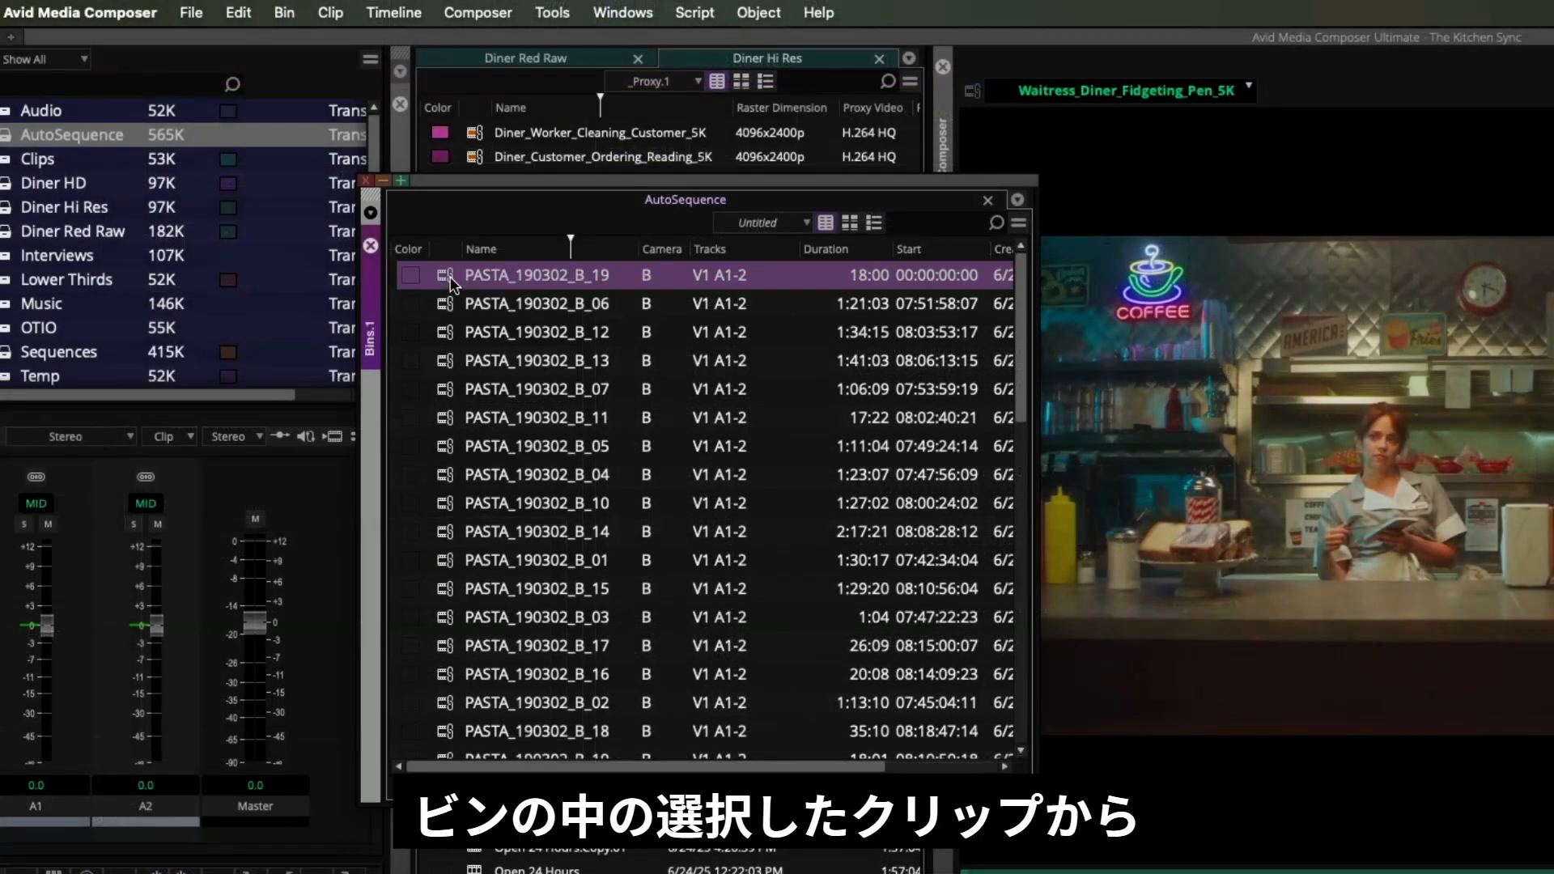
pyautogui.keyDown('shift'); pyautogui.click(448, 618); pyautogui.keyUp('shift')
pyautogui.rightClick(447, 618)
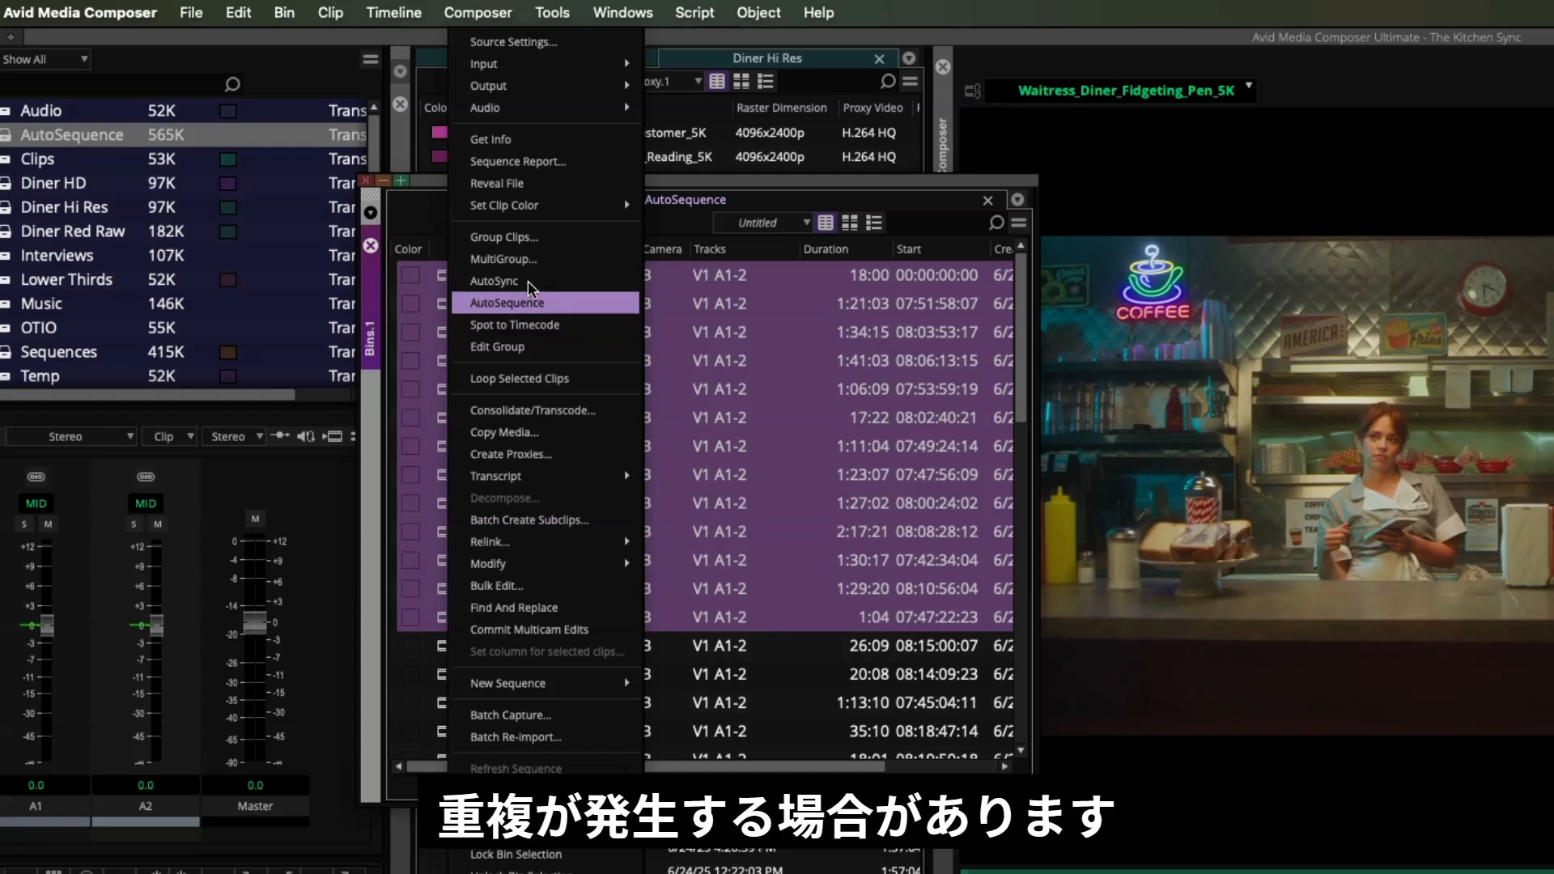
pyautogui.click(366, 247)
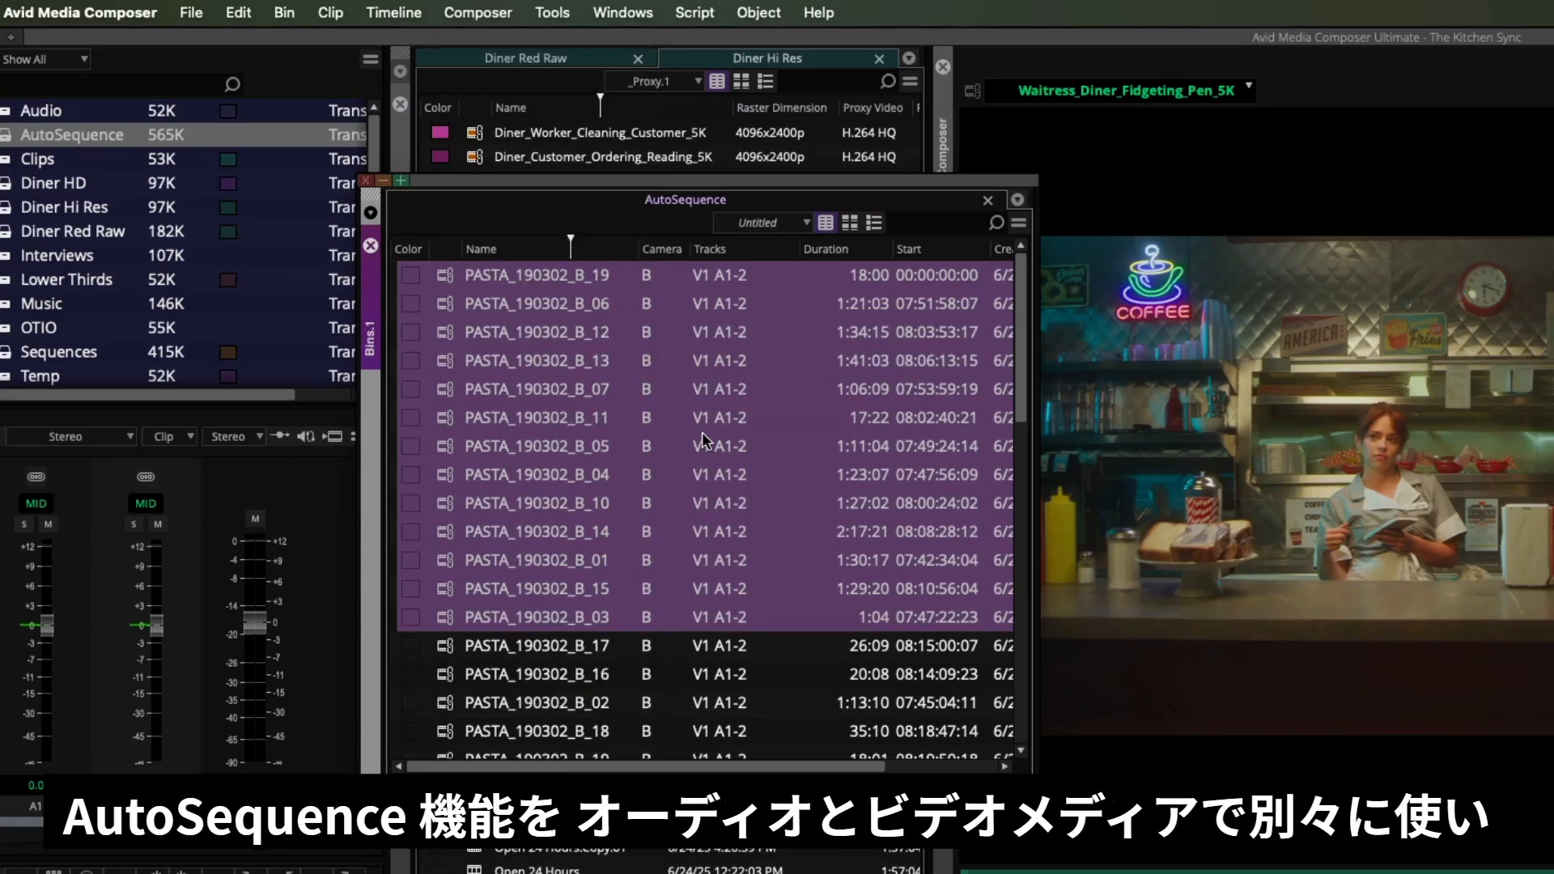
# - Widen the Camera column and review the camera values across the AutoSequence bin's clips
pyautogui.moveTo(688, 250); pyautogui.dragTo(727, 250)
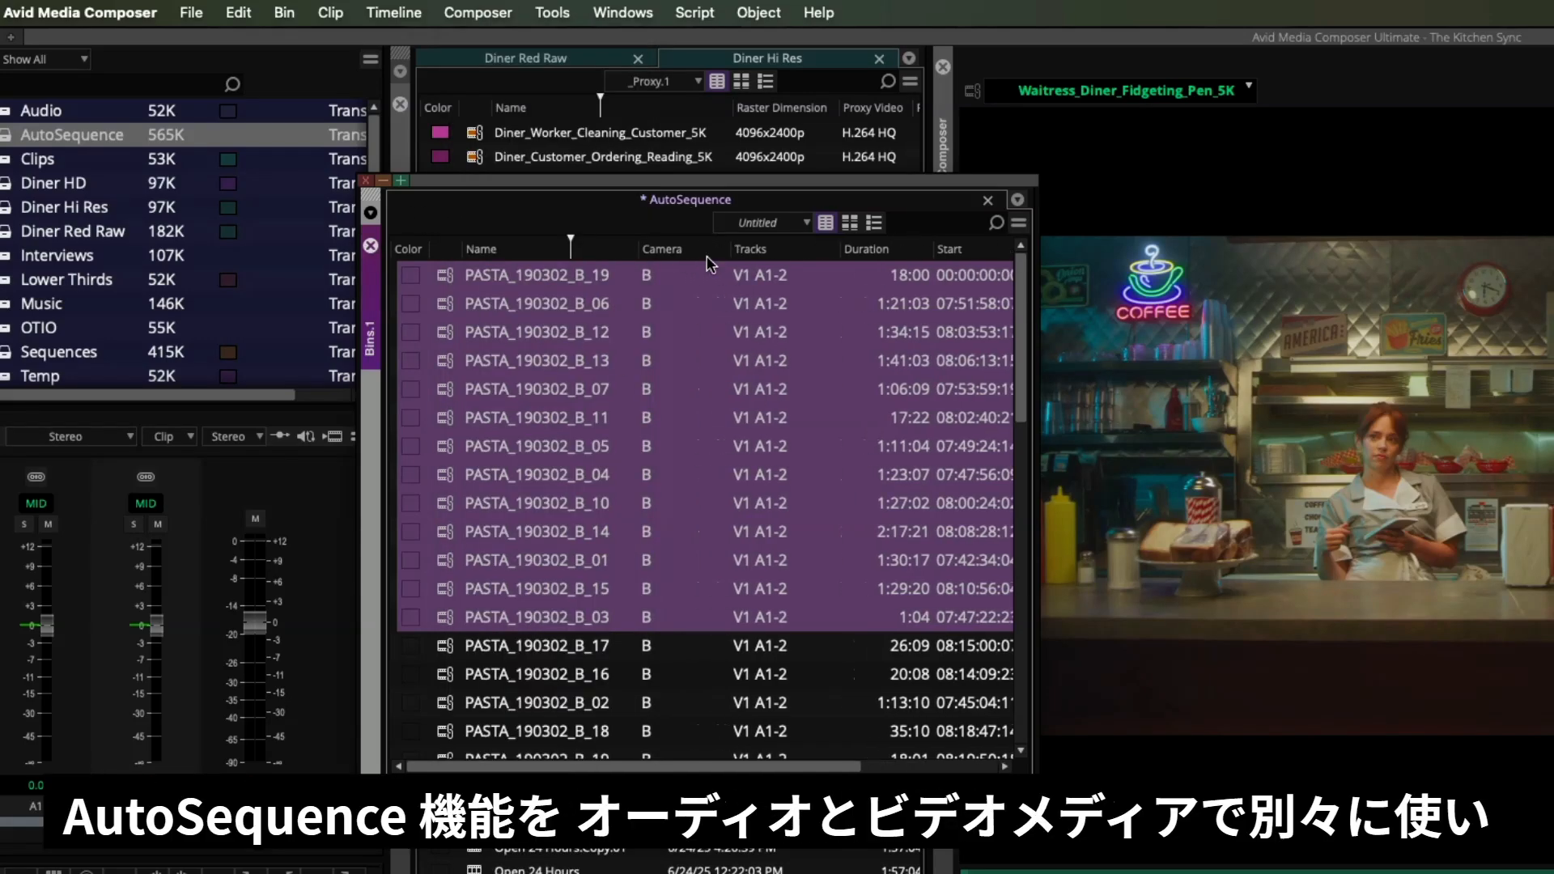
pyautogui.click(679, 515)
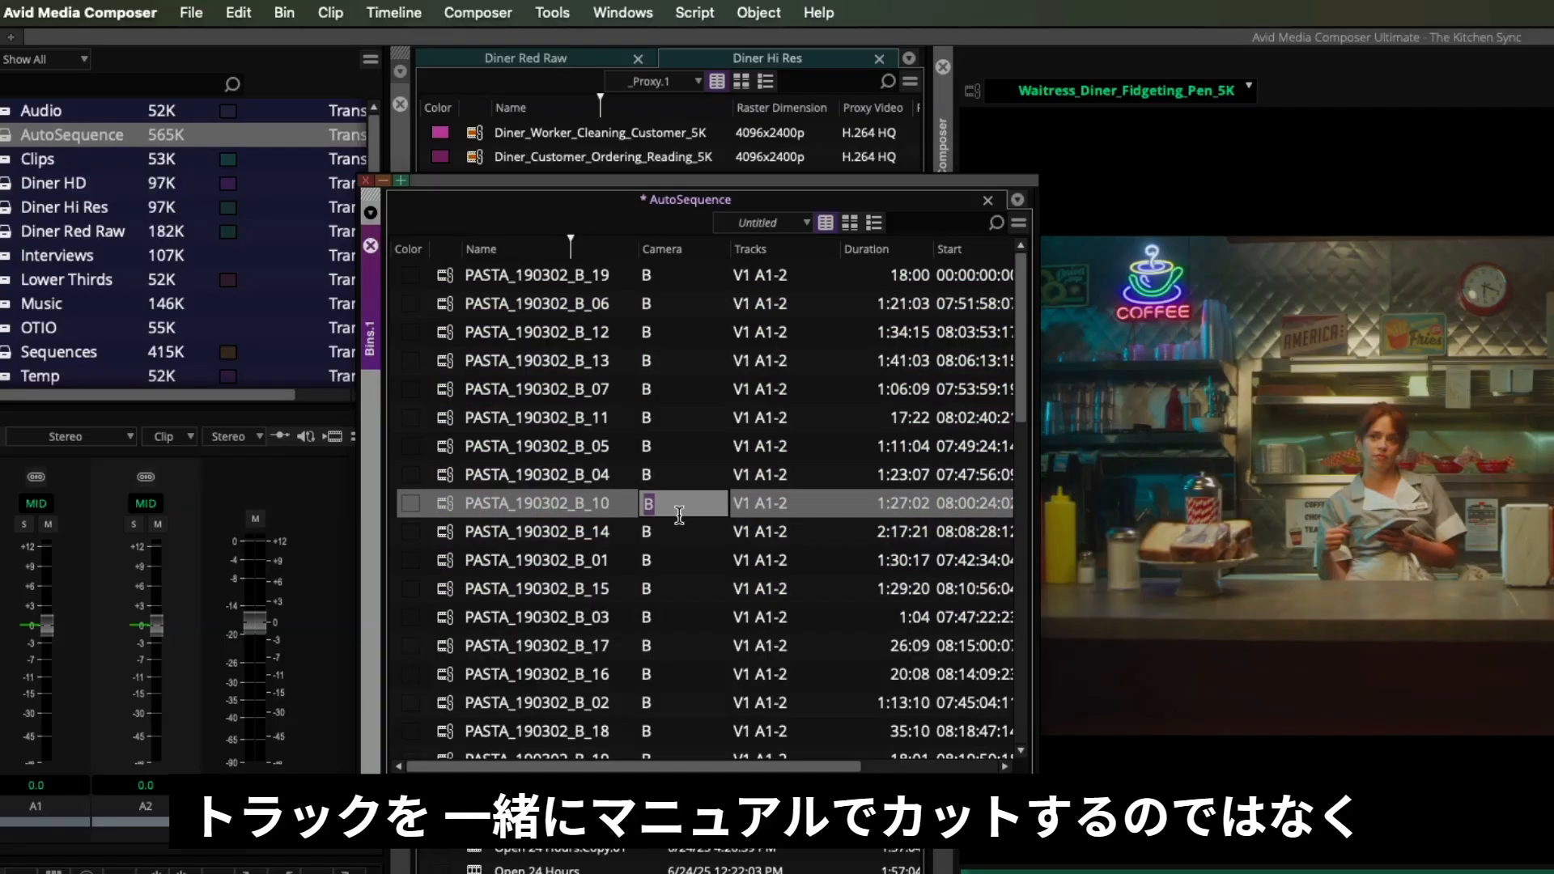
pyautogui.scroll(-4, 483, 528)
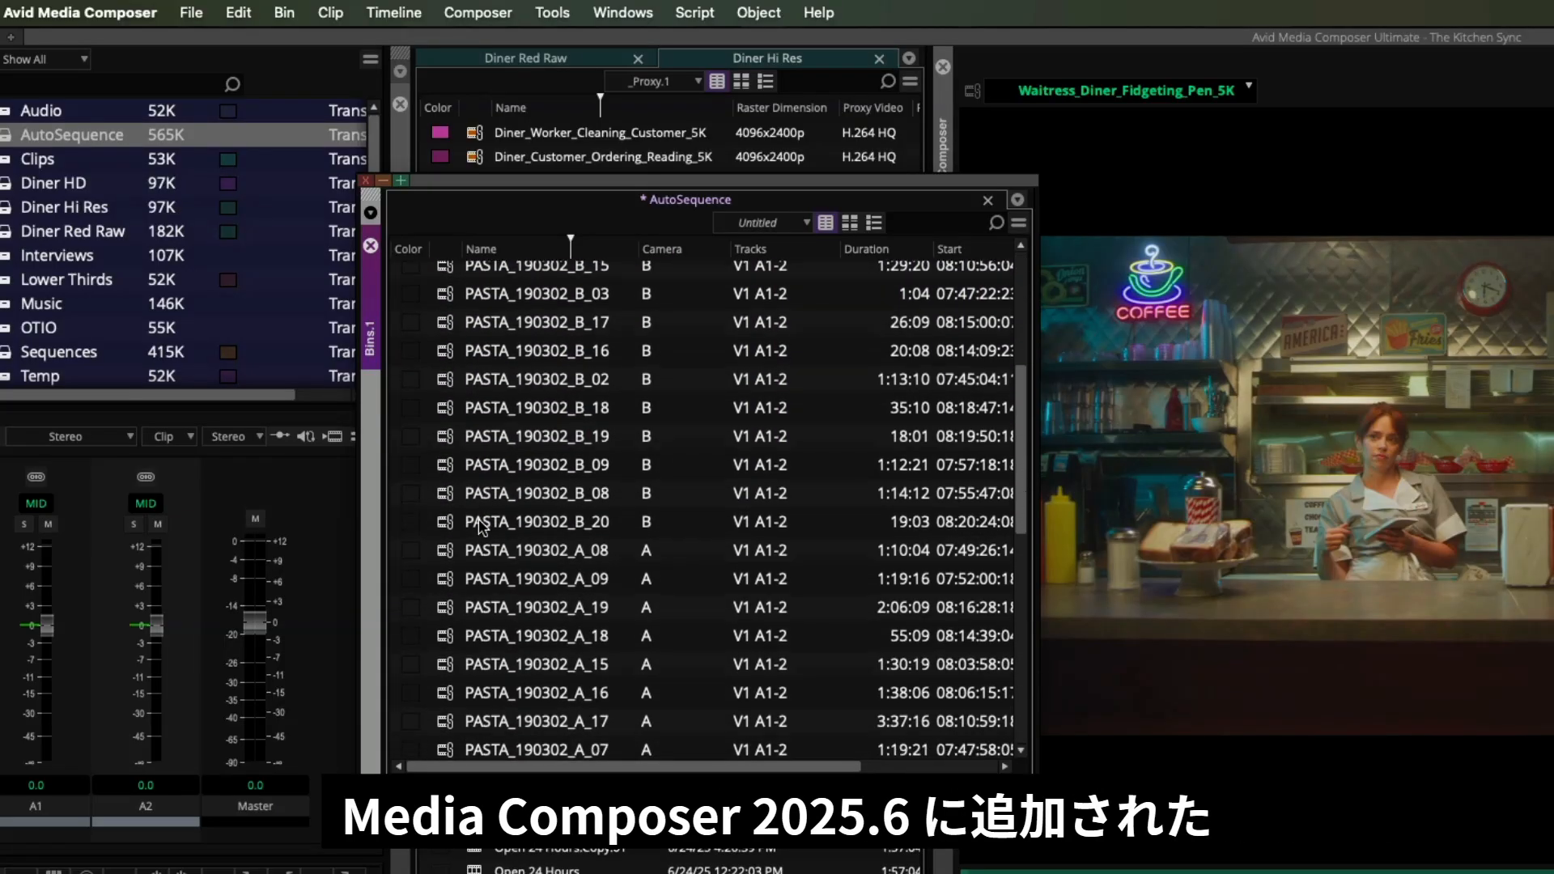
pyautogui.scroll(-7, 613, 581)
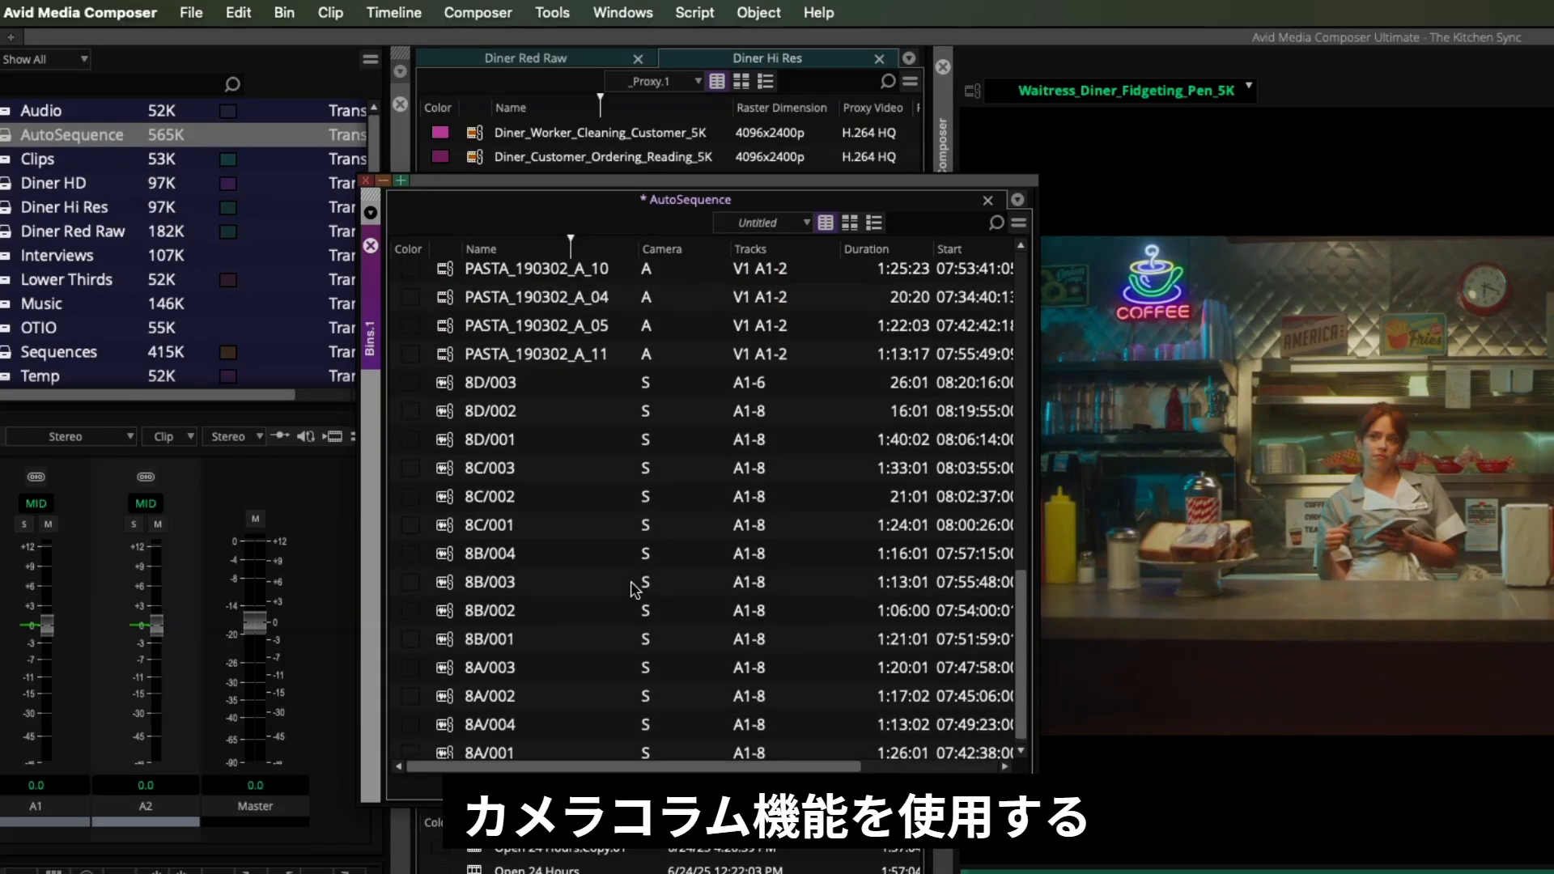
pyautogui.scroll(11, 634, 588)
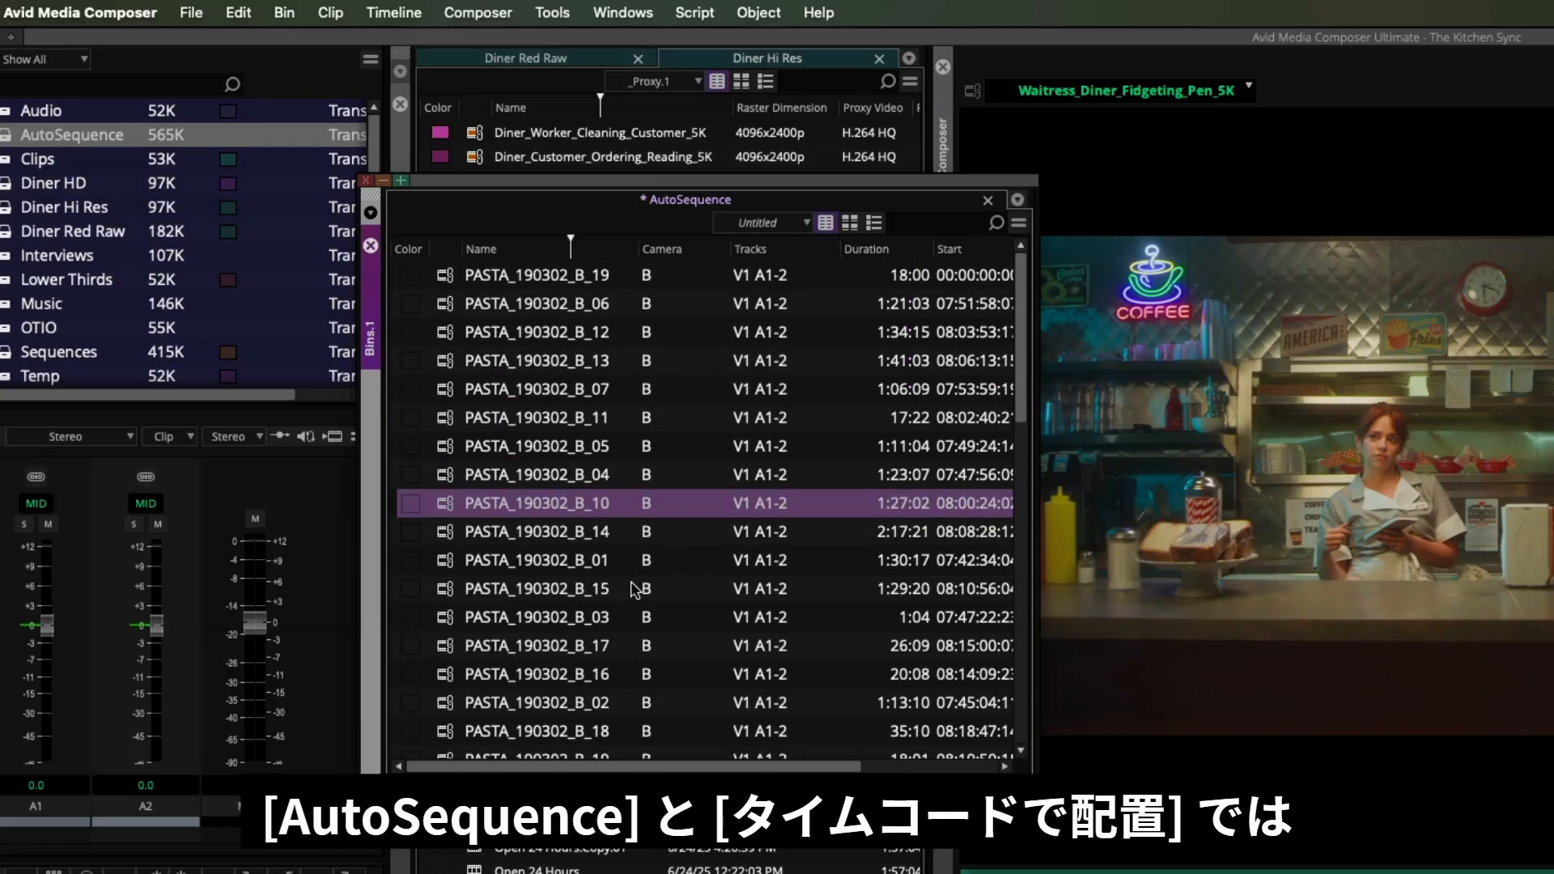
# - Select all clips in the AutoSequence bin and build a sequence with AutoSequence
pyautogui.click(446, 280)
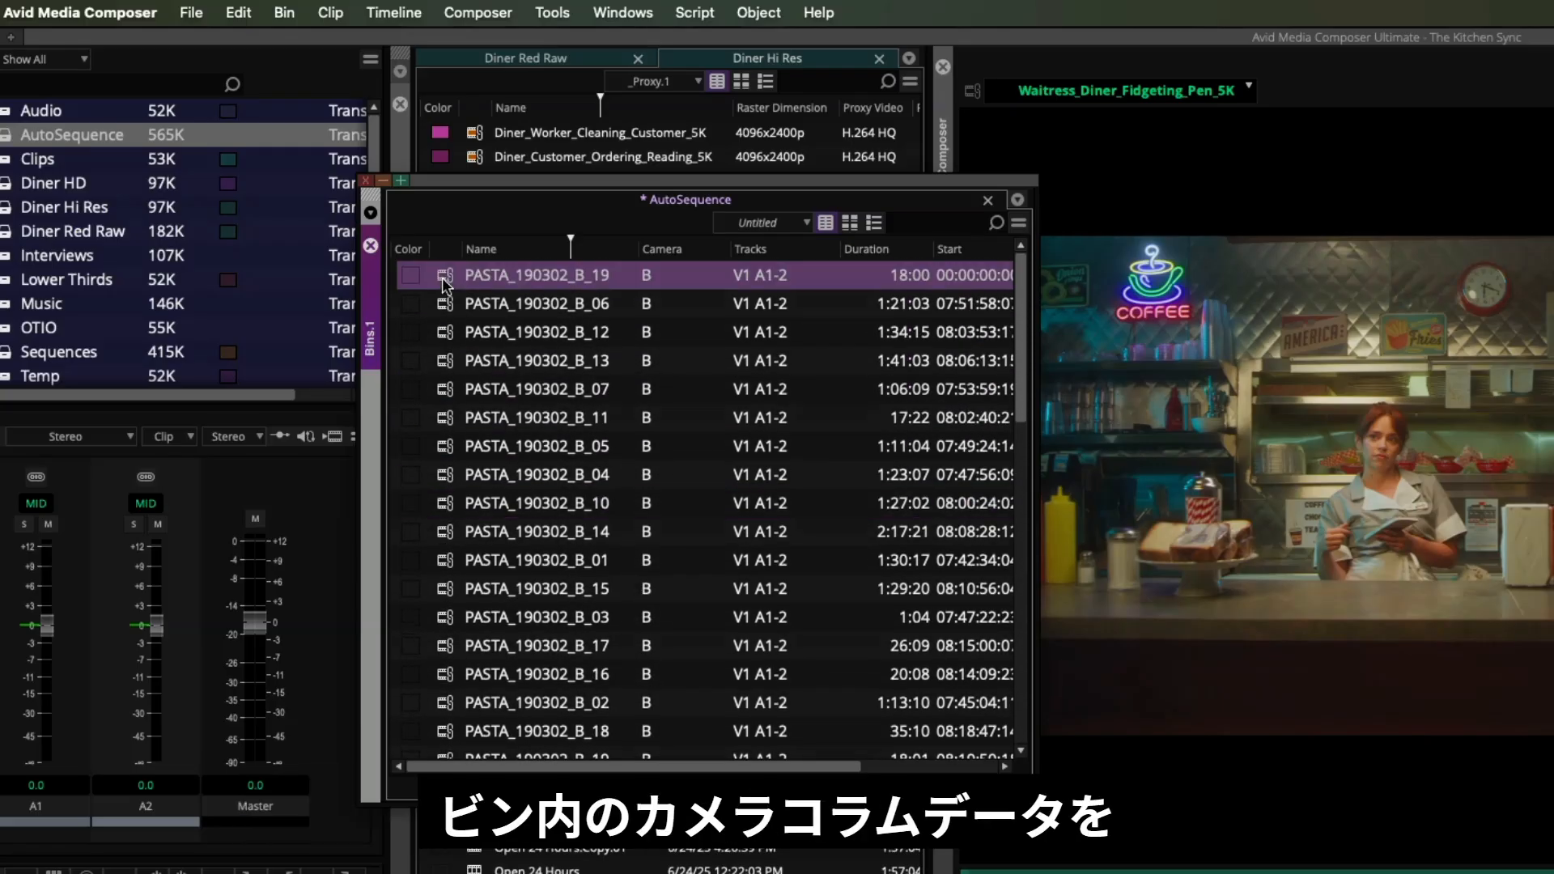
pyautogui.press('super+a')
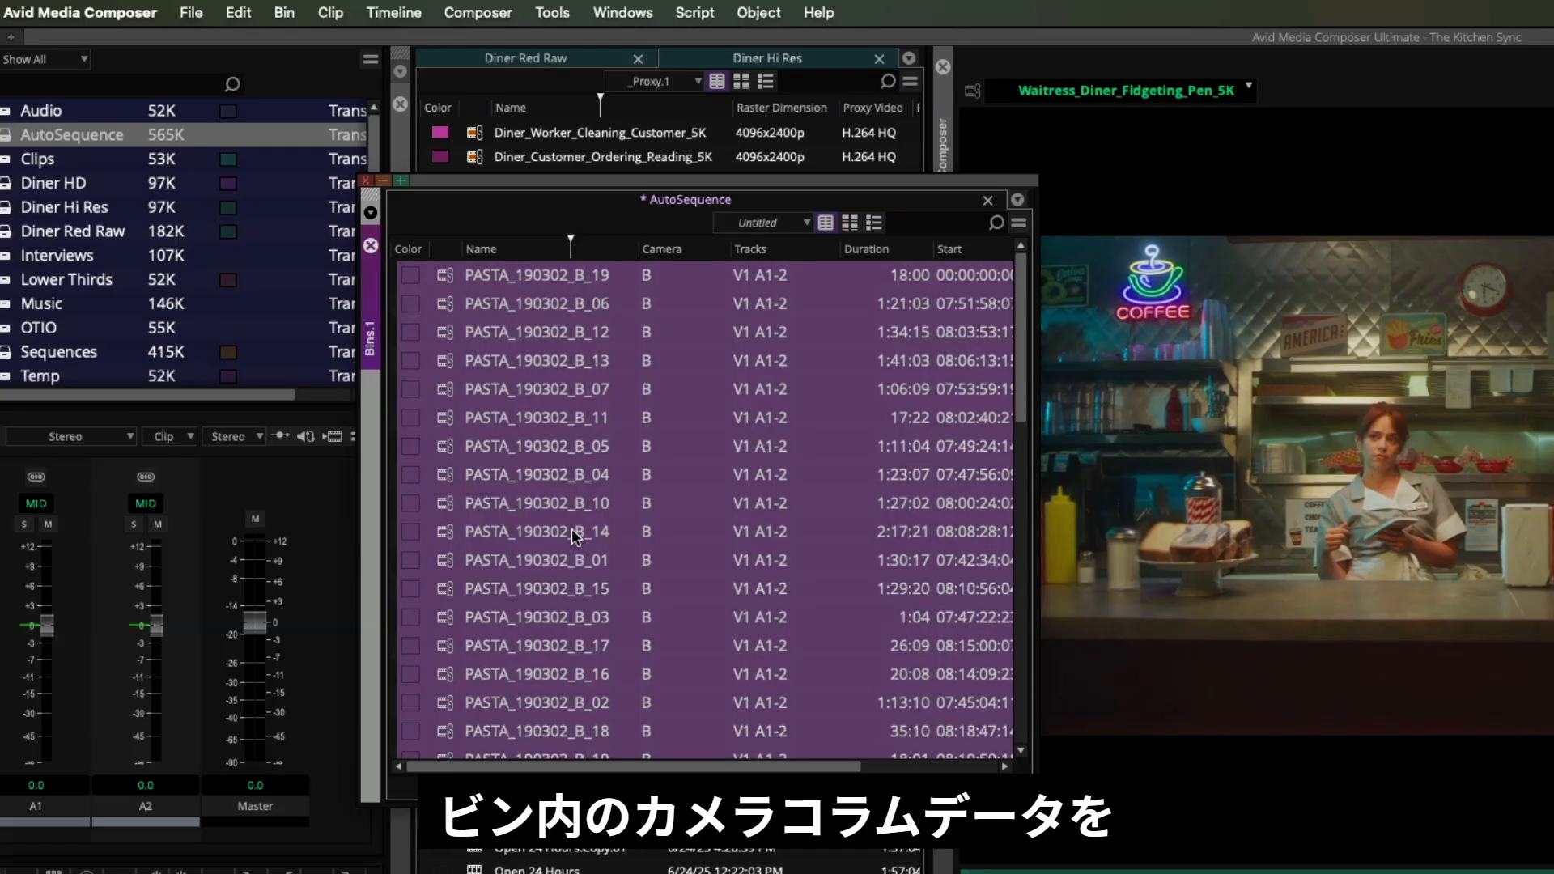
pyautogui.rightClick(544, 417)
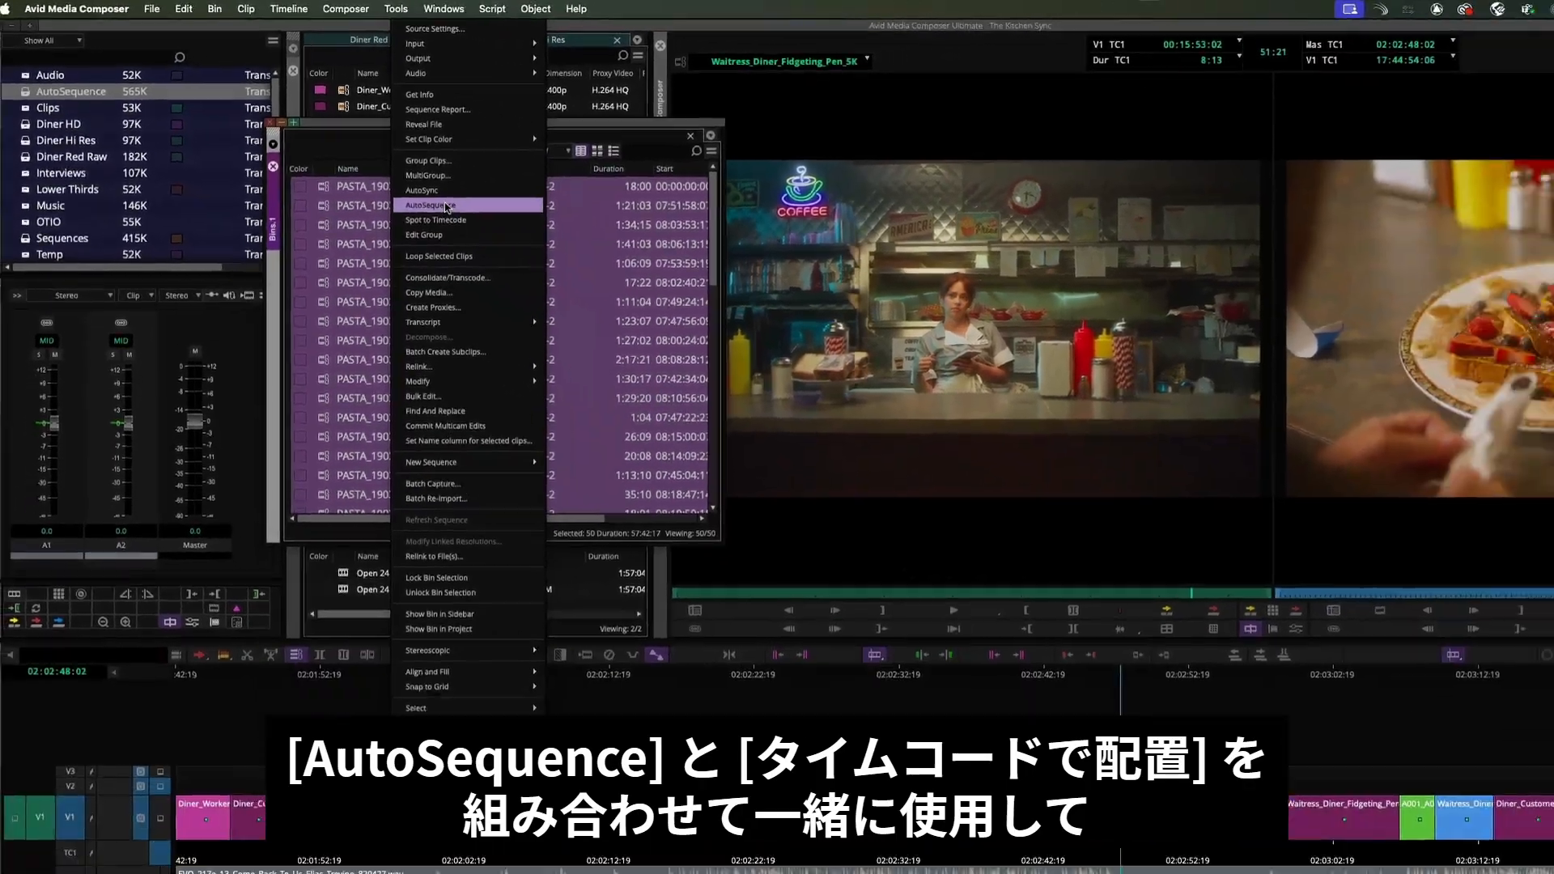
pyautogui.click(603, 303)
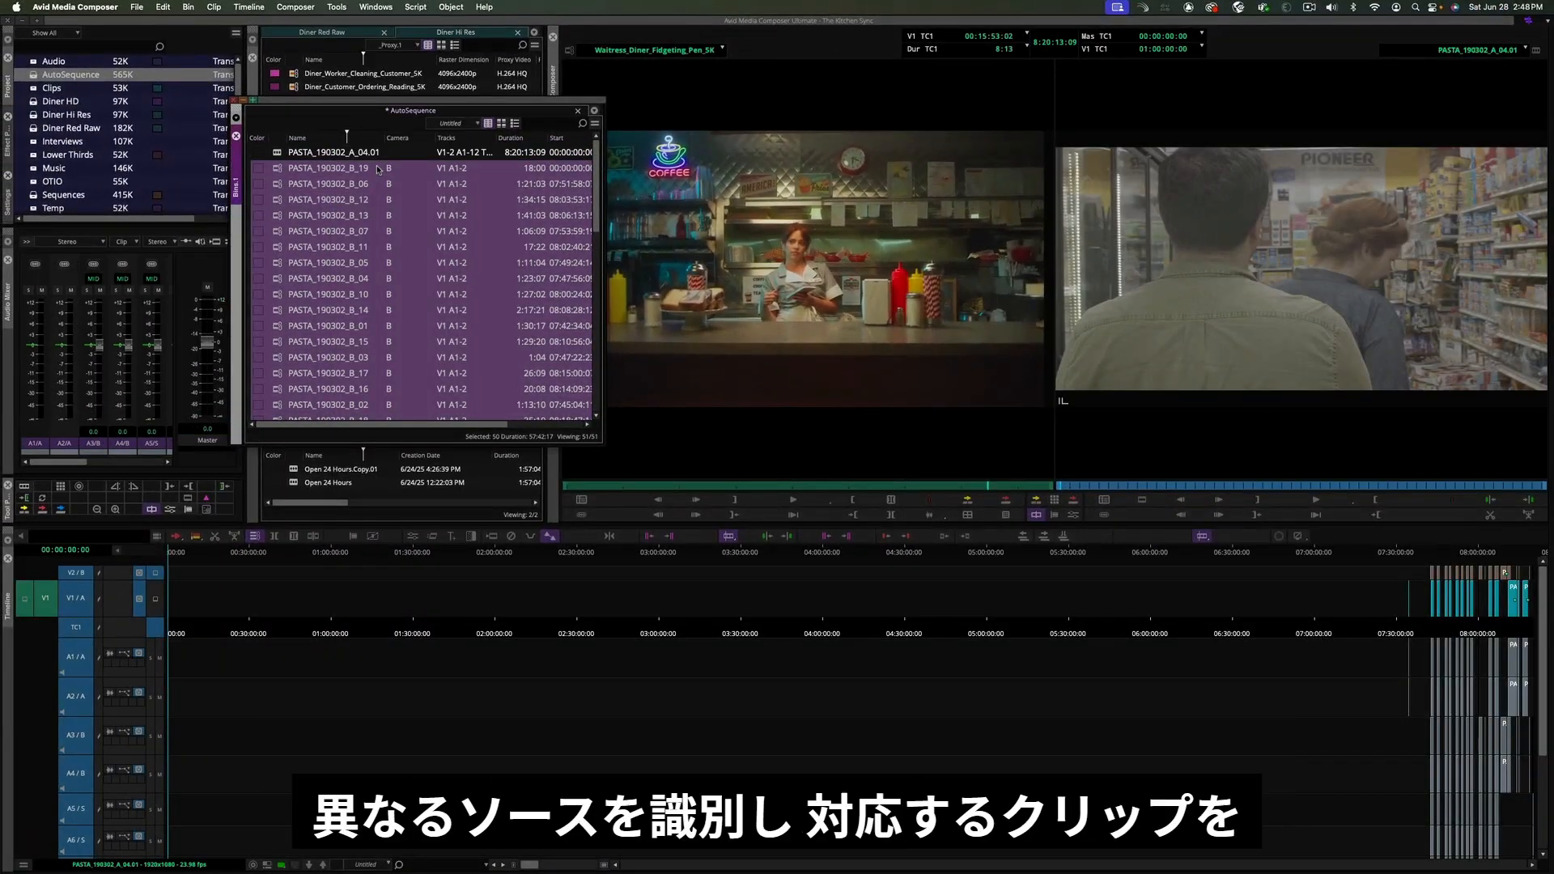
# - Examine the new AutoSequence's clips and track layout in the timeline
pyautogui.click(278, 155)
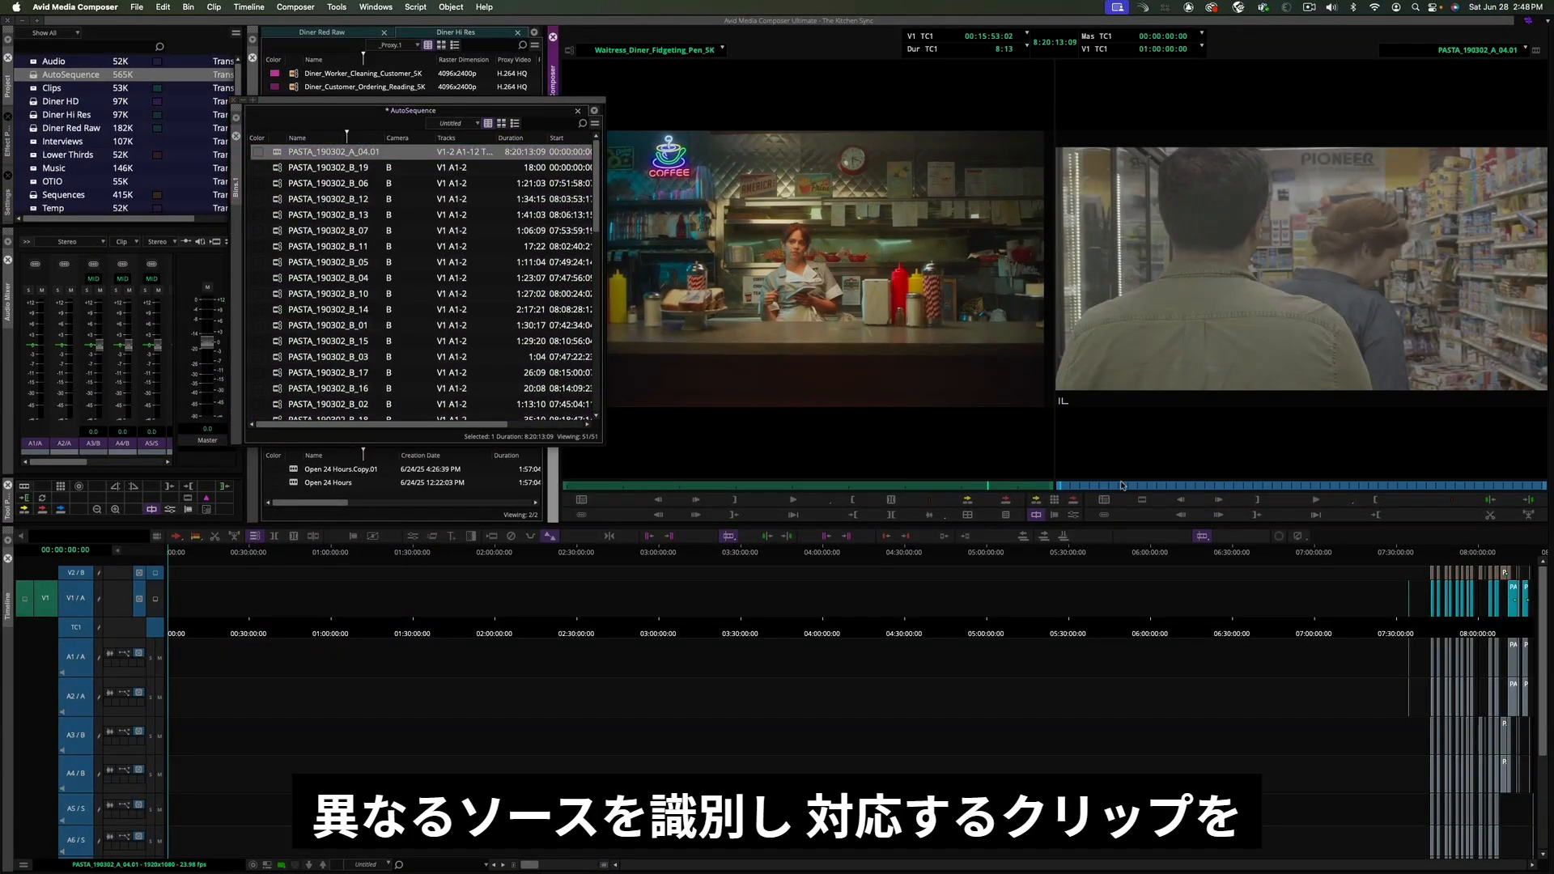
pyautogui.click(1449, 555)
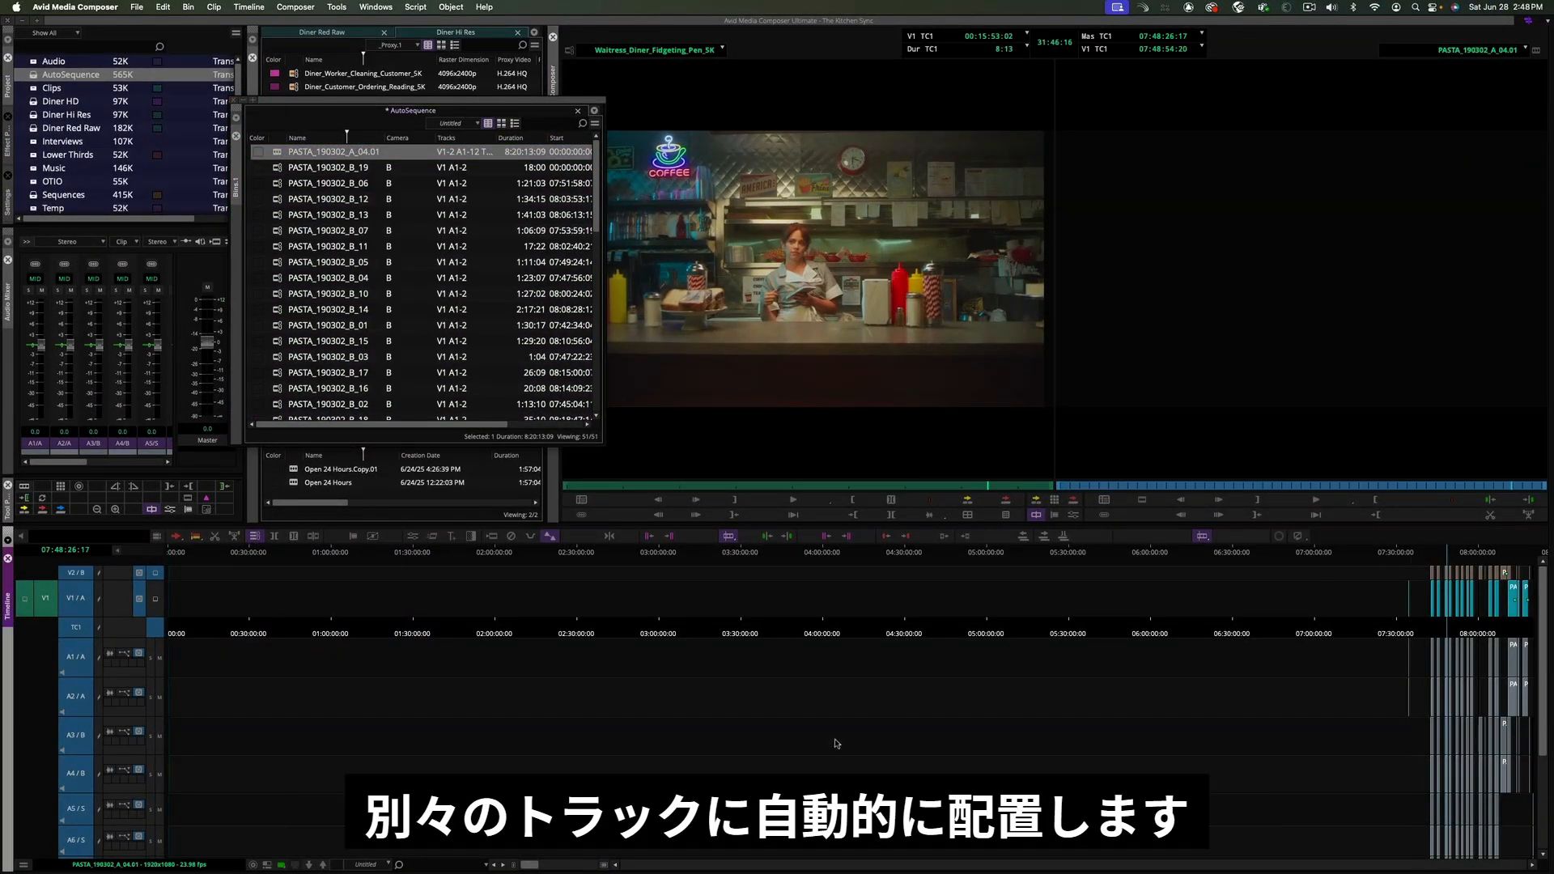
pyautogui.moveTo(530, 866); pyautogui.dragTo(584, 865)
pyautogui.scroll(-5, 874, 753)
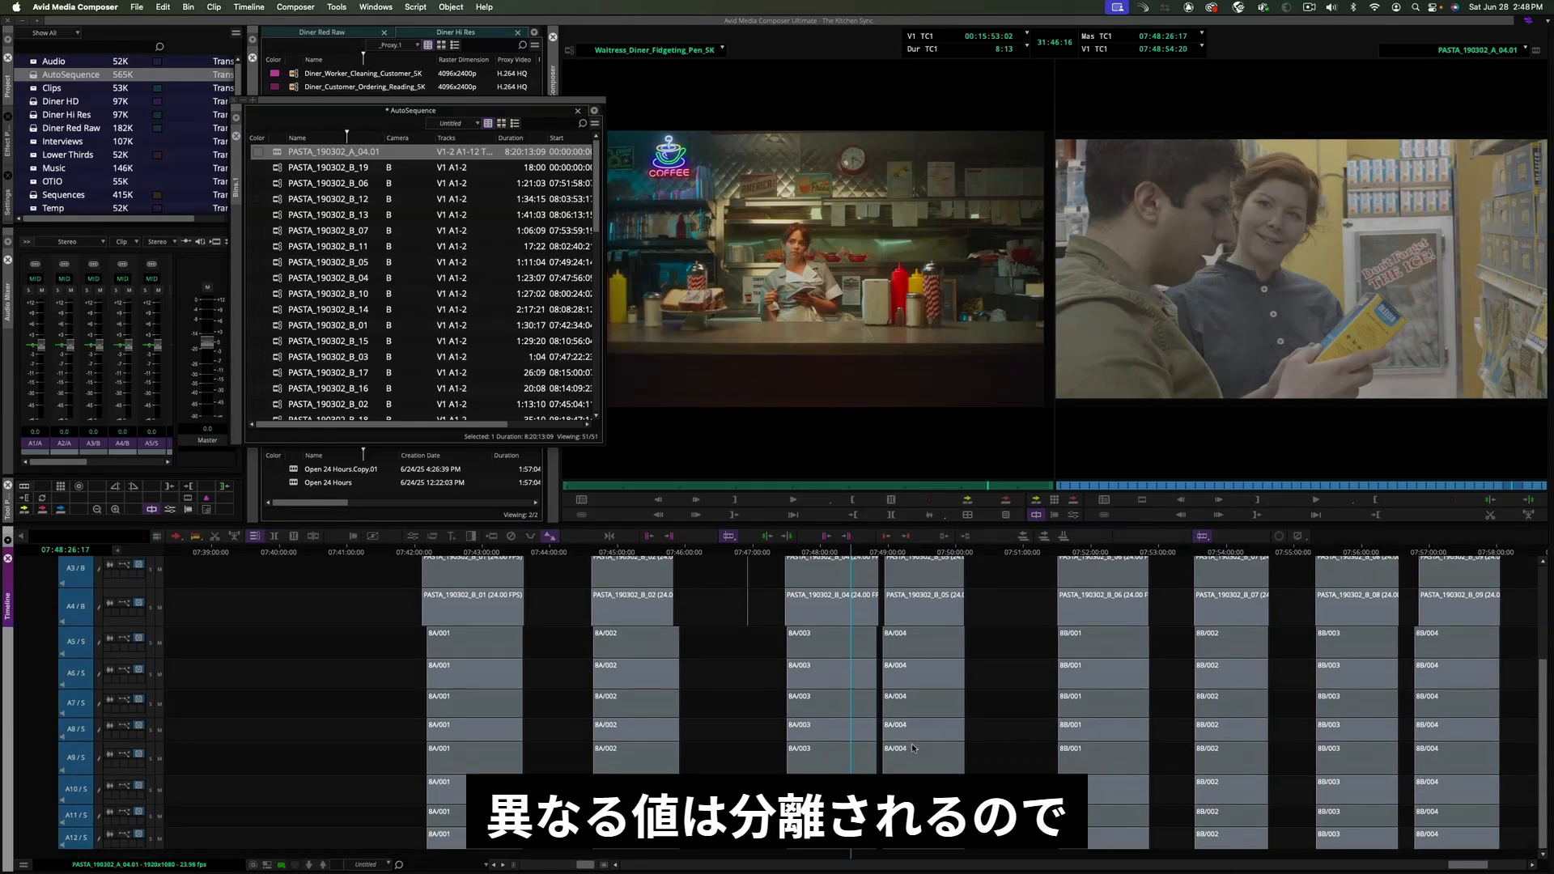
pyautogui.scroll(5, 860, 734)
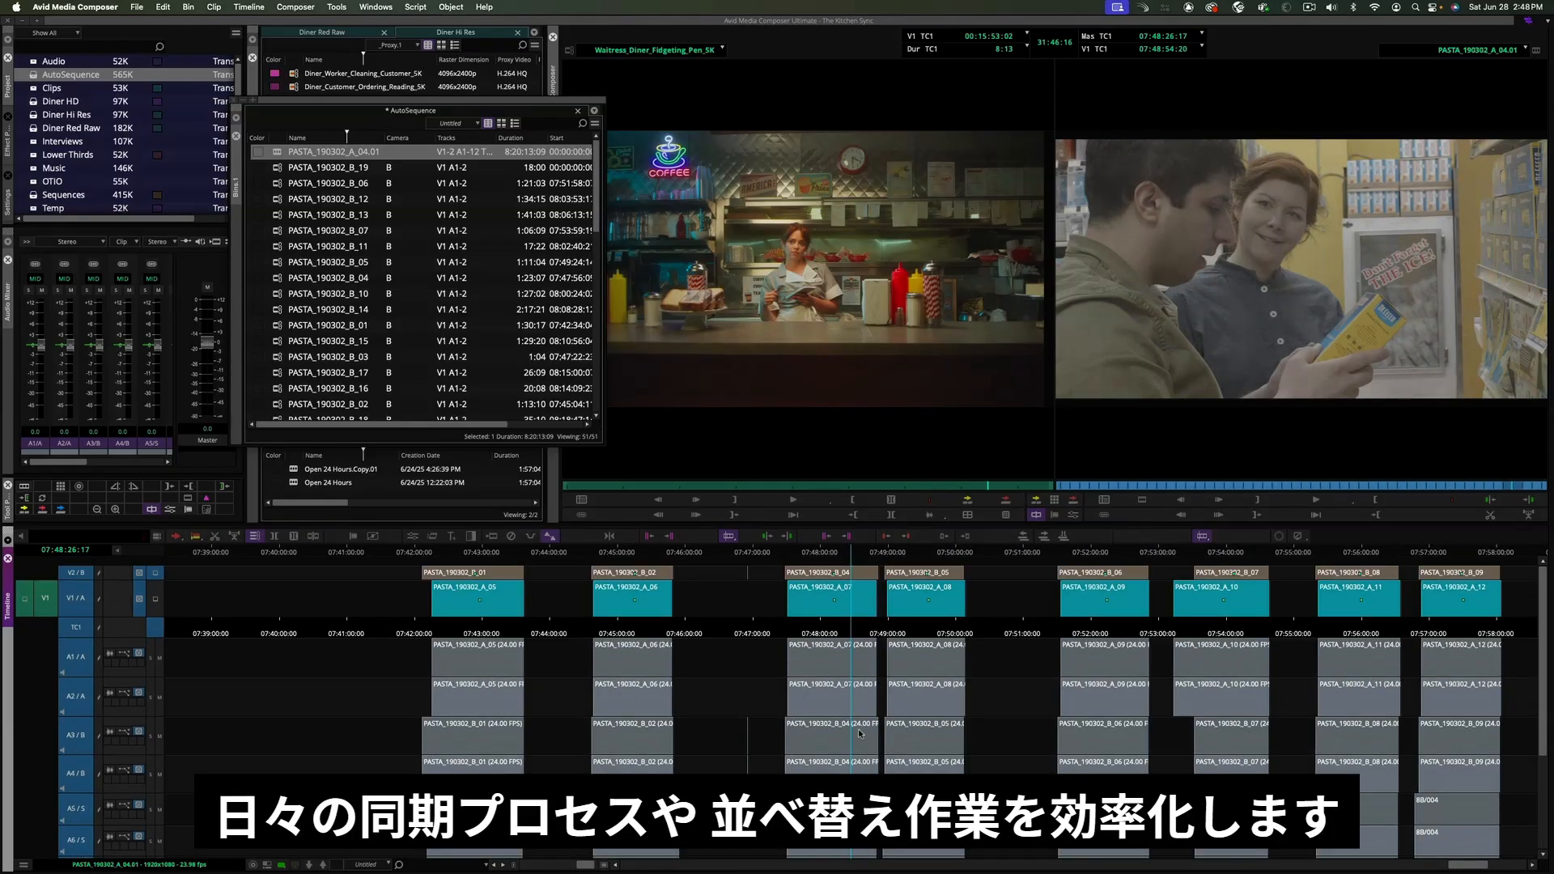
pyautogui.scroll(-5, 860, 733)
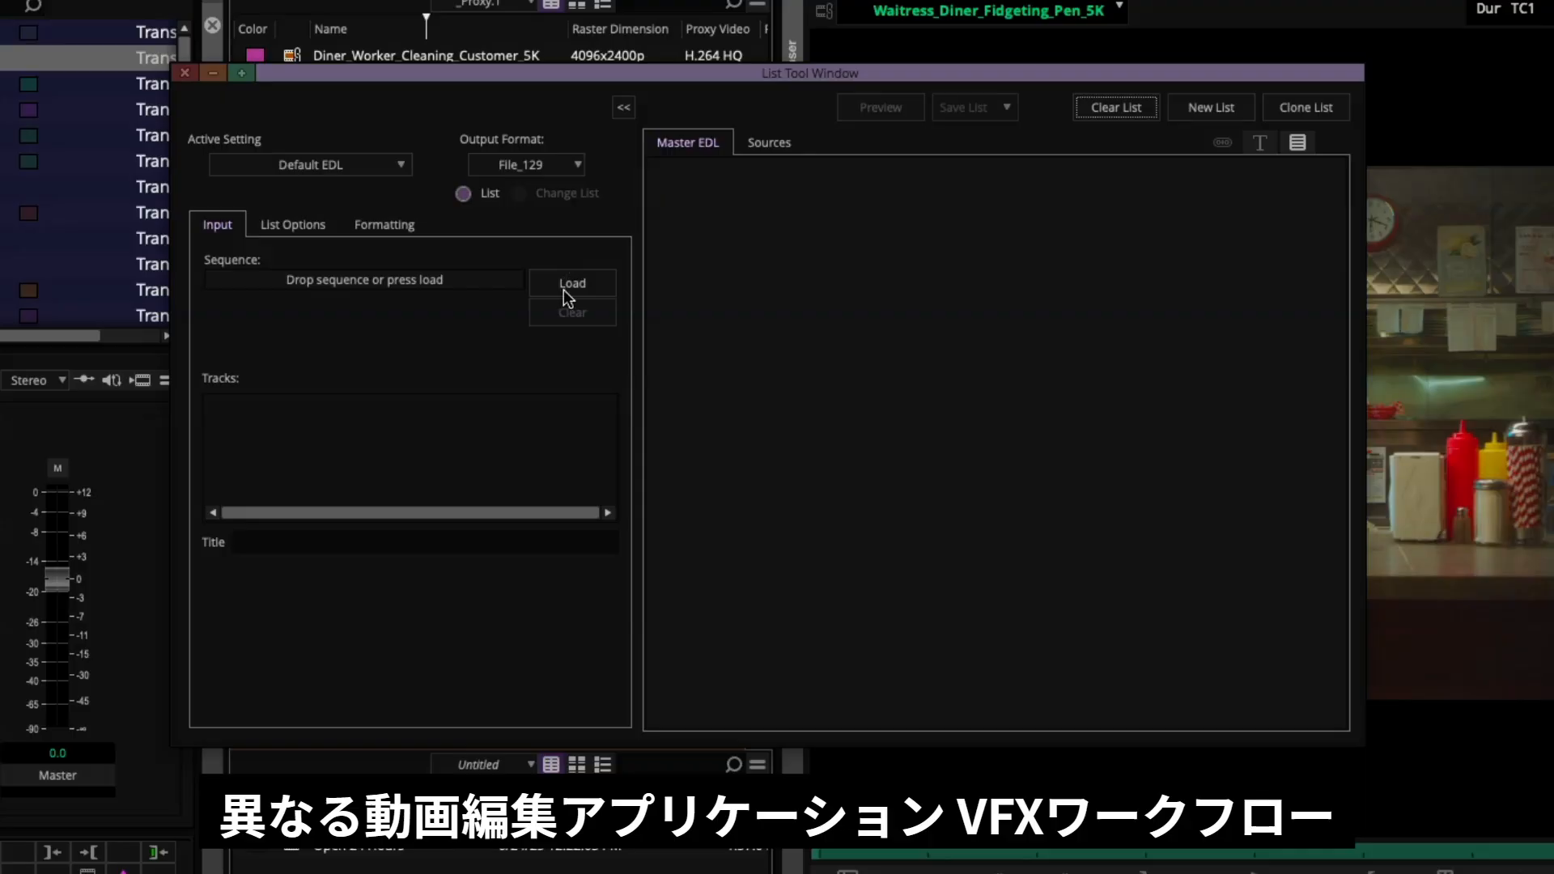
# - Load the Open 24 Hours sequence into the List Tool and preview its EDL
pyautogui.click(570, 284)
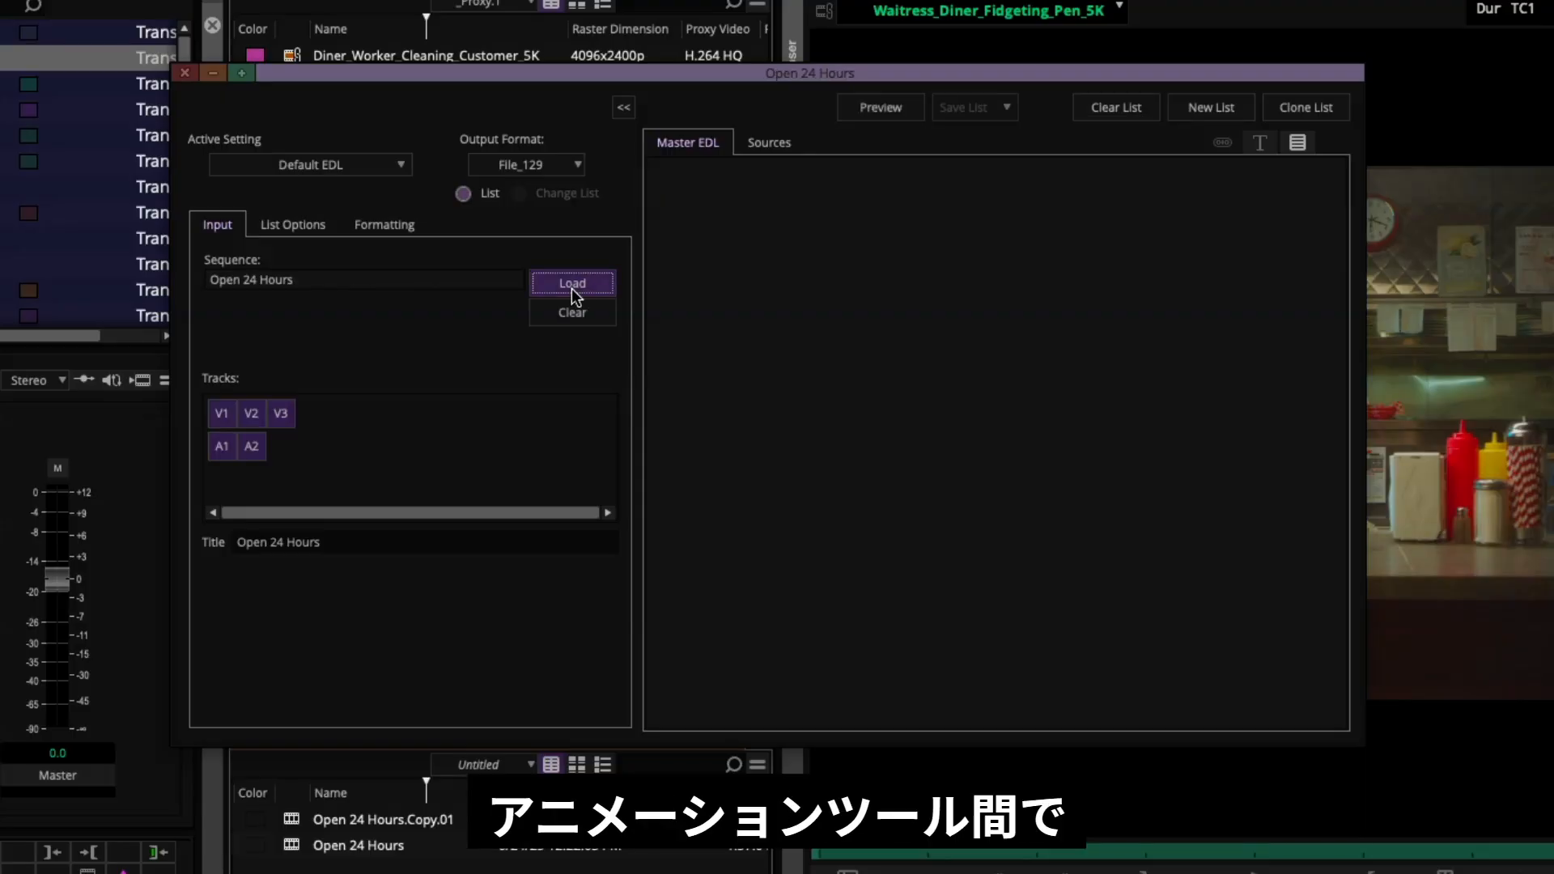
pyautogui.click(880, 107)
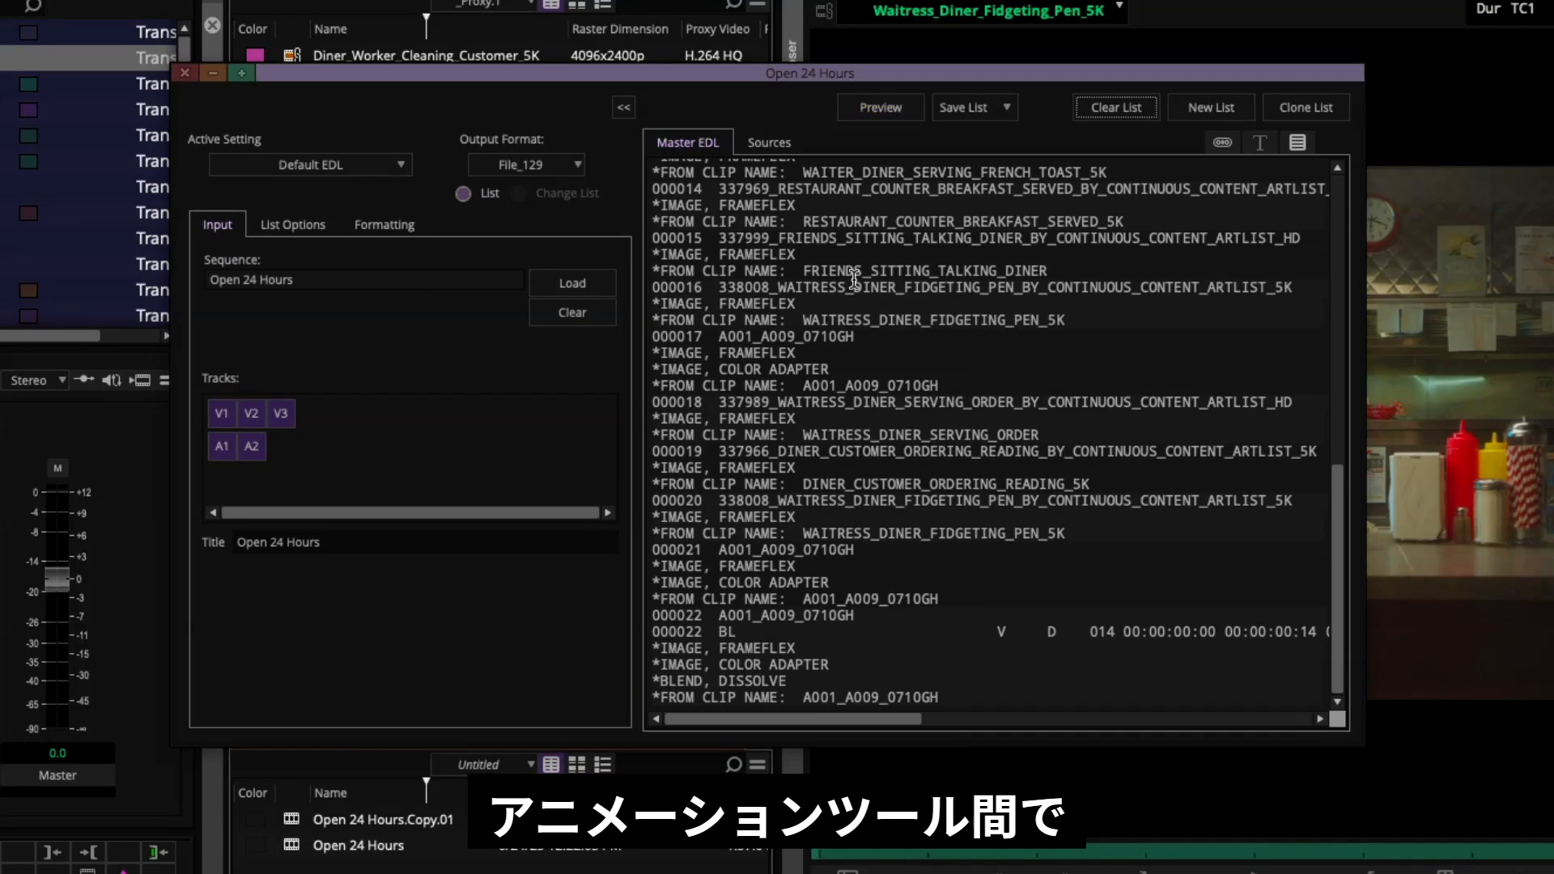
# - Switch the list output format to OTIO and preview the resulting OpenTimelineIO list
pyautogui.click(546, 163)
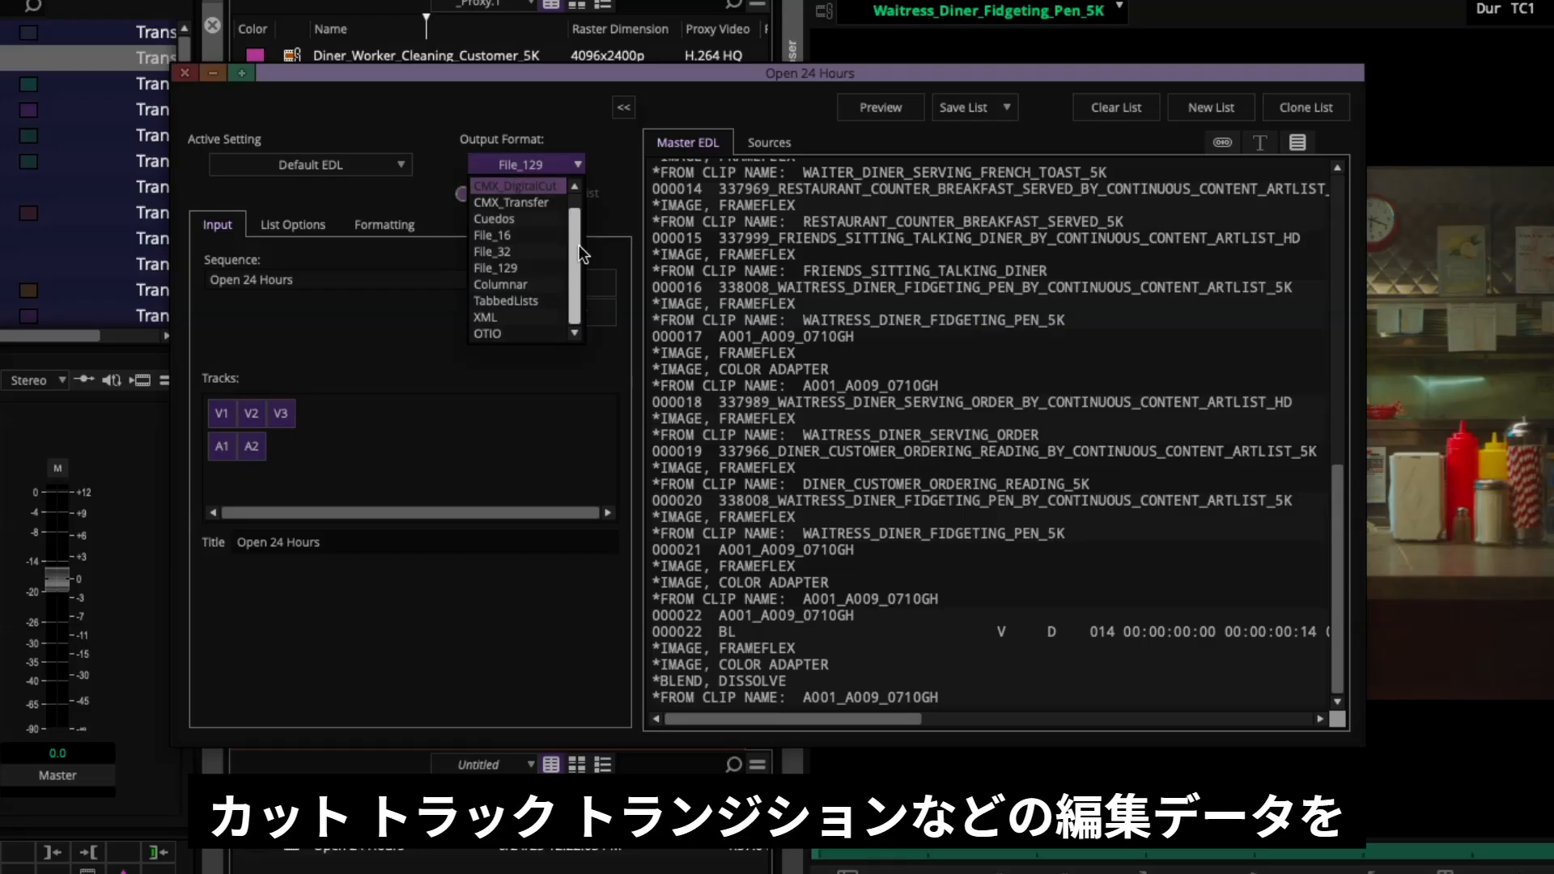
pyautogui.click(545, 334)
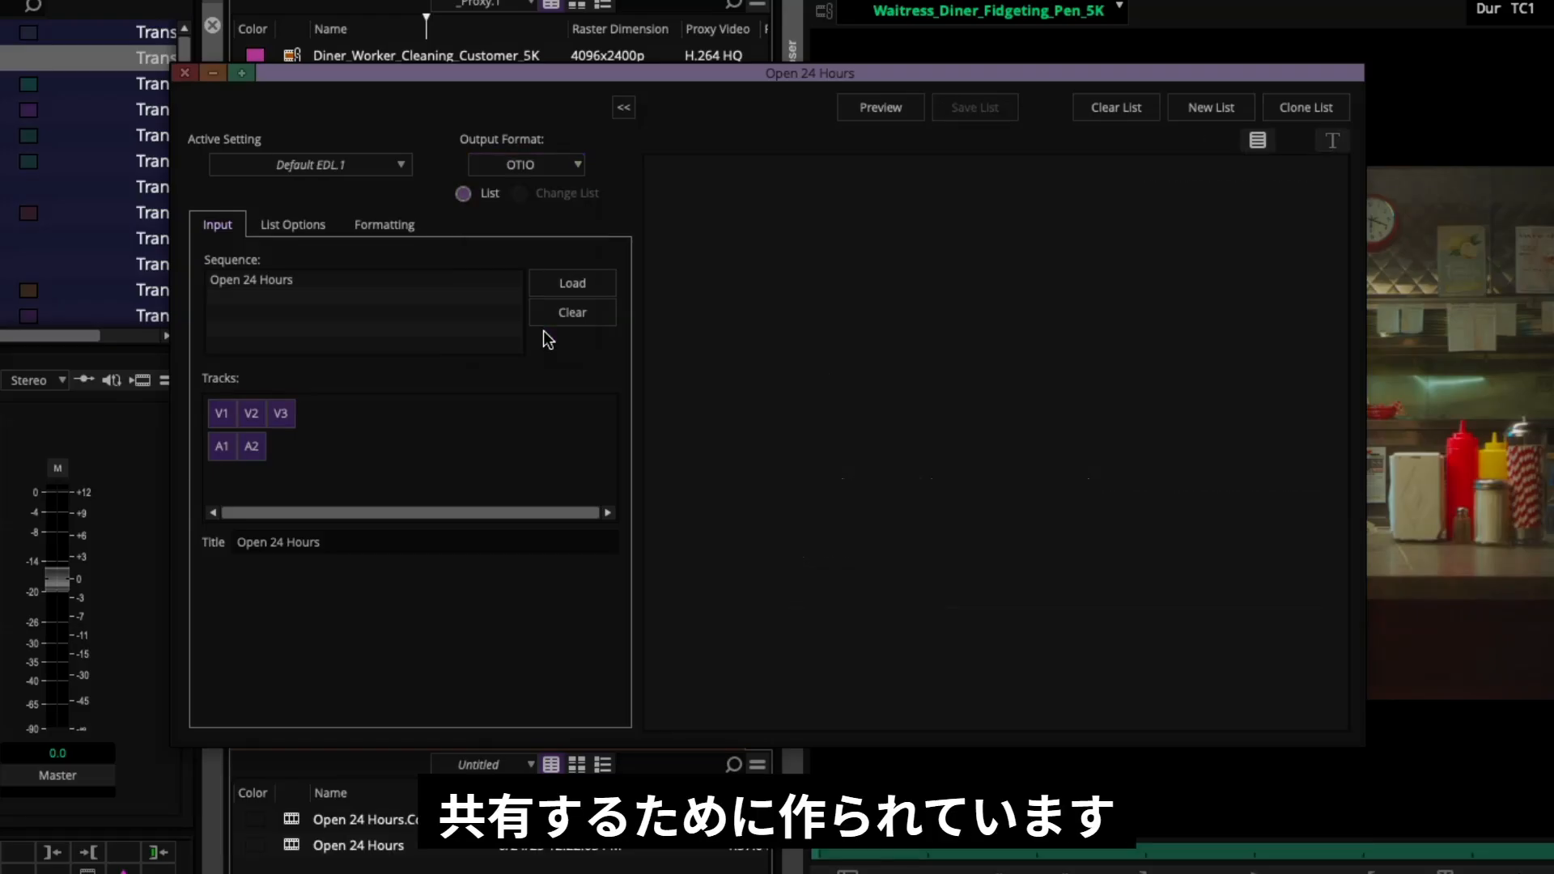
pyautogui.click(888, 108)
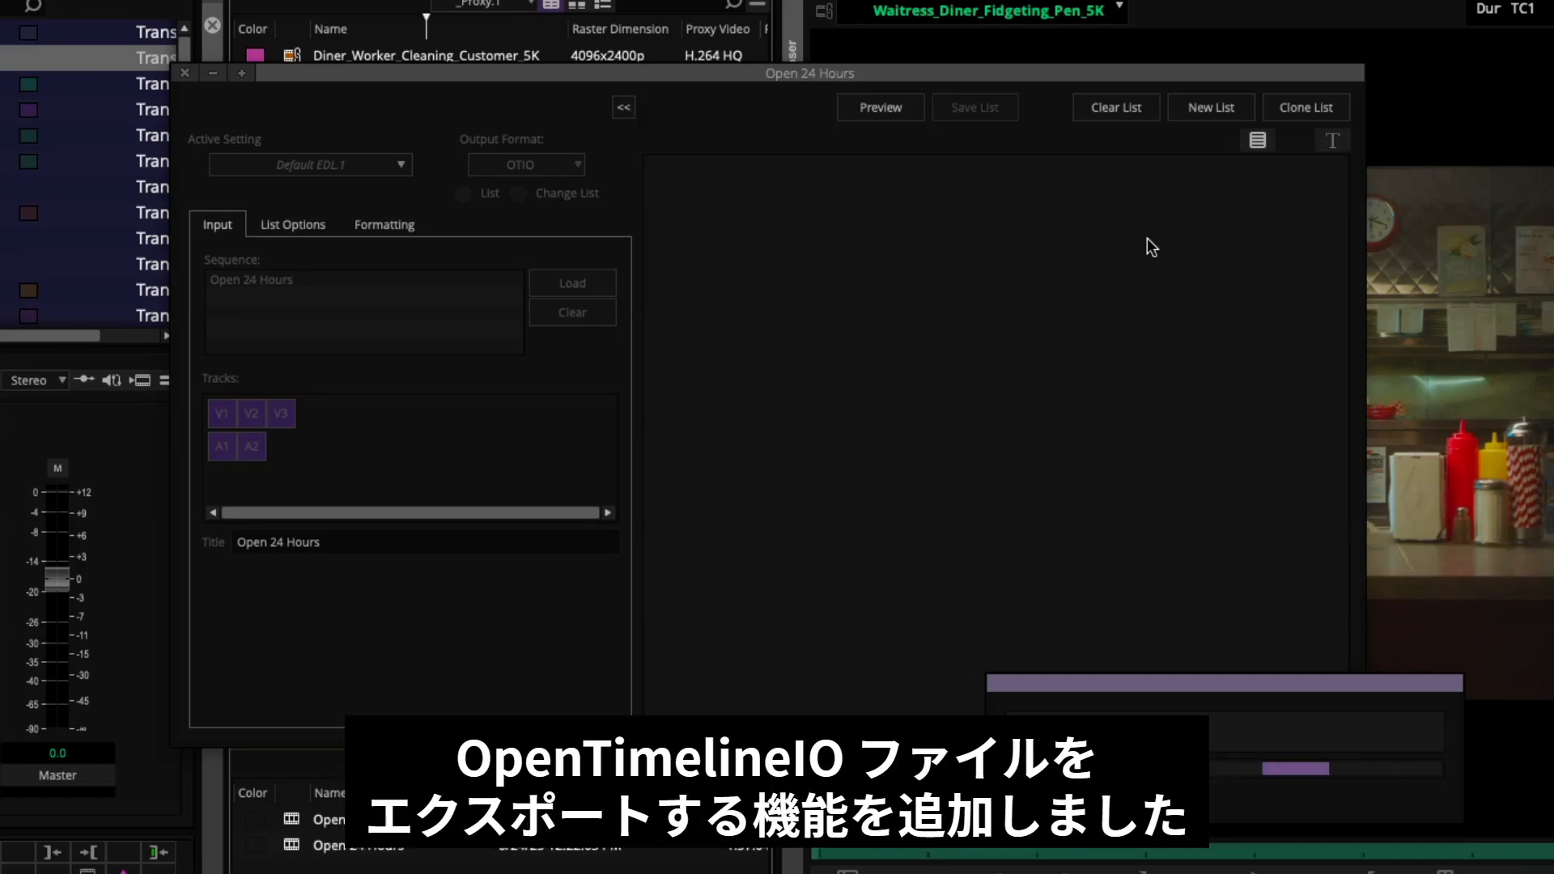
pyautogui.moveTo(1340, 181); pyautogui.dragTo(1347, 167)
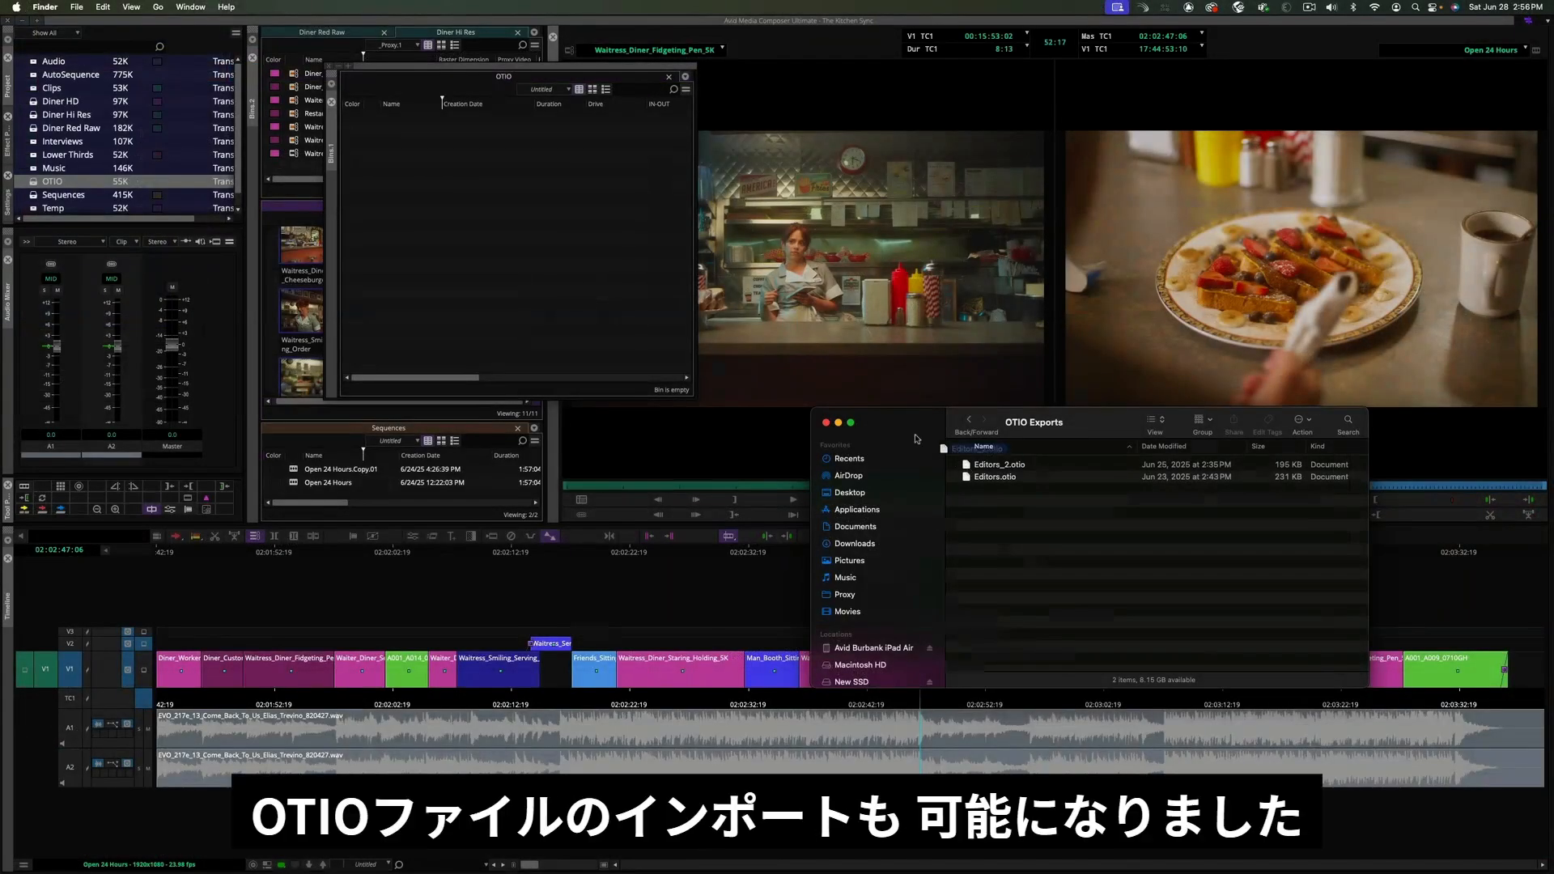
# - Import the Editors OTIO files from the OTIO Exports folder into the OTIO bin
pyautogui.moveTo(951, 457); pyautogui.dragTo(558, 227)
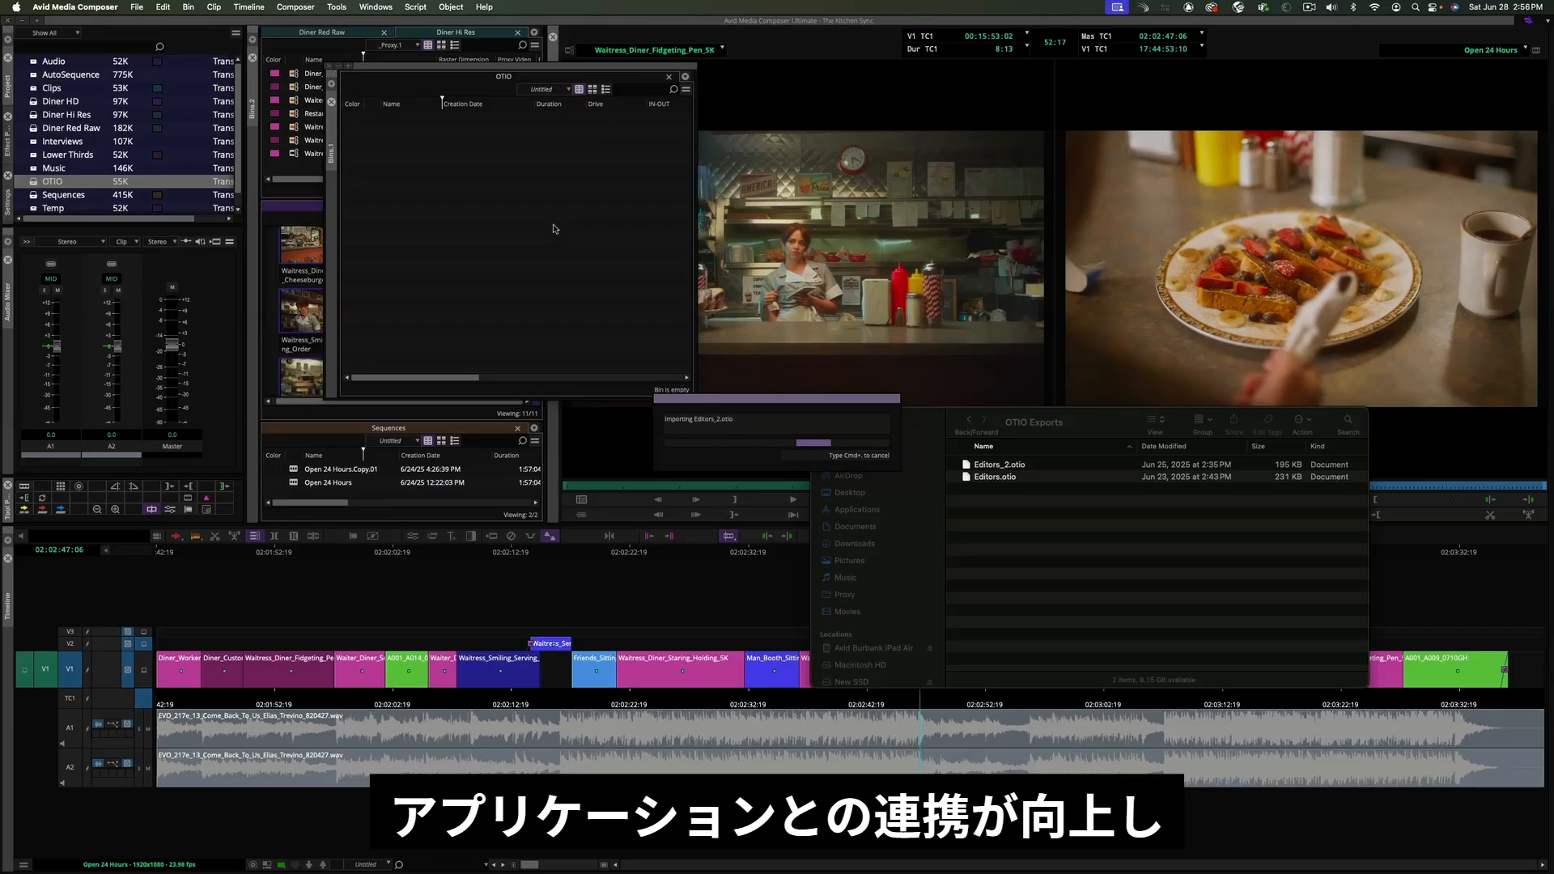
pyautogui.press('super+Tab')
pyautogui.moveTo(1037, 531); pyautogui.dragTo(619, 345)
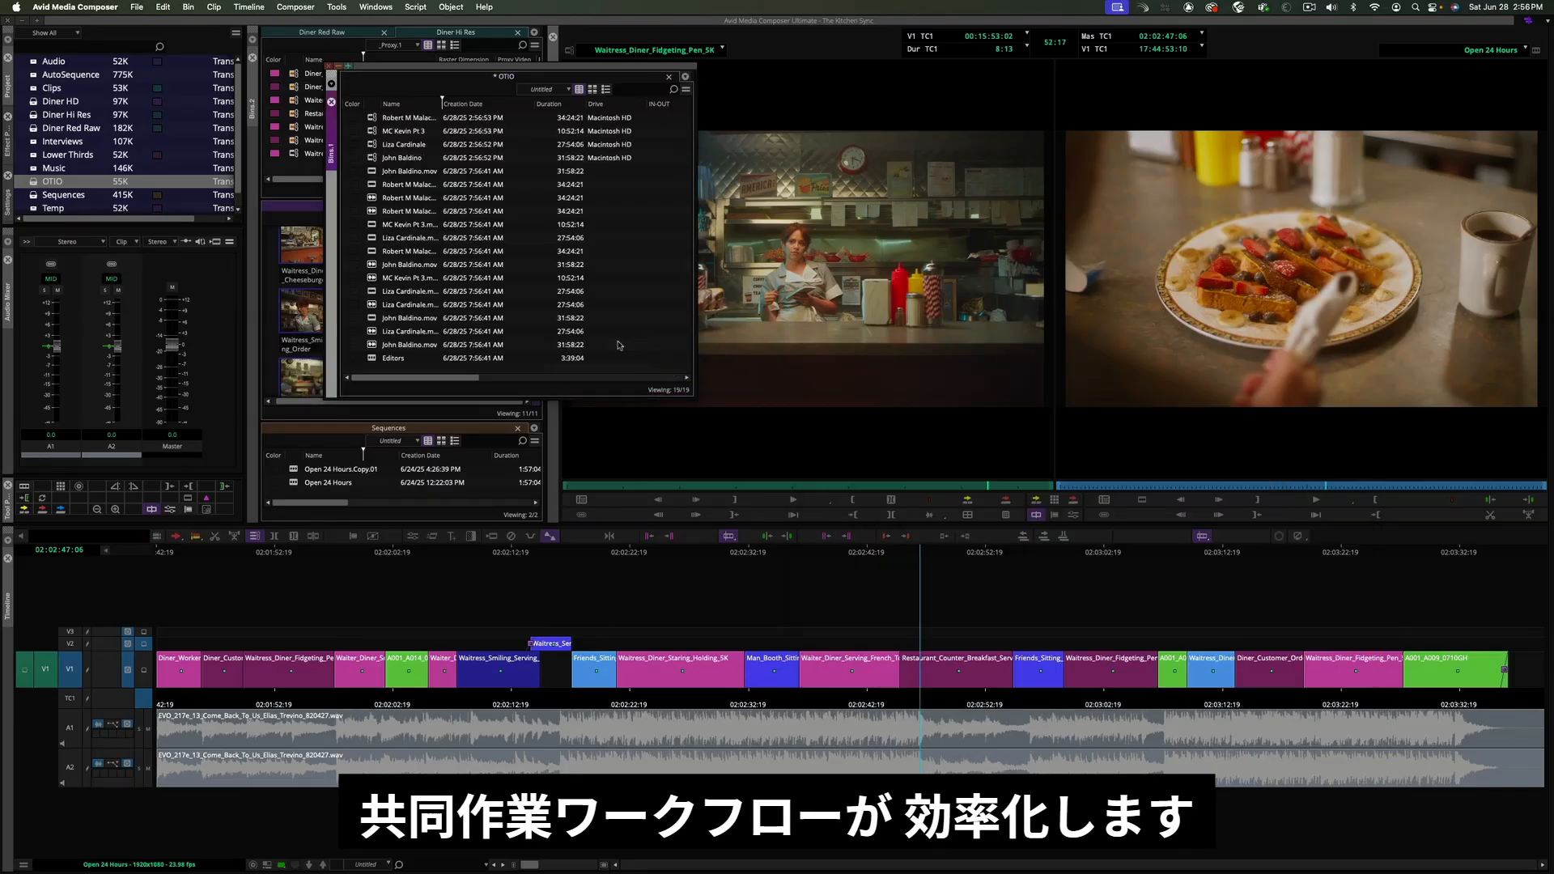
# - Open the imported Editors sequence and relink it to the four master clips at the top of the bin
pyautogui.doubleClick(371, 358)
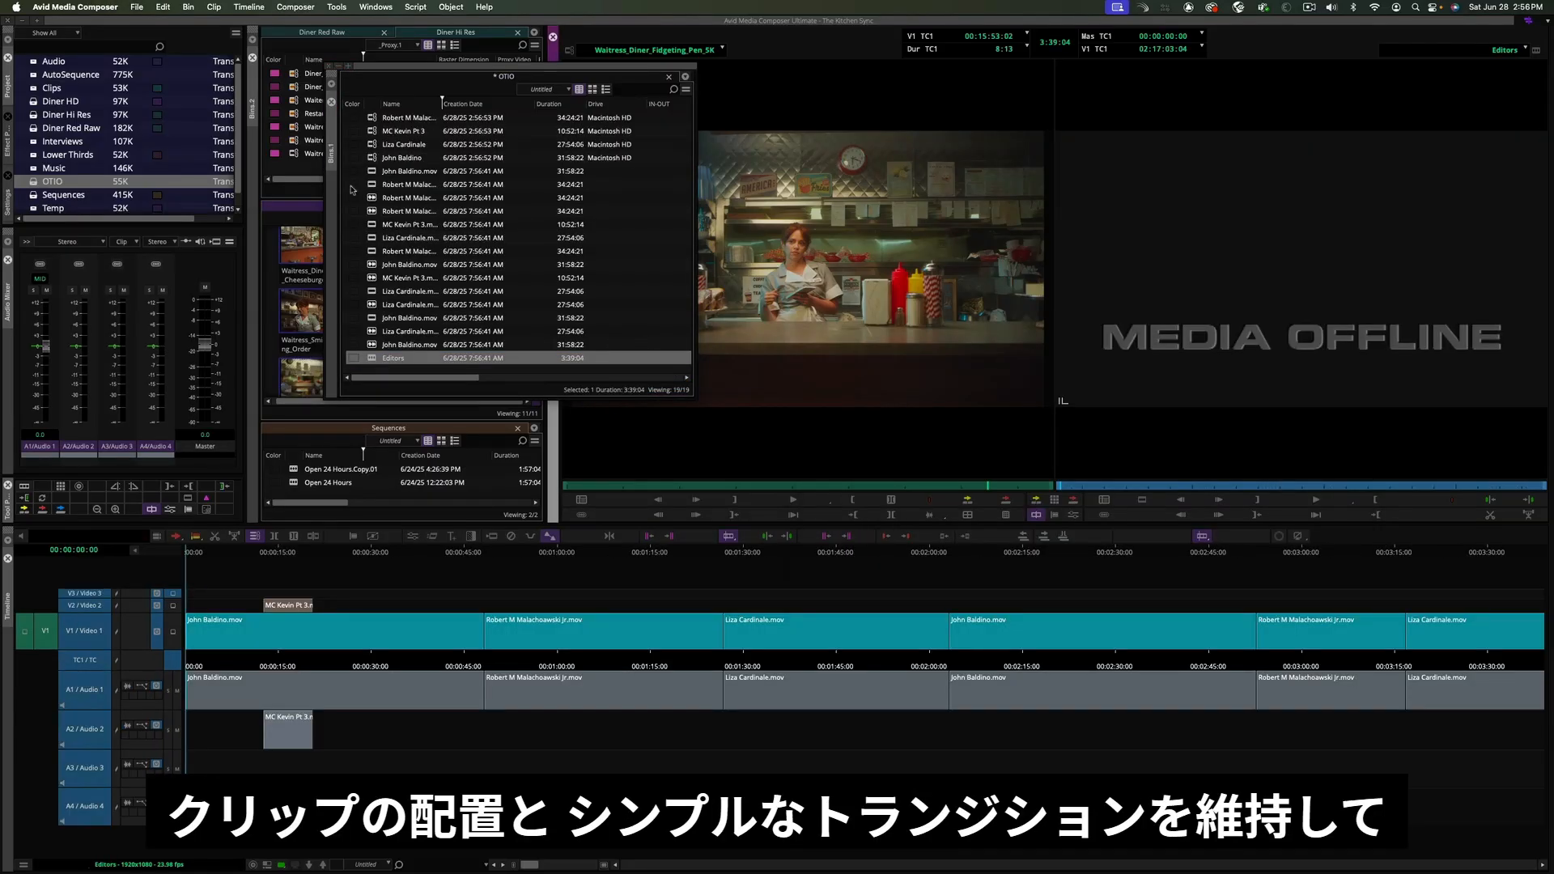
pyautogui.click(370, 160)
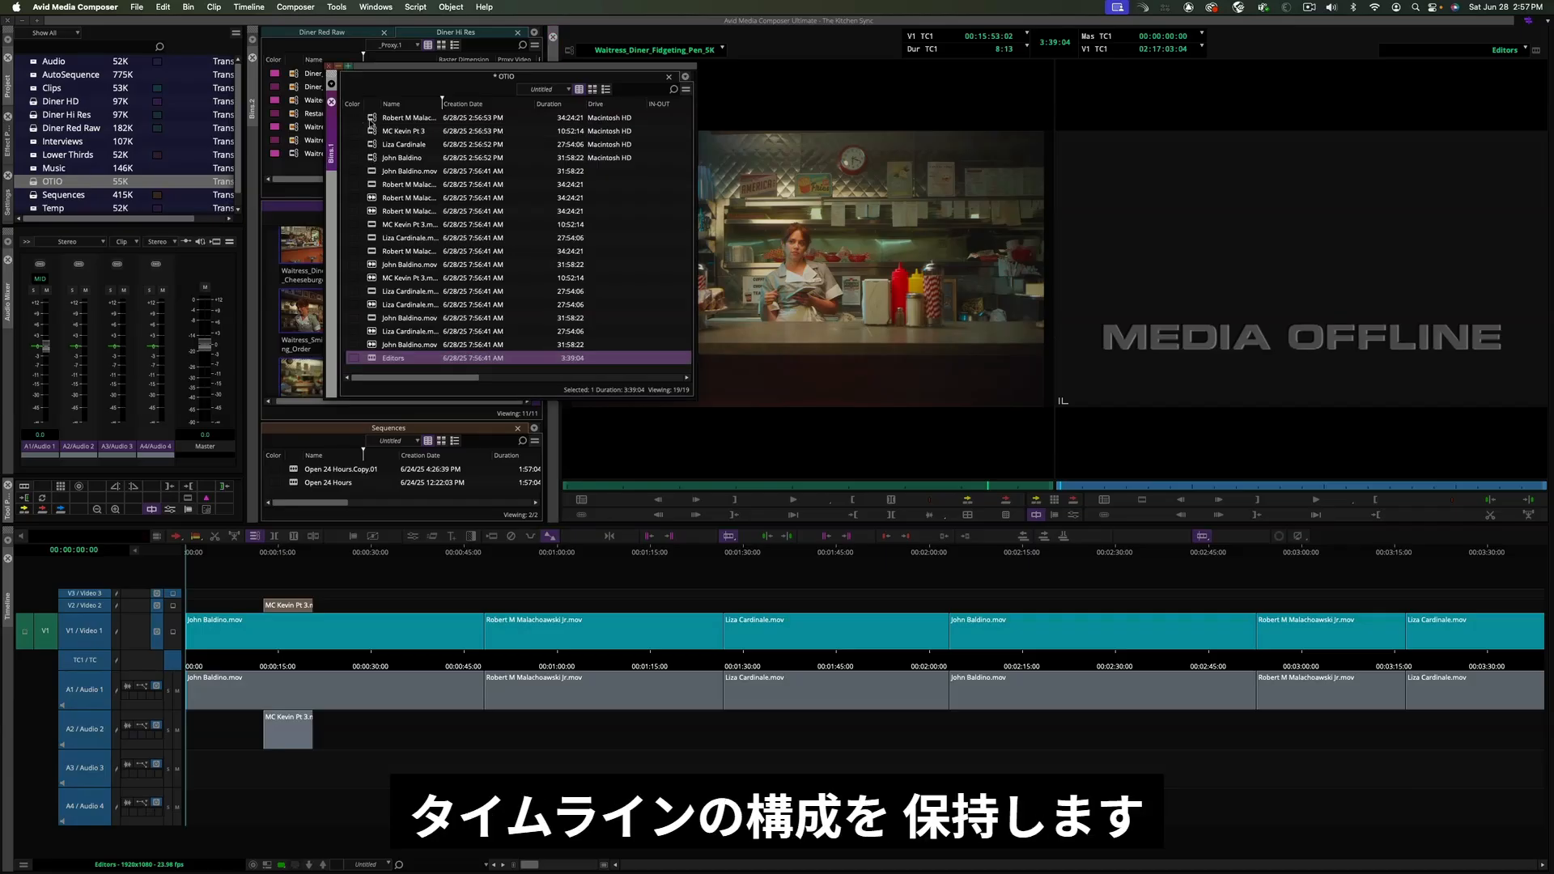
pyautogui.keyDown('shift'); pyautogui.click(373, 120); pyautogui.keyUp('shift')
pyautogui.keyDown('shift'); pyautogui.click(373, 131); pyautogui.keyUp('shift')
pyautogui.keyDown('shift'); pyautogui.click(373, 144); pyautogui.keyUp('shift')
pyautogui.keyDown('shift'); pyautogui.click(374, 158); pyautogui.keyUp('shift')
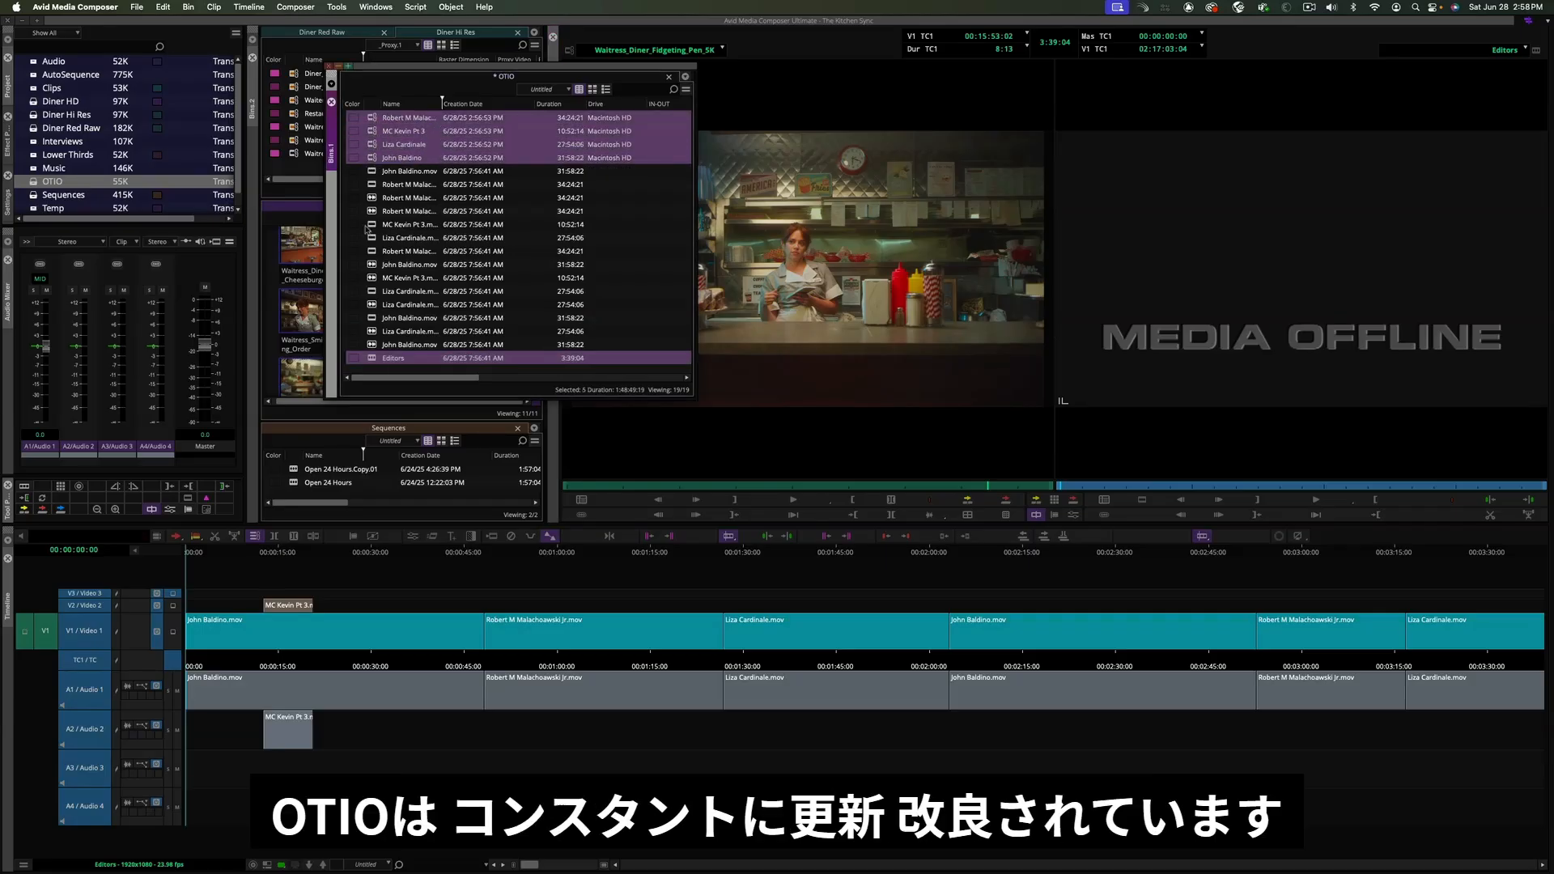
pyautogui.rightClick(375, 362)
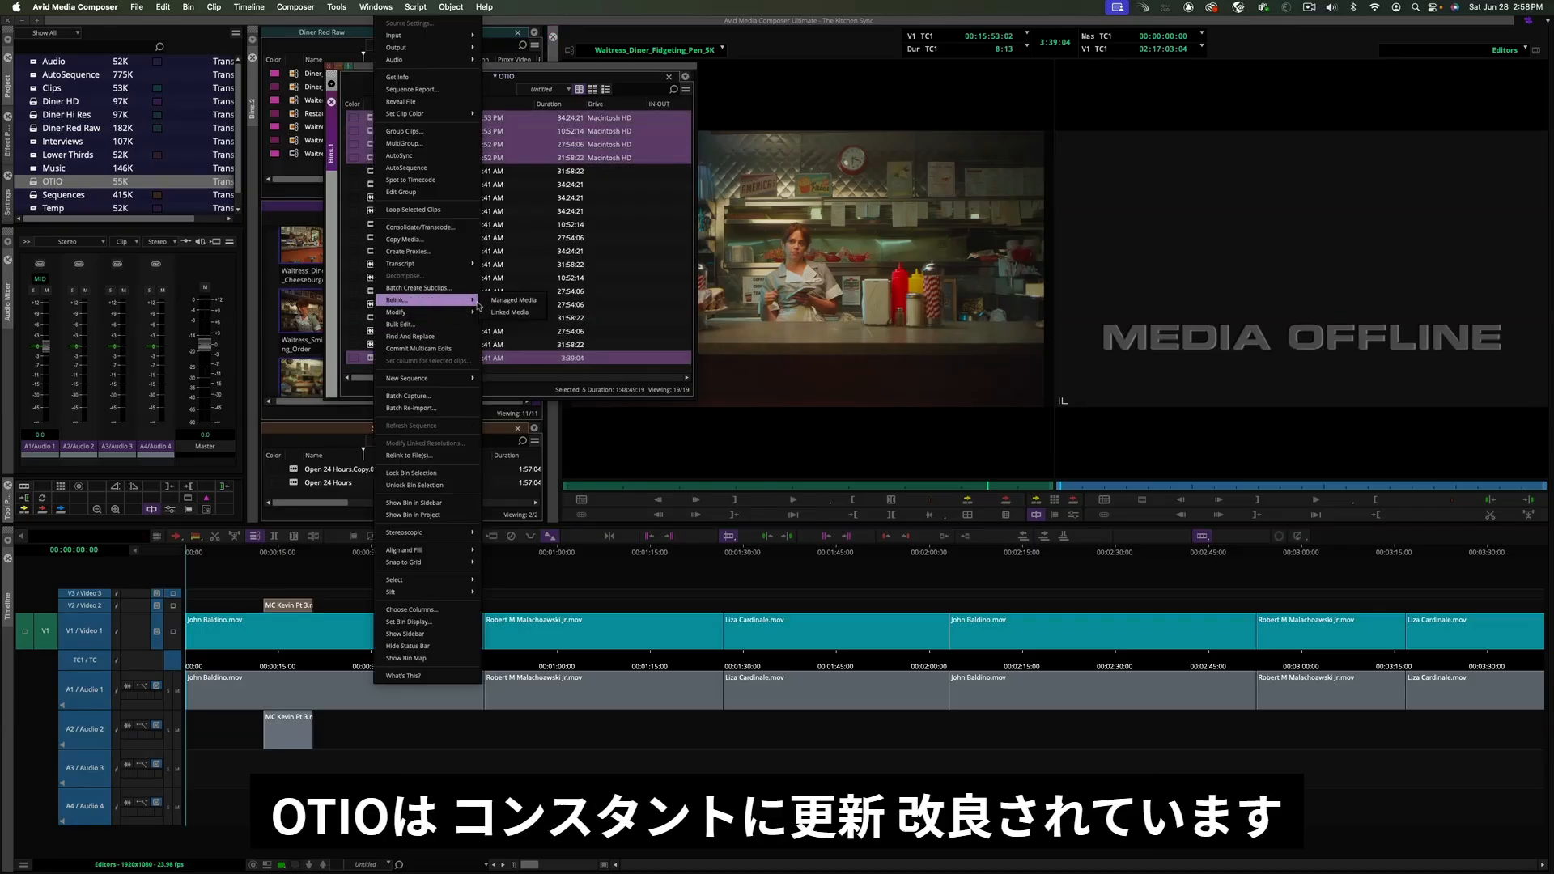
pyautogui.click(405, 300)
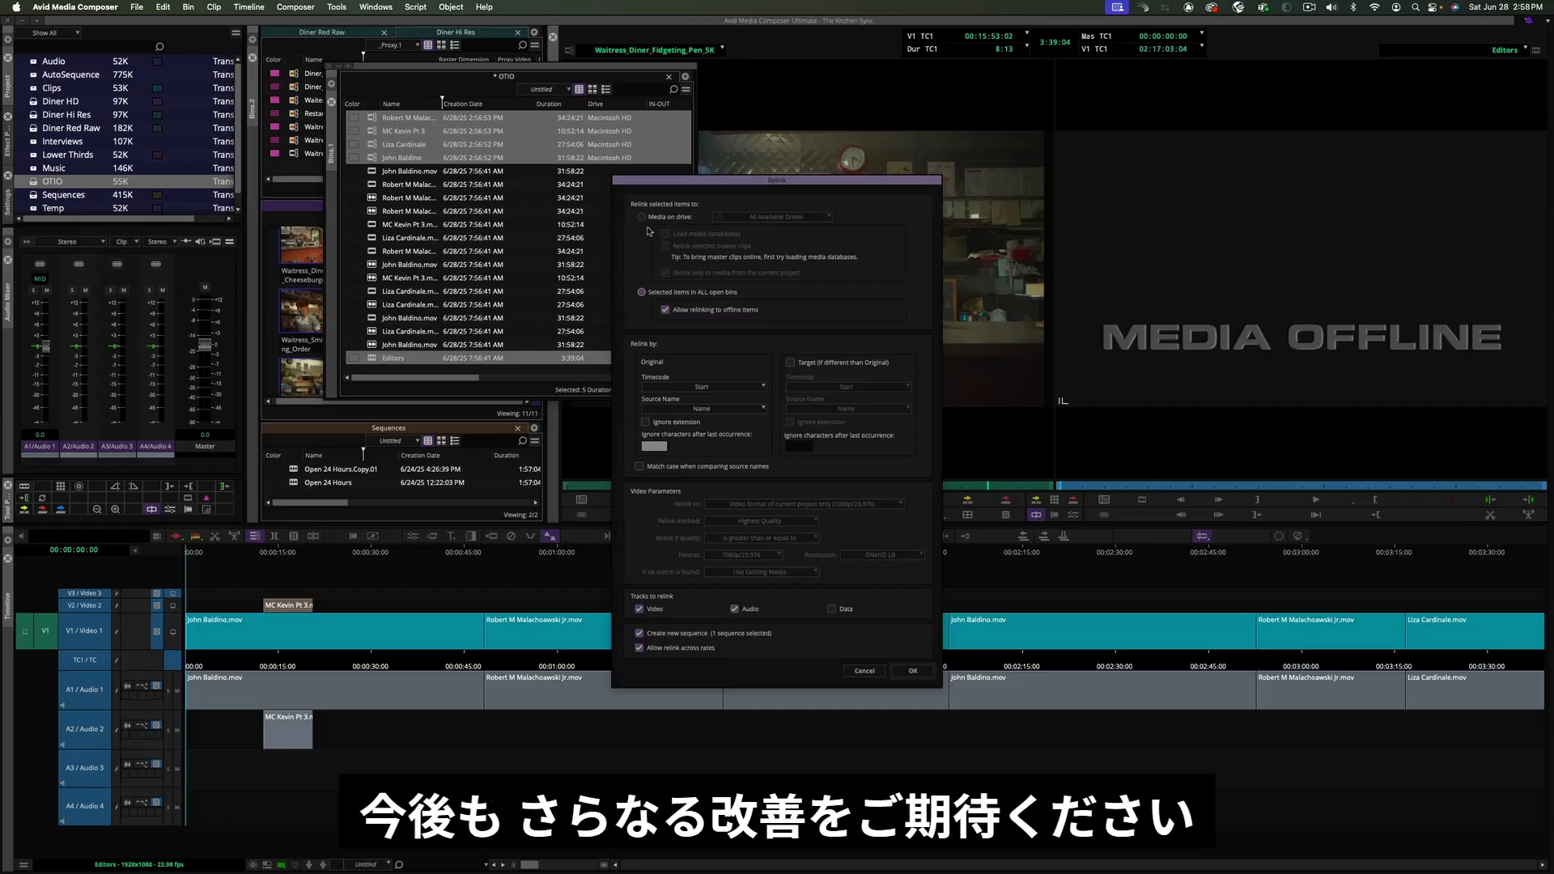
pyautogui.click(912, 670)
# - Load the relinked Editors sequence into the timeline and scrub through it
pyautogui.doubleClick(375, 118)
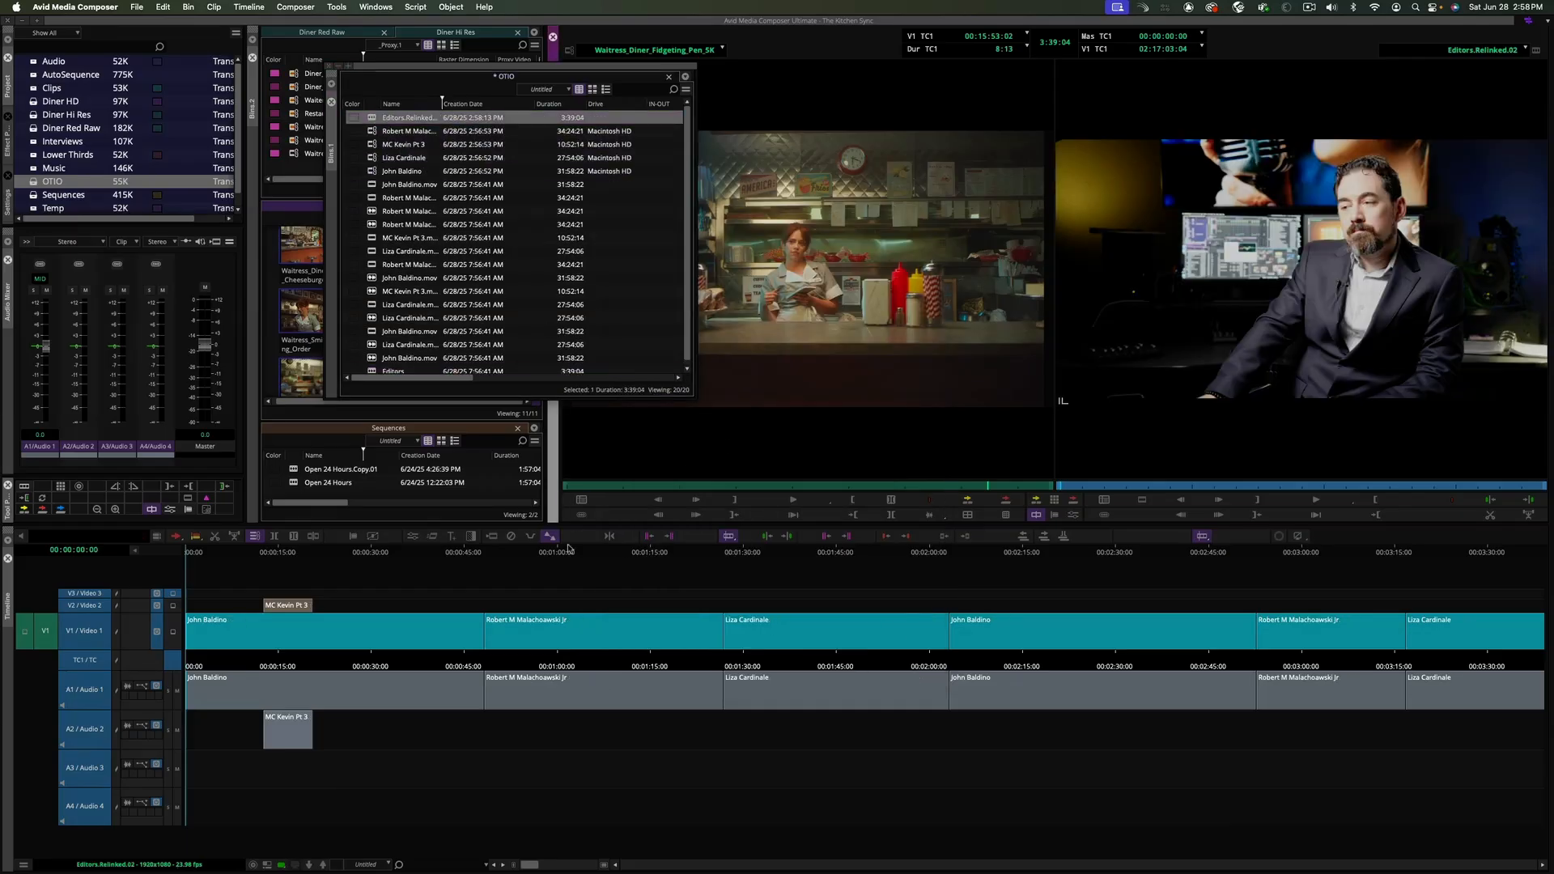
pyautogui.moveTo(431, 550); pyautogui.dragTo(243, 566)
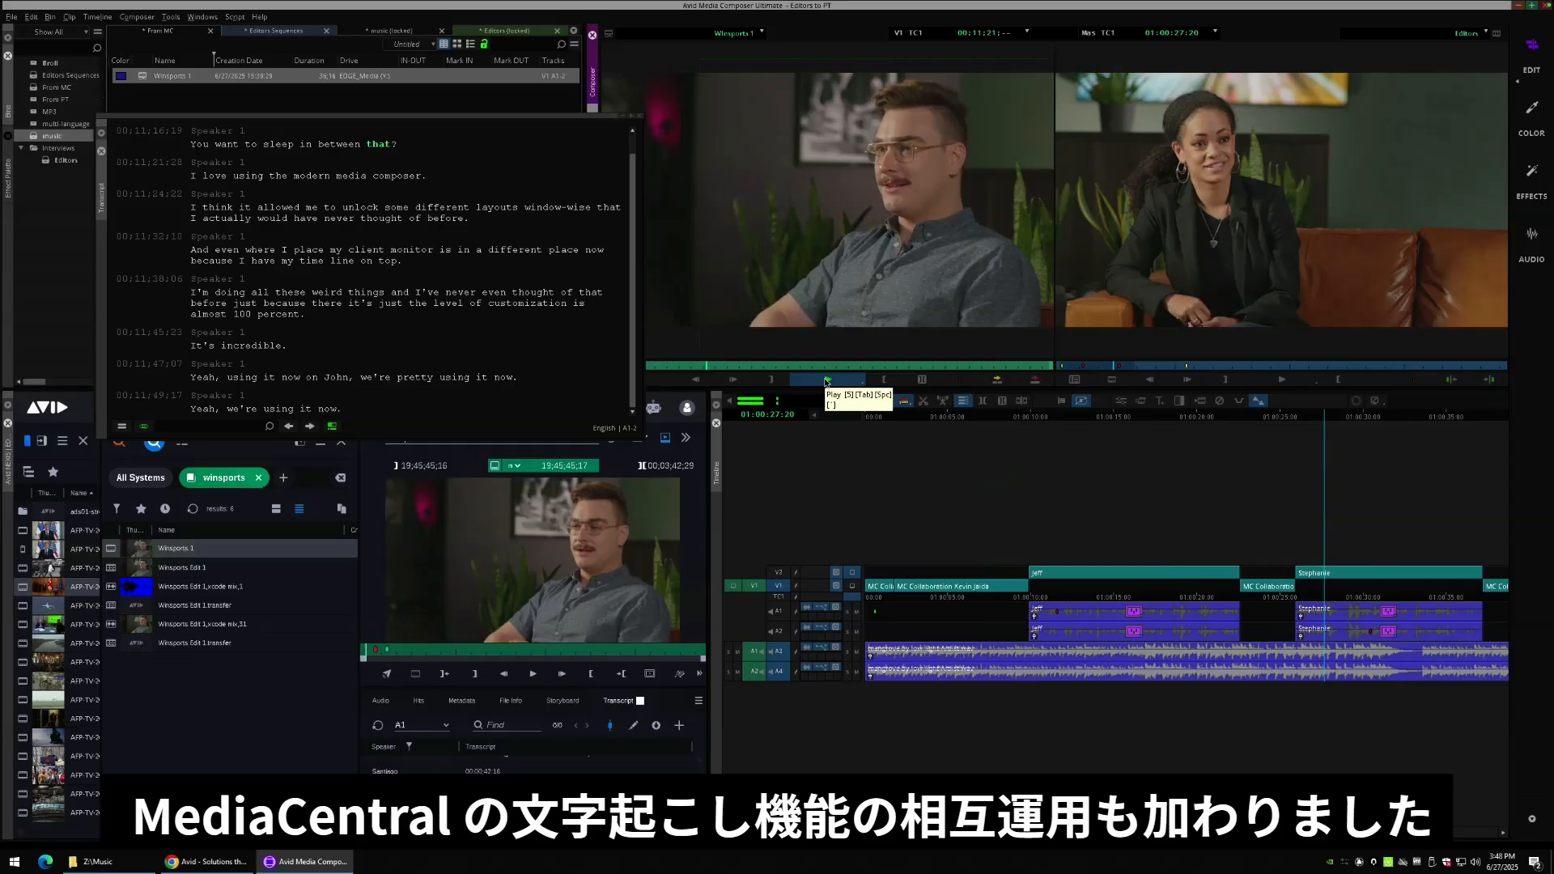
# - Play the Winsports clip in the source browser alongside its imported transcript
pyautogui.click(826, 381)
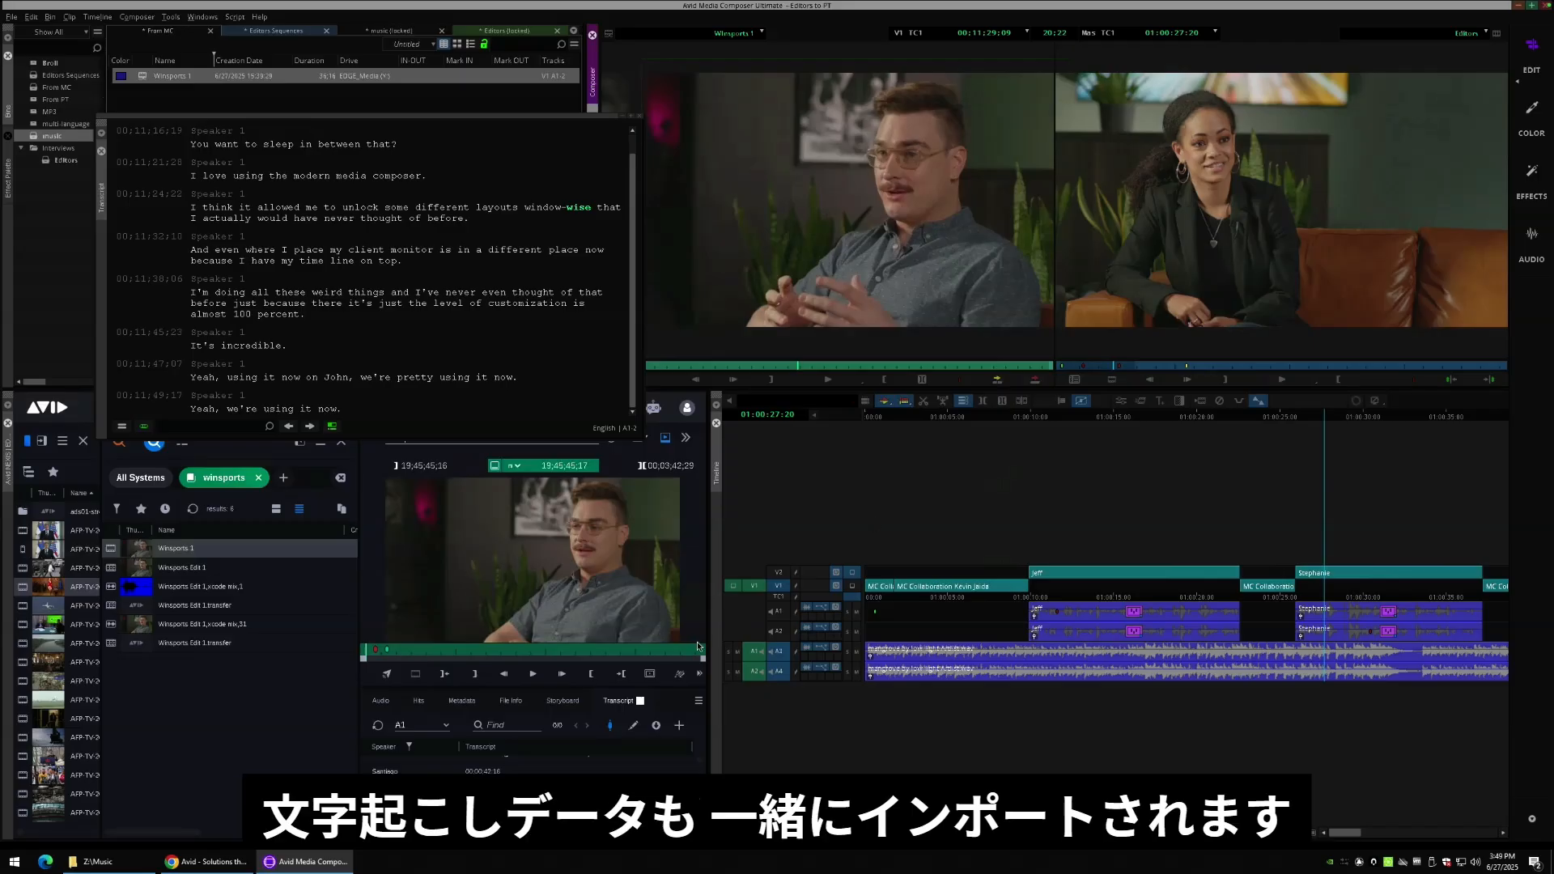
pyautogui.click(518, 789)
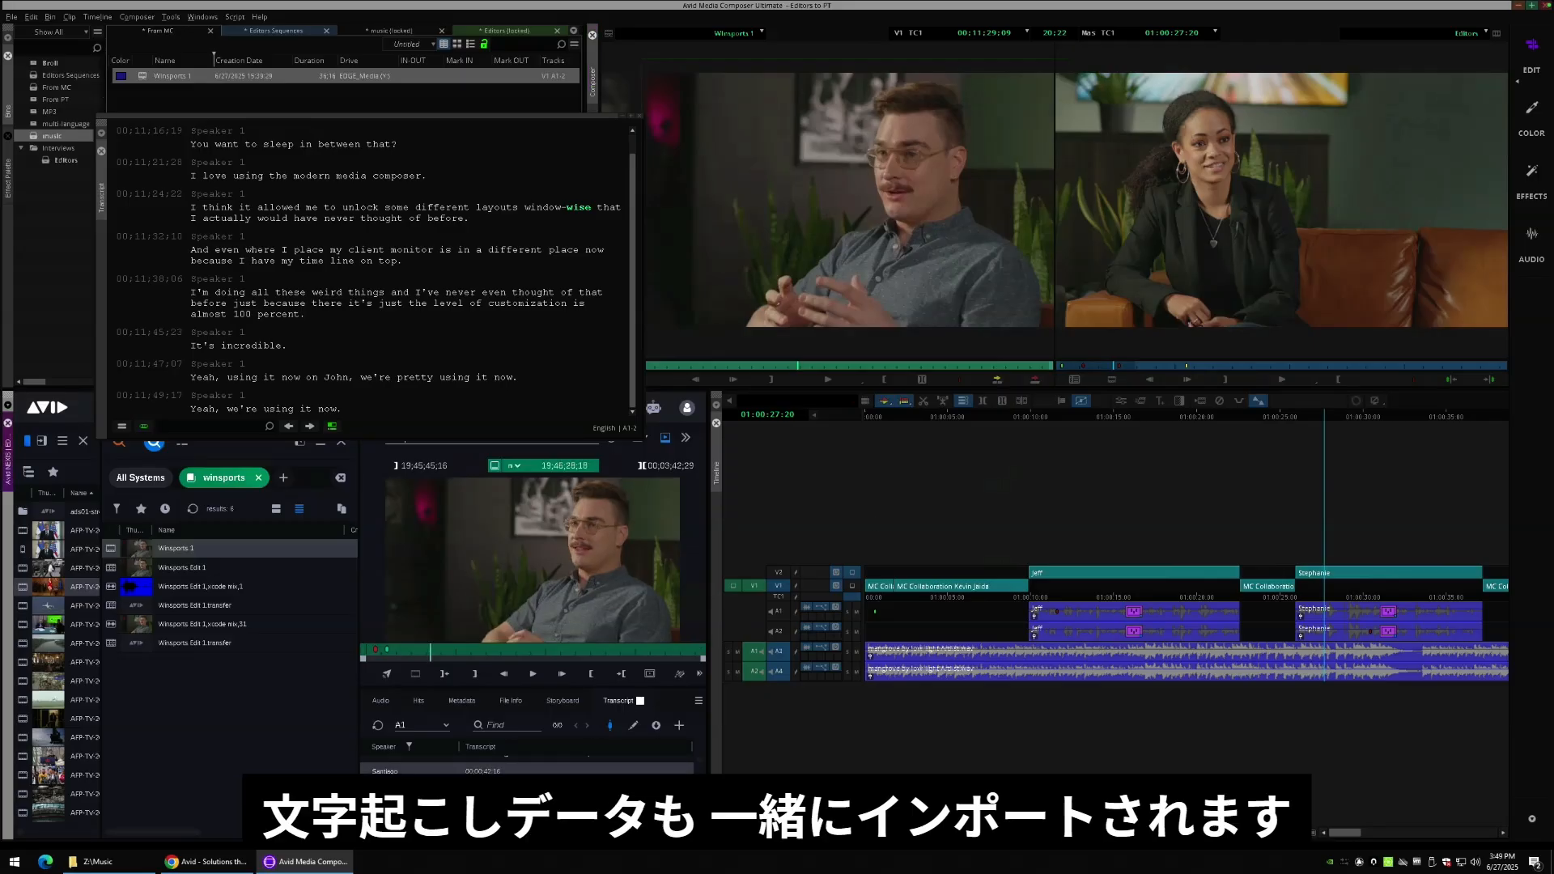
pyautogui.click(532, 674)
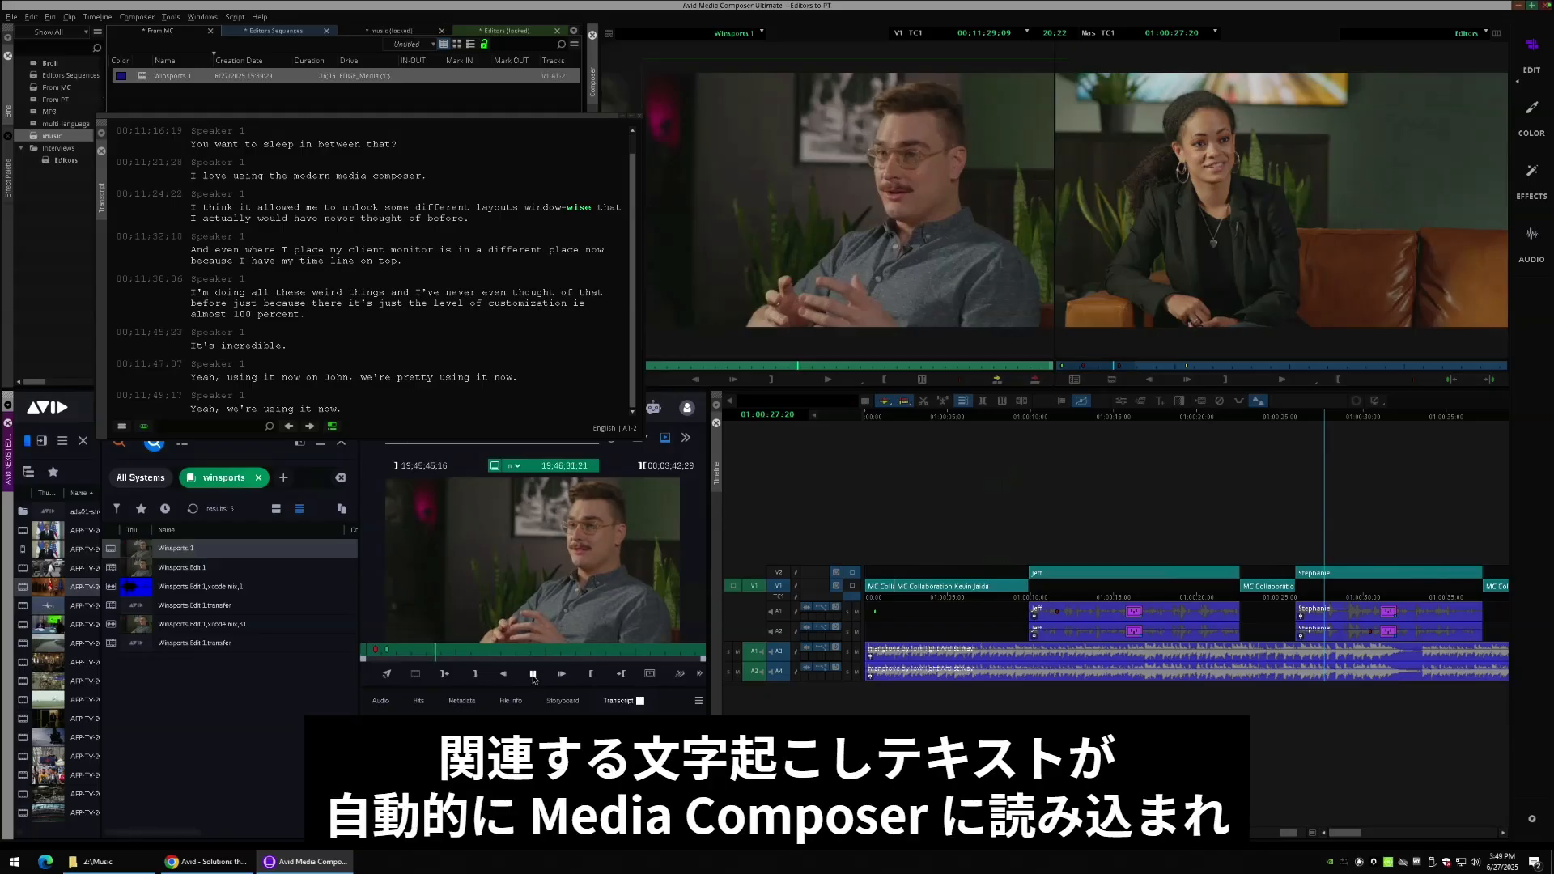
pyautogui.click(534, 675)
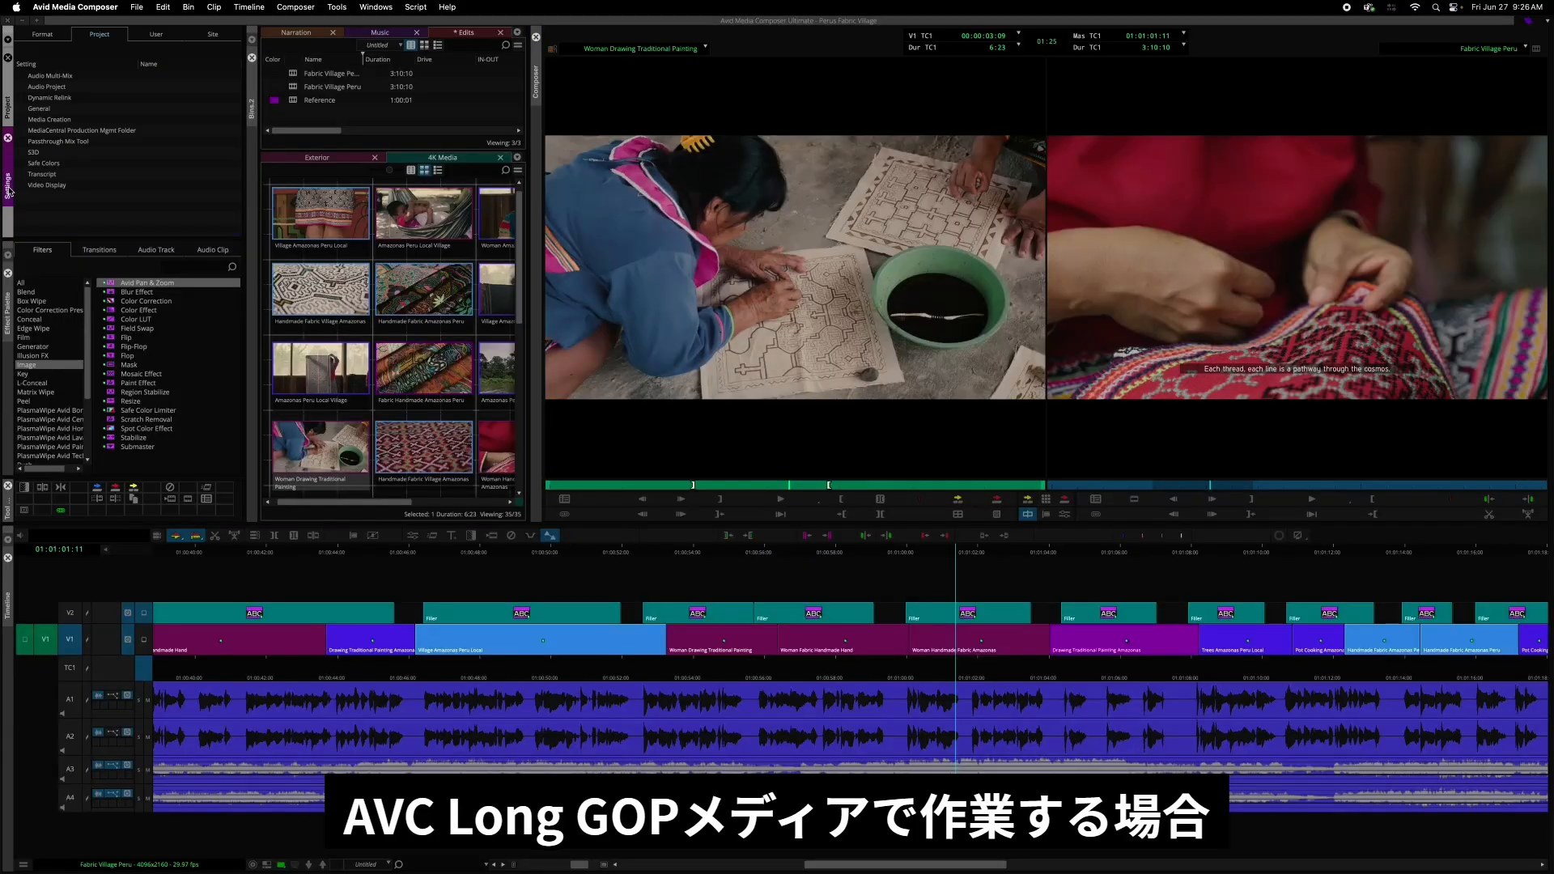
# - Open the Media Creation settings' Mixdown & Transcode options and the AVC Long GOP Quality Level choices
pyautogui.click(69, 120)
pyautogui.doubleClick(70, 123)
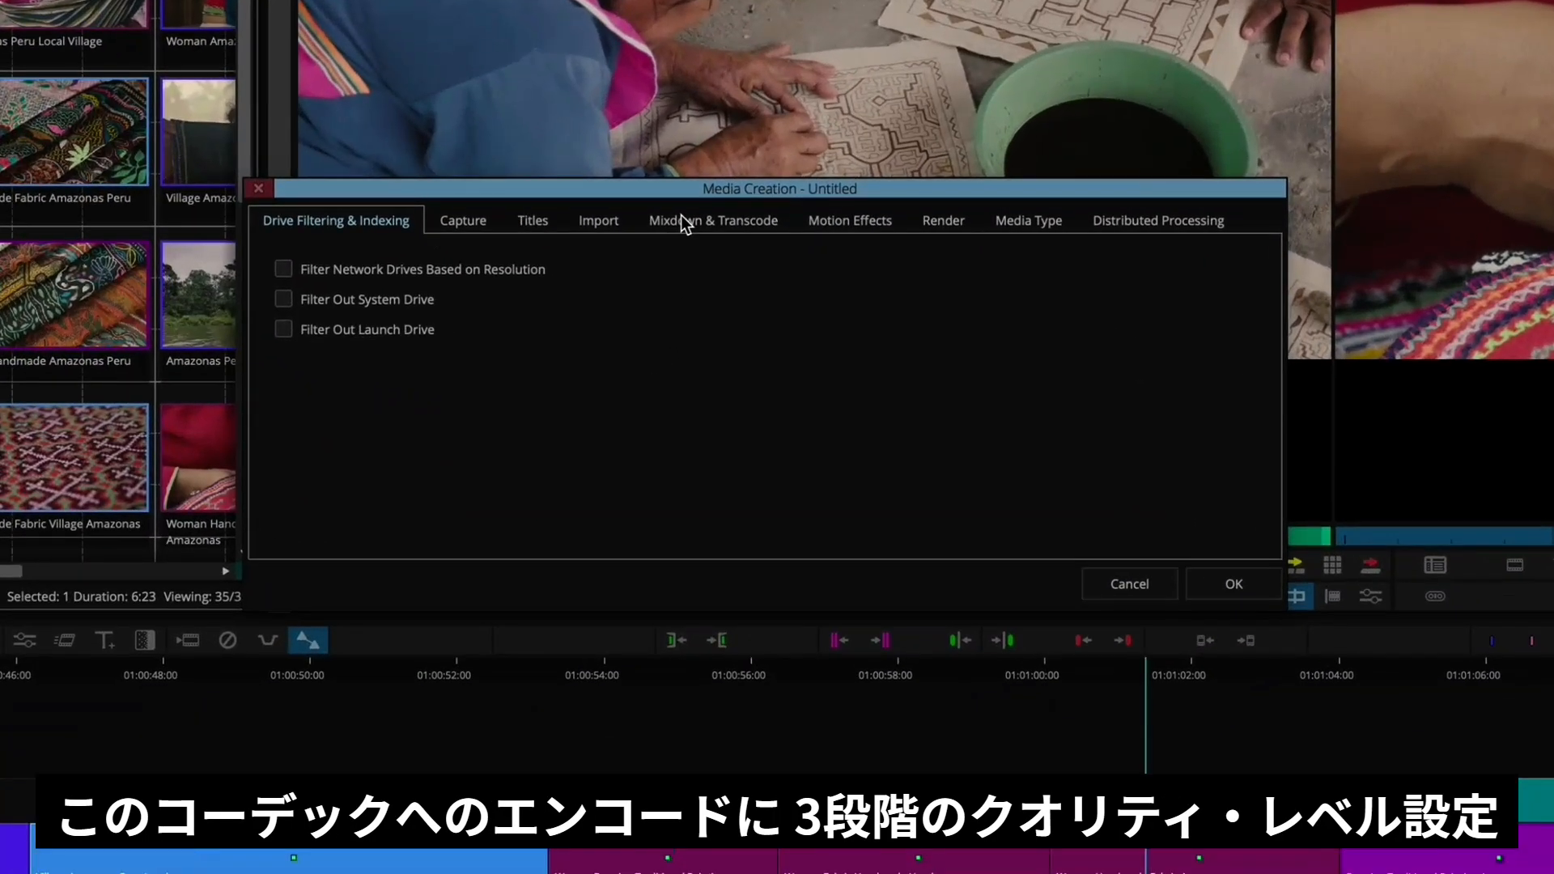
pyautogui.click(683, 221)
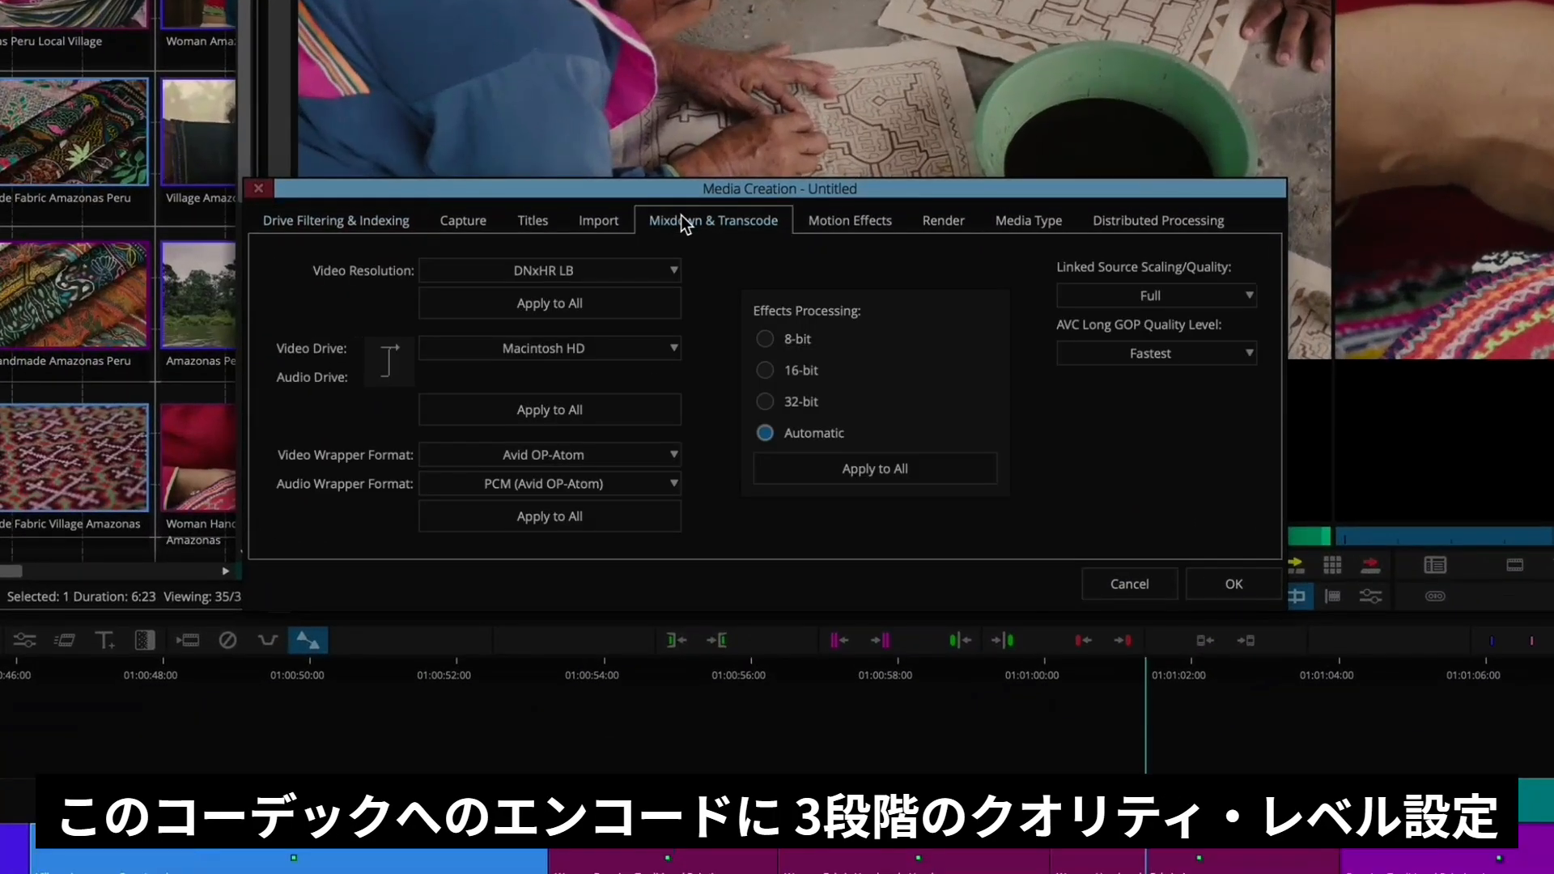
pyautogui.click(1231, 352)
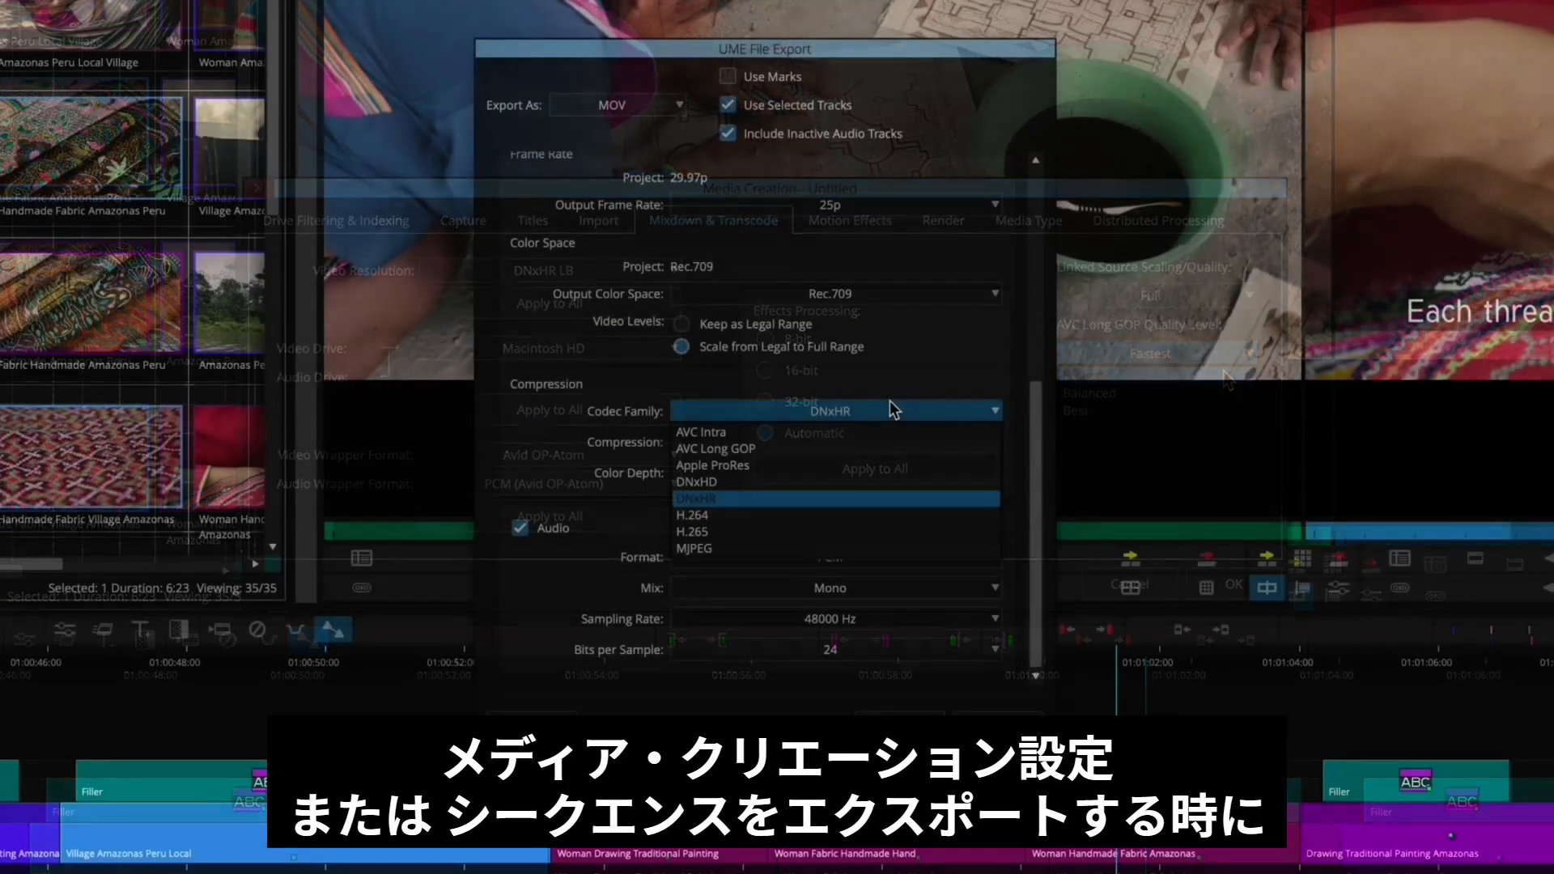
# - In the file export settings, set the codec family to AVC Long GOP and choose a Quality Level
pyautogui.click(890, 447)
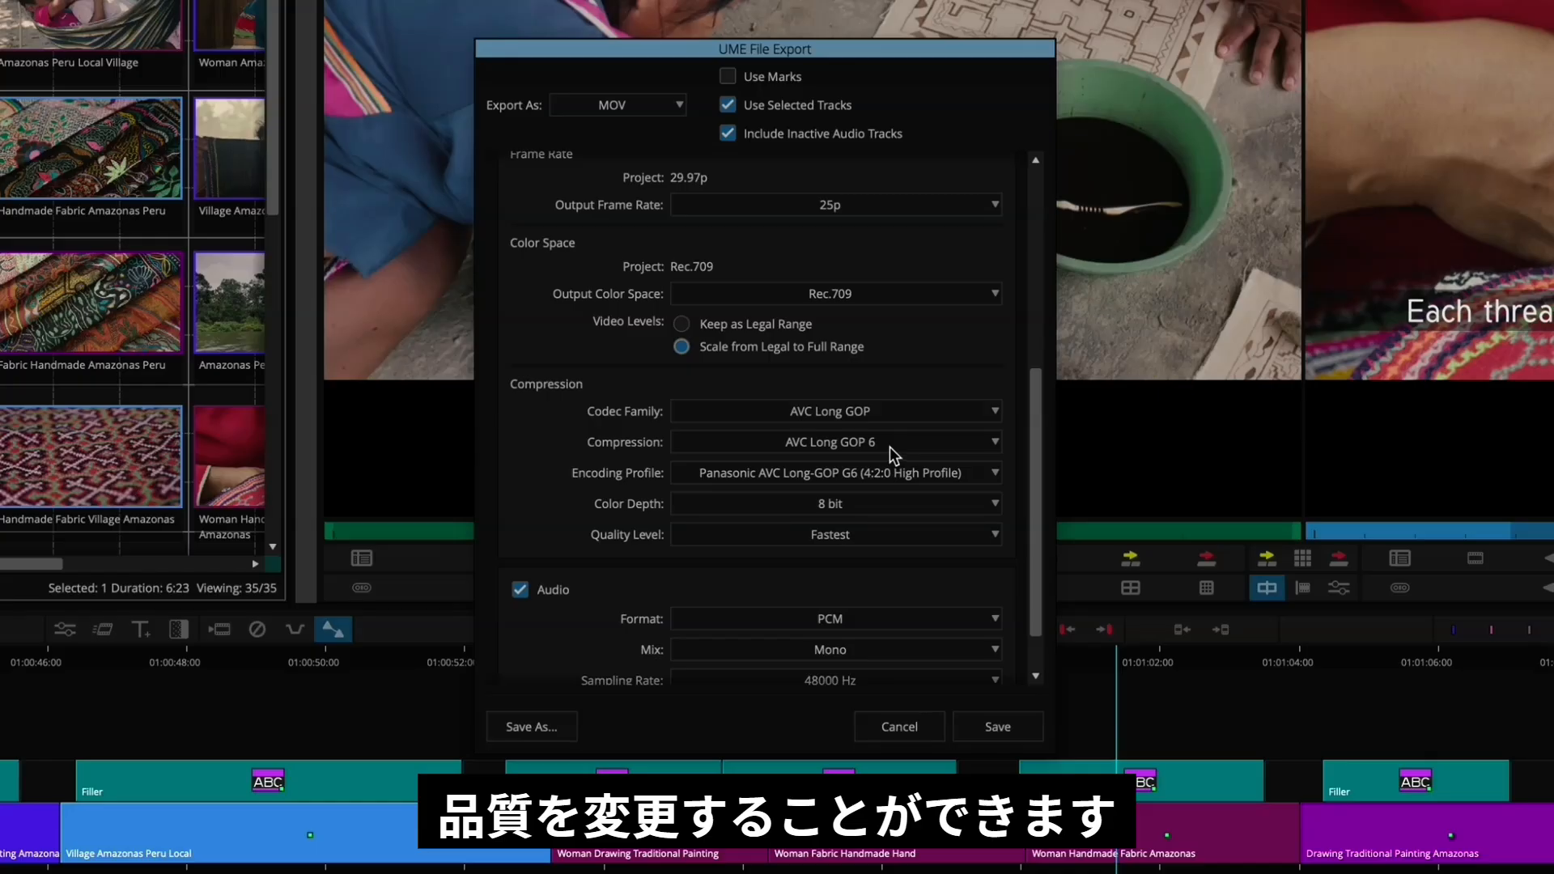
pyautogui.click(901, 533)
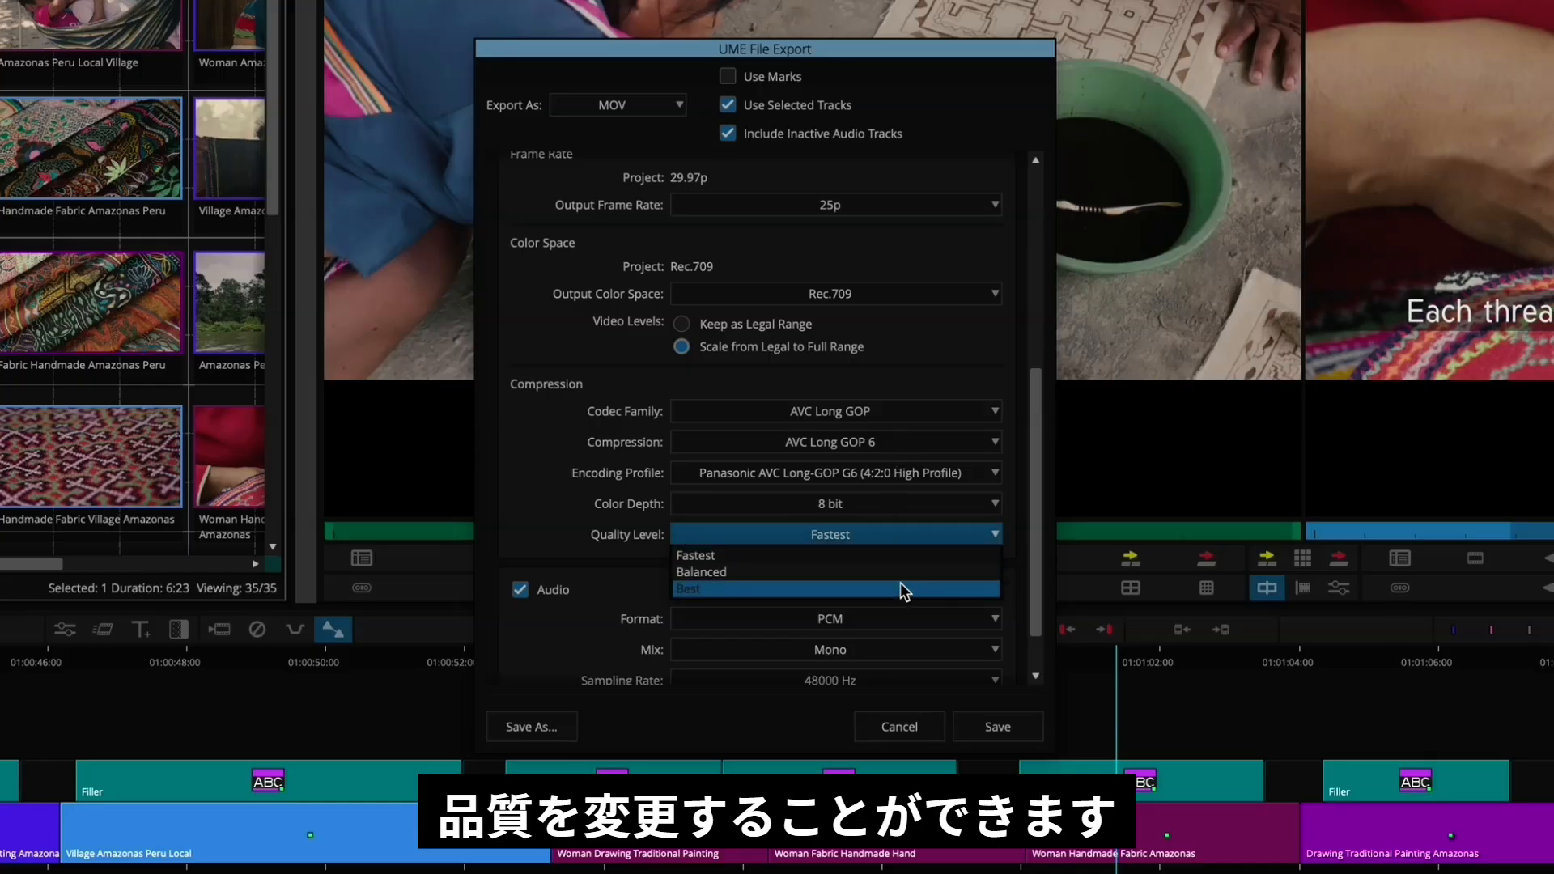